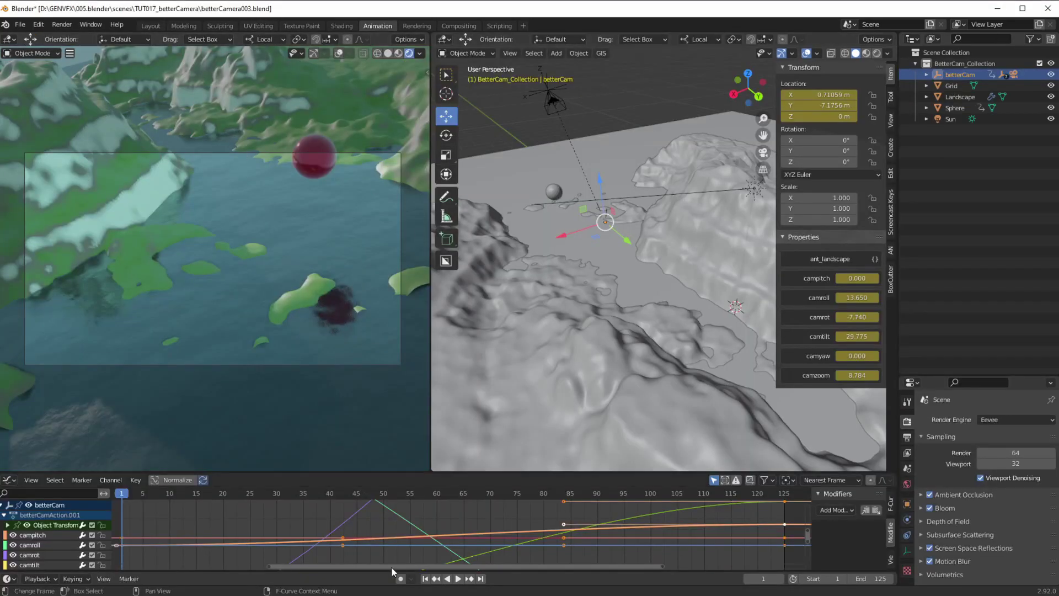
Play the betterCam animation through the camera view to review the camera move, and stop the playback
click(457, 578)
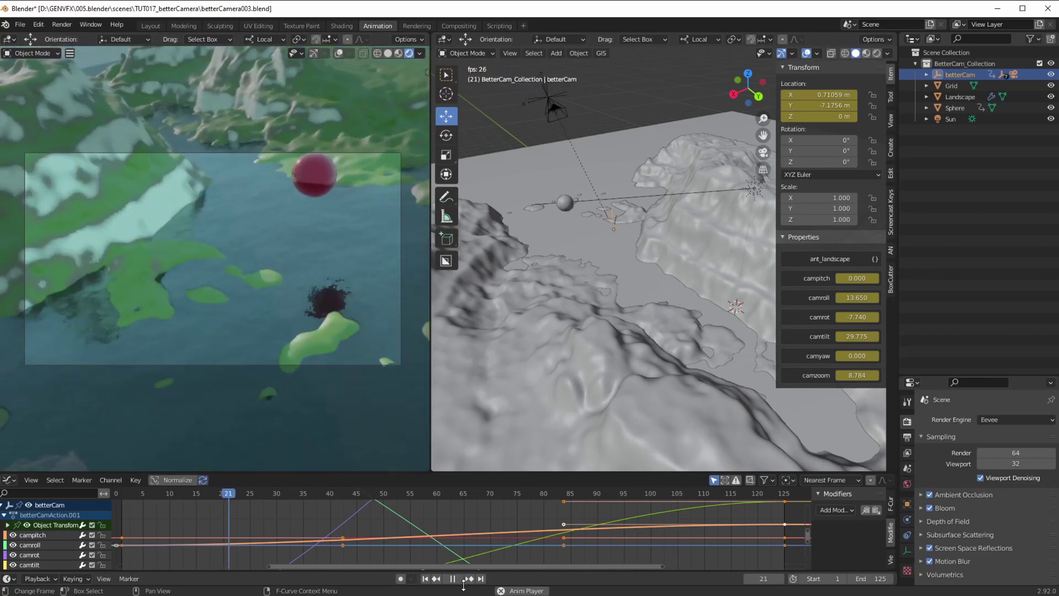
right_click(954, 75)
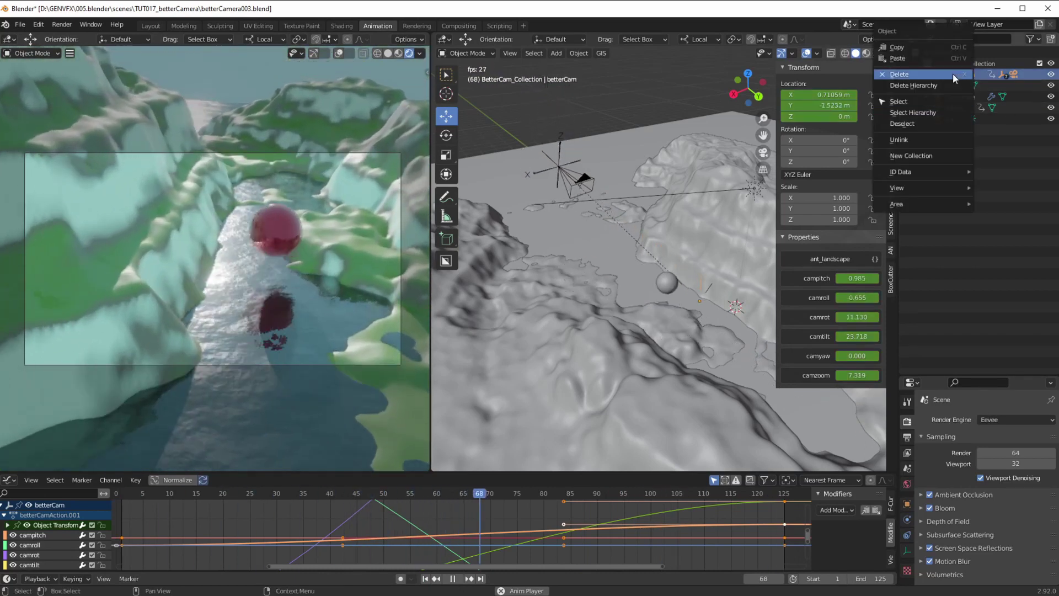
click(945, 111)
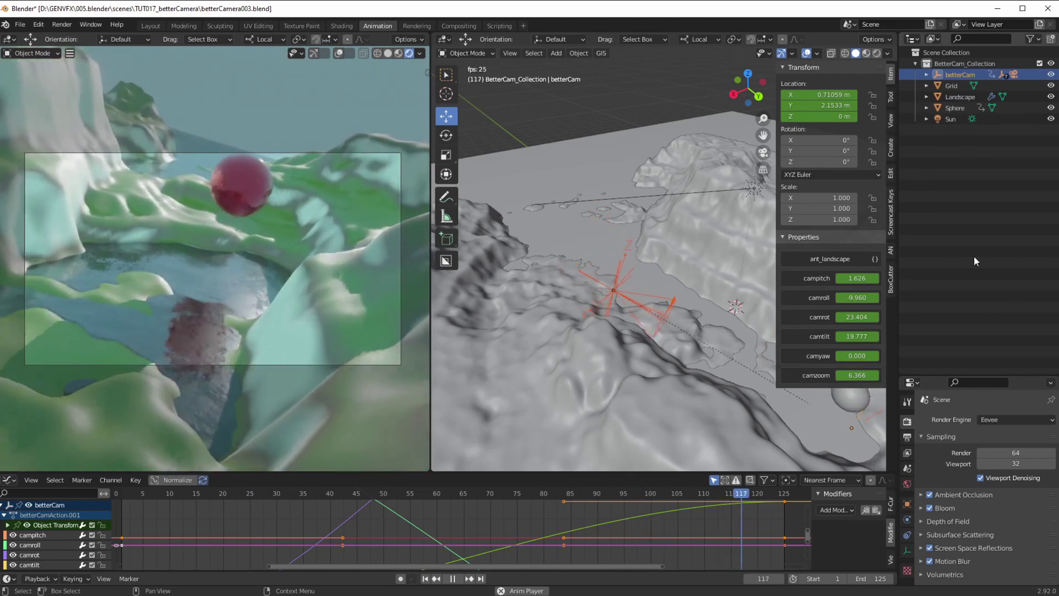
key(n)
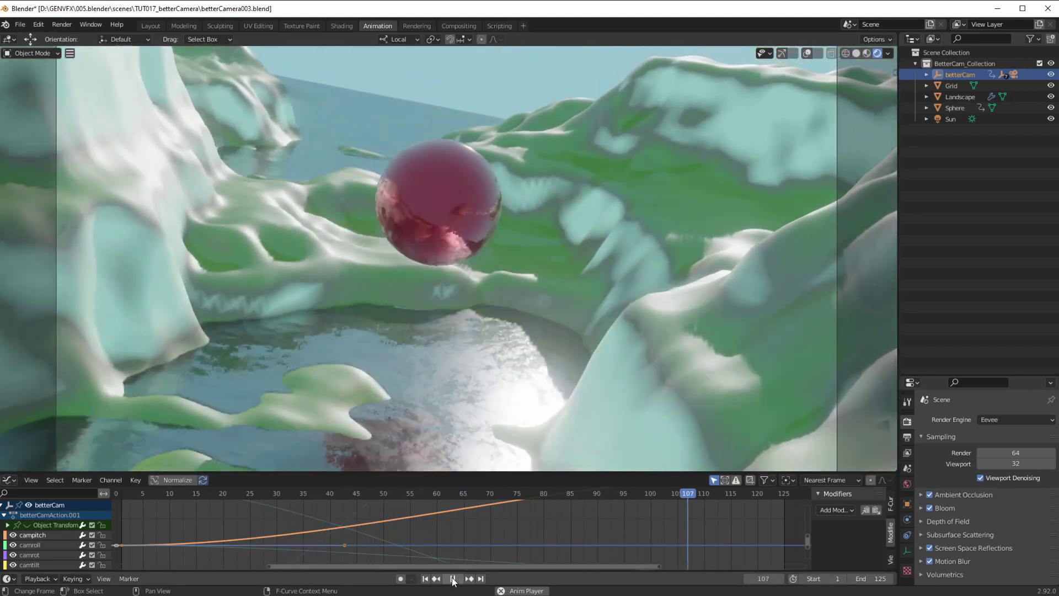
click(453, 579)
click(920, 521)
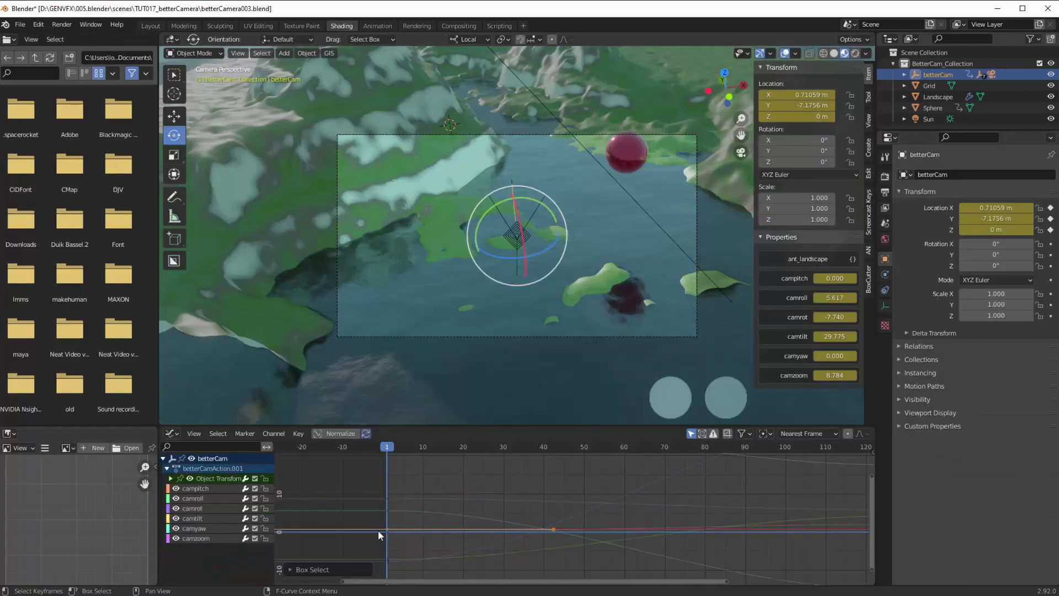
Raise the start of the camzoom curve to about 10.25 and scrub the animation to frame 109
click(192, 538)
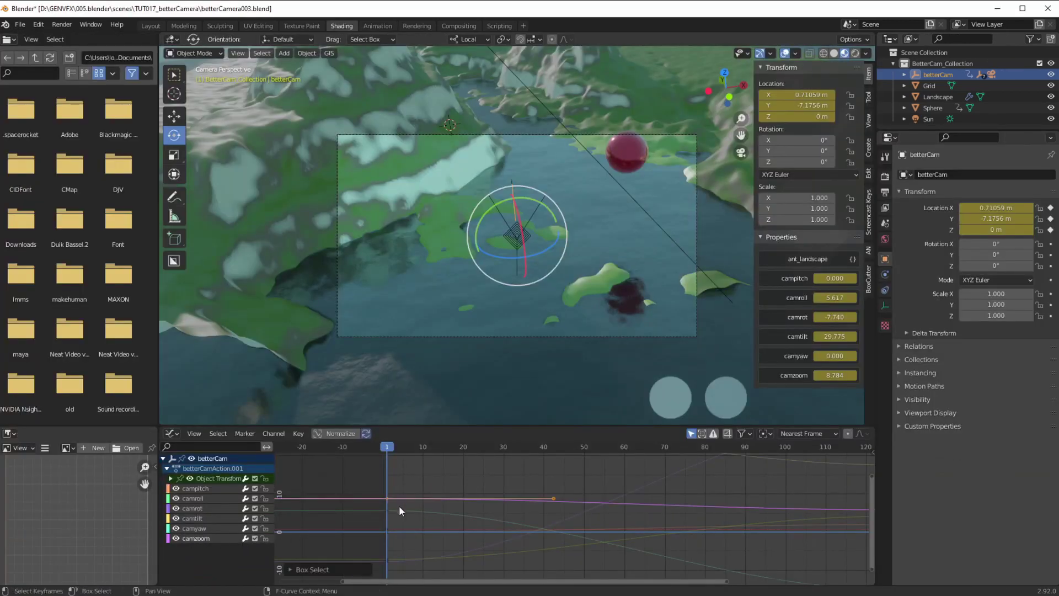
mouse_move(389, 495)
middle_down()
mouse_move(390, 487)
mouse_move(388, 498)
middle_up()
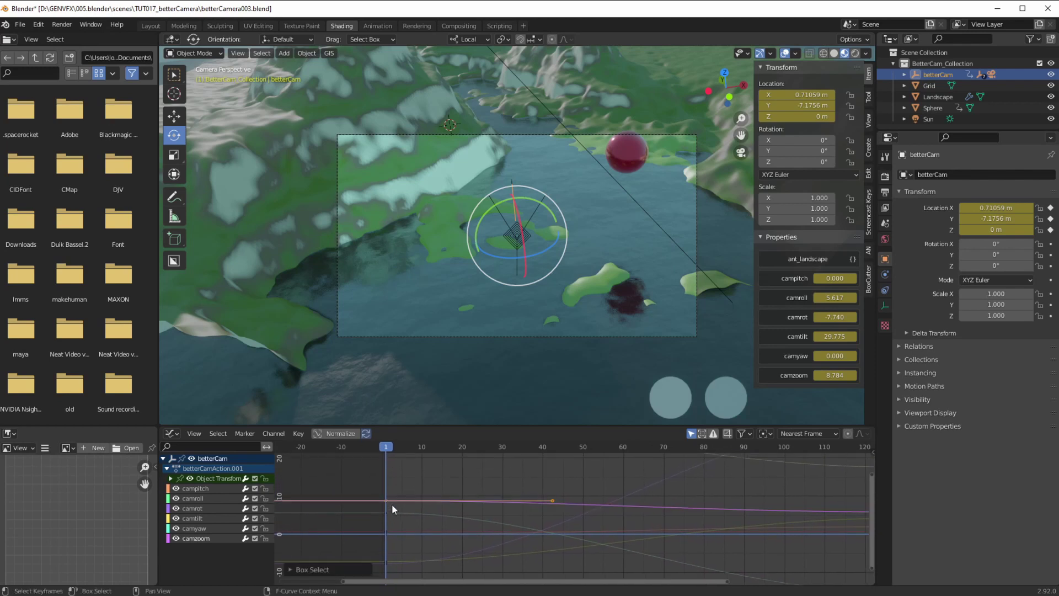
key(g)
click(383, 493)
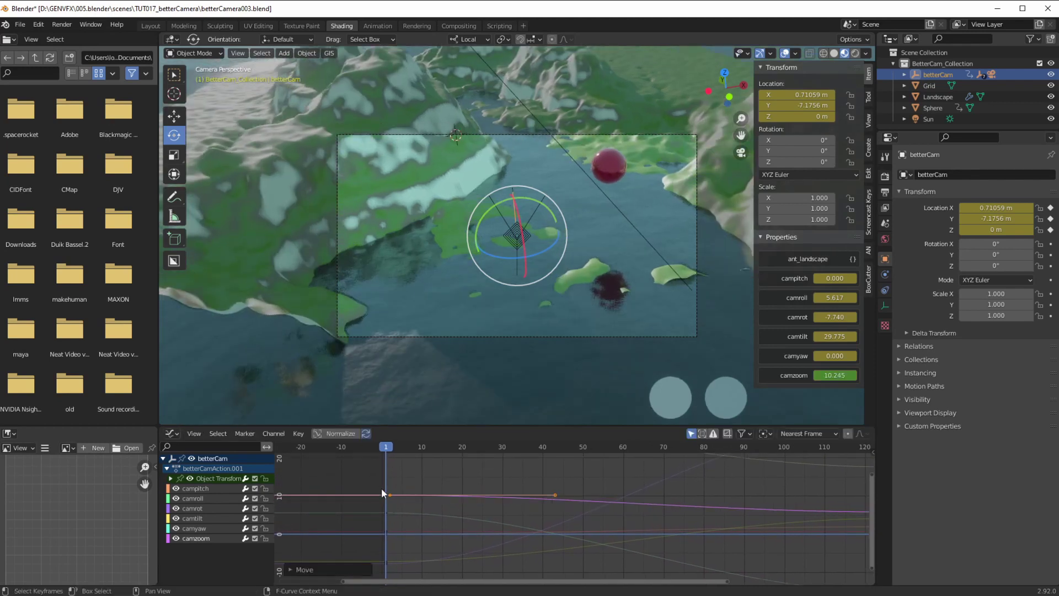
drag(385, 449, 821, 488)
ctrl+middle_drag(786, 500, 572, 530)
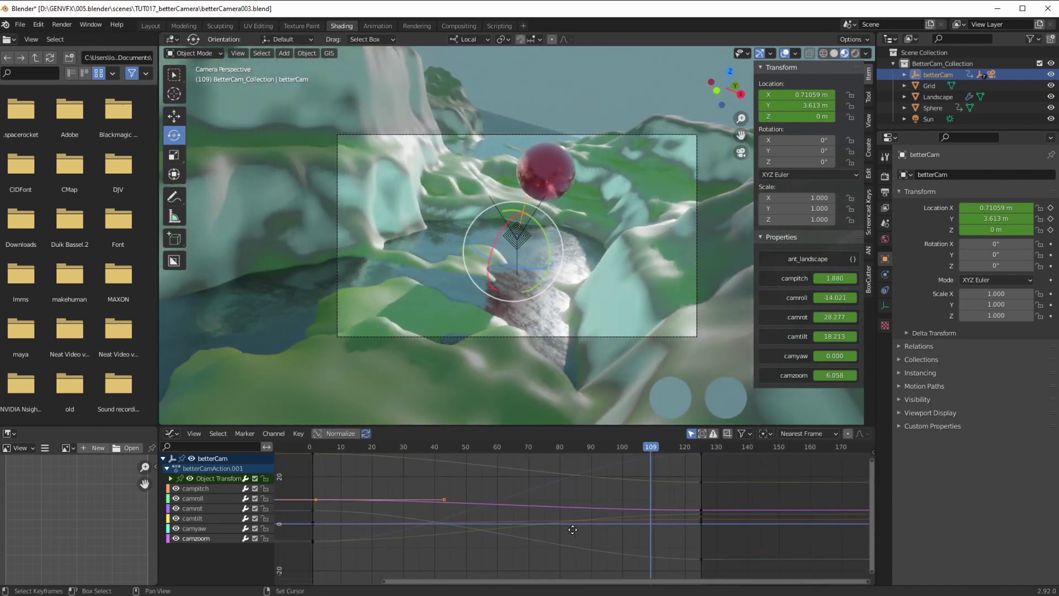
drag(685, 498, 714, 510)
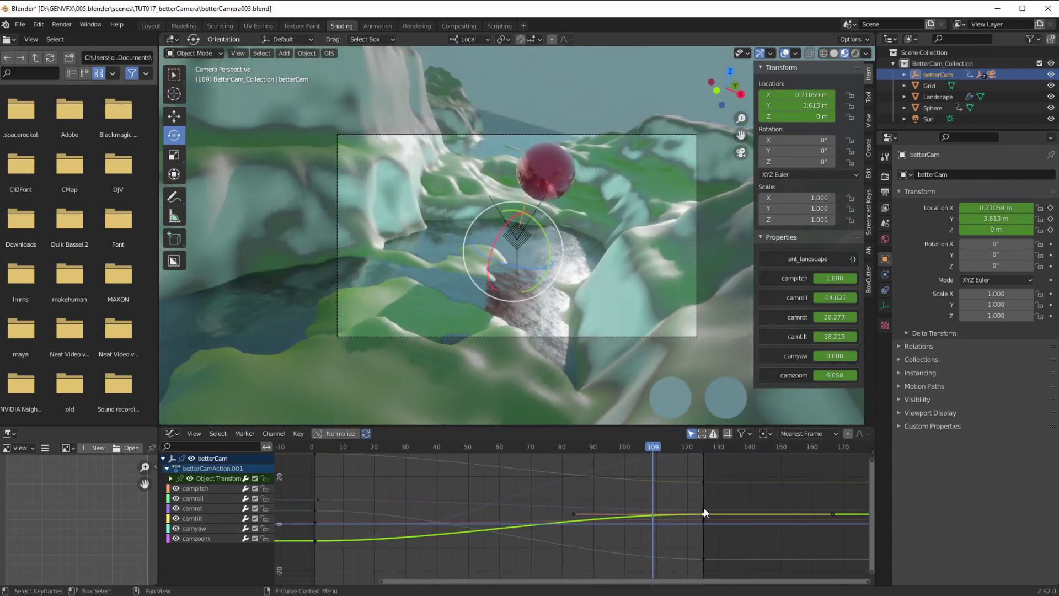
key(g)
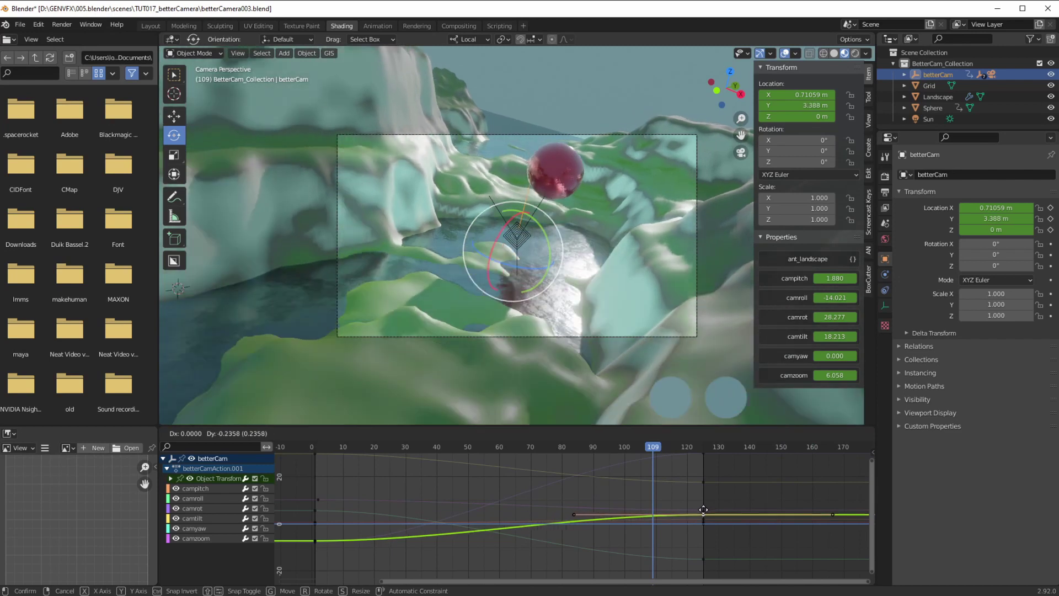
key(Escape)
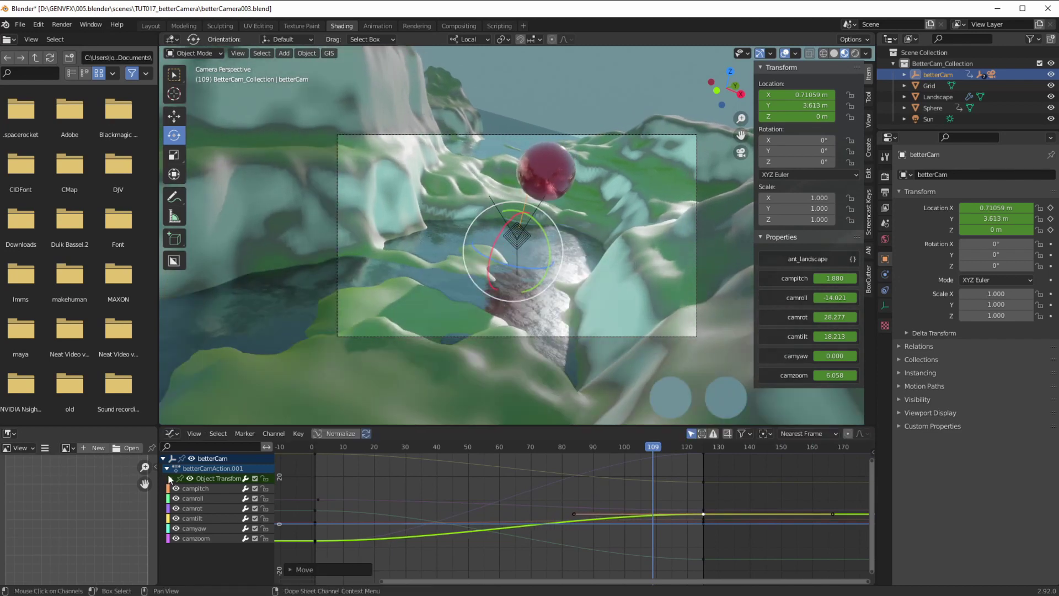
Hide the Object Transforms curves and raise the end keyframe of the camroll curve to give about -8.6 at frame 109
click(189, 478)
drag(308, 503, 319, 511)
click(313, 513)
drag(695, 549, 722, 575)
middle_drag(708, 558, 707, 554)
drag(703, 555, 702, 544)
Raise the end keyframe of the campitch curve to give about 6.4 at frame 110, and scrub back towards the start
click(701, 516)
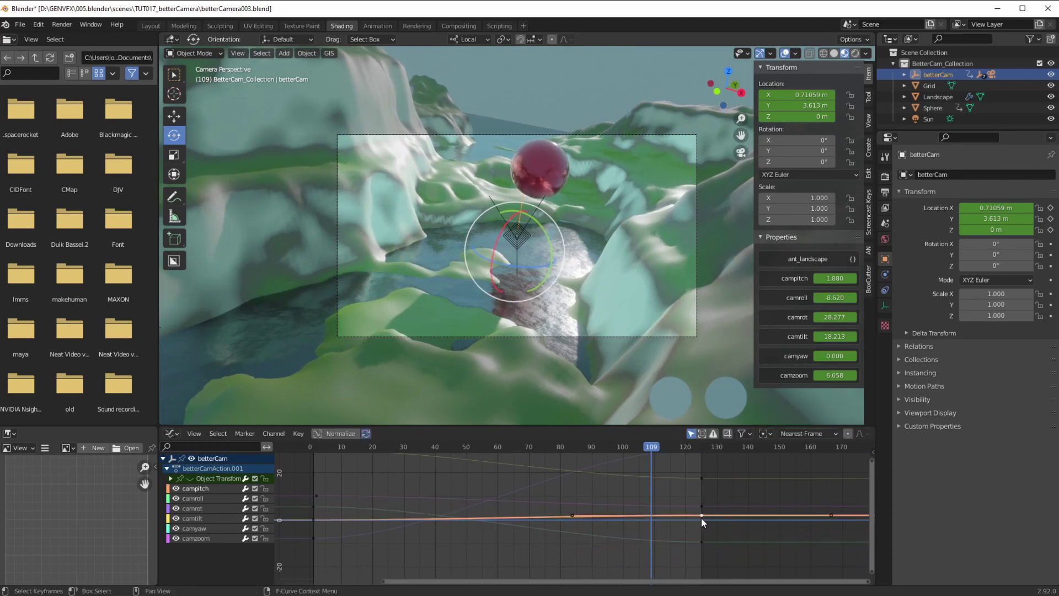
click(701, 515)
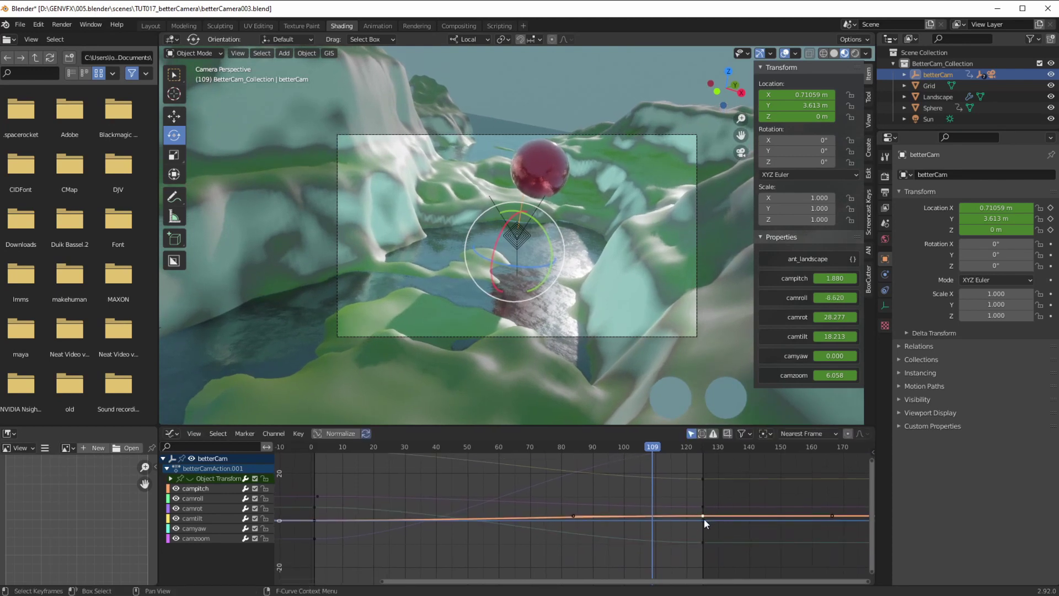
key(g)
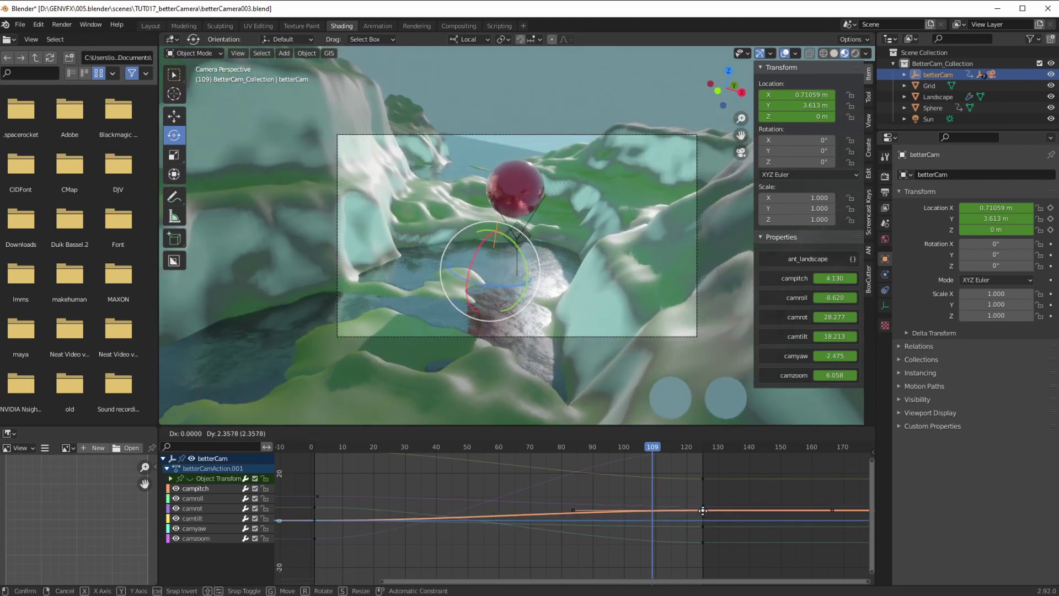
click(705, 504)
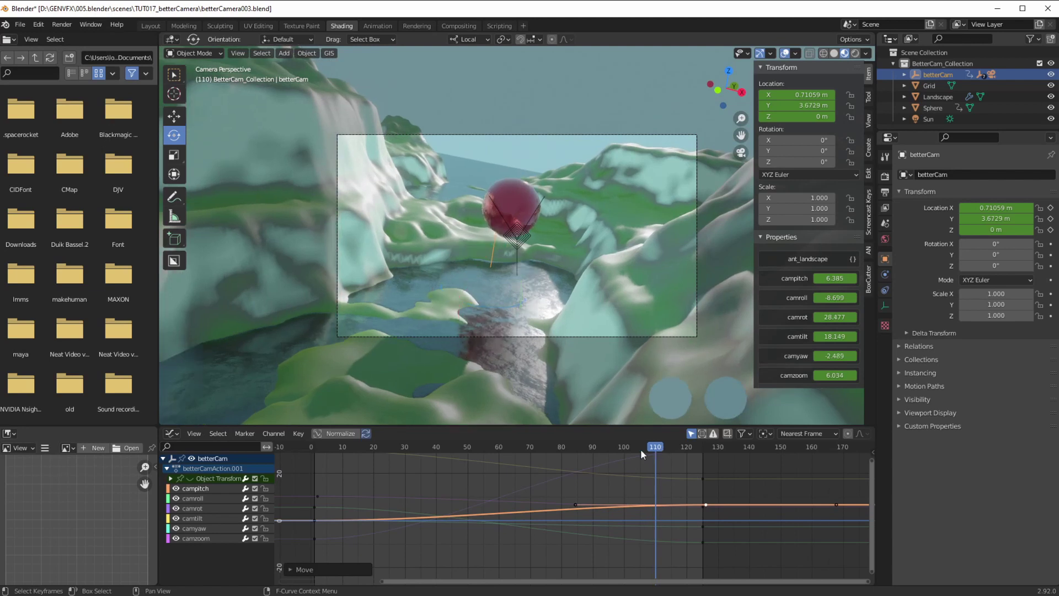
click(337, 445)
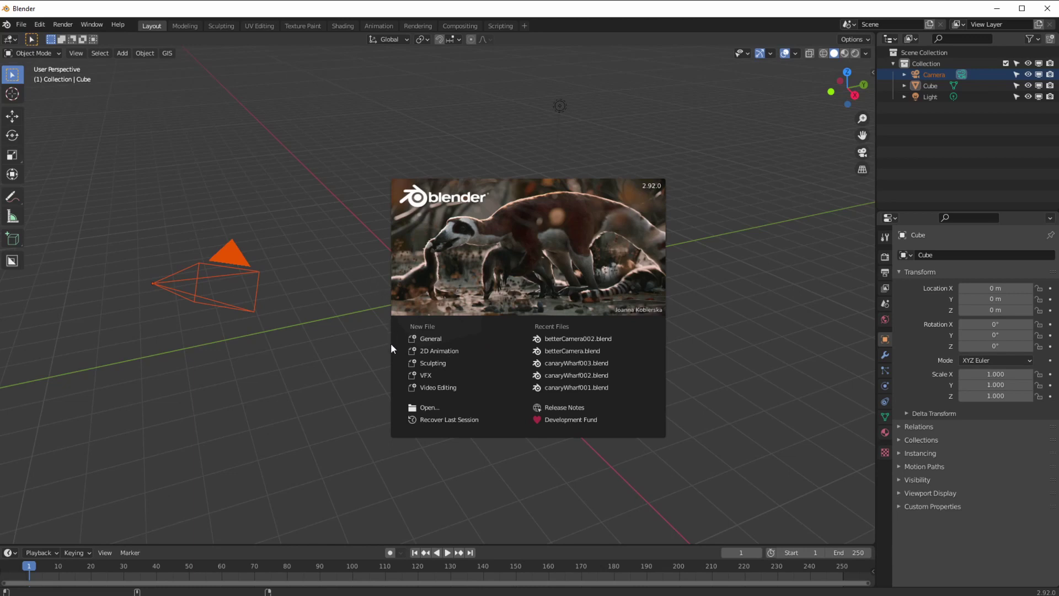
Delete the light from the new default scene and hide the cube in the viewport
click(325, 252)
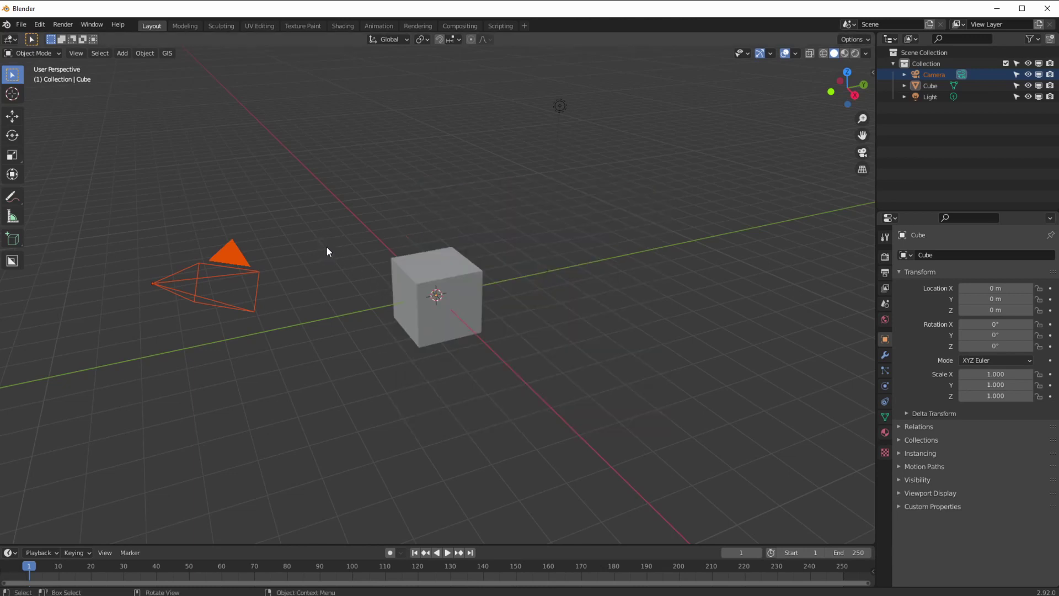
click(433, 331)
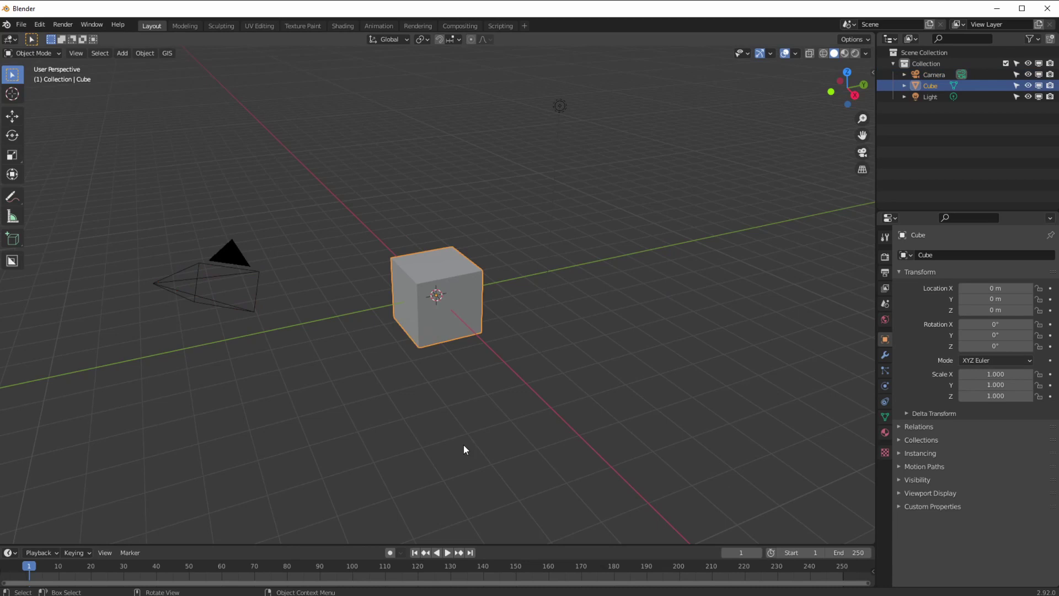
click(199, 299)
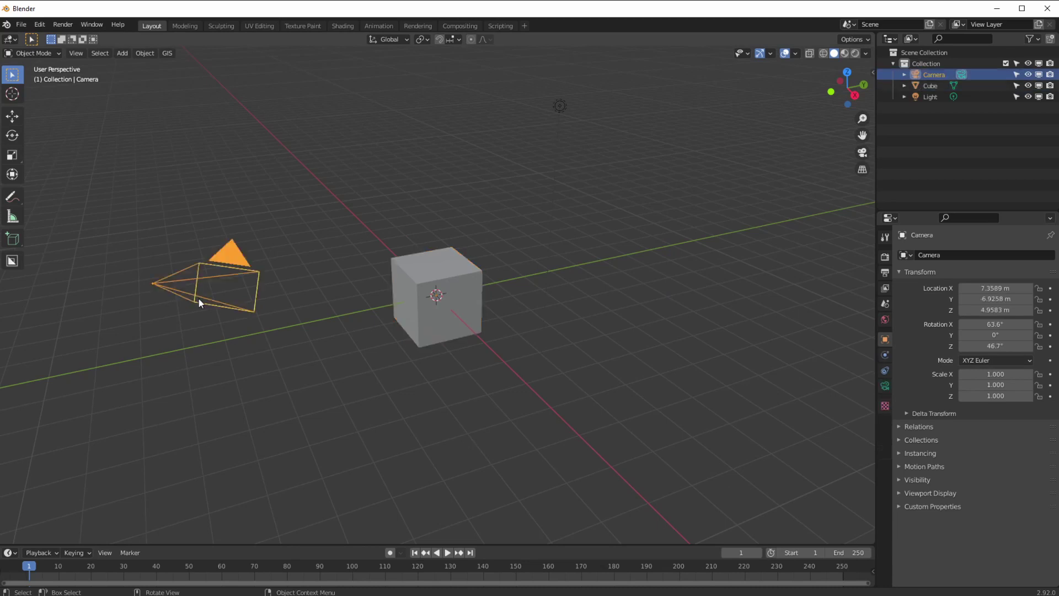
click(546, 113)
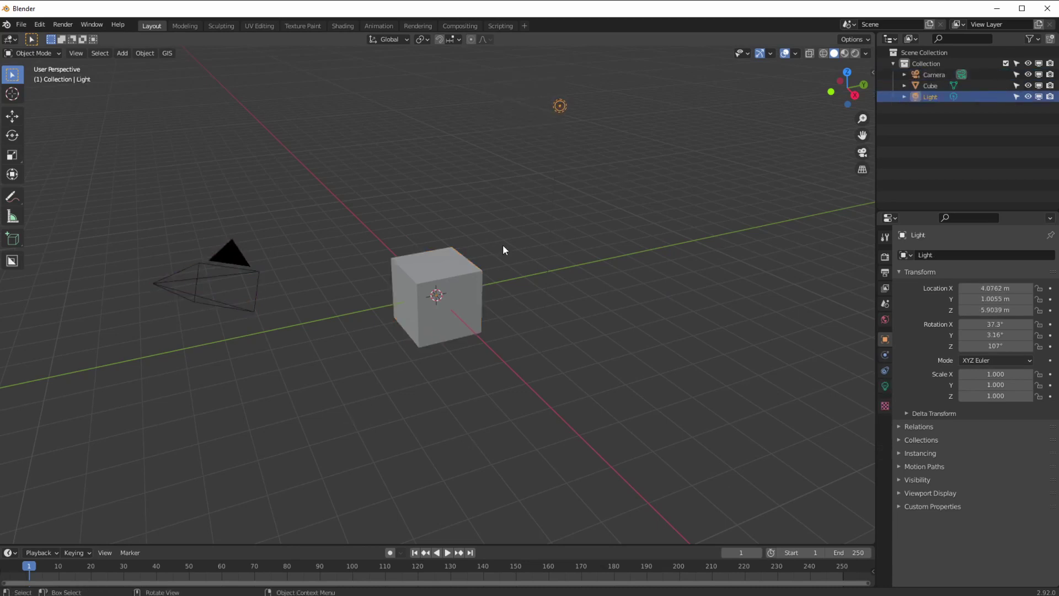
key(Delete)
click(433, 286)
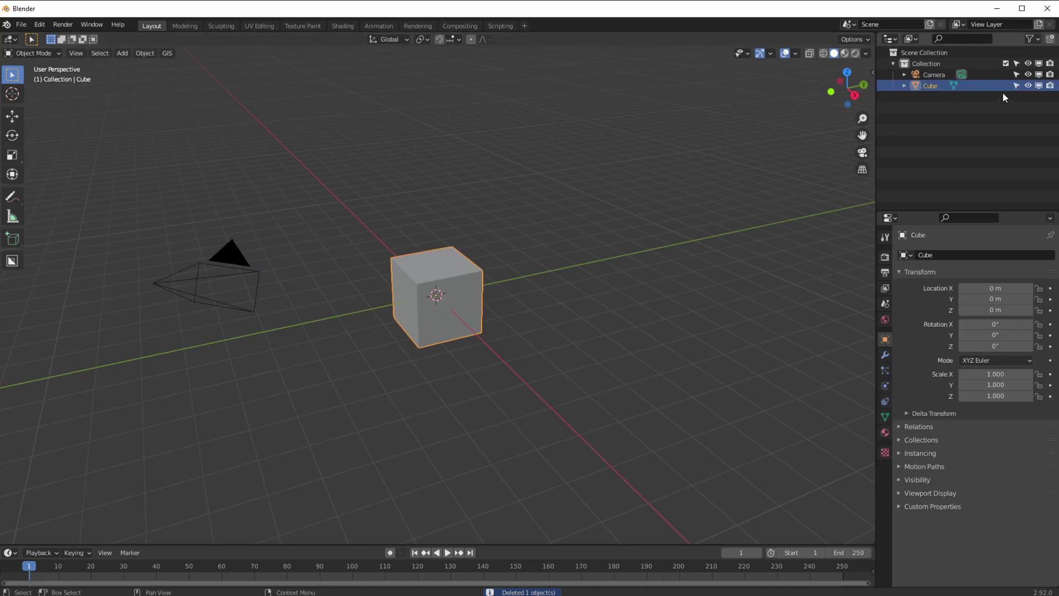
click(1027, 86)
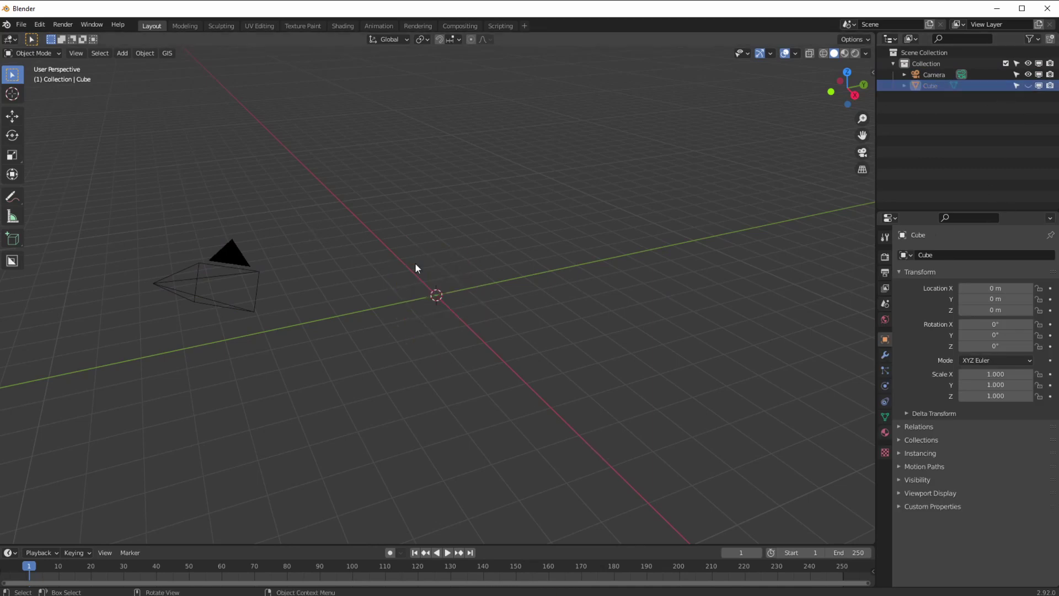
Reset the default camera's location to 0 m and its rotation to 0° on all axes
drag(108, 205, 347, 432)
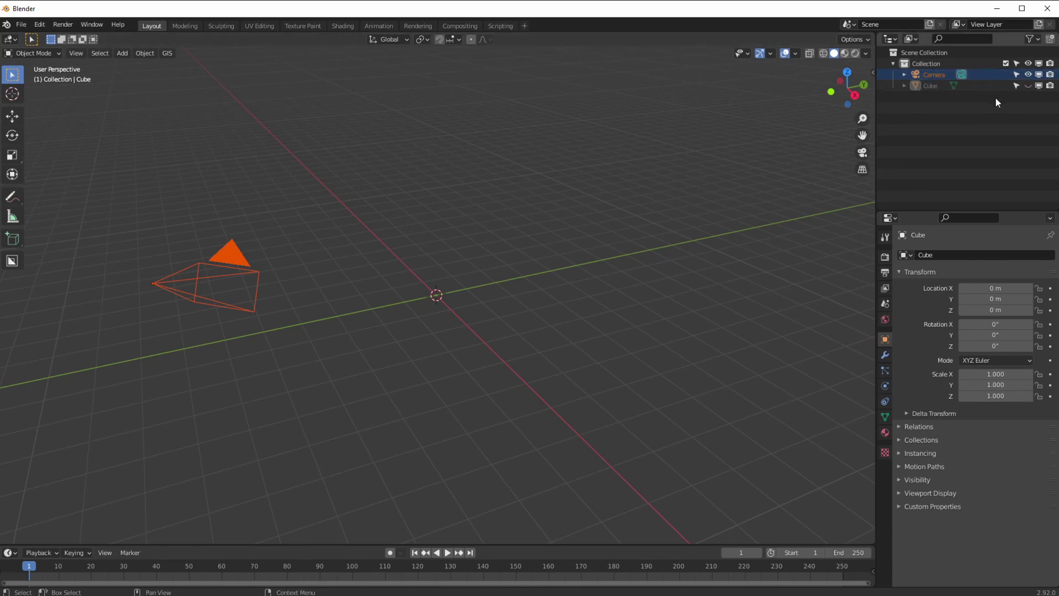
key(n)
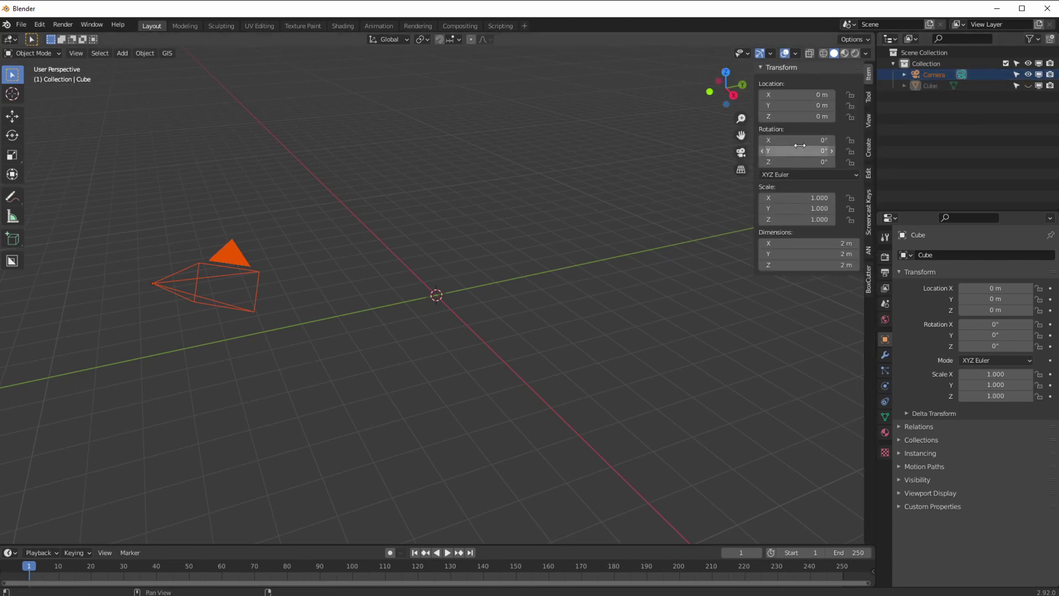
drag(112, 243, 185, 298)
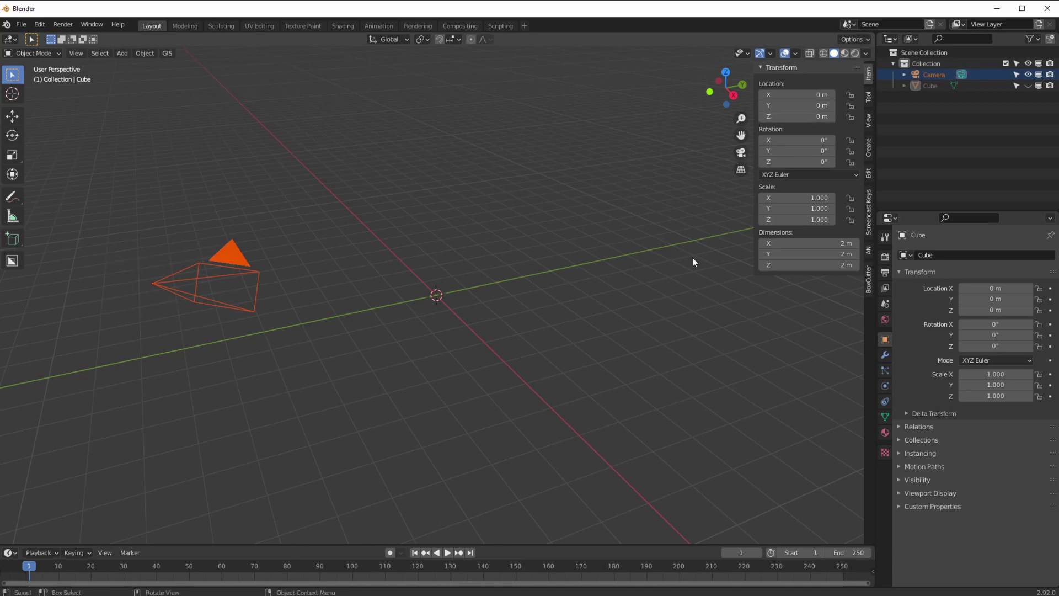
click(223, 257)
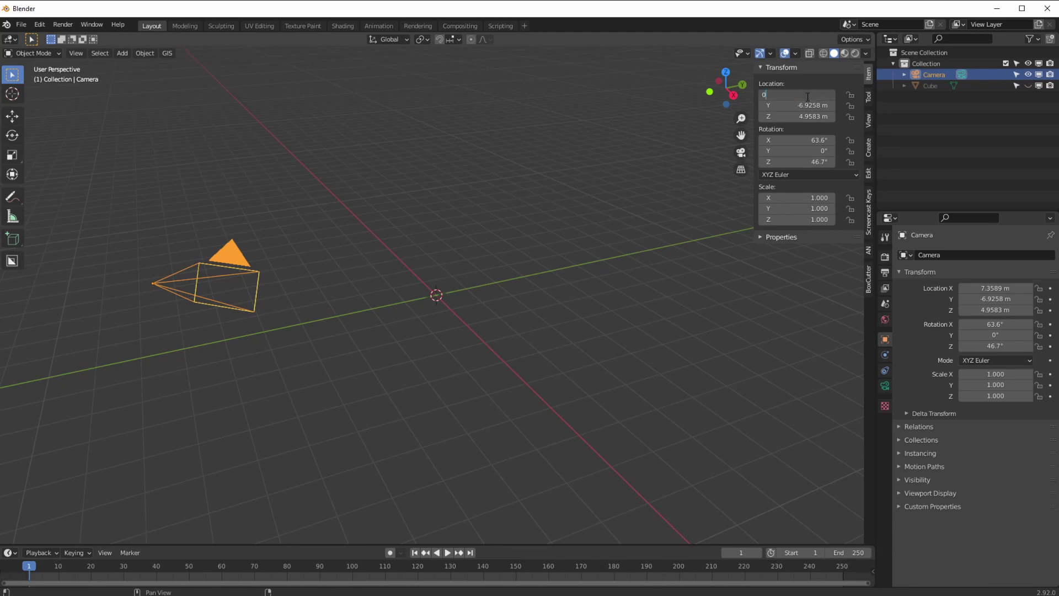
key(BackSpace)
key(BackSpace)
key(BackSpace)
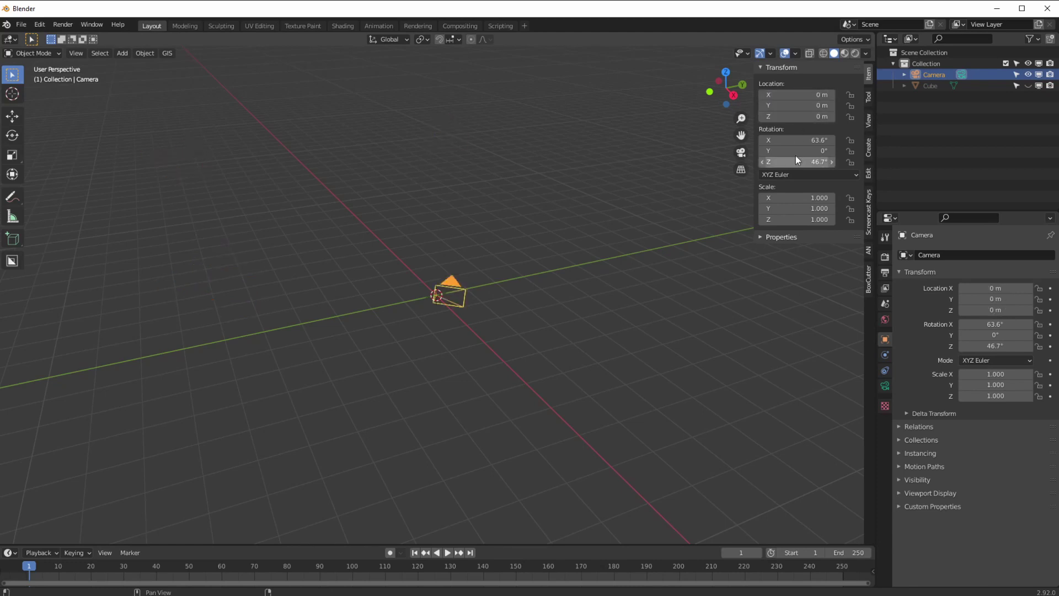
key(BackSpace)
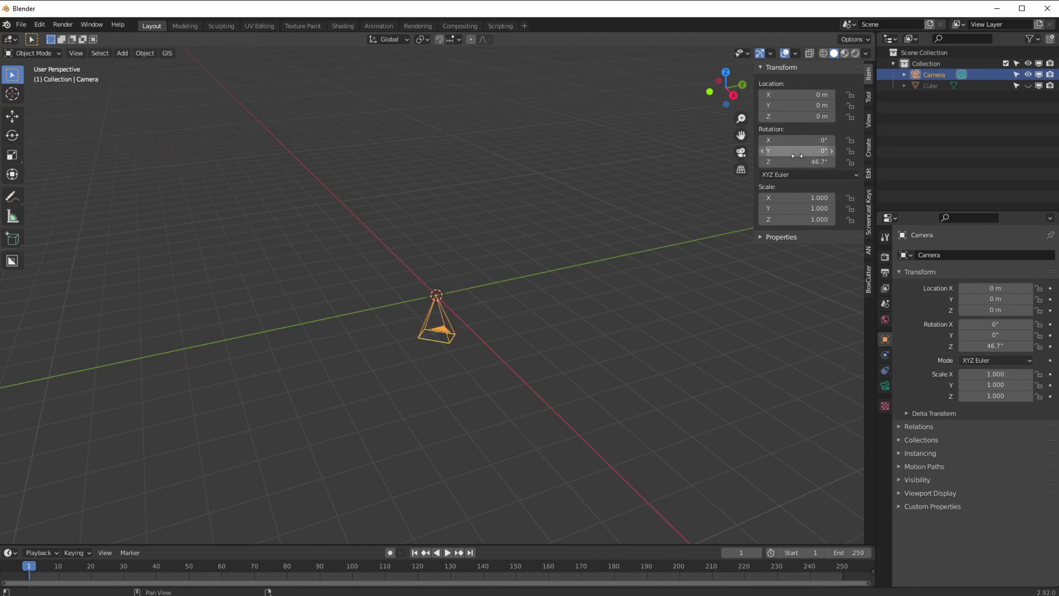
key(BackSpace)
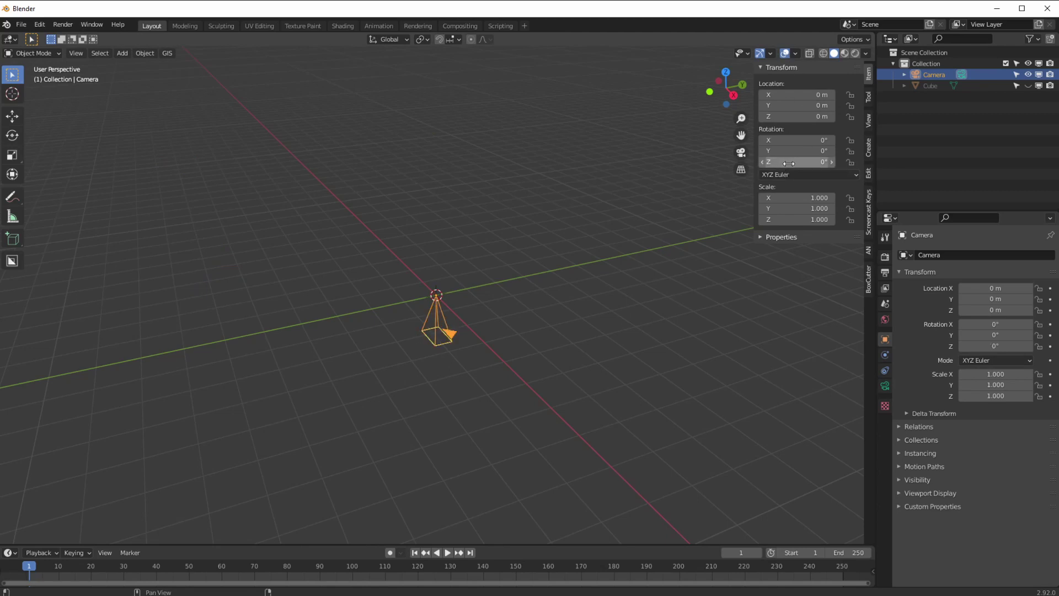
Set the camera's X rotation to 90°
drag(797, 143, 809, 144)
click(809, 145)
text(90)
key(Return)
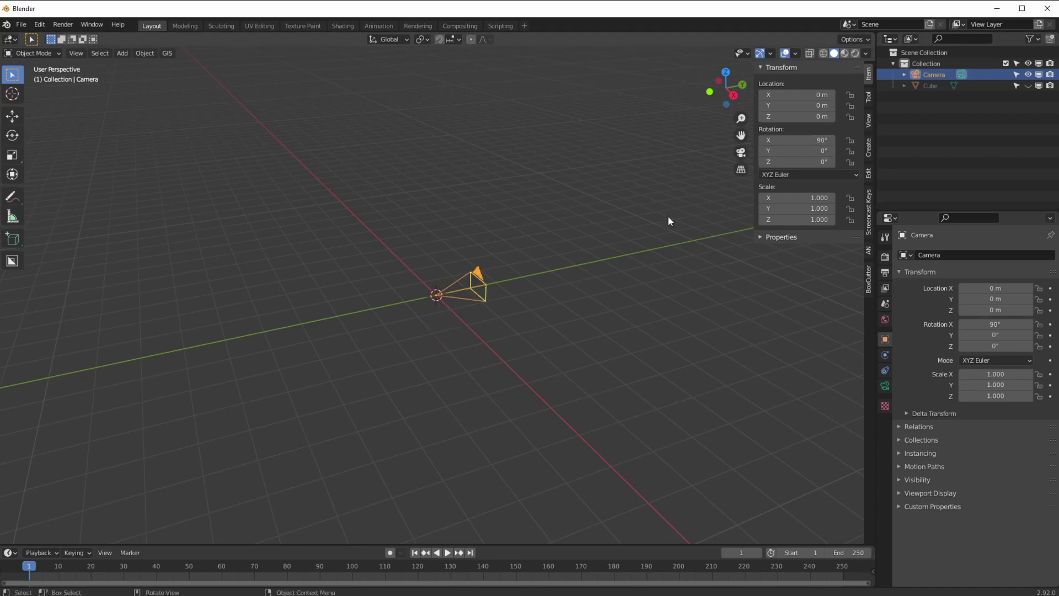
Move the camera back along the Y axis to about -7.79 m with the Move tool
middle_drag(365, 344, 421, 378)
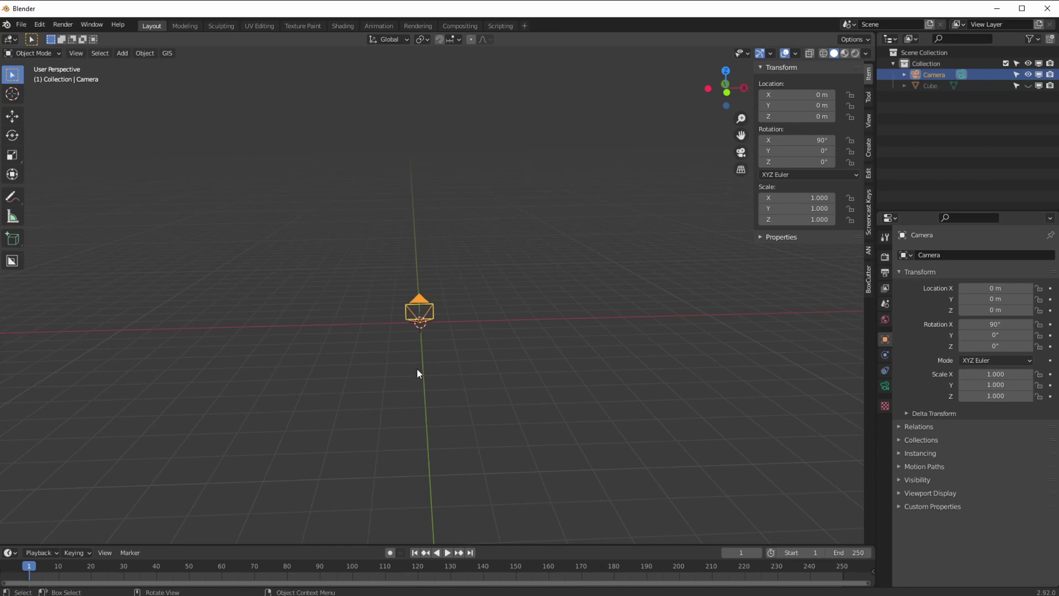
middle_drag(402, 316, 365, 387)
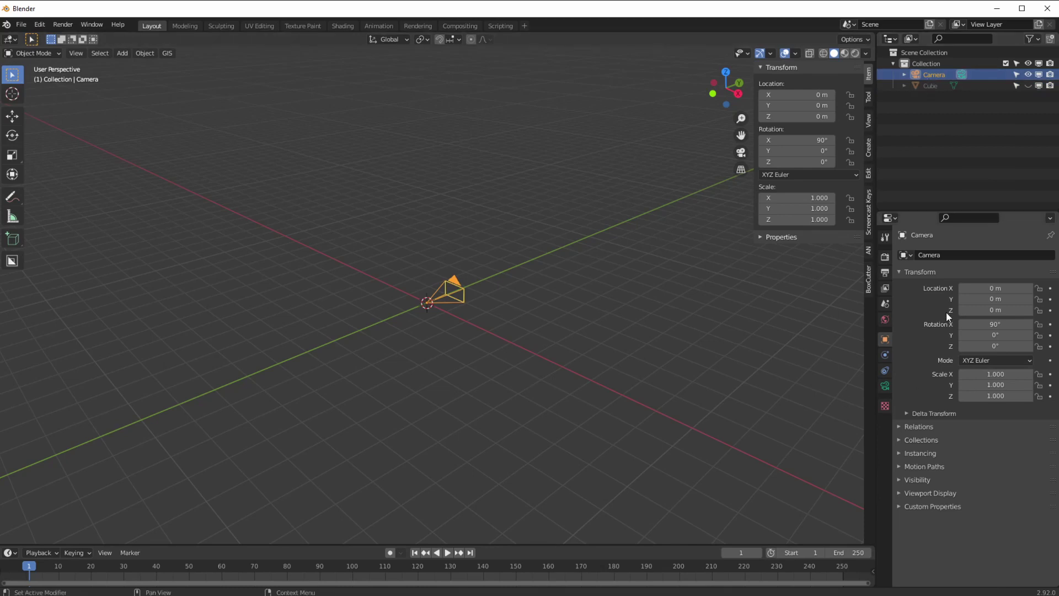
click(12, 115)
drag(457, 293, 262, 375)
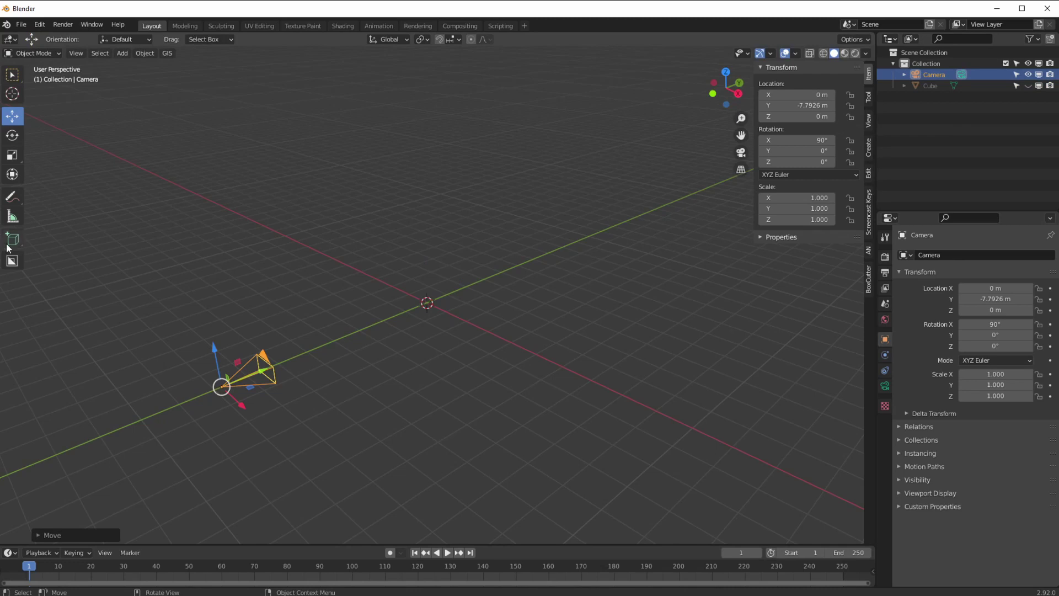
Annotate a horizontal orbit arrow around the scene origin, starting and ending at the camera
click(12, 196)
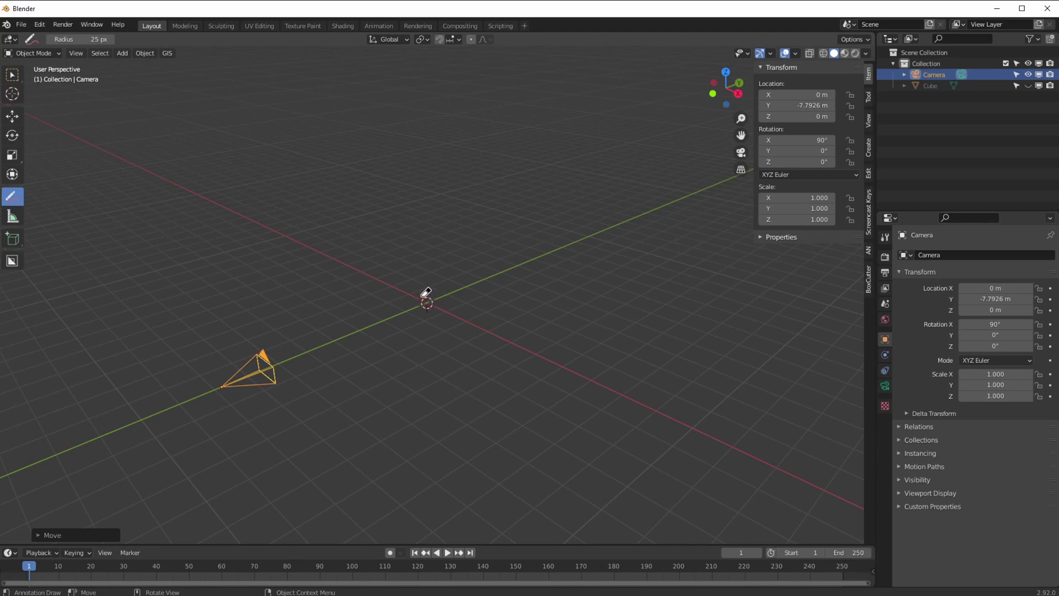
click(220, 385)
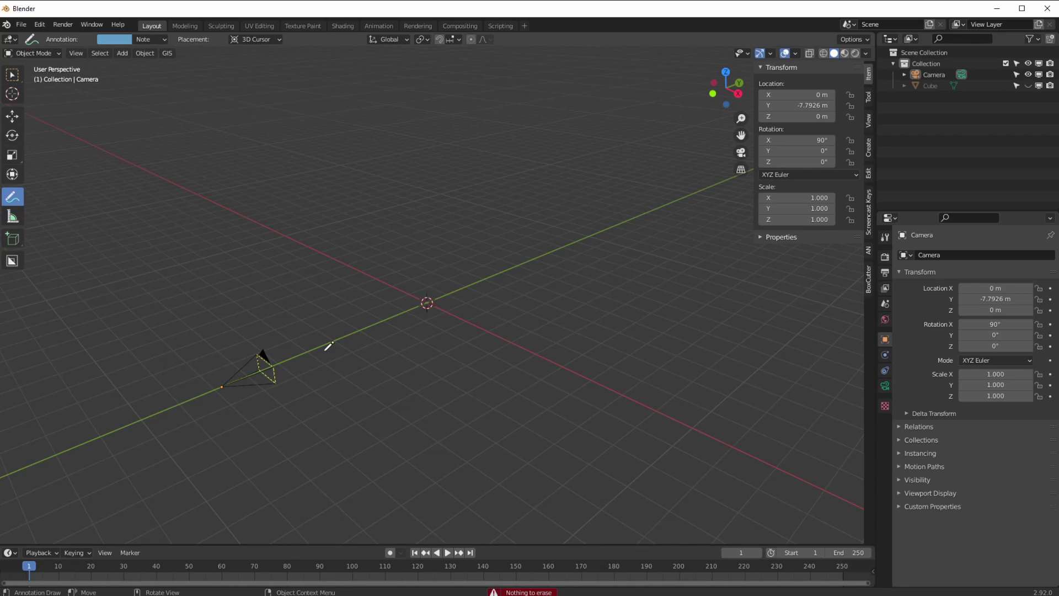
mouse_move(202, 369)
mouse_down()
mouse_move(208, 258)
mouse_move(517, 264)
mouse_move(524, 448)
mouse_move(269, 434)
mouse_up()
key(ctrl+z)
mouse_move(171, 349)
mouse_down()
mouse_move(157, 237)
mouse_move(418, 177)
mouse_move(630, 278)
mouse_move(517, 391)
mouse_move(297, 410)
mouse_up()
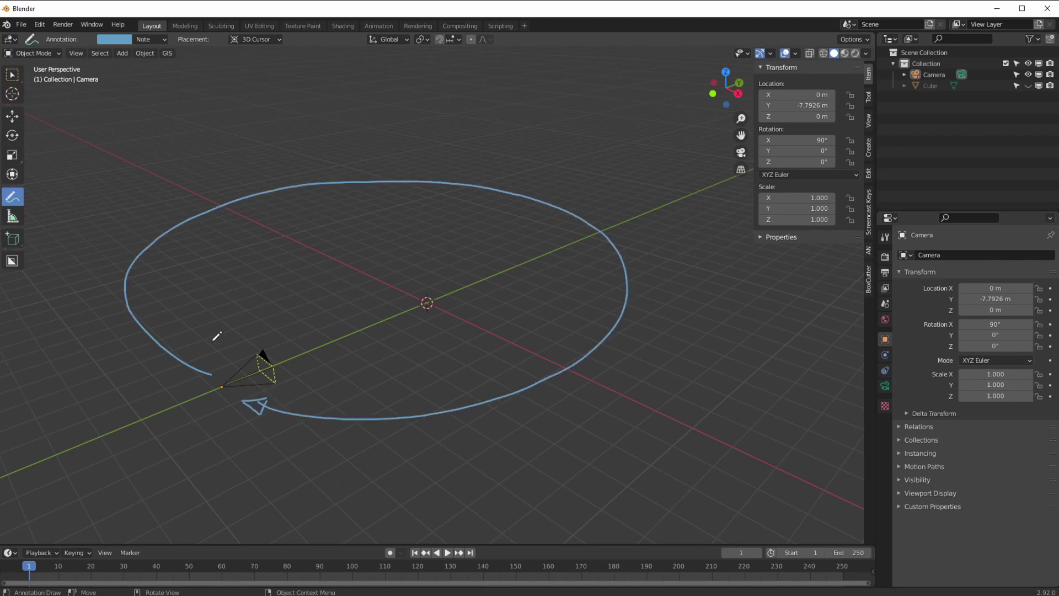
Annotate a vertical arc from the camera over the origin and a double-headed straight arrow along the Y axis
mouse_move(216, 365)
mouse_down()
mouse_move(246, 249)
mouse_move(371, 98)
mouse_move(488, 95)
mouse_up()
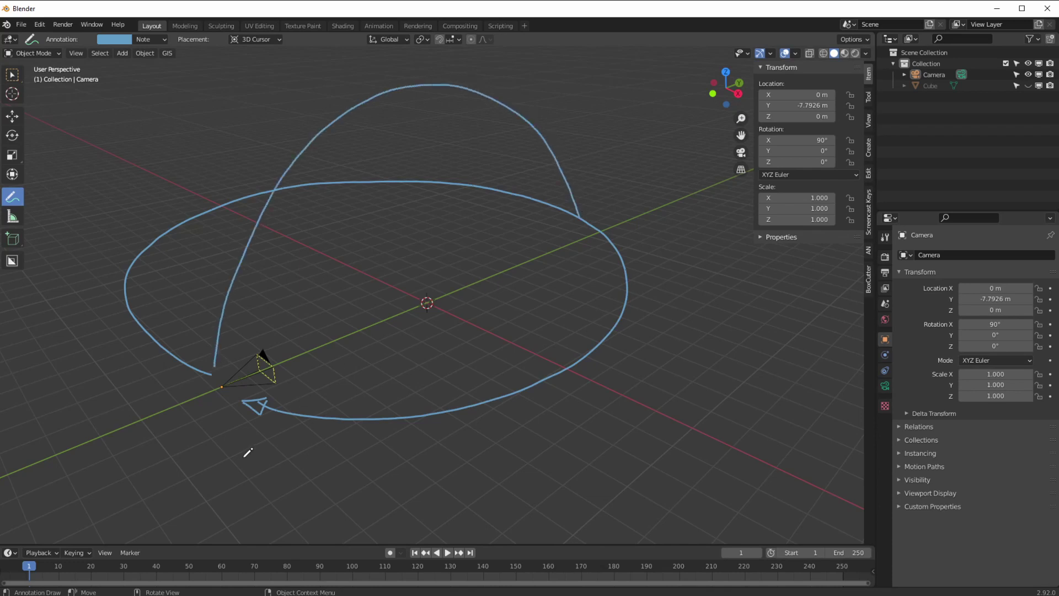
drag(402, 310, 78, 417)
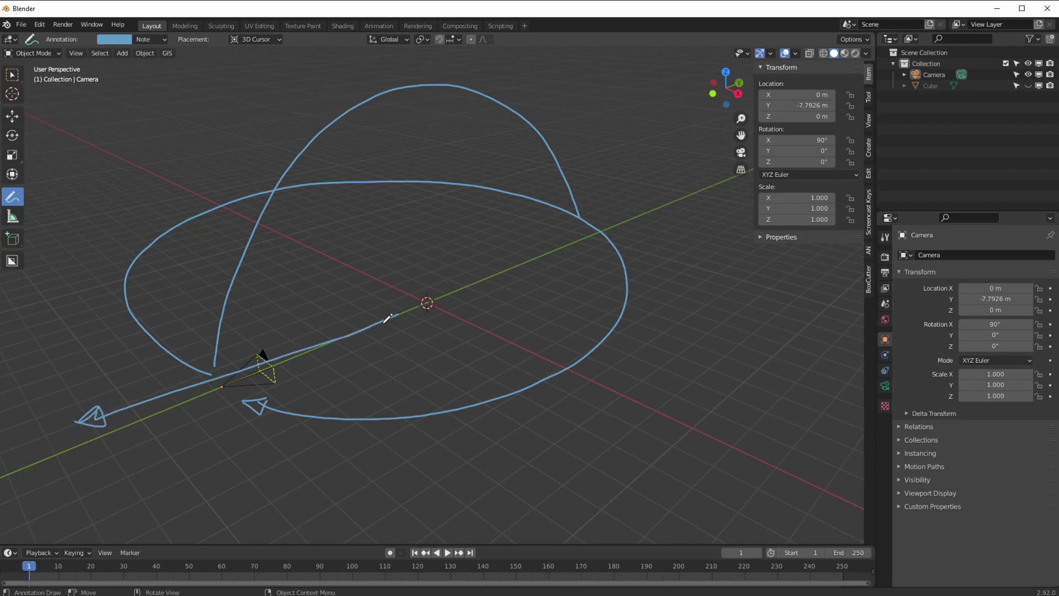
mouse_move(370, 311)
mouse_down()
mouse_move(402, 329)
mouse_move(380, 316)
mouse_up()
mouse_move(440, 420)
ctrl+middle_down()
mouse_move(430, 449)
mouse_move(365, 469)
mouse_move(430, 435)
mouse_move(390, 439)
mouse_move(345, 416)
mouse_move(350, 425)
mouse_move(338, 426)
mouse_move(350, 415)
ctrl+middle_up()
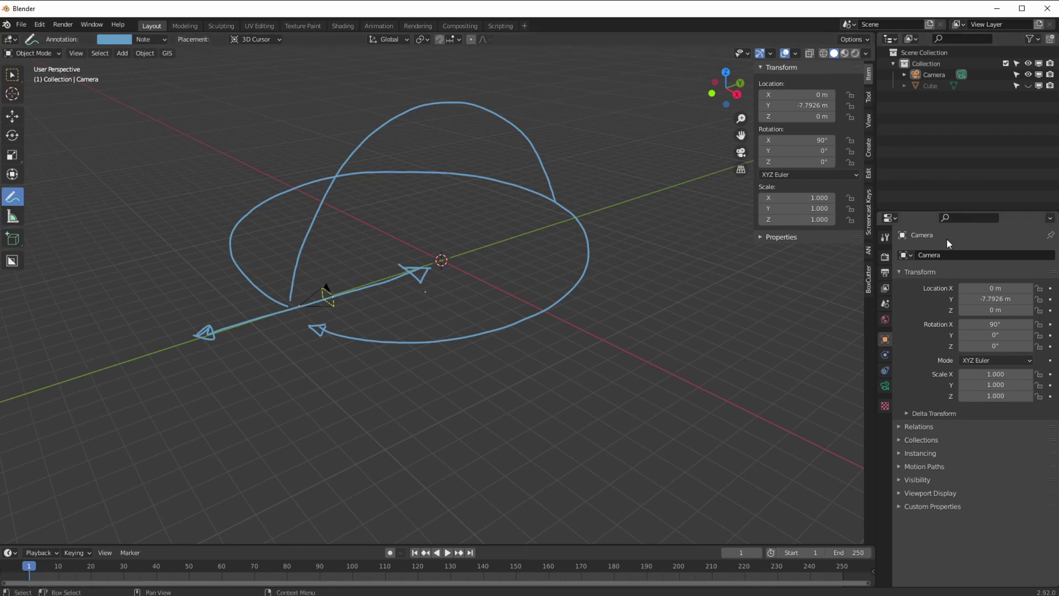
Move the camera to Y -14.473 m and annotate curved rotation arrows around it for its own turning directions
drag(991, 297, 959, 298)
mouse_move(192, 368)
mouse_down()
mouse_move(176, 332)
mouse_move(157, 325)
mouse_move(163, 331)
mouse_up()
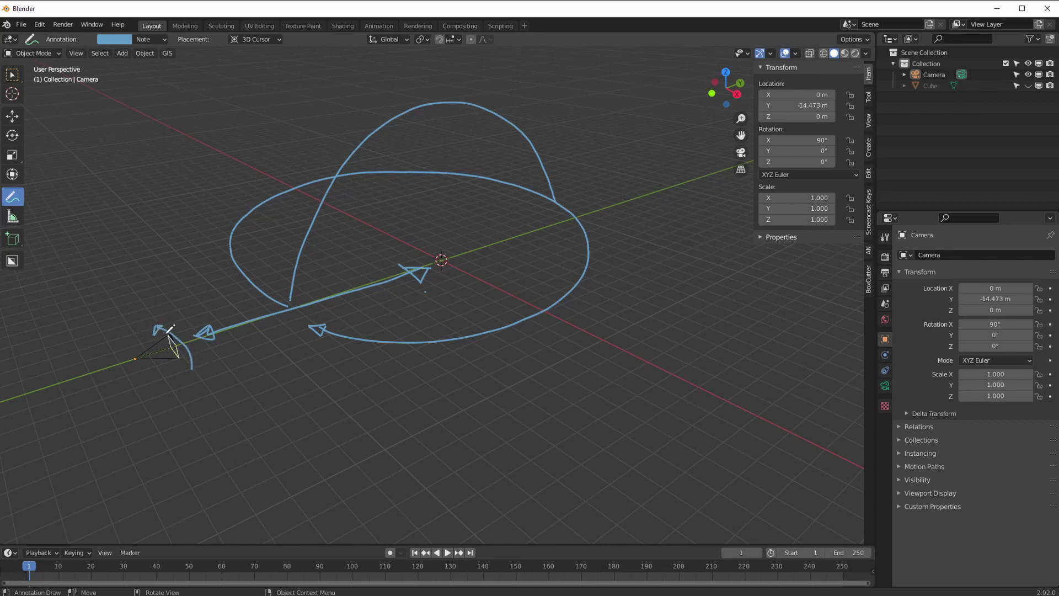
drag(183, 368, 194, 370)
mouse_move(142, 376)
mouse_down()
mouse_move(118, 354)
mouse_move(161, 364)
mouse_move(155, 373)
mouse_move(185, 331)
mouse_move(165, 298)
mouse_up()
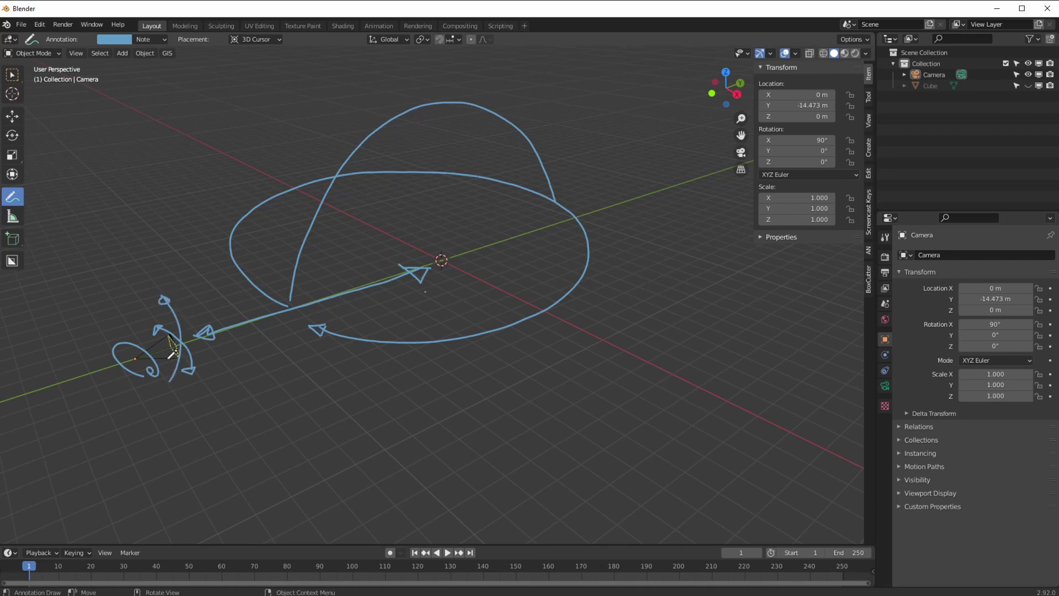
drag(182, 374, 180, 378)
Erase all annotation strokes from the viewport and move the camera to Y -10.063 m
drag(14, 201, 55, 276)
mouse_move(295, 310)
mouse_down()
mouse_move(242, 238)
mouse_move(316, 218)
mouse_move(489, 244)
mouse_move(557, 209)
mouse_move(480, 106)
mouse_move(646, 255)
mouse_move(353, 128)
mouse_move(292, 184)
mouse_move(172, 237)
mouse_move(217, 359)
mouse_move(172, 397)
mouse_move(314, 368)
mouse_up()
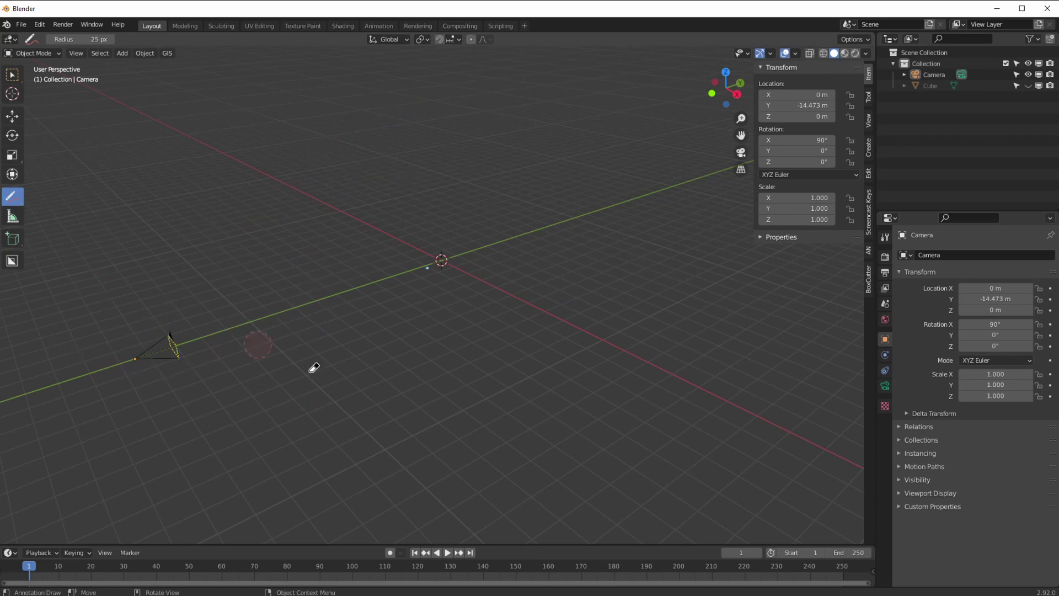
click(12, 116)
drag(806, 105, 1042, 106)
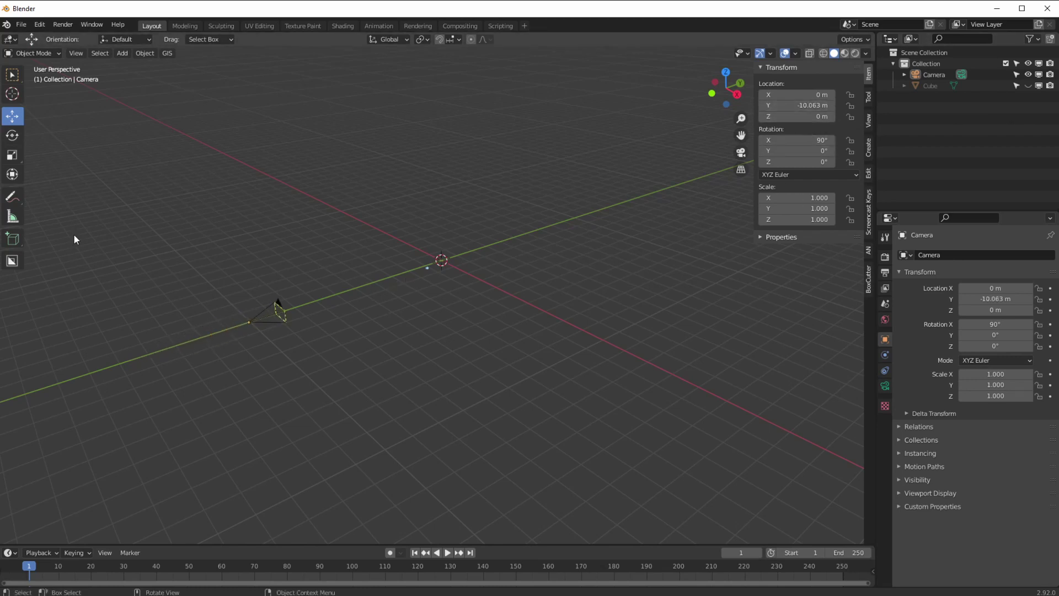
click(12, 196)
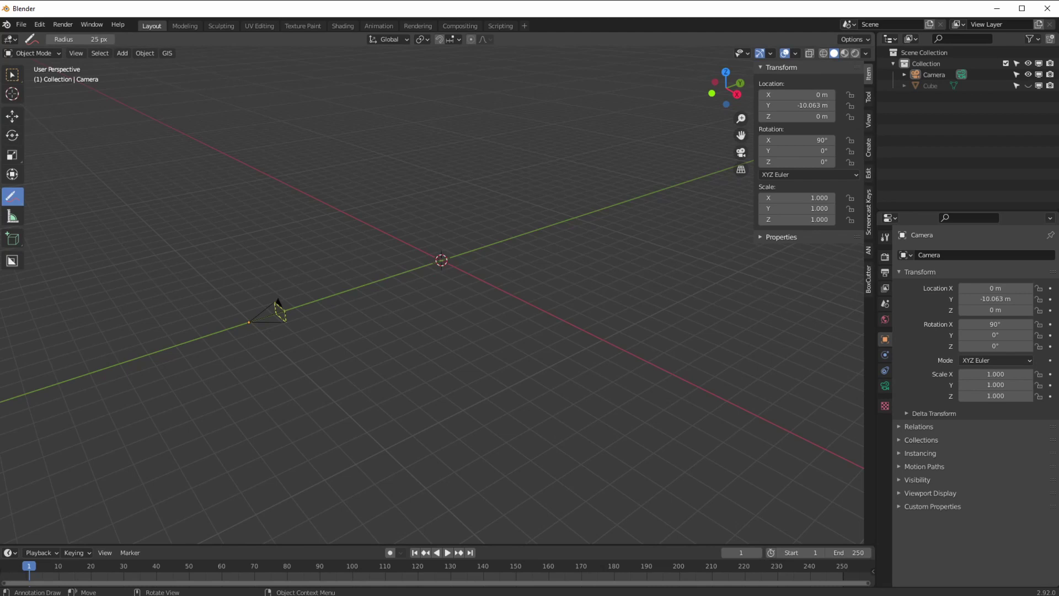
Set the camera's Y location to -6.5226 m and widen the Outliner and Properties area
click(12, 116)
drag(794, 105, 988, 105)
scroll(342, 364, up, 2)
middle_drag(342, 364, 325, 388)
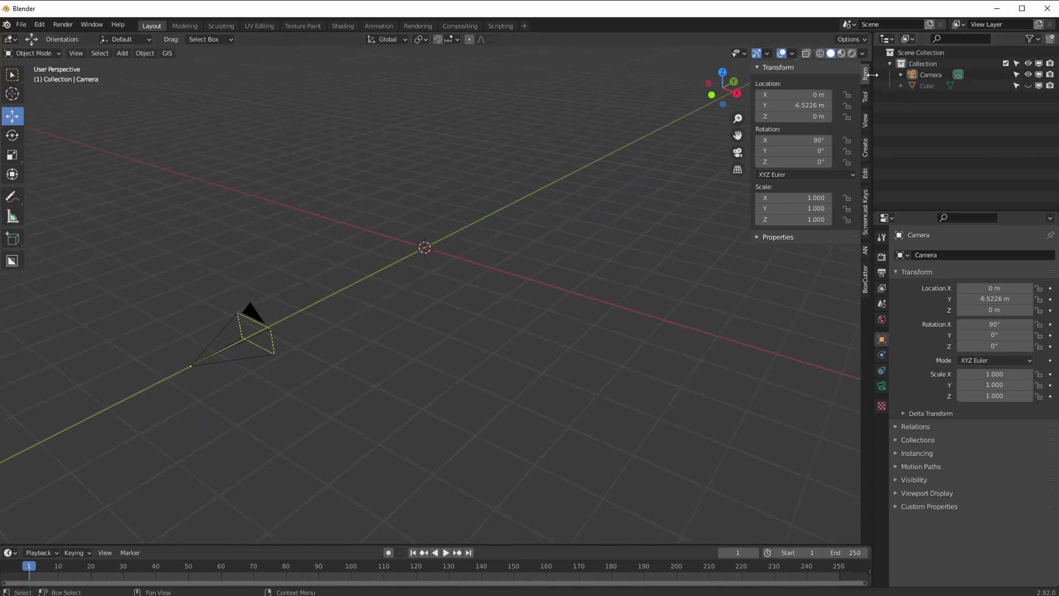
drag(877, 76, 850, 76)
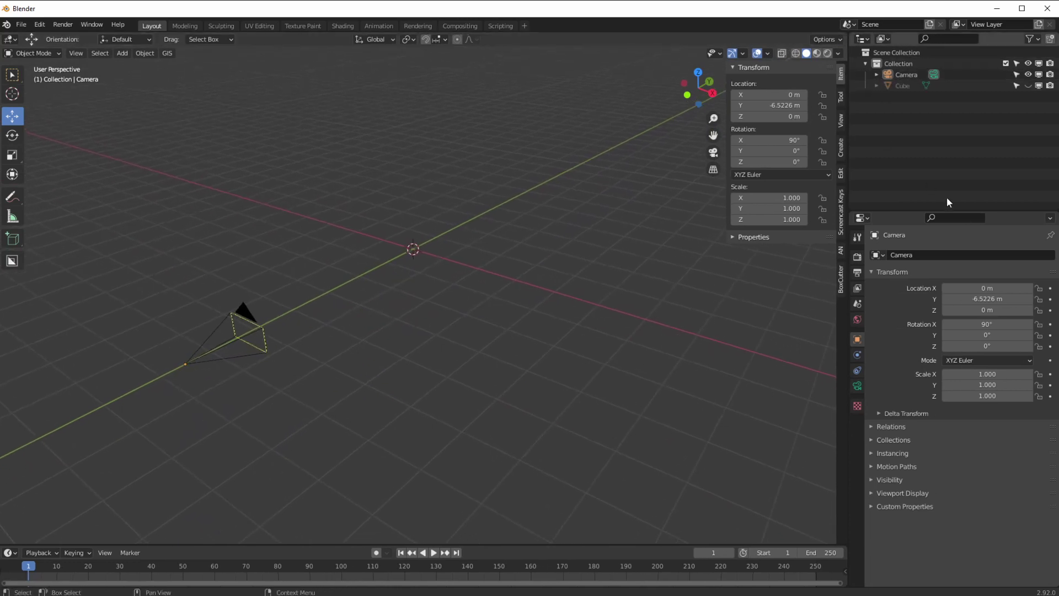
Add a plain axes empty at the origin and name it betterCam
click(119, 54)
mouse_move(129, 177)
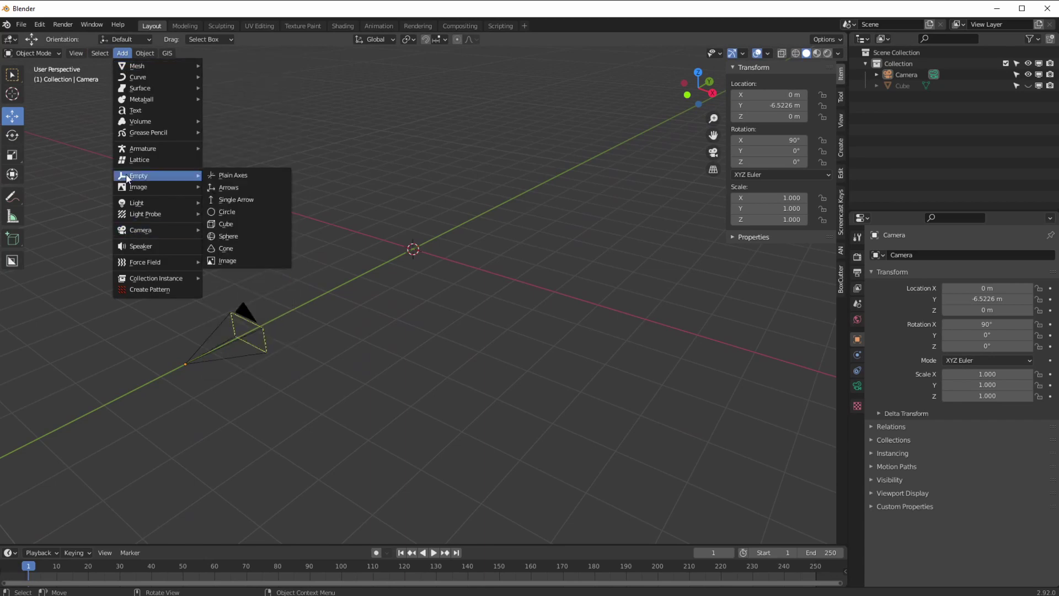
click(260, 174)
double_click(908, 97)
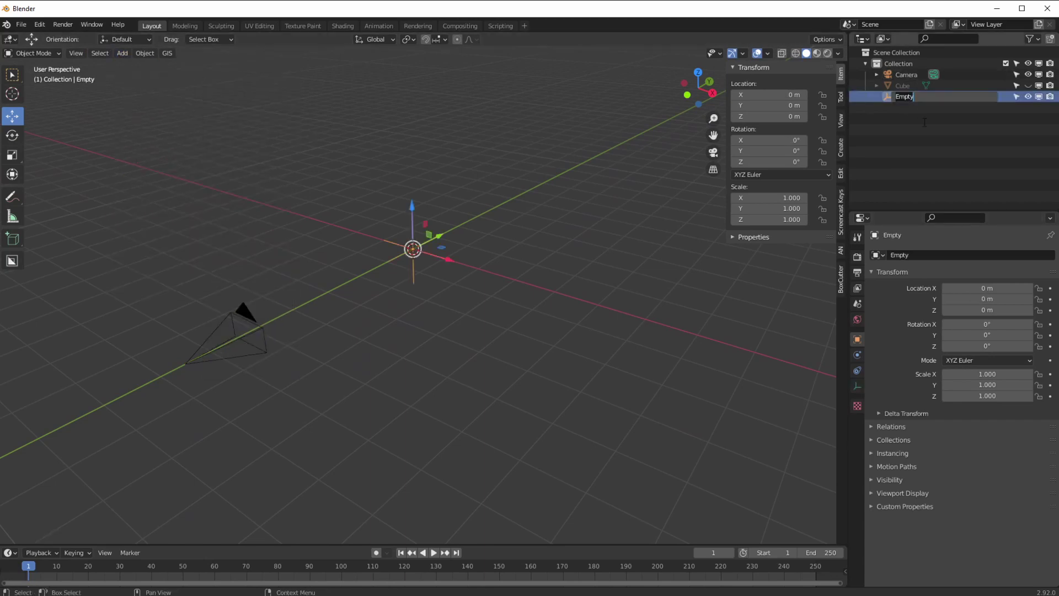
text(betterCam)
key(Return)
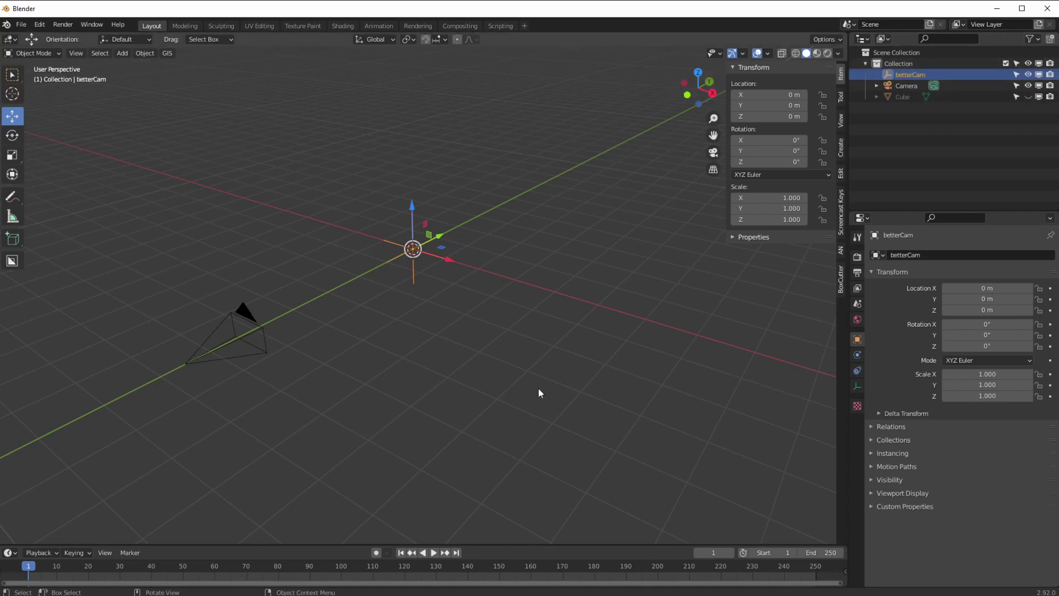
Add a second plain axes empty at the origin and name it camRot
middle_drag(409, 282, 422, 314)
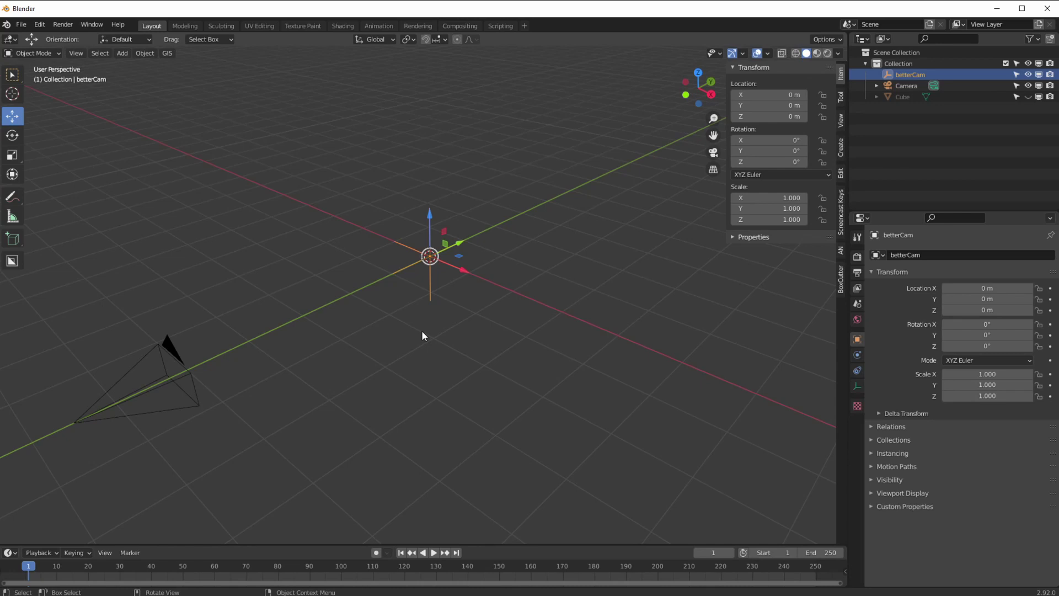
click(122, 53)
mouse_move(153, 176)
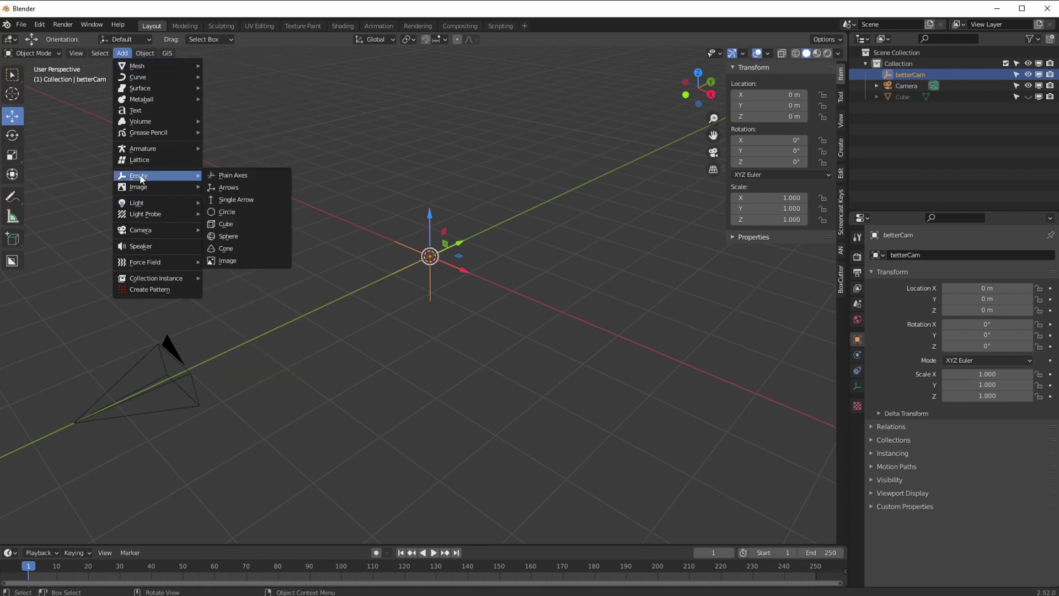
click(238, 177)
click(929, 255)
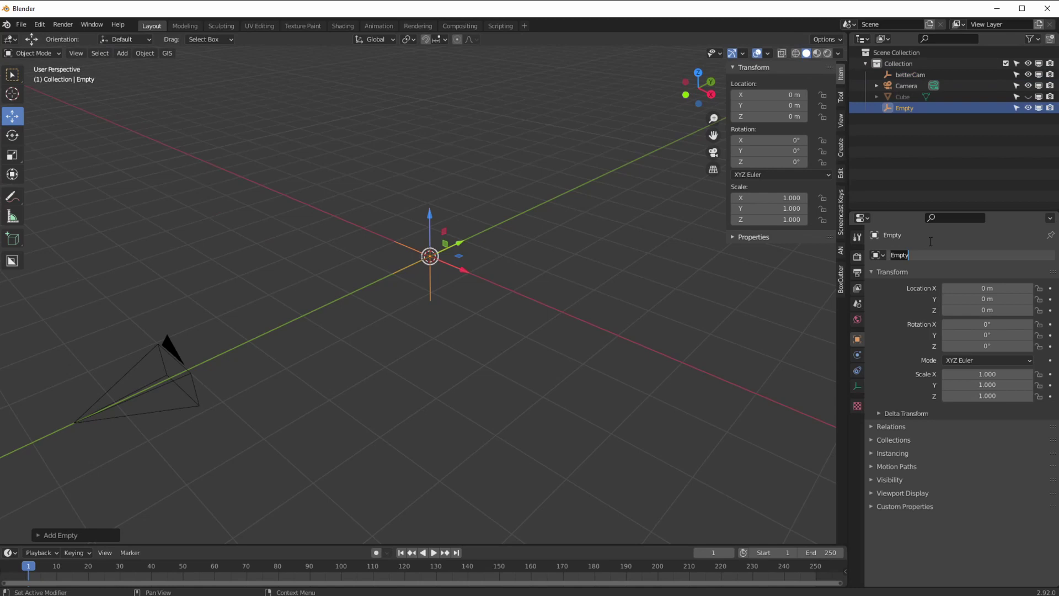
text(camRot)
key(Return)
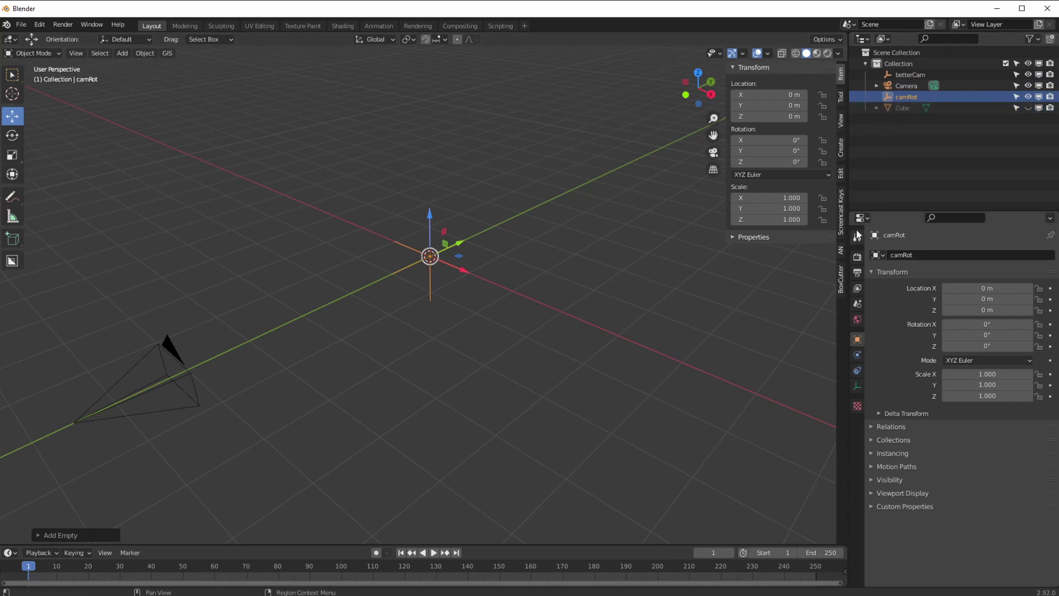
Duplicate the camRot empty in place and rename the copy camTilt
key(shift+d)
right_click(403, 268)
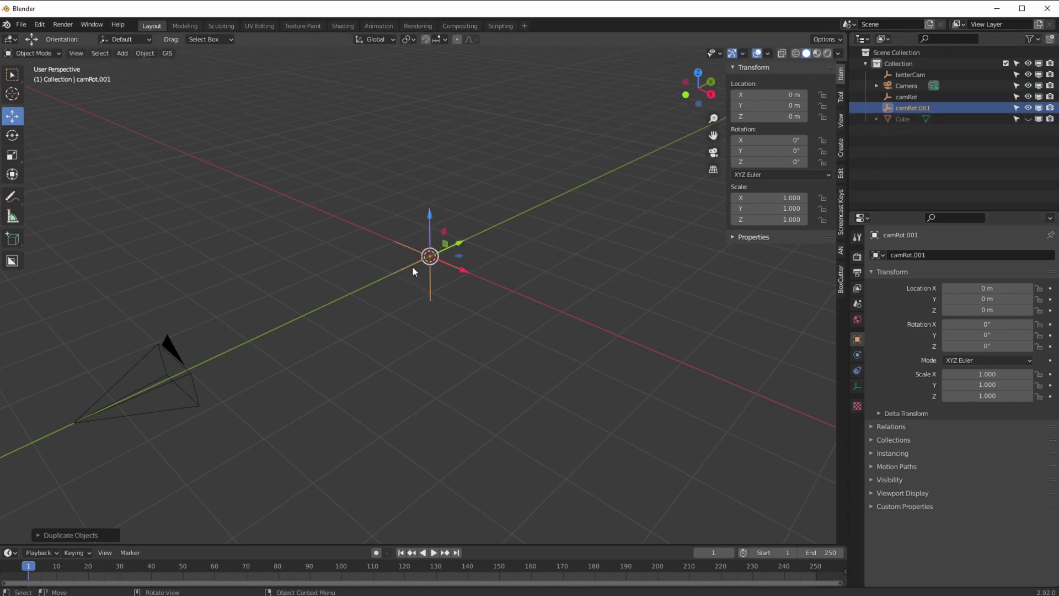
double_click(912, 108)
text(camTilt)
key(Return)
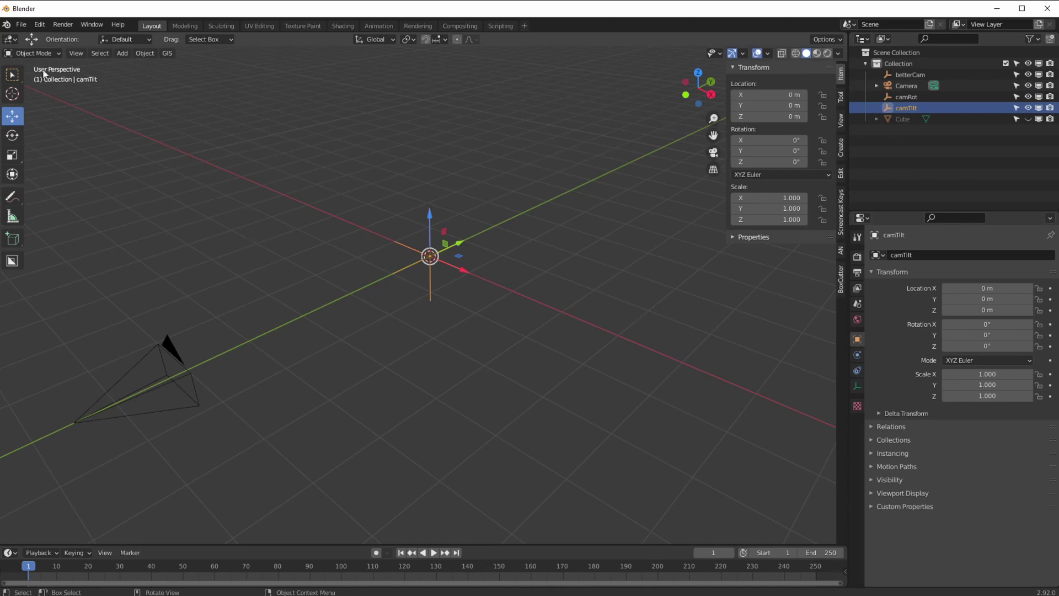
Add another plain axes empty at the origin and name it camZoom
click(120, 55)
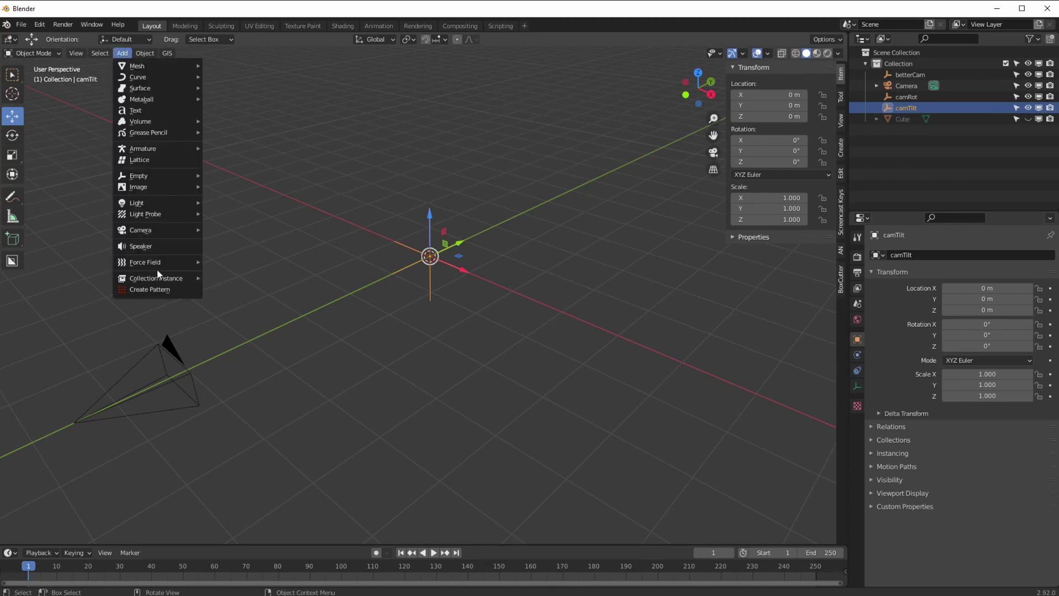
mouse_move(166, 176)
click(236, 173)
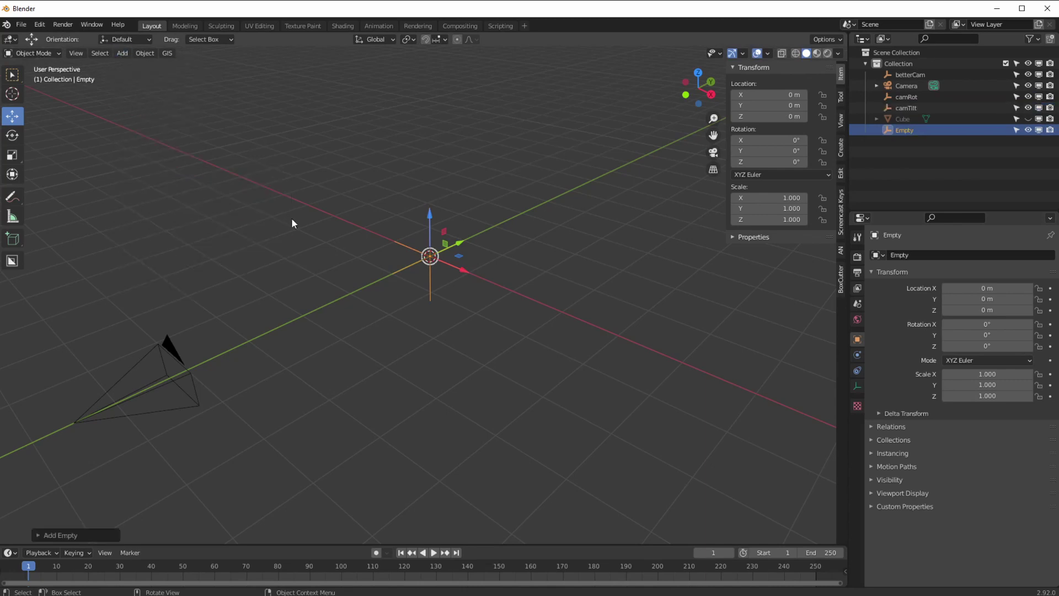
double_click(905, 135)
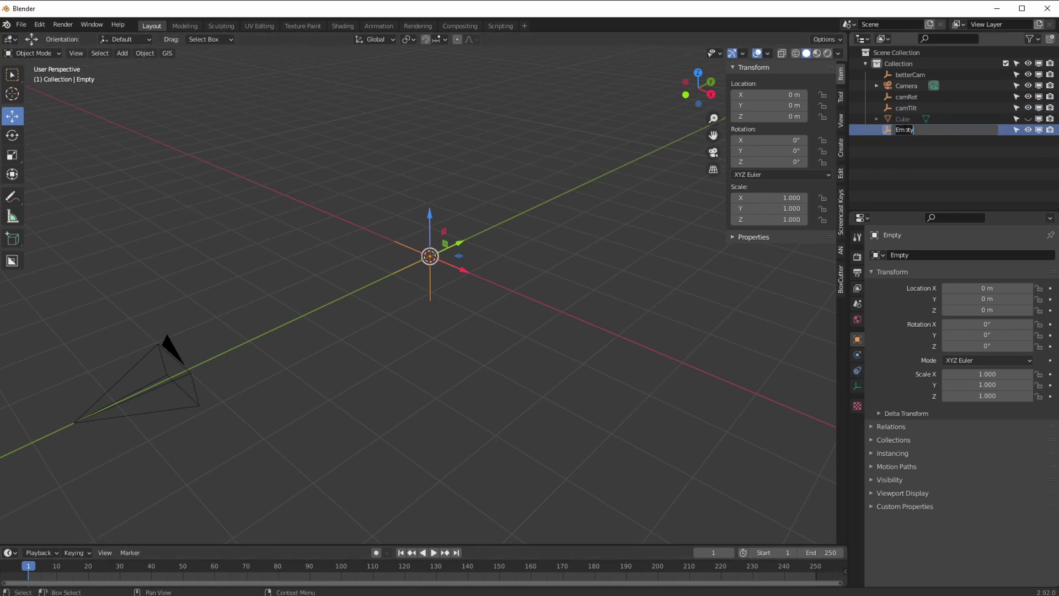
text(camZoom)
key(Return)
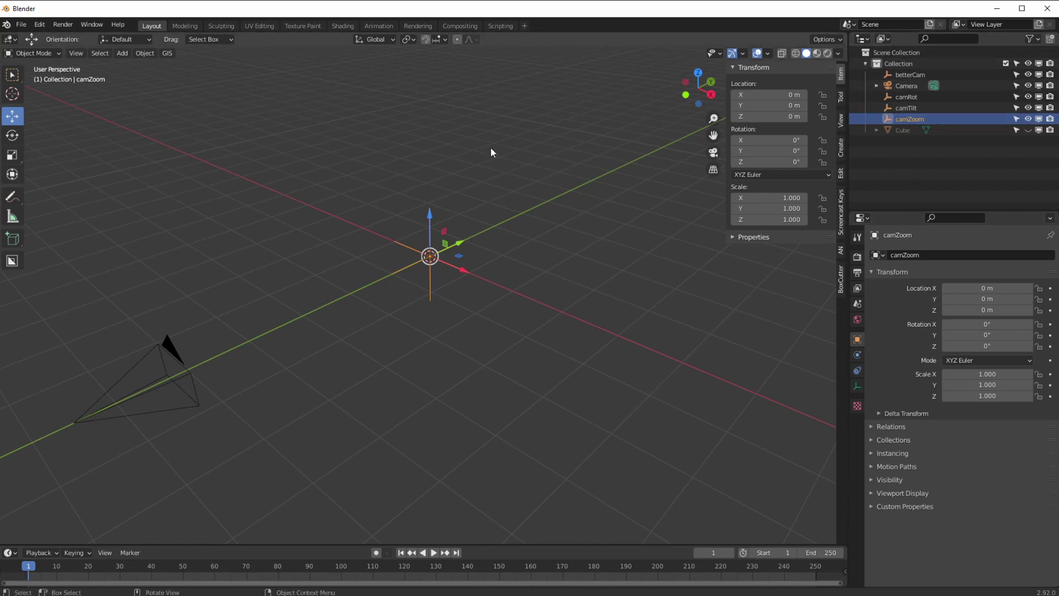
Add another plain axes empty at the origin and name it camYaw
click(122, 53)
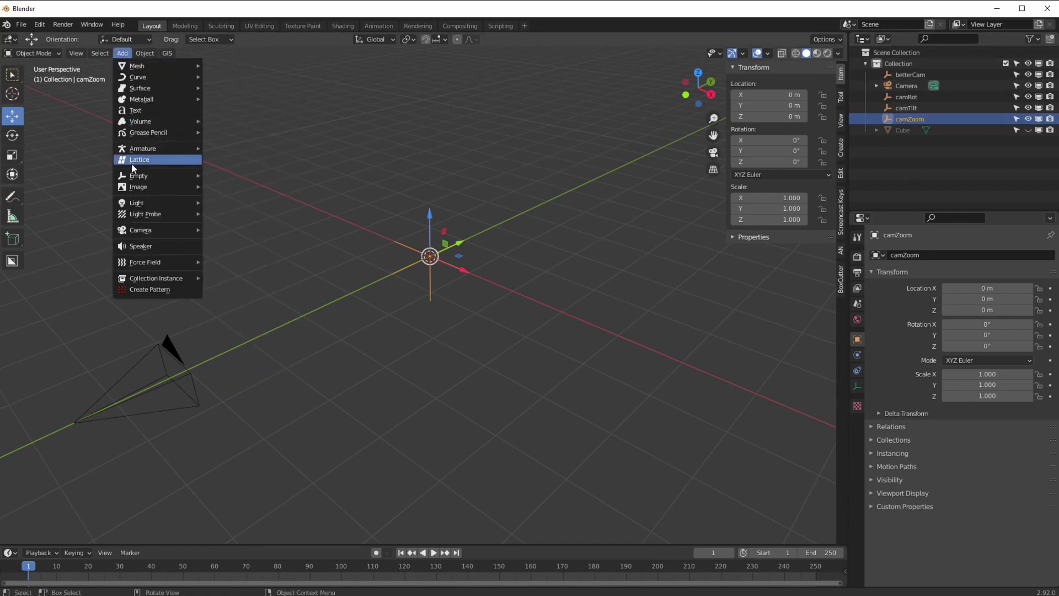
click(167, 53)
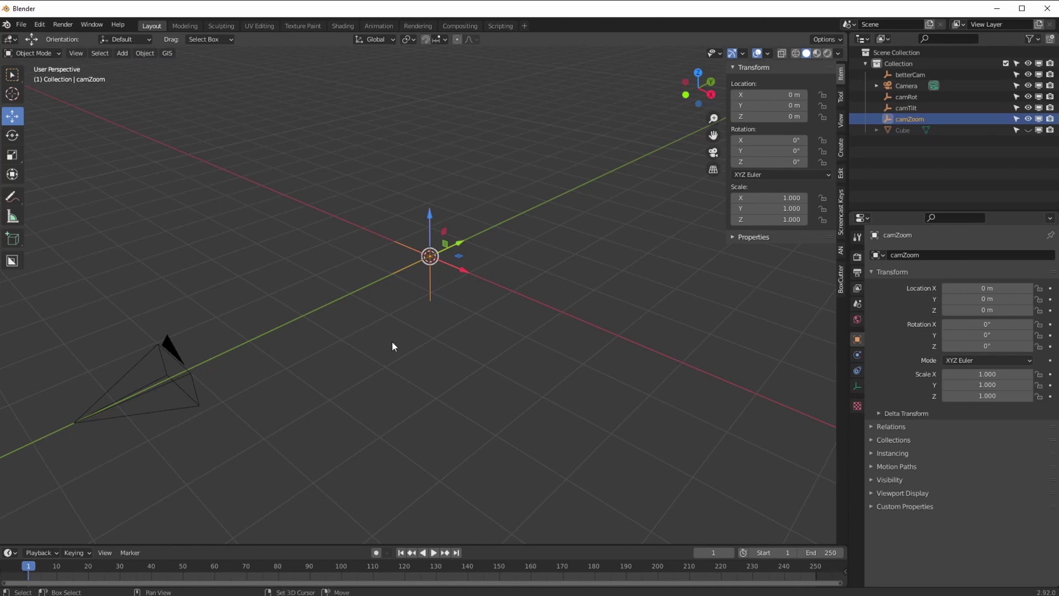
key(shift+a)
mouse_move(326, 286)
click(369, 286)
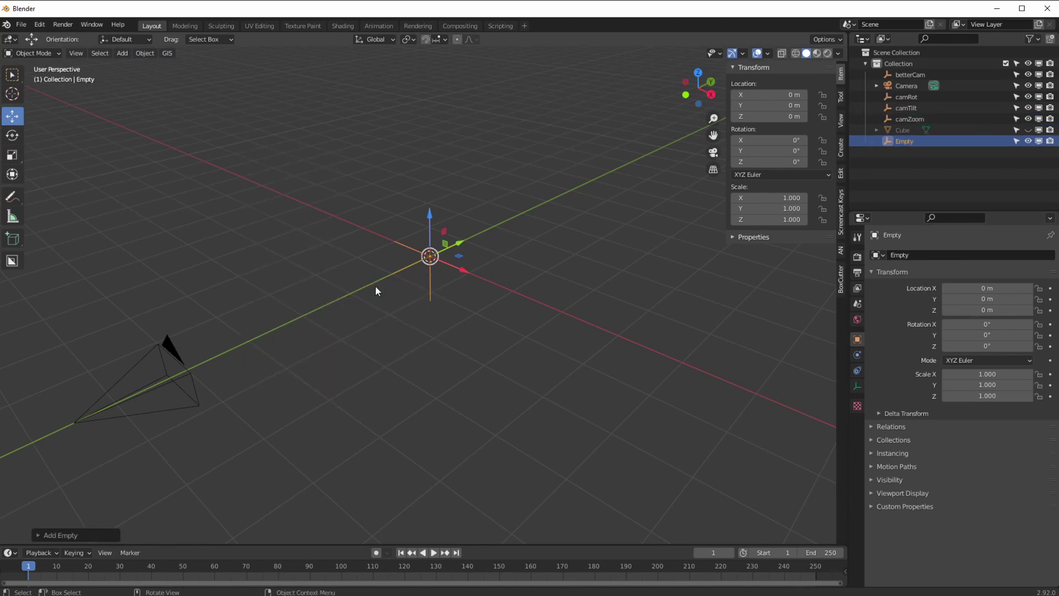
click(929, 254)
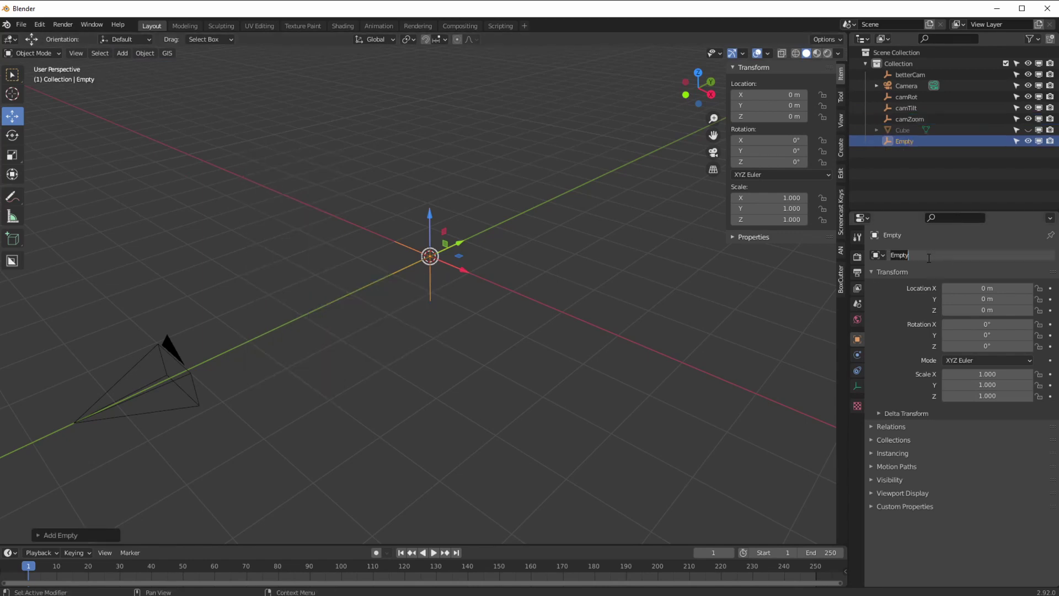
text(c)
text(am)
text(T)
text(Yaw)
key(Return)
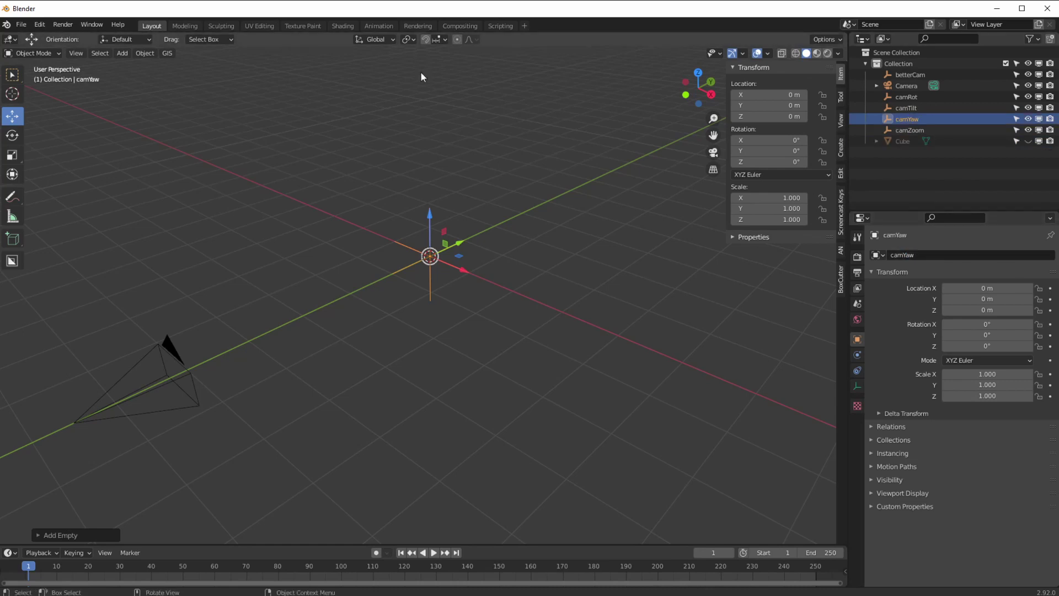
Add another plain axes empty at the origin and name it camRoll
key(shift+a)
mouse_move(329, 213)
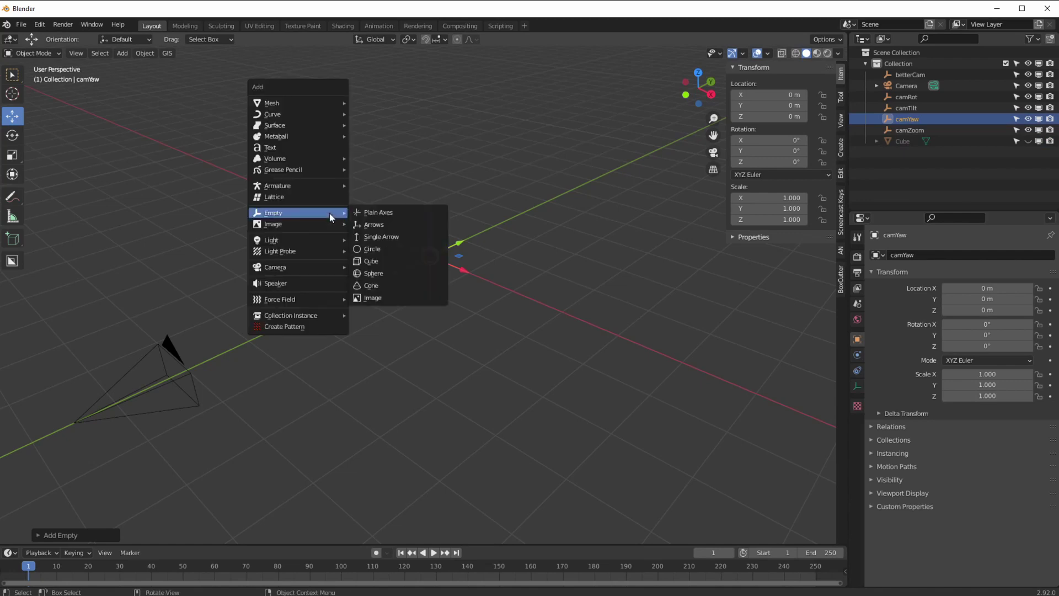
click(373, 215)
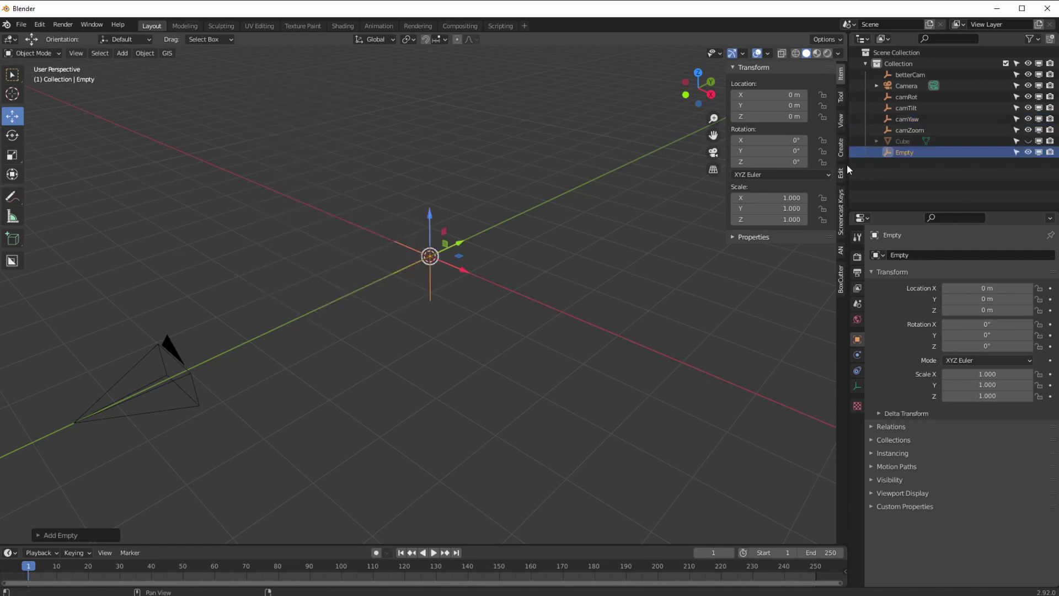
click(933, 256)
text(camRoll)
key(Return)
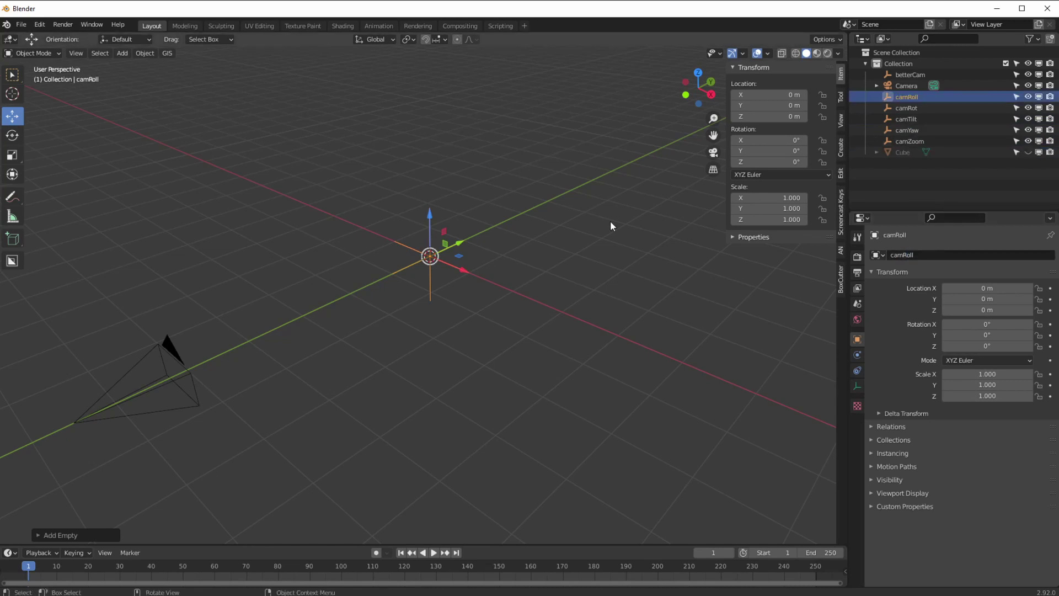
Add another plain axes empty at the origin and name it camPitch
click(123, 53)
mouse_move(166, 175)
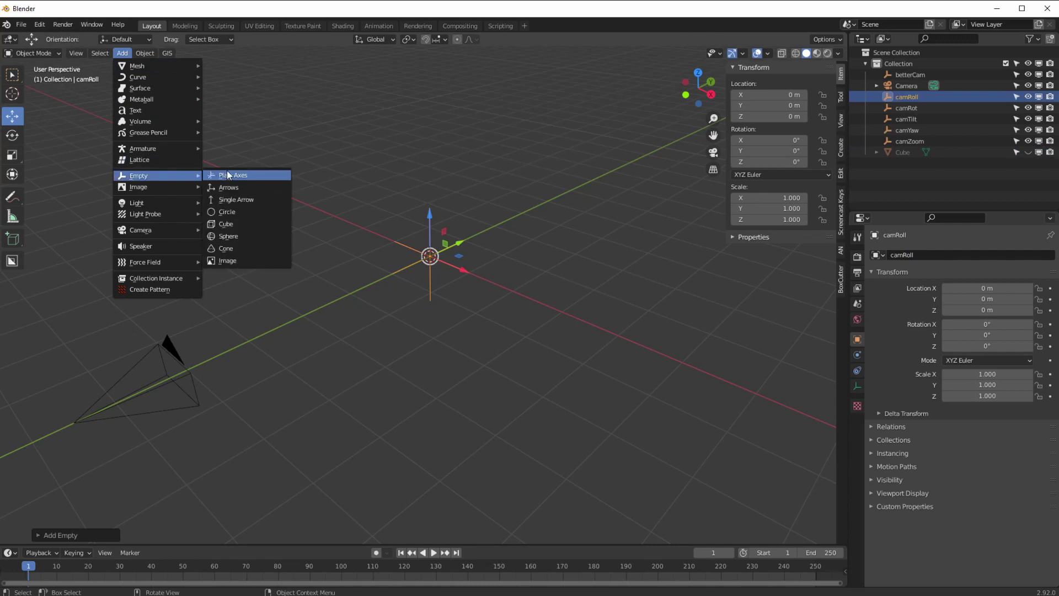
click(228, 175)
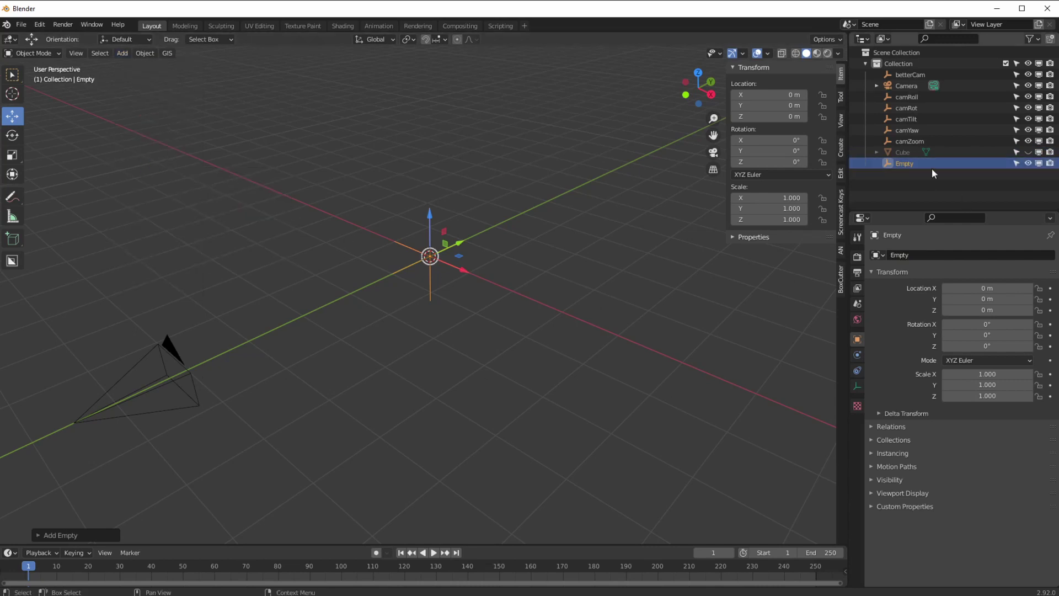
double_click(916, 164)
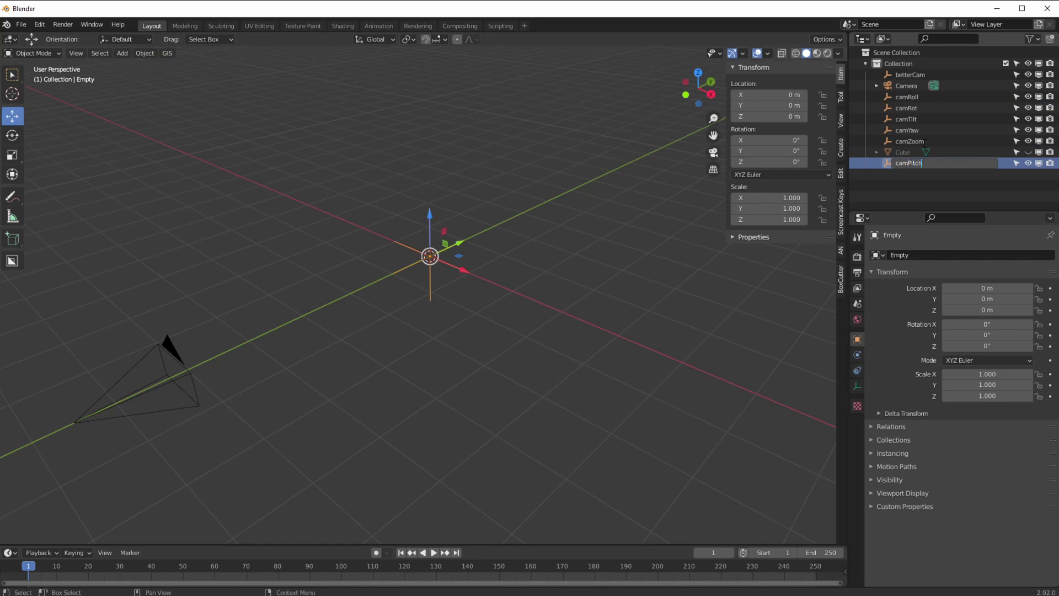
key(Return)
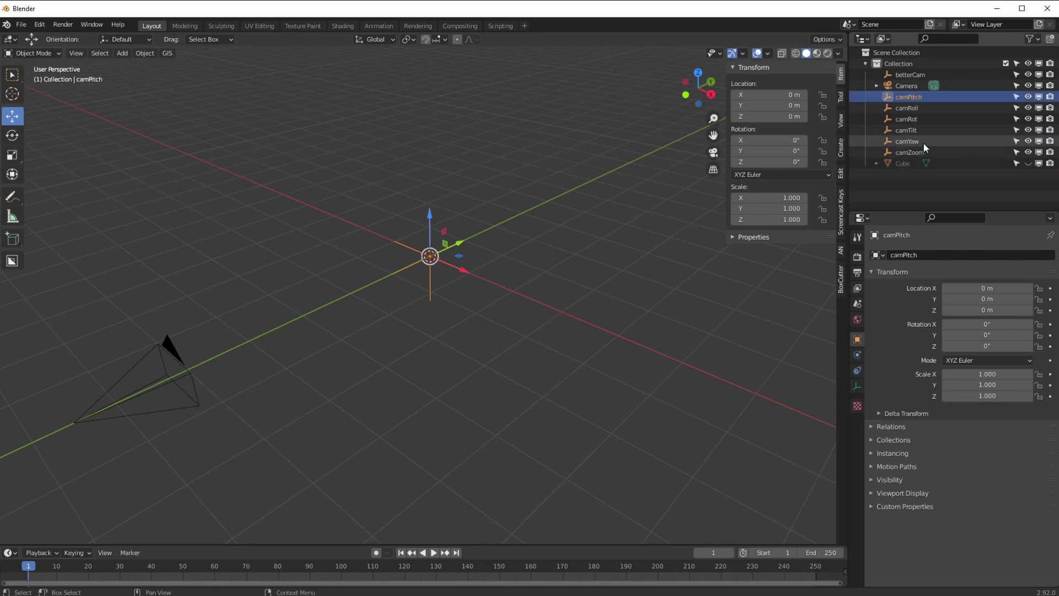
Add an arrows-type empty at the origin and name it camOff
click(122, 53)
mouse_move(136, 176)
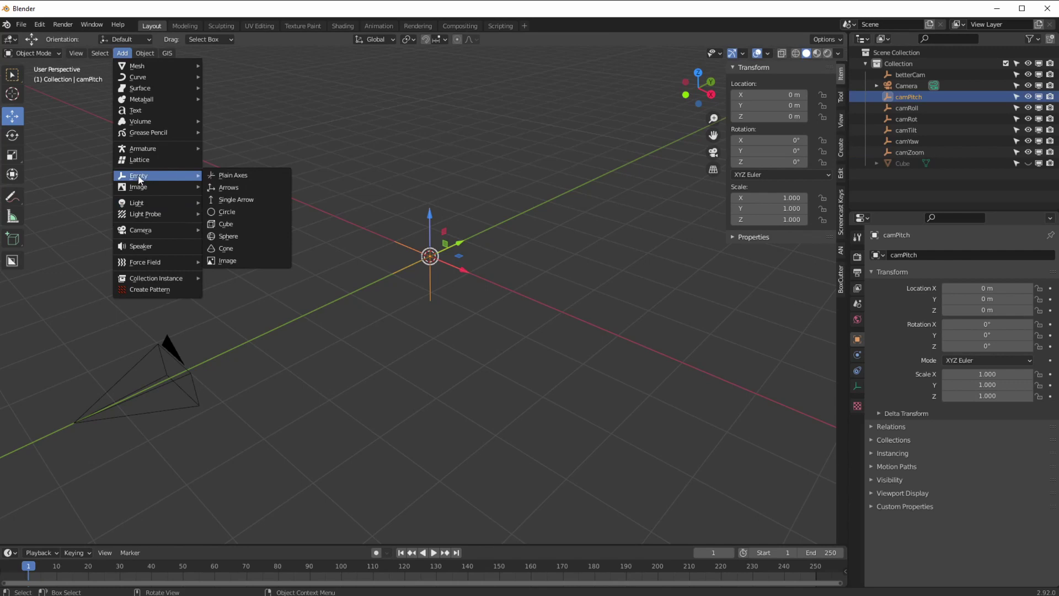
click(228, 187)
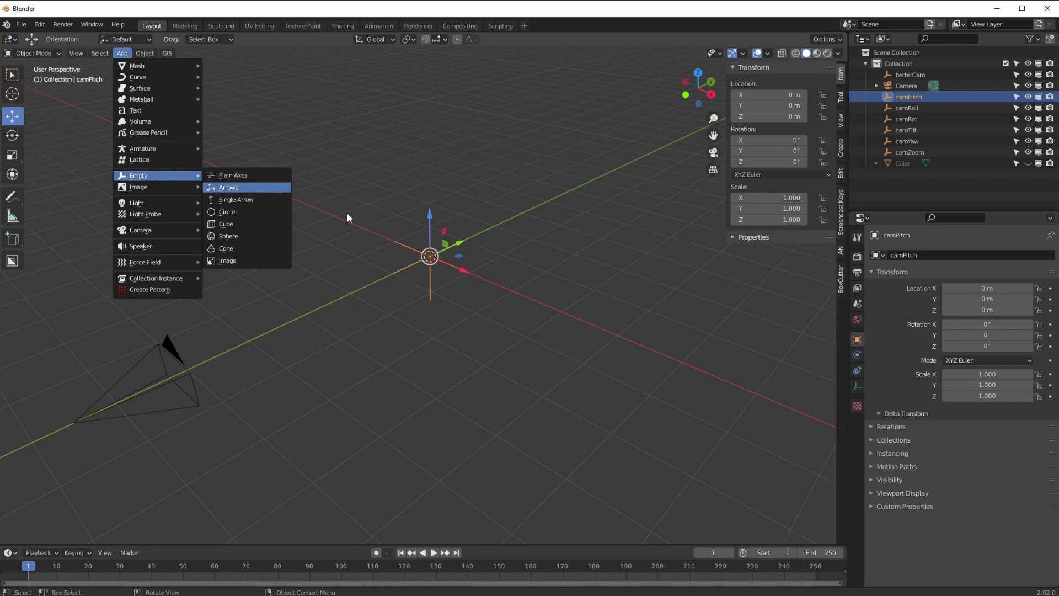
double_click(903, 174)
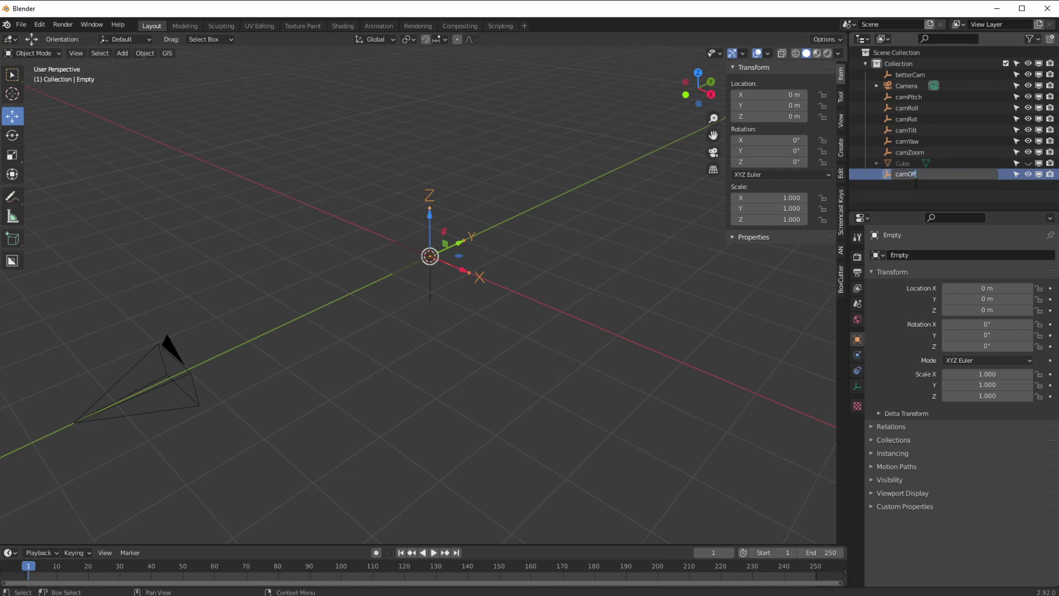
key(Return)
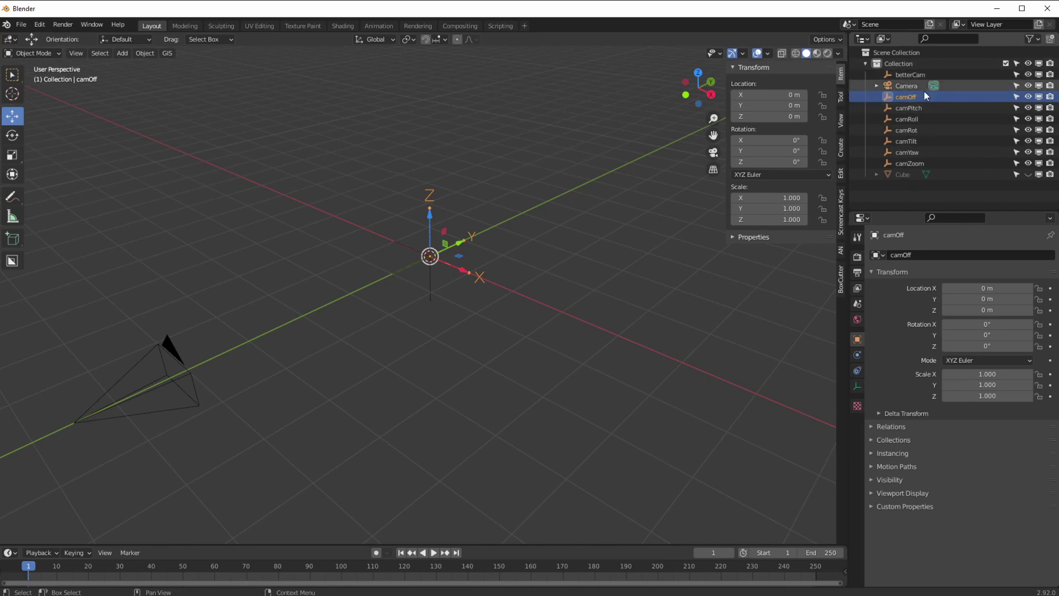
Parent the camRot empty to betterCam and expand betterCam in the object hierarchy
middle_drag(413, 284, 517, 265)
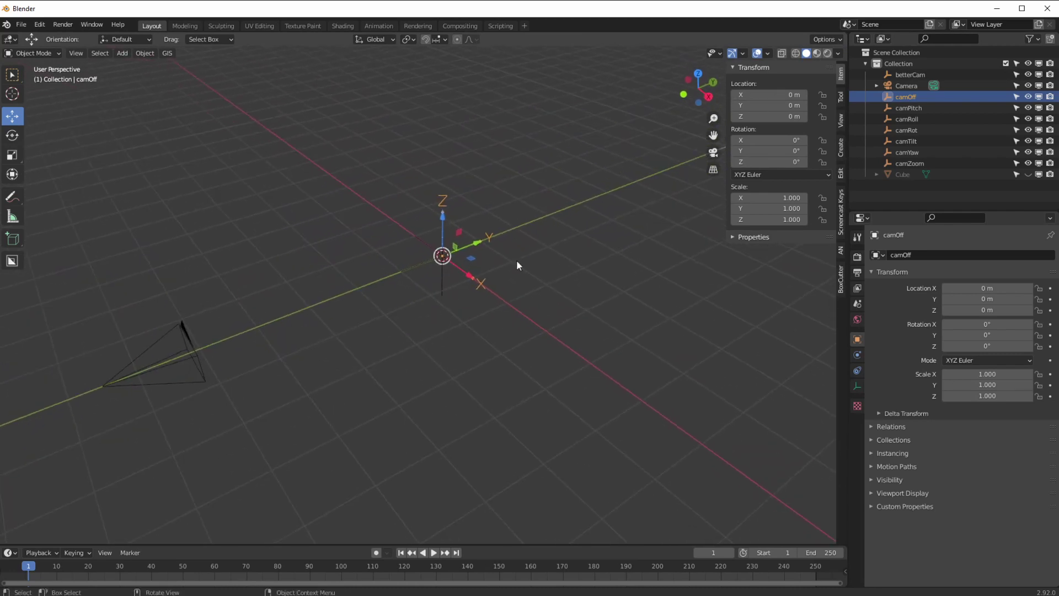
click(905, 76)
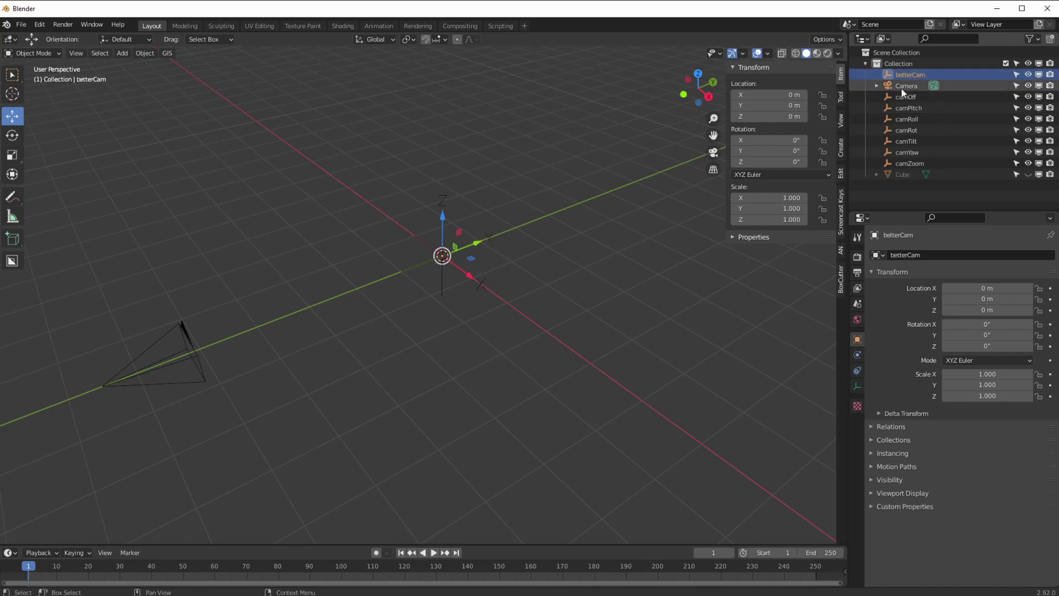
click(897, 131)
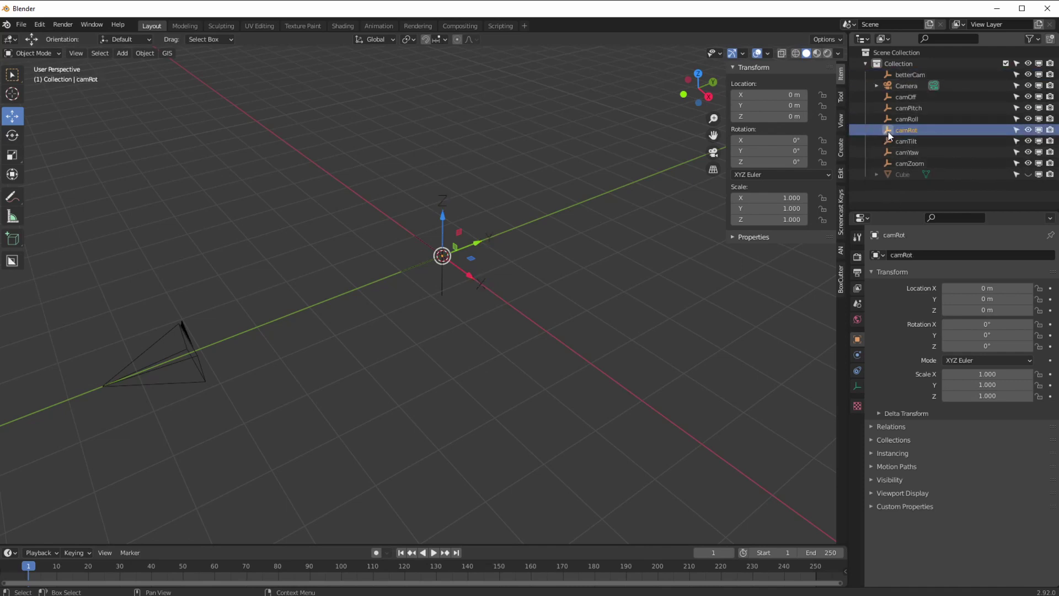
drag(886, 131, 907, 76)
click(876, 74)
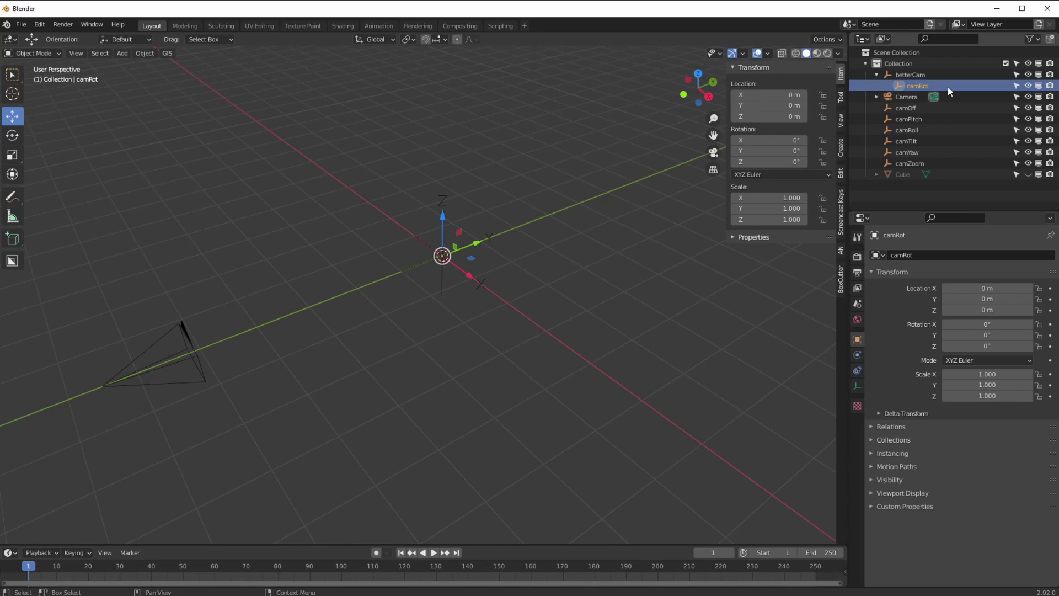
Parent camTilt to camRot and camZoom to camTilt, expanding each level of the hierarchy
click(896, 141)
drag(887, 141, 926, 88)
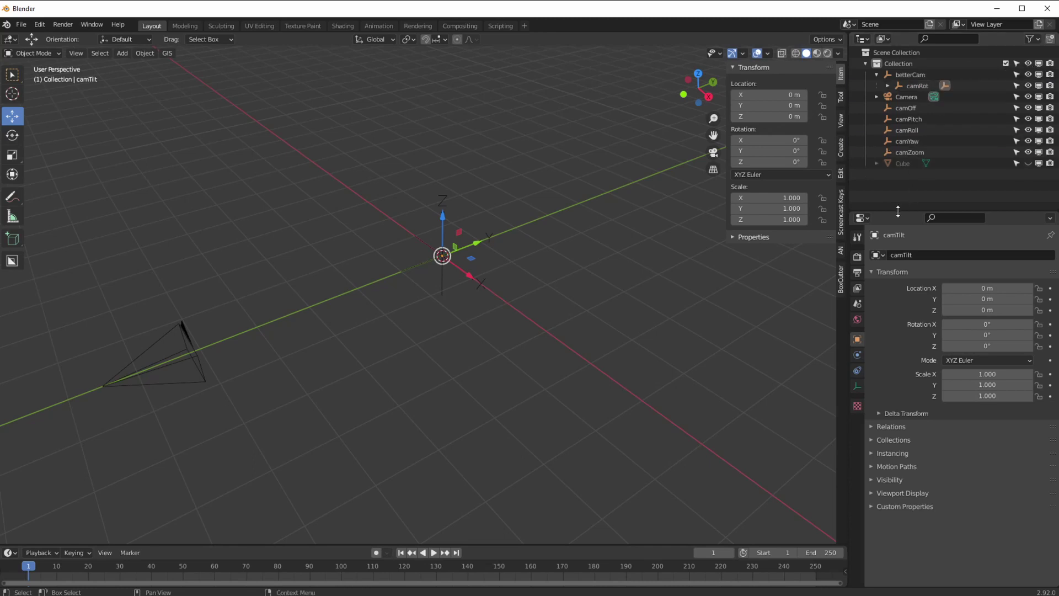
click(886, 153)
click(887, 86)
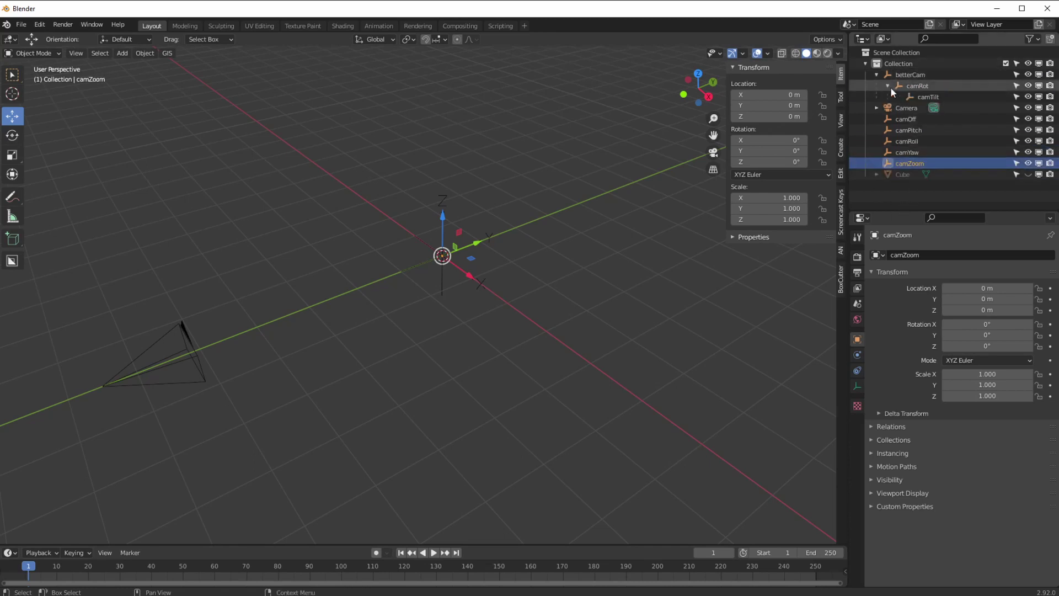
drag(886, 164, 939, 100)
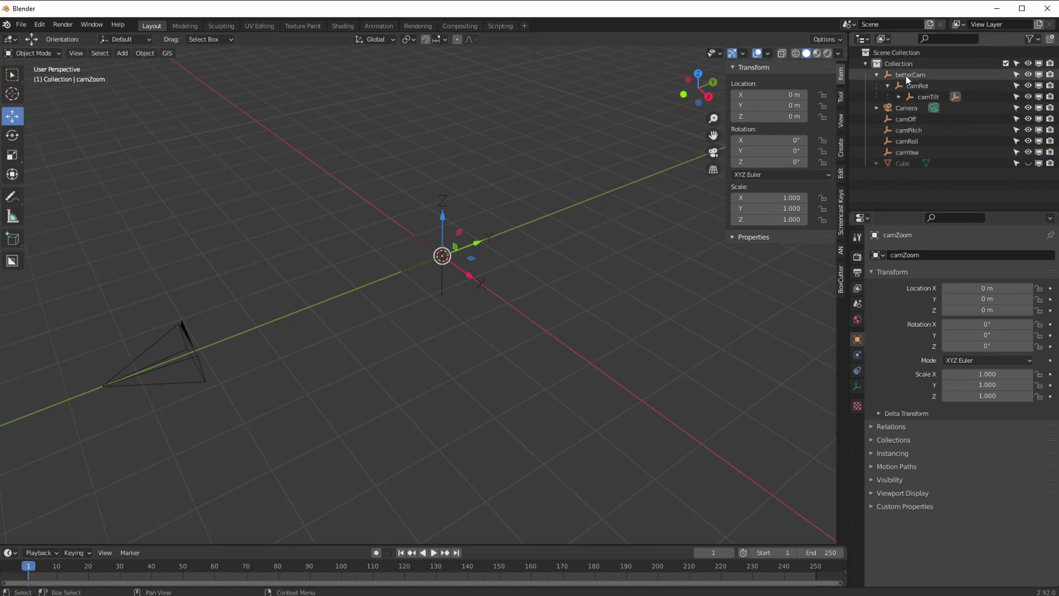
click(899, 97)
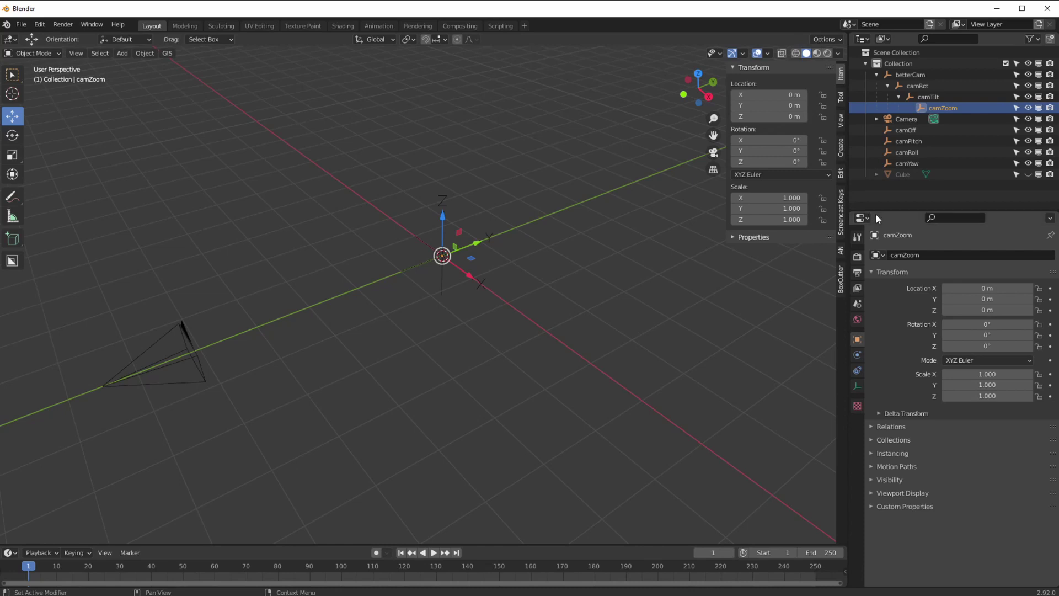
Continue the parent chain with camPitch under camZoom, camRoll under camPitch and camYaw under camRoll
click(899, 142)
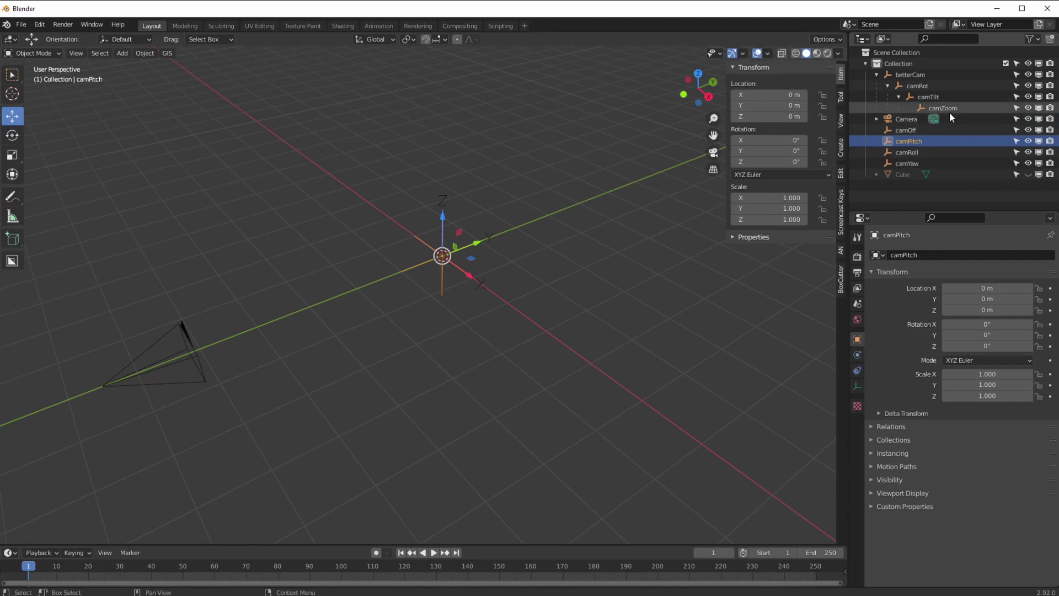
drag(885, 142, 954, 108)
click(909, 108)
click(891, 153)
drag(888, 154, 957, 120)
click(921, 119)
drag(902, 163, 956, 141)
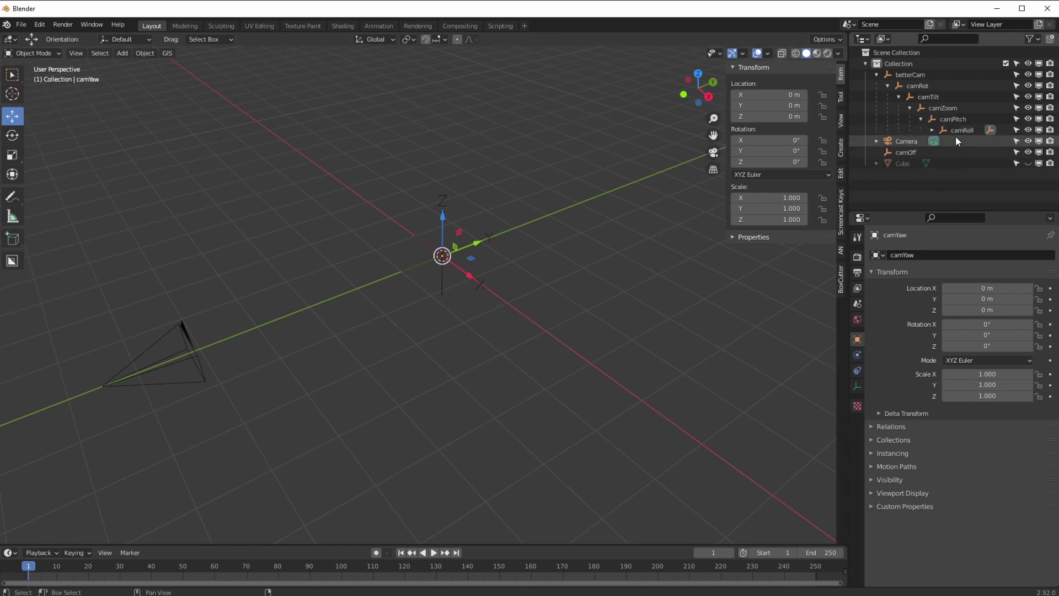
click(932, 130)
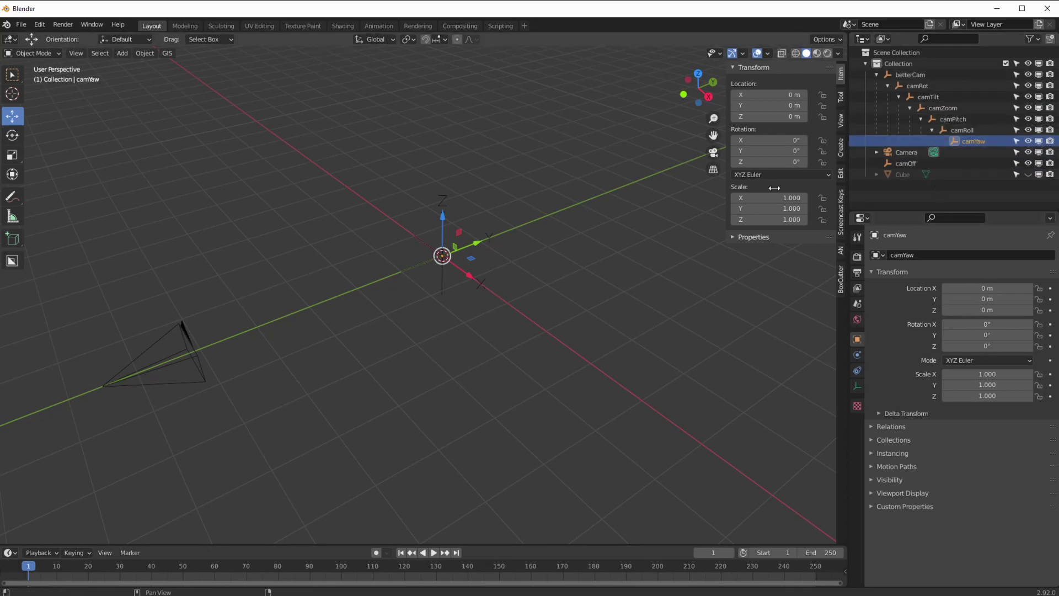
Parent camOff to camYaw and the Camera to camOff, expanding the hierarchy down to the camera
click(896, 163)
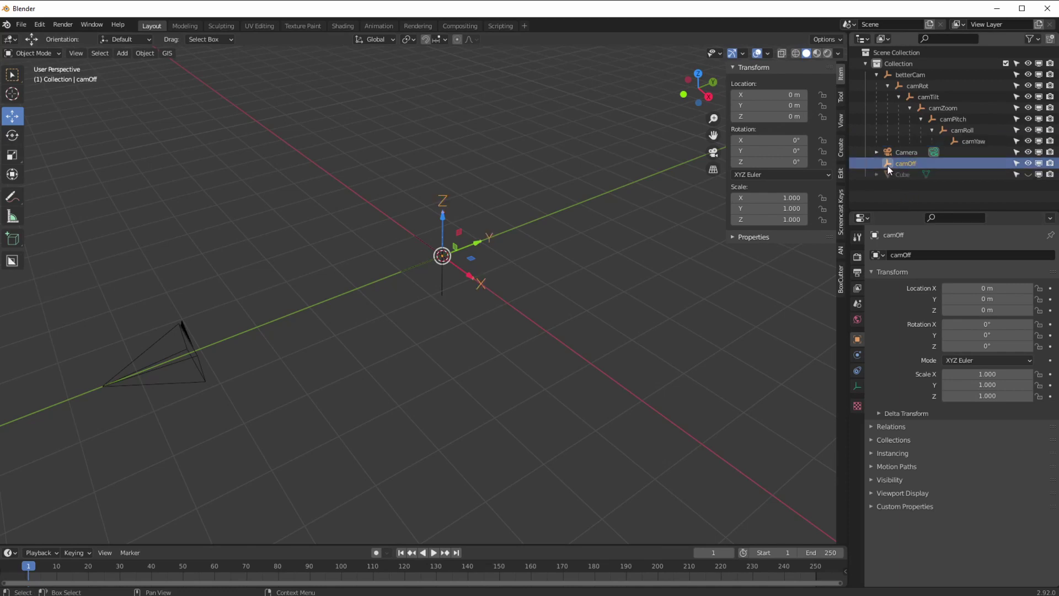
drag(887, 166, 932, 144)
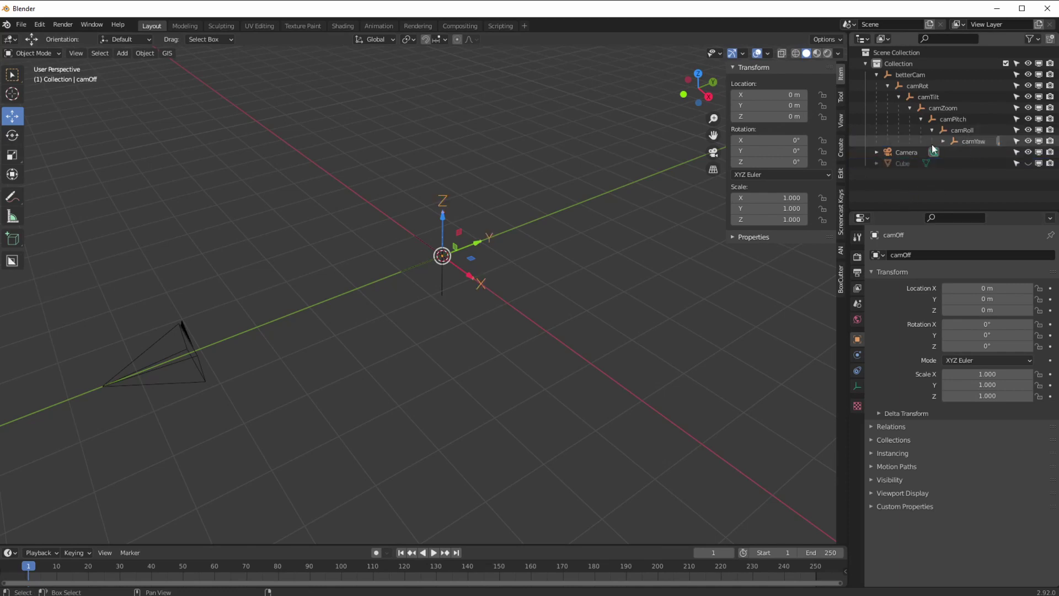
click(943, 141)
click(906, 164)
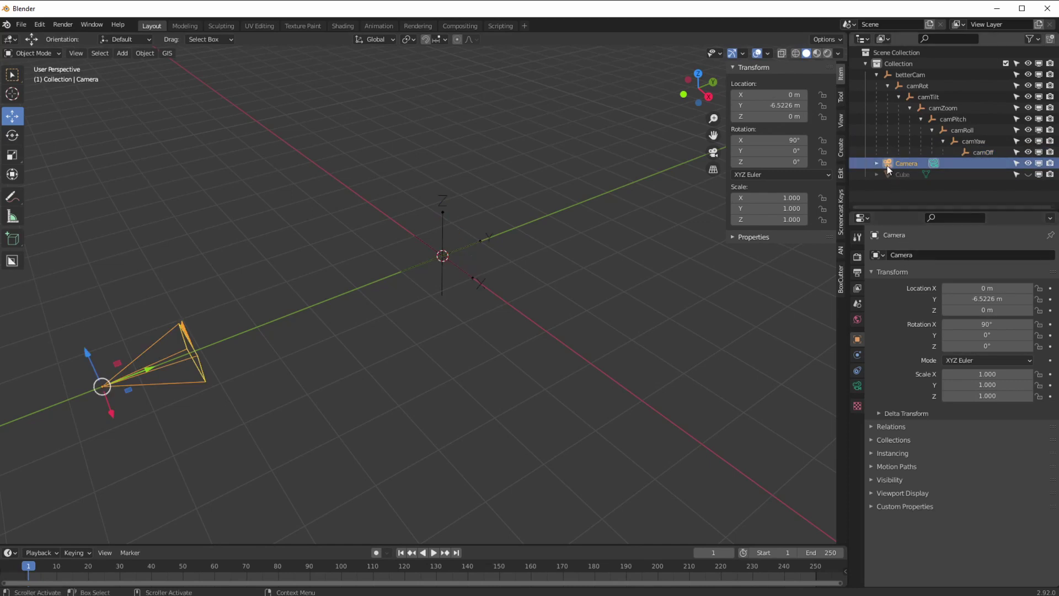
drag(888, 164, 954, 151)
click(954, 152)
Set the camera's Y location to 0 m
click(993, 298)
text(0)
key(Return)
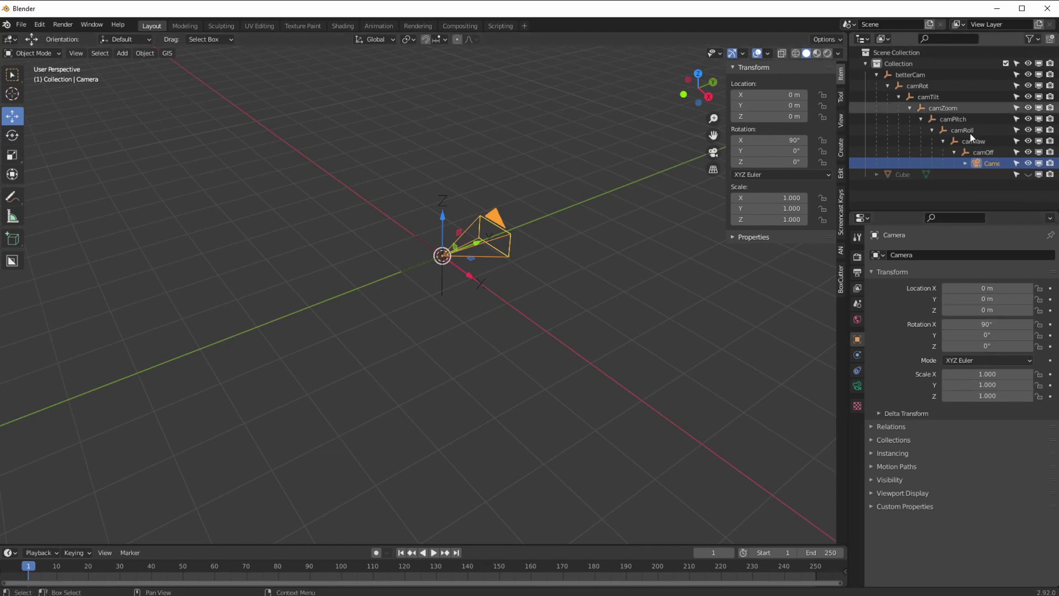
Move the camZoom empty along the Y axis to about -4.58 m and select camRot
click(944, 108)
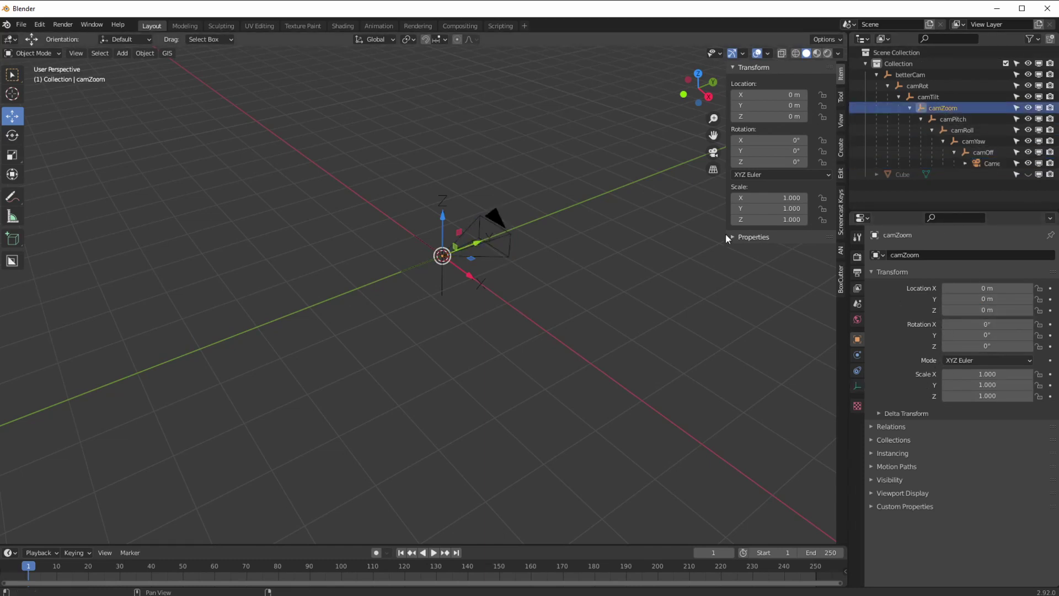
drag(478, 243, 258, 326)
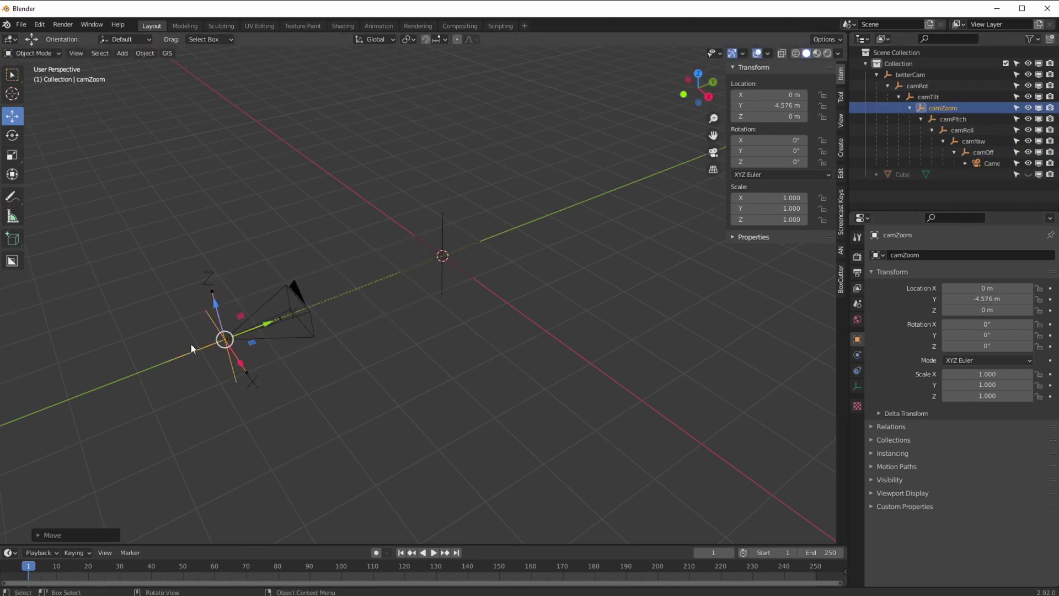
click(917, 86)
click(975, 310)
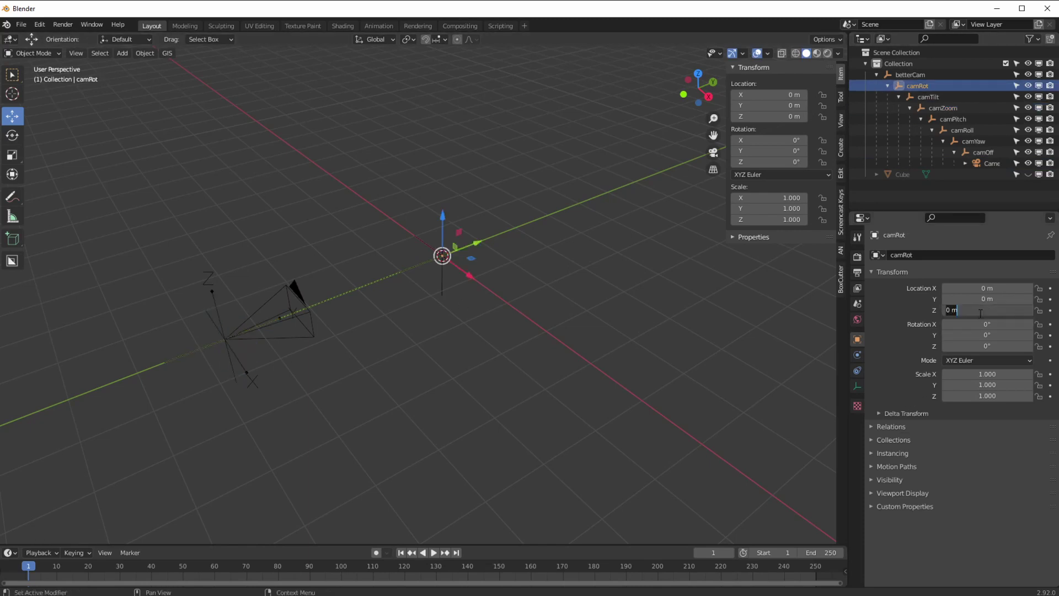
text(-0.58)
key(Return)
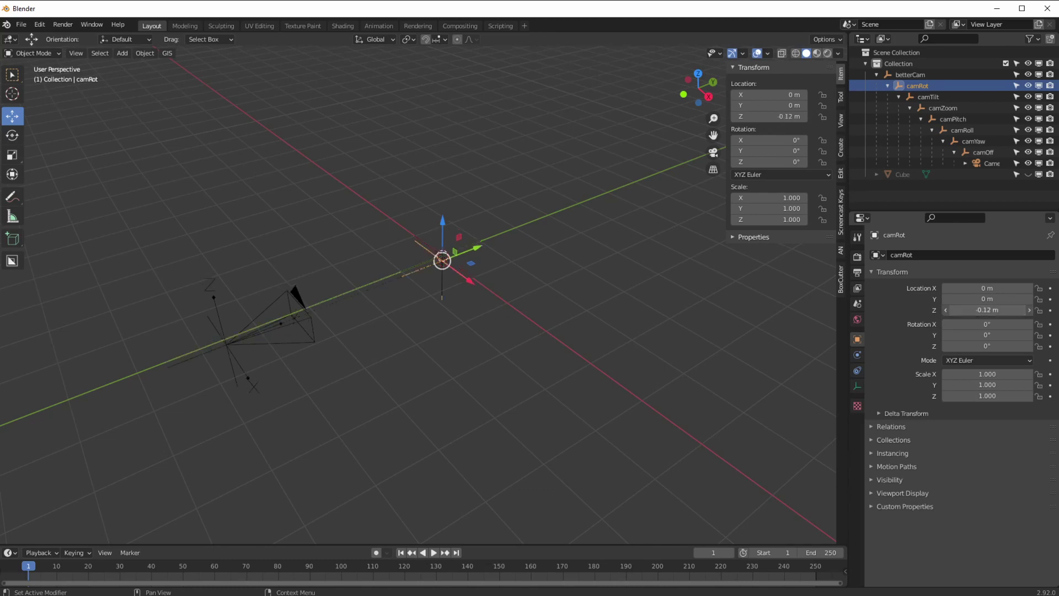
drag(975, 310, 983, 310)
key(ctrl+z)
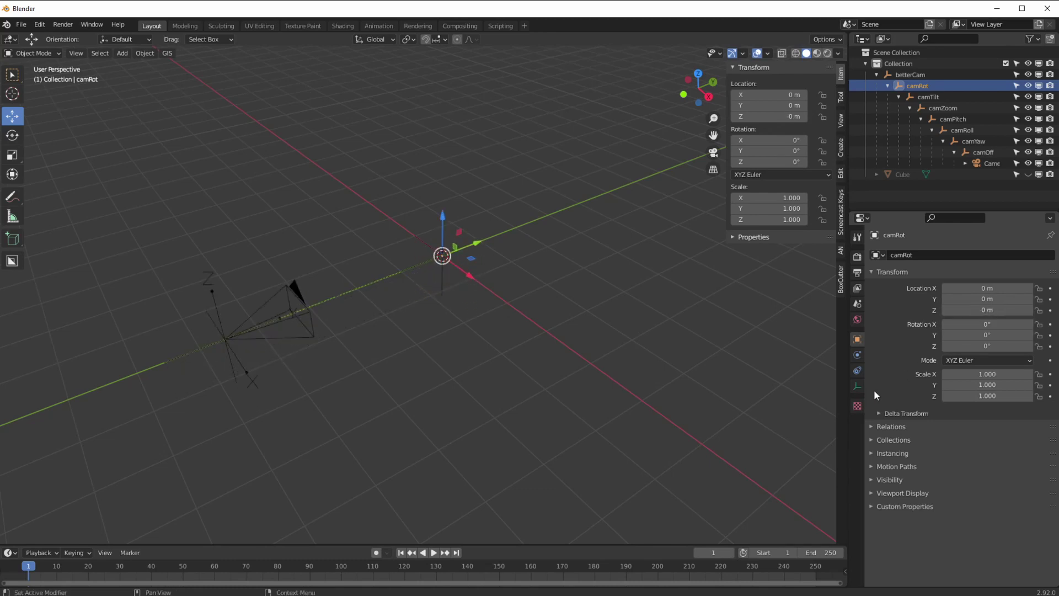
Rotate camRot about 8.5° around Z and camTilt about -44.4° around X
mouse_move(967, 346)
mouse_down()
mouse_move(922, 346)
mouse_move(971, 346)
mouse_up()
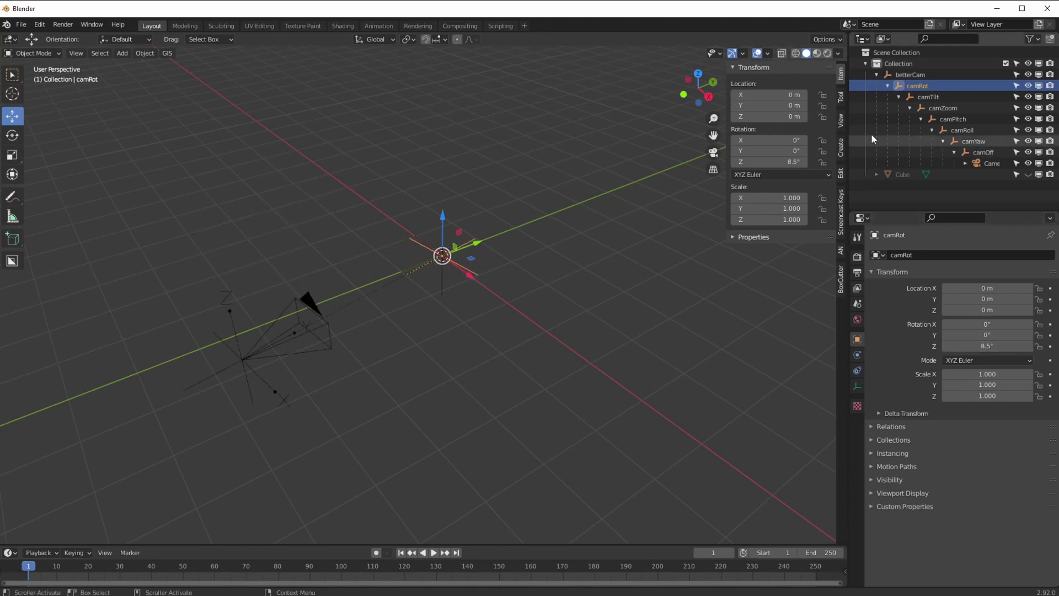
click(928, 96)
drag(982, 324, 961, 324)
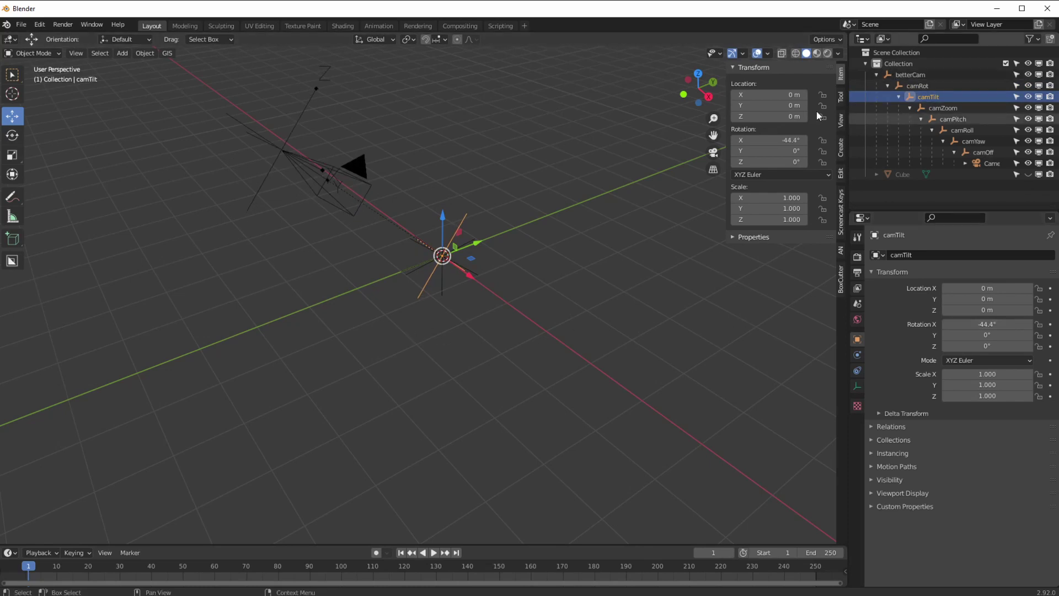
Try rotating the camRoll empty, undo the changes and enter 0 for its Z rotation
click(954, 130)
mouse_move(965, 327)
mouse_down()
mouse_move(1016, 336)
mouse_move(943, 335)
mouse_move(1010, 346)
mouse_move(866, 346)
mouse_move(957, 347)
mouse_up()
key(ctrl+z)
key(ctrl+z)
double_click(958, 346)
text(0)
key(Return)
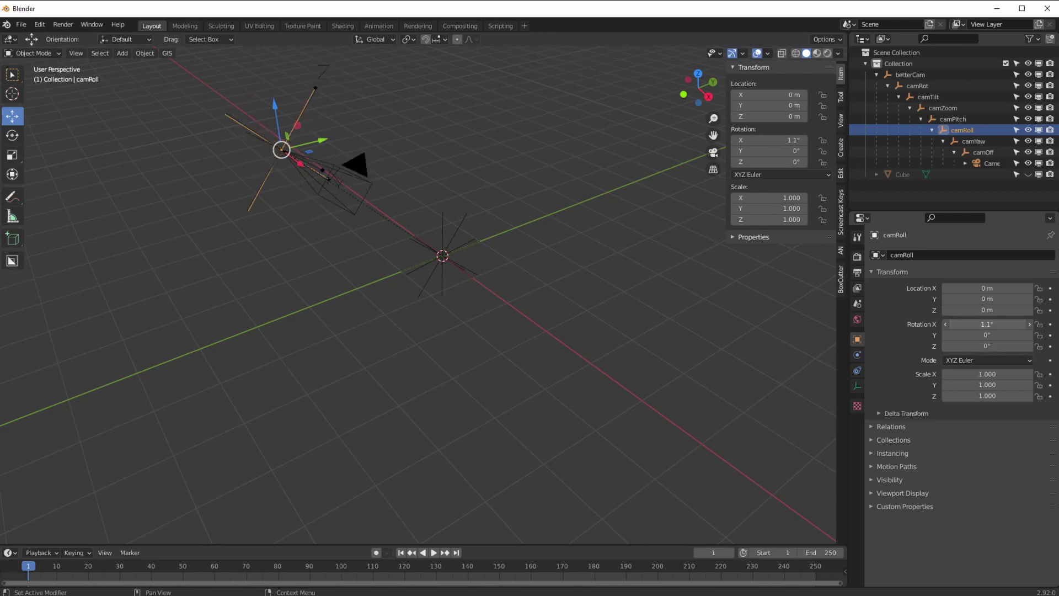
Select the camOff empty and widen the area holding the object hierarchy and properties
click(983, 151)
drag(847, 177, 810, 177)
middle_drag(369, 352, 286, 309)
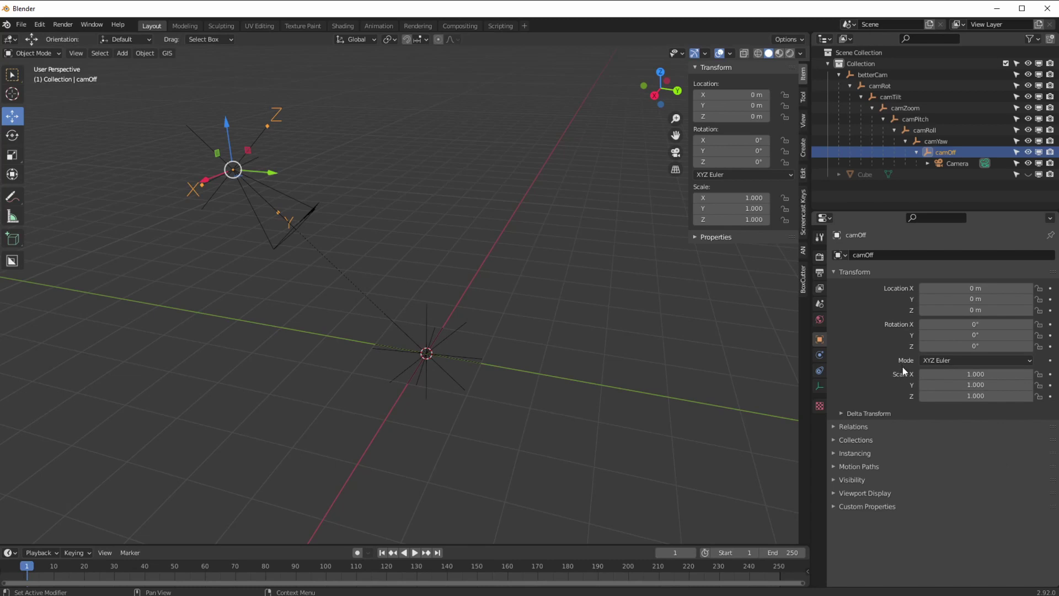
Select the betterCam empty and expand its custom properties
click(855, 75)
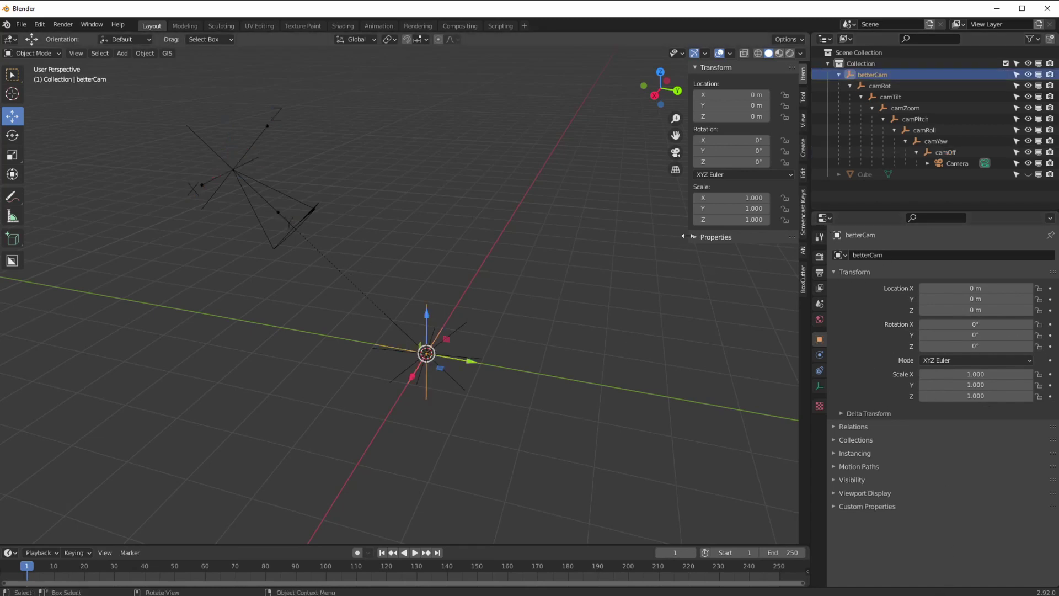
click(717, 236)
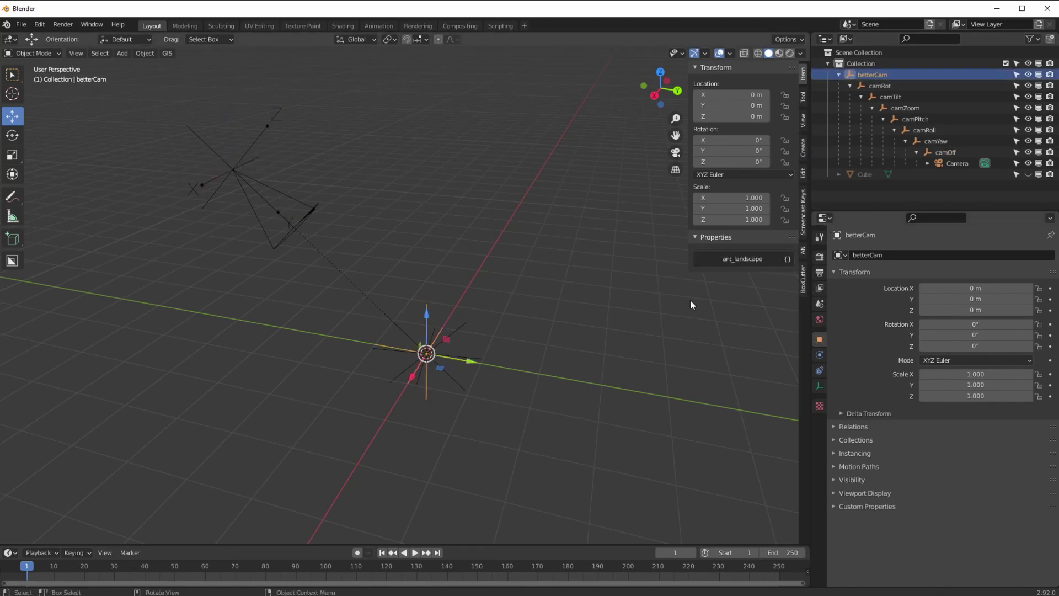
click(838, 511)
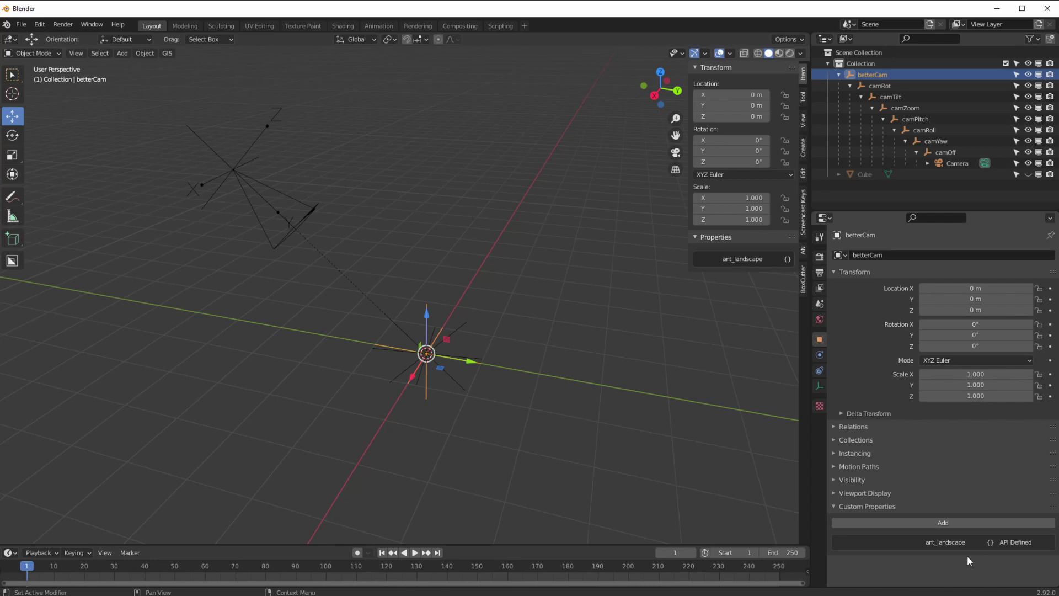
Add six custom properties to the betterCam empty
click(936, 524)
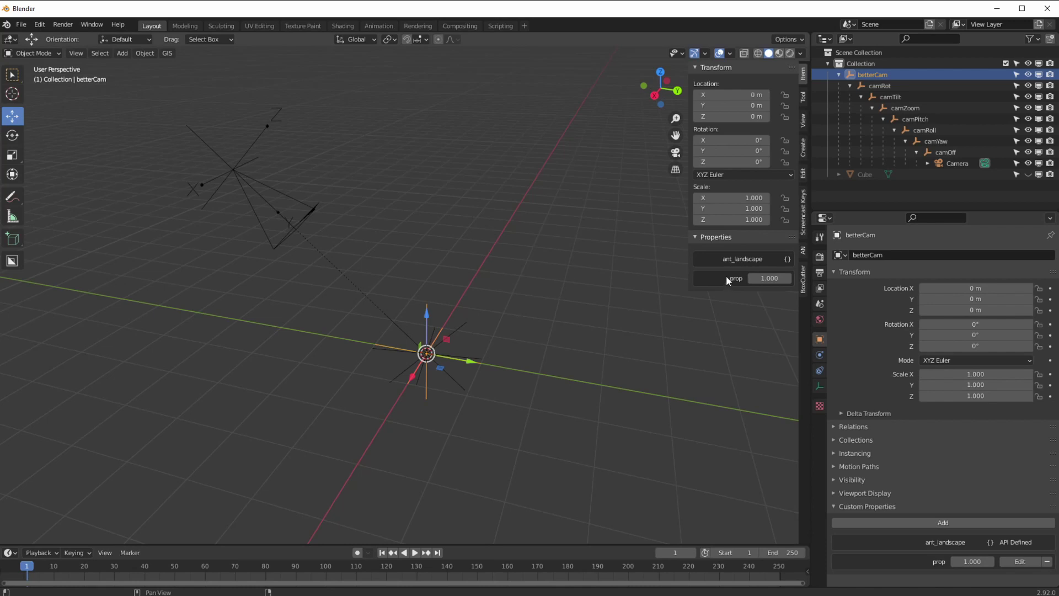
click(936, 524)
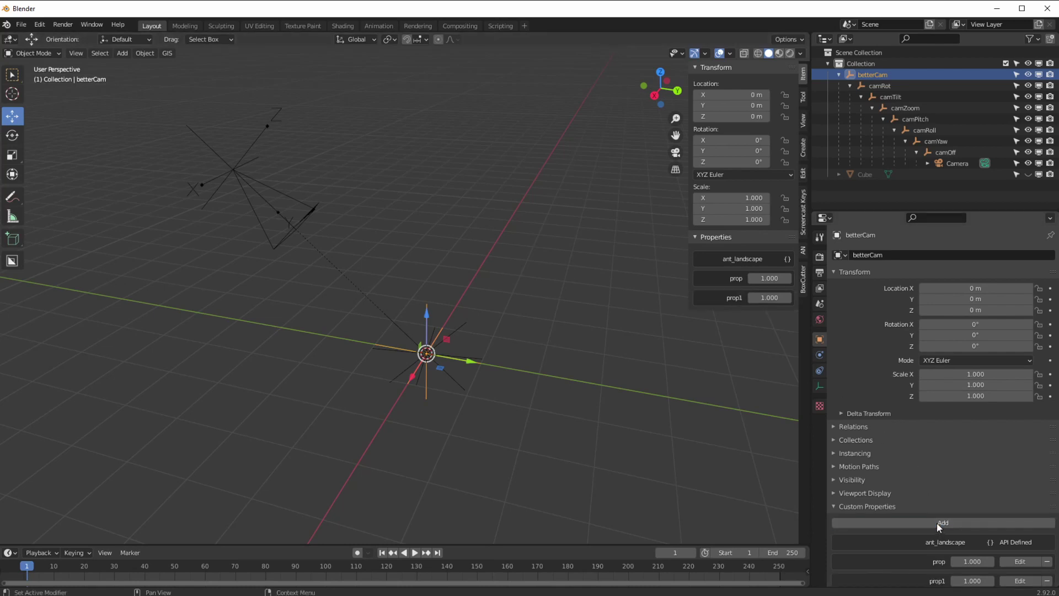
click(936, 524)
click(936, 524)
click(936, 524)
click(936, 523)
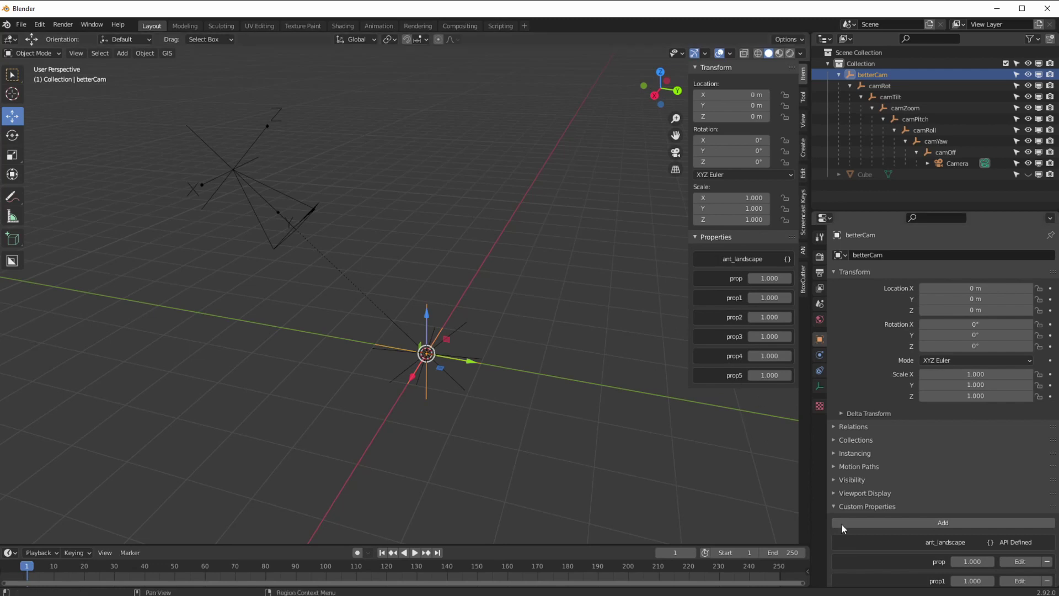
Remove the extra custom properties from betterCam, keeping only prop4
scroll(970, 530, down, 4)
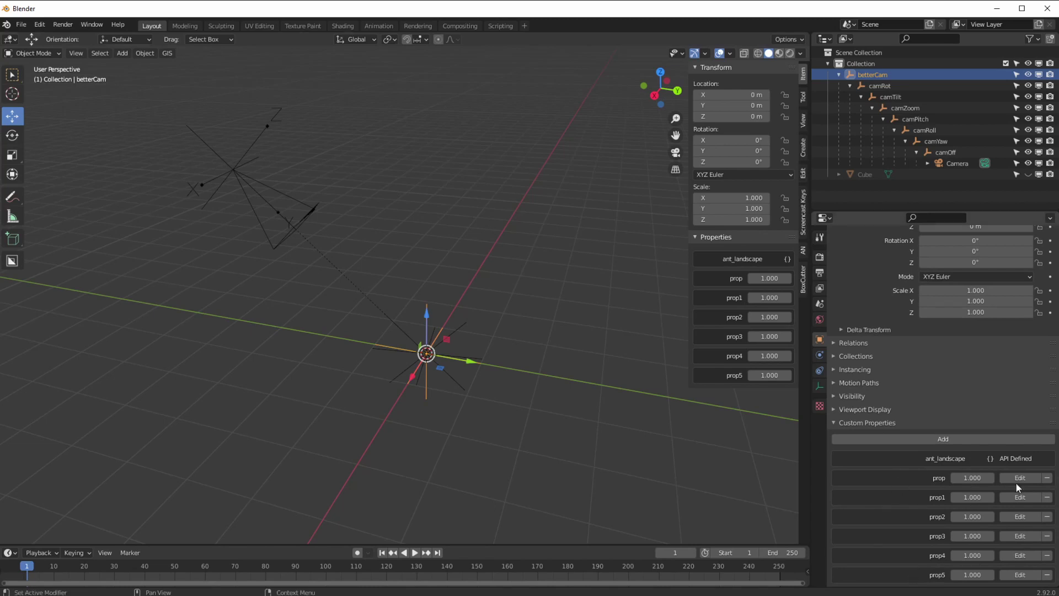
click(1046, 498)
click(1047, 498)
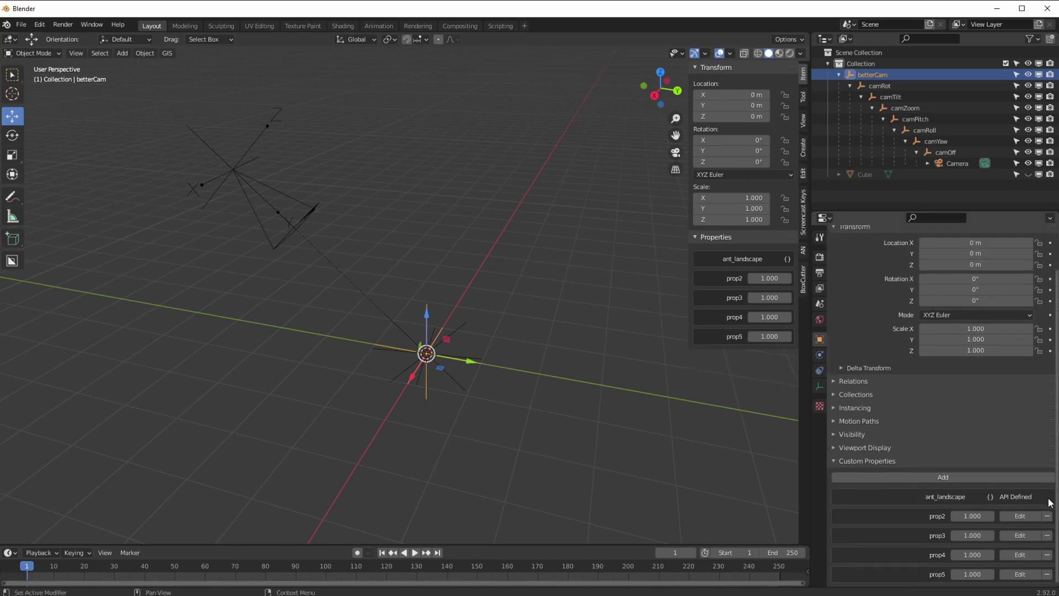
click(1046, 516)
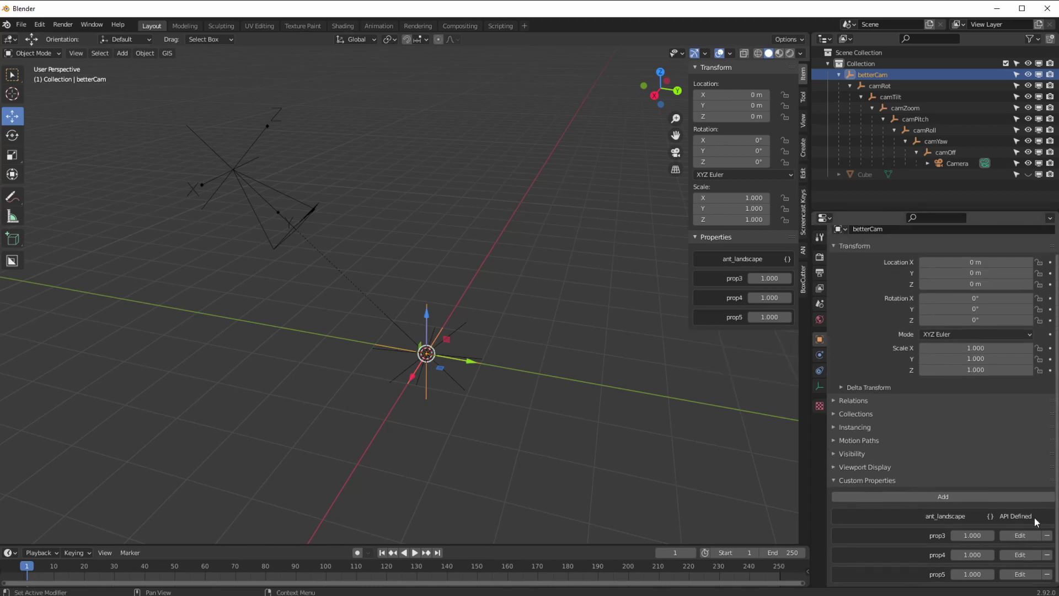
click(1047, 574)
click(1047, 574)
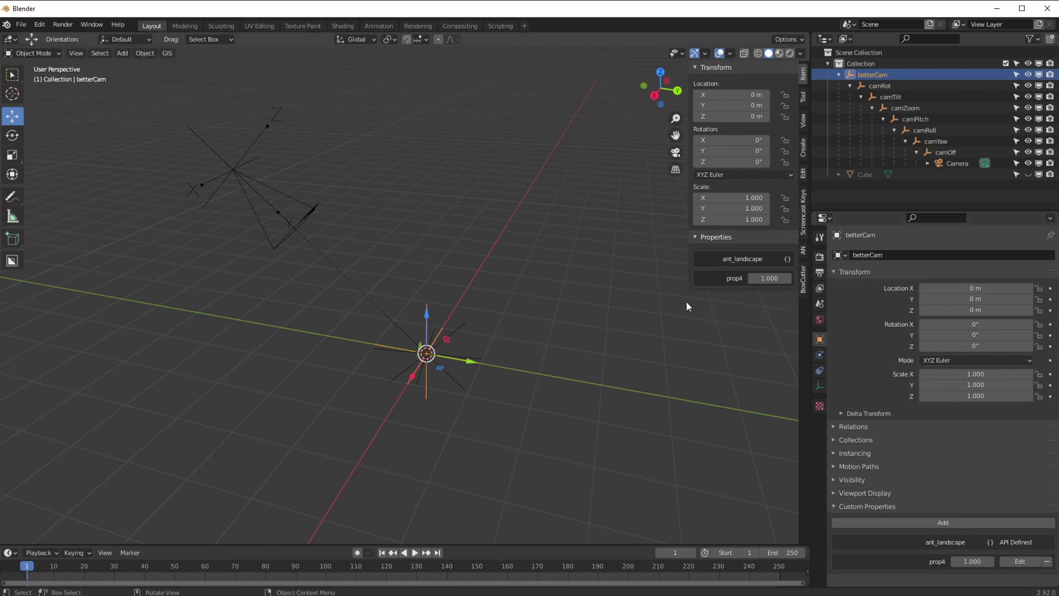
Open the settings of the prop4 custom property for editing and enable its soft limits
click(1019, 561)
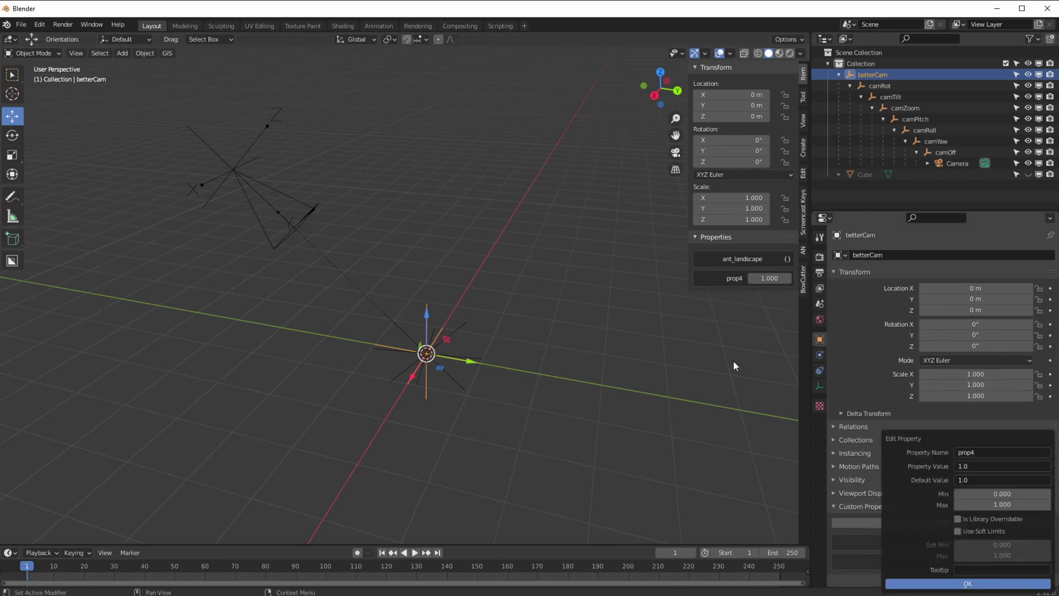
drag(948, 436, 371, 197)
click(416, 214)
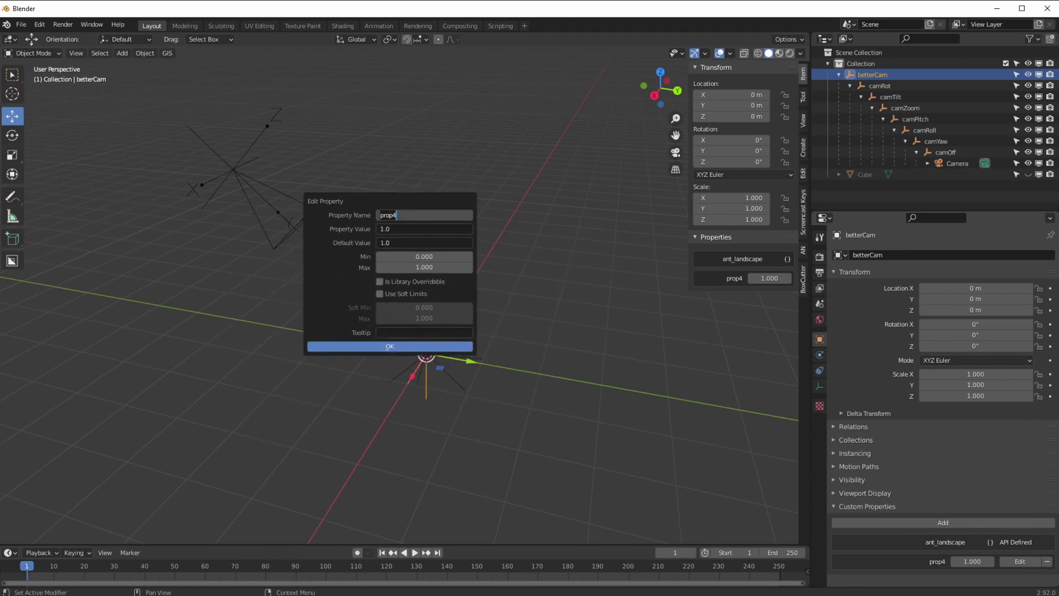
click(402, 242)
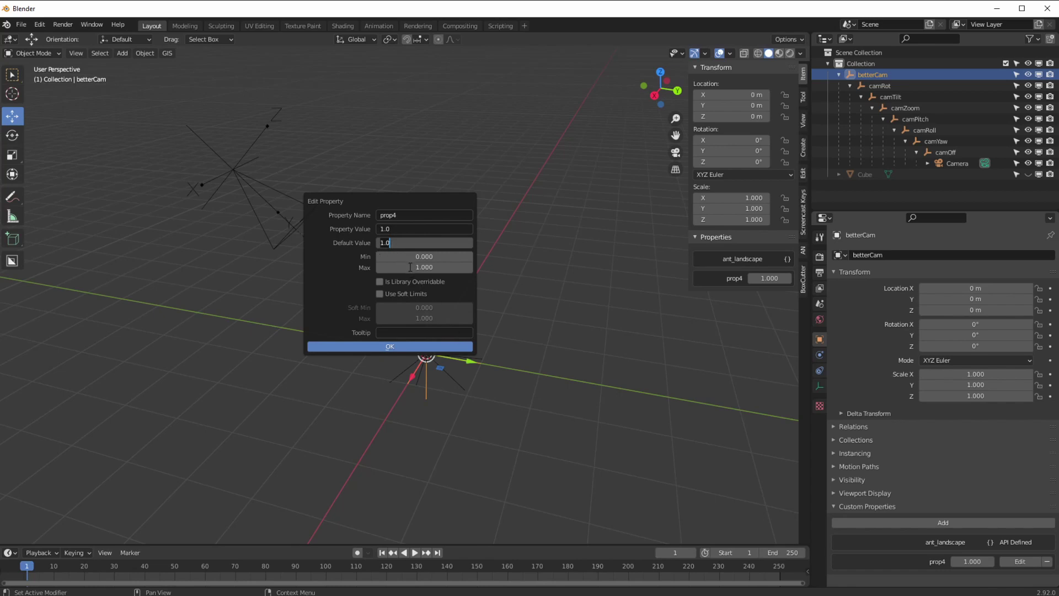
click(431, 310)
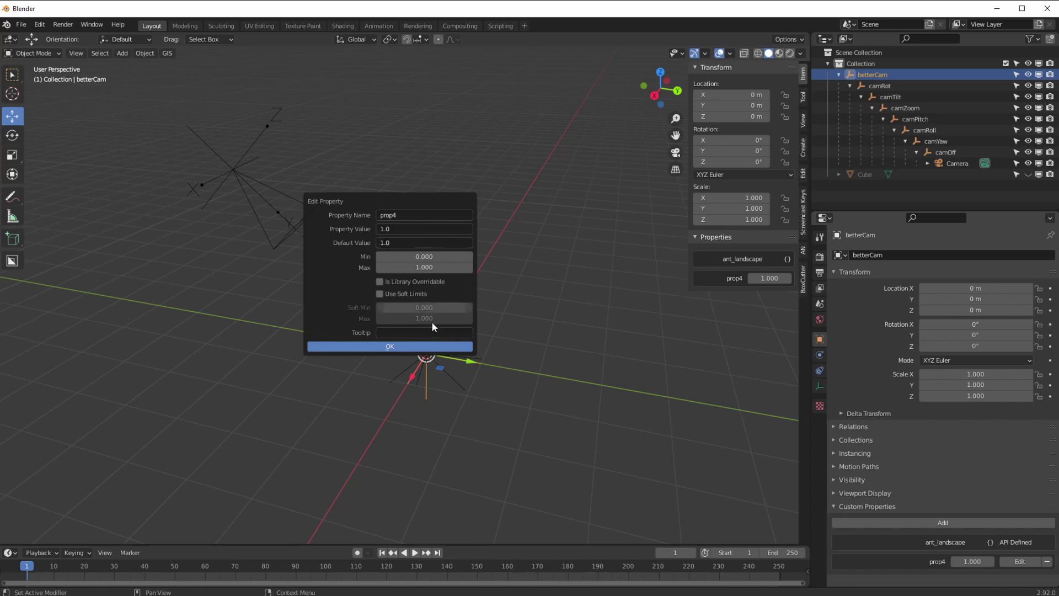
click(379, 293)
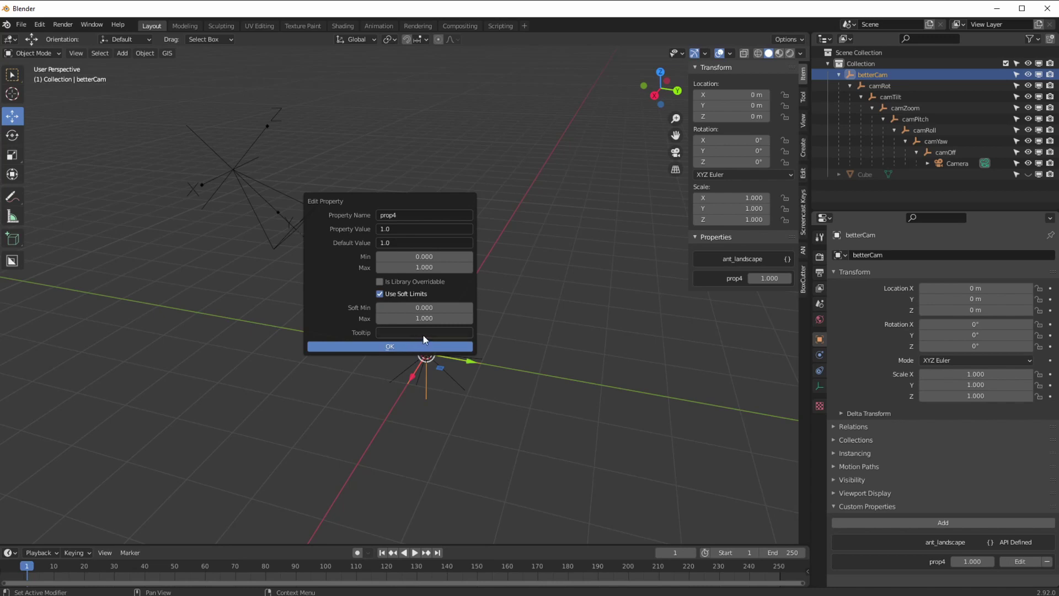
click(378, 293)
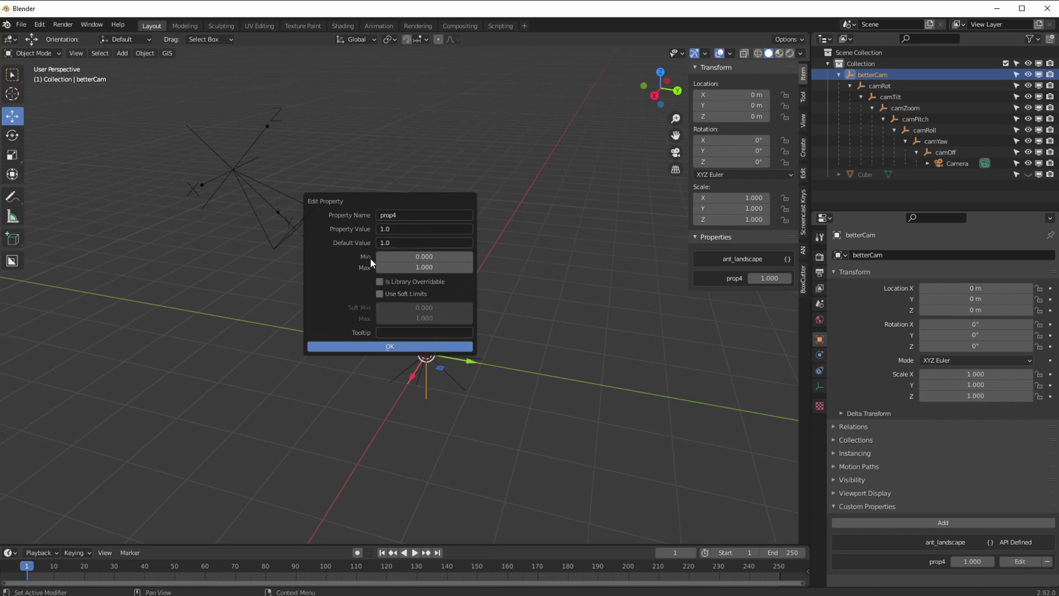
click(379, 293)
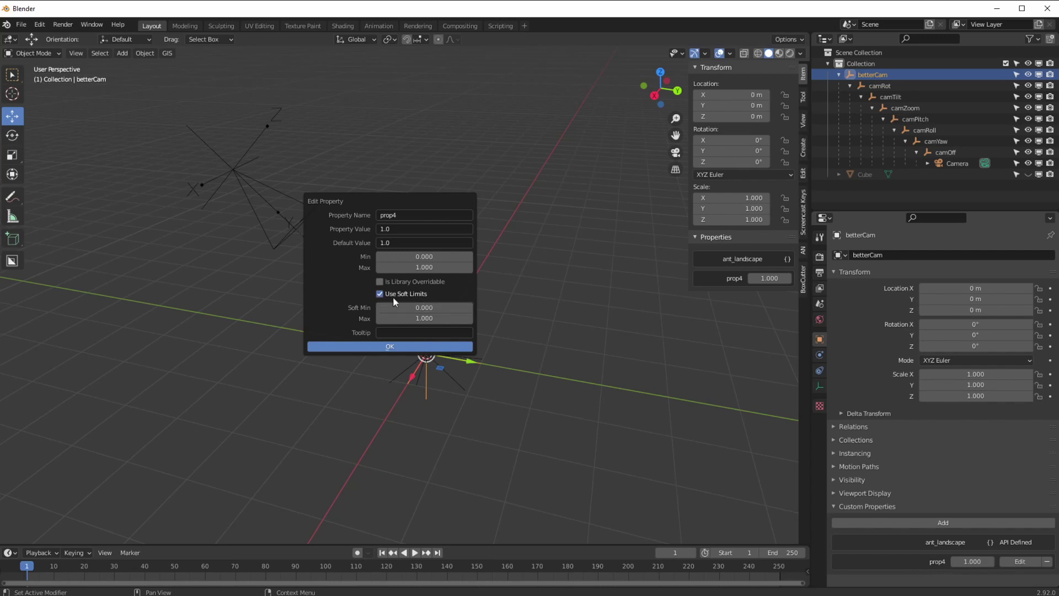
Set prop4's maximum to 100, its soft minimum to 2 and its soft maximum to 5, and apply the settings
click(404, 305)
click(416, 267)
text(100)
key(Return)
click(424, 308)
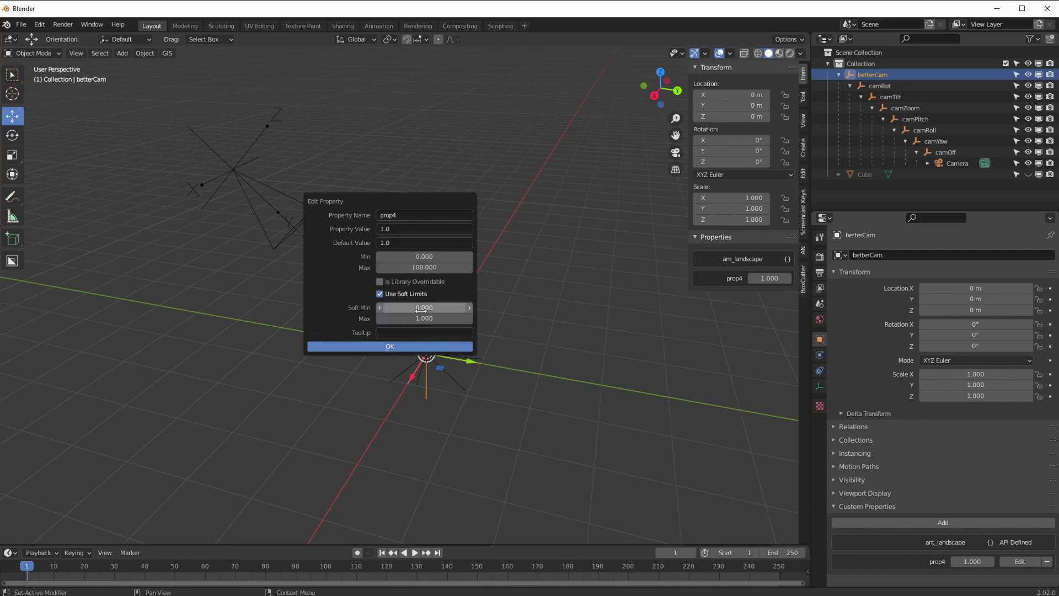
text(2)
key(Return)
click(426, 322)
key(Return)
click(423, 320)
text(5)
key(Return)
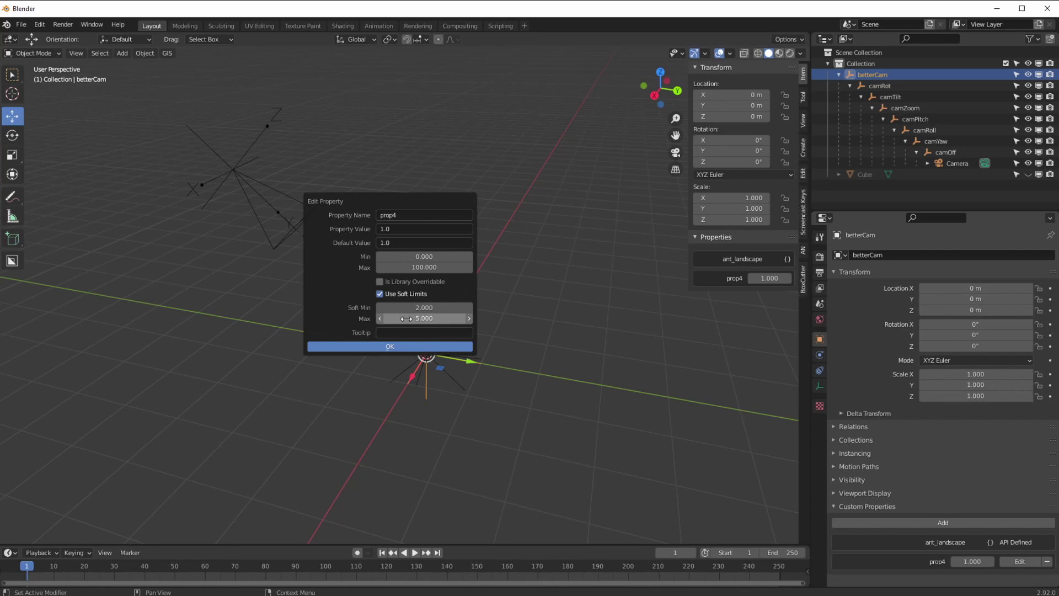
click(421, 347)
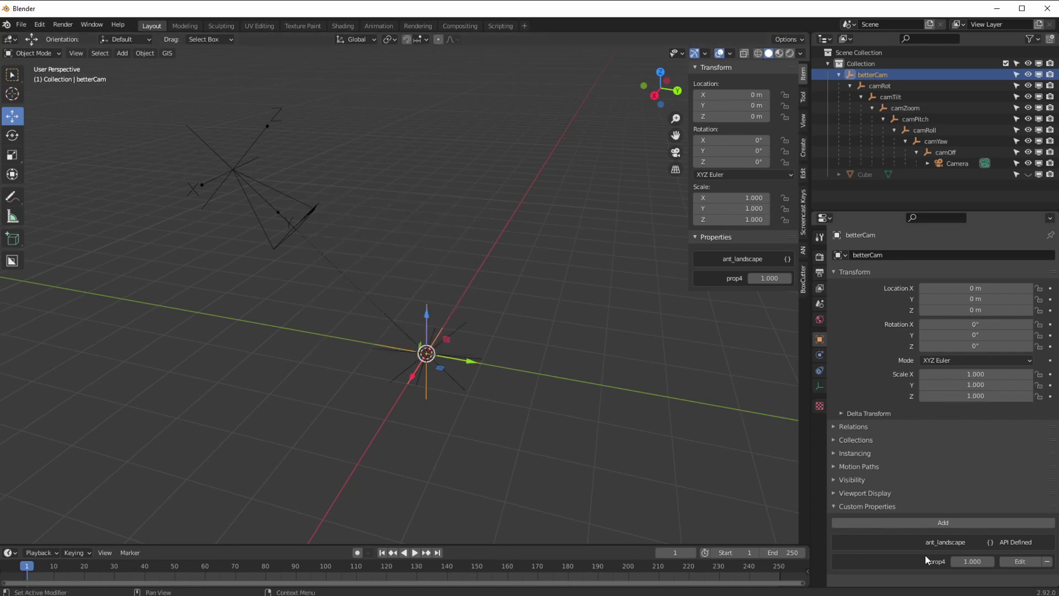
Test the limits of prop4 by sliding its value and entering numbers such as 10 and 2
mouse_move(972, 561)
mouse_down()
mouse_move(1021, 559)
mouse_move(959, 562)
mouse_move(985, 562)
mouse_move(975, 562)
mouse_up()
click(957, 561)
double_click(980, 564)
key(Home)
text(10)
key(Return)
double_click(974, 564)
key(Home)
text(10*)
key(Return)
drag(981, 564, 943, 562)
click(972, 561)
text(2)
key(Return)
drag(971, 562, 1004, 565)
Reopen prop4's settings and enter the whole number 1 as both its property value and default value
click(1019, 564)
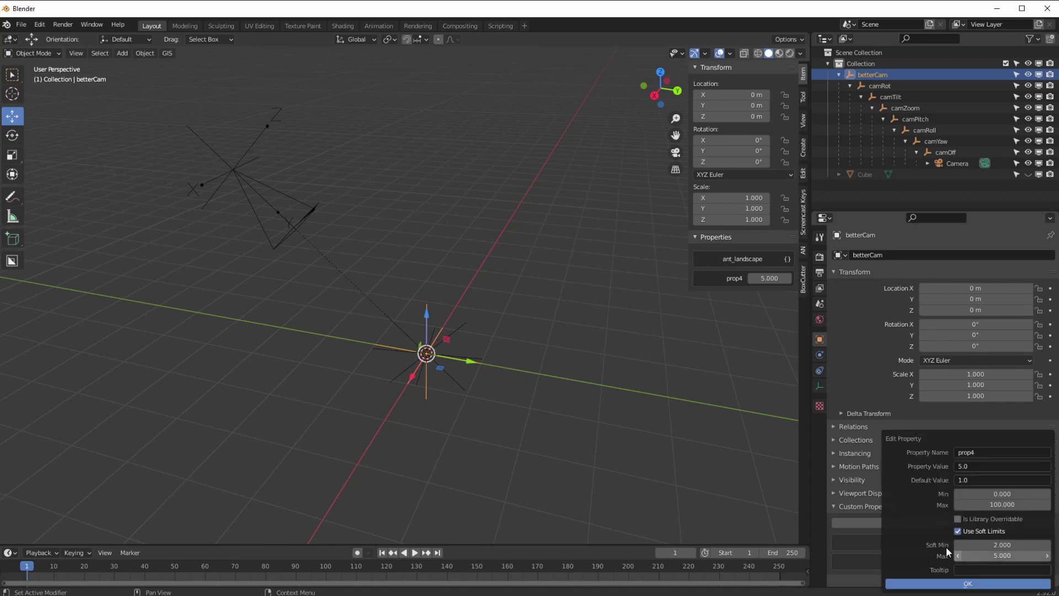
drag(924, 441, 272, 276)
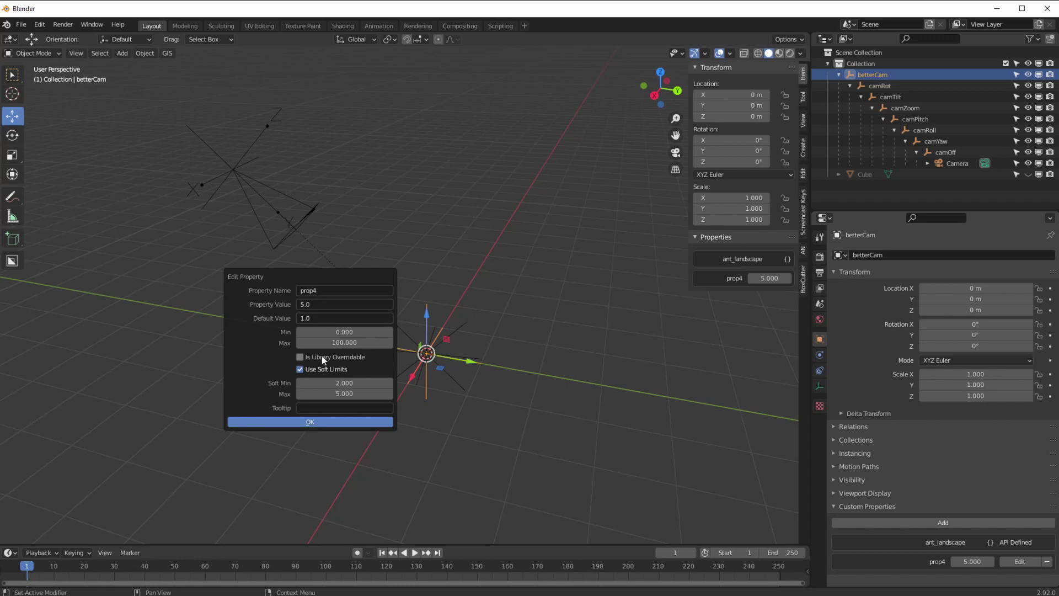
click(314, 305)
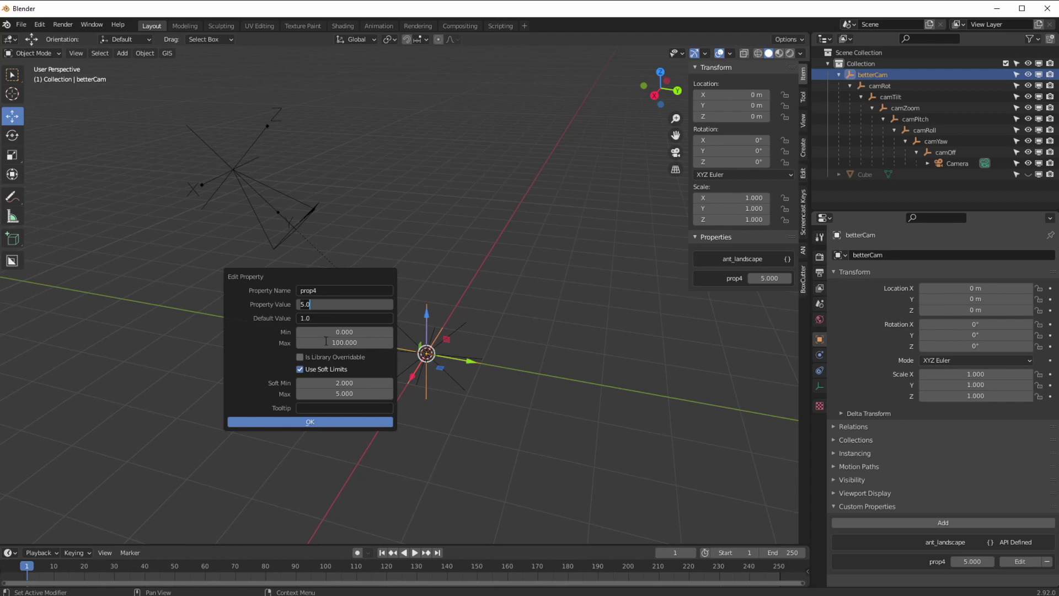
text(1)
key(Return)
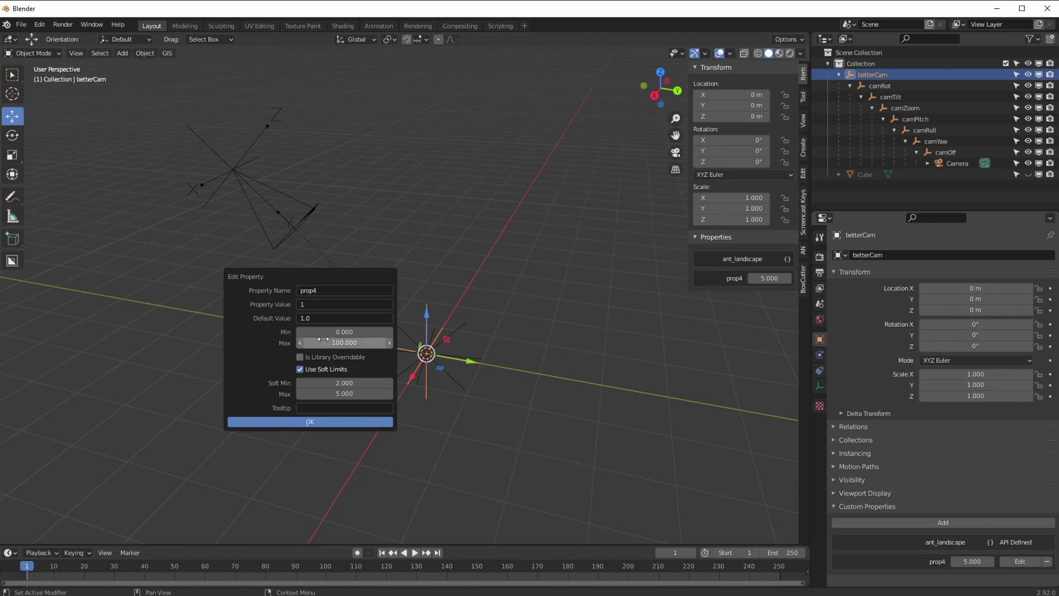
click(318, 319)
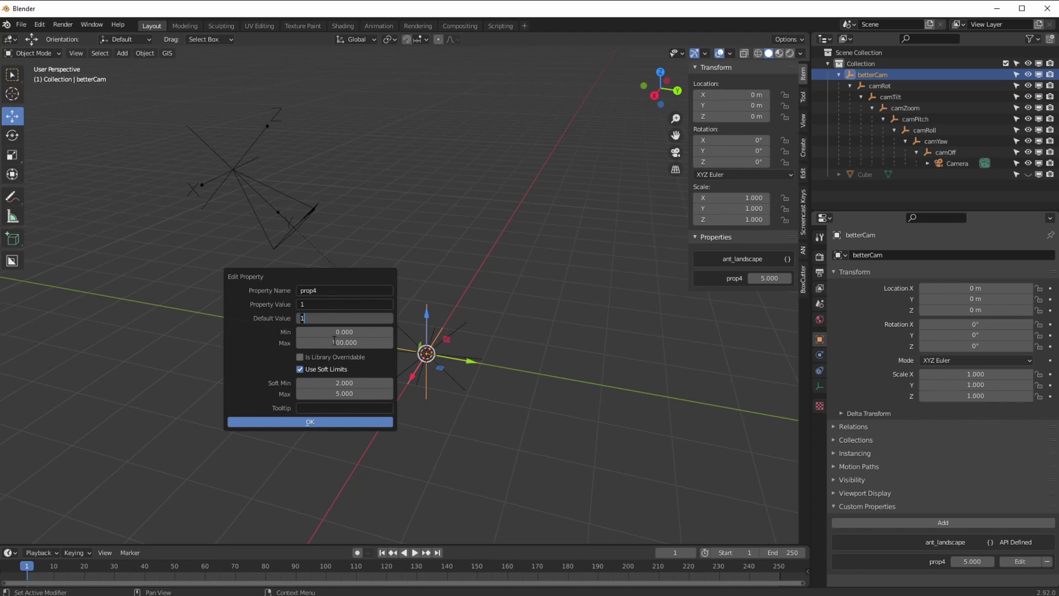
Set prop4's maximum to 10, disable its soft limits and apply the settings
click(334, 342)
text(10)
key(Return)
click(301, 369)
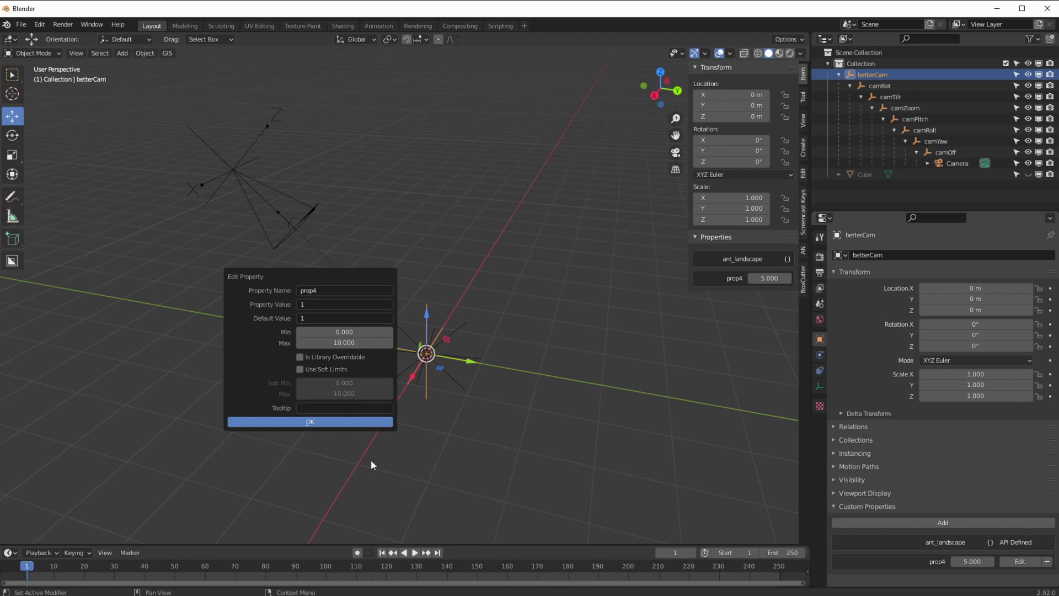
key(BackSpace)
click(313, 420)
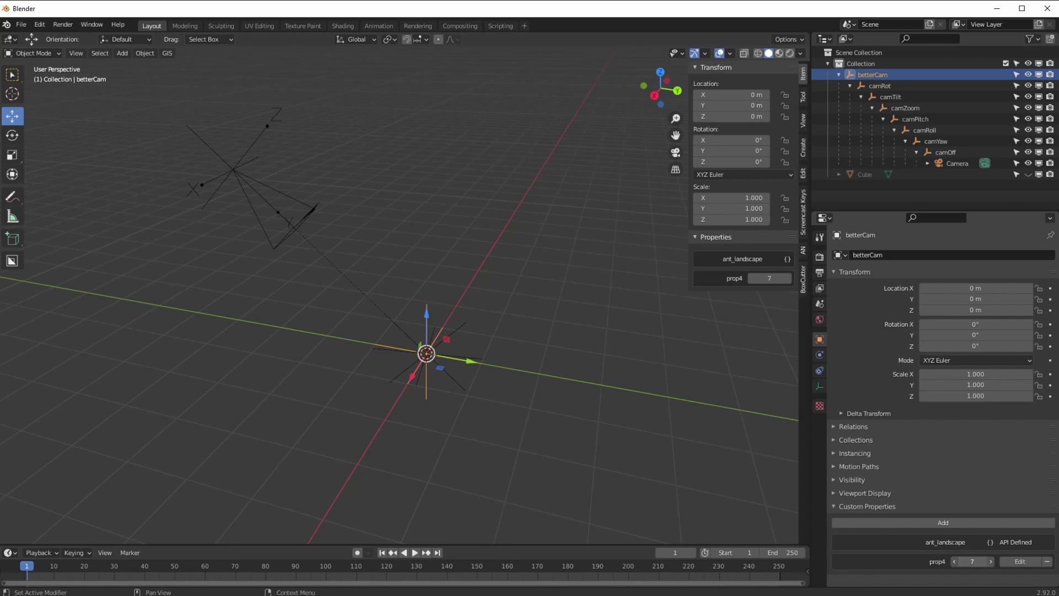
Edit prop4 again as a decimal property, with property value 5.0 and default value 1.0
click(1033, 560)
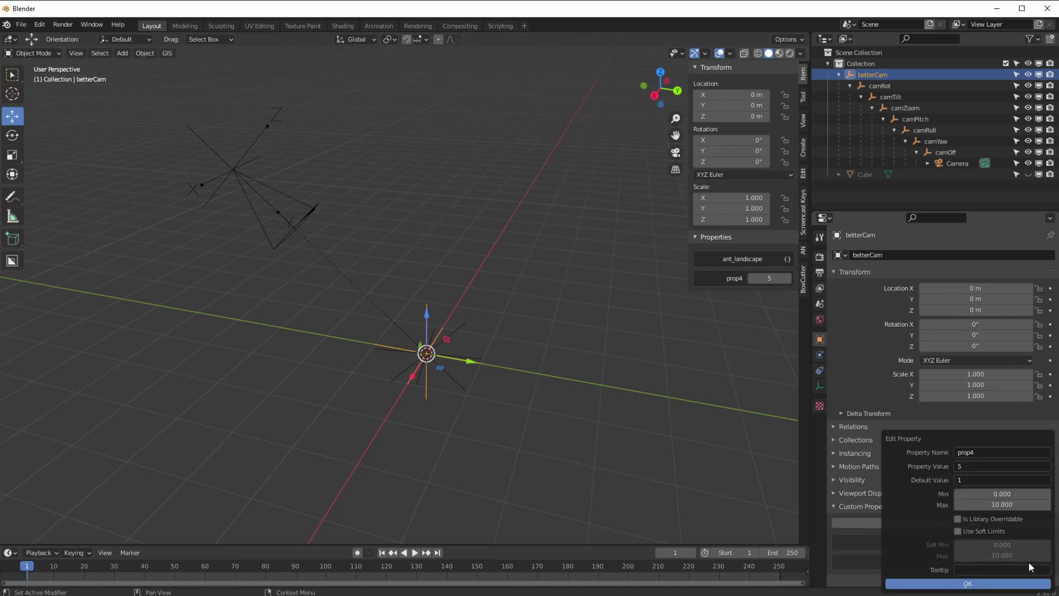
drag(947, 440, 283, 329)
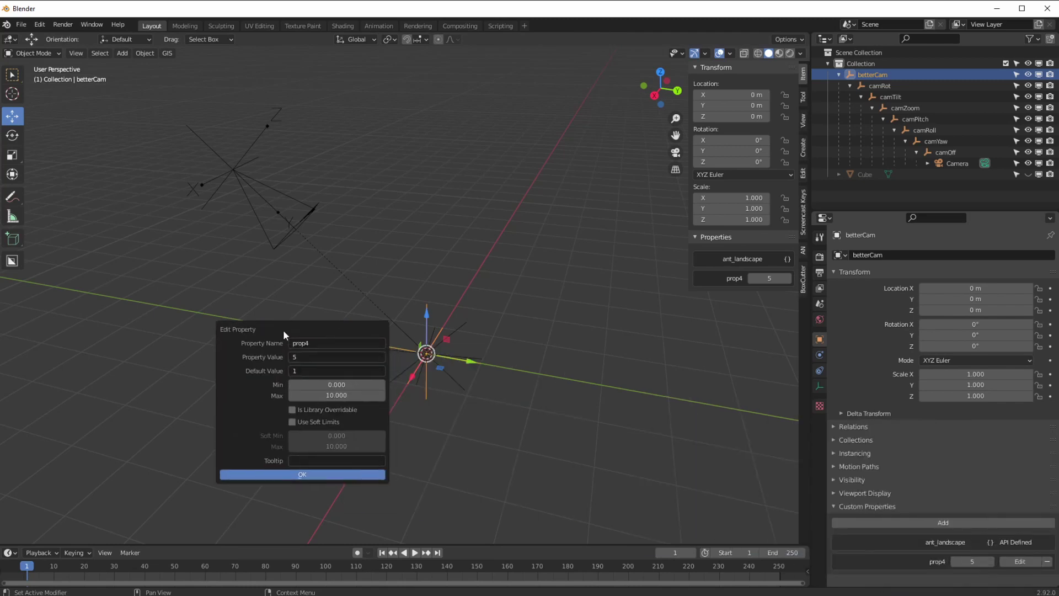
click(313, 355)
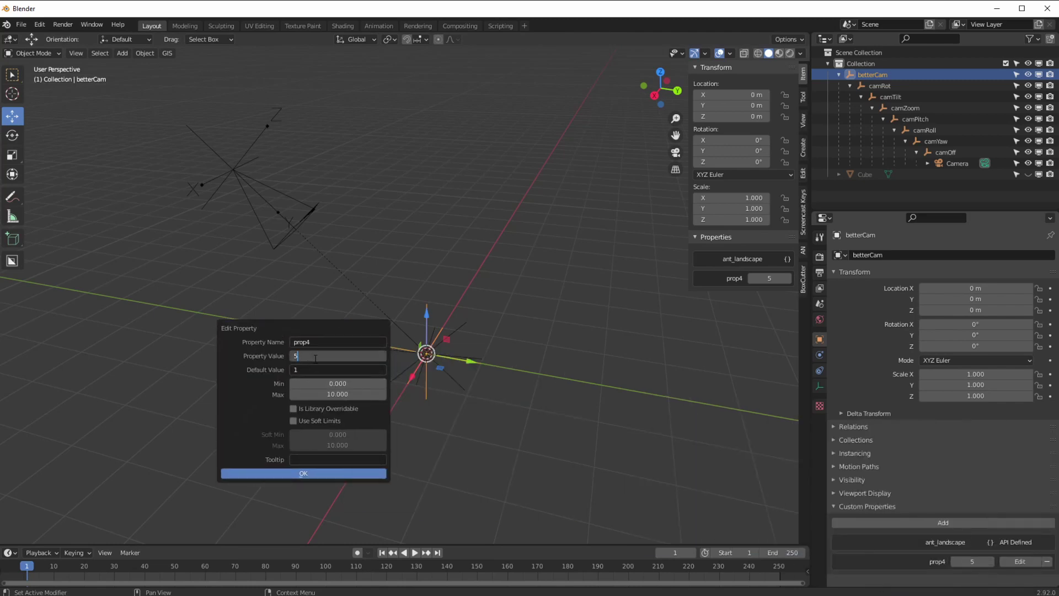
text(.0)
key(Return)
click(314, 368)
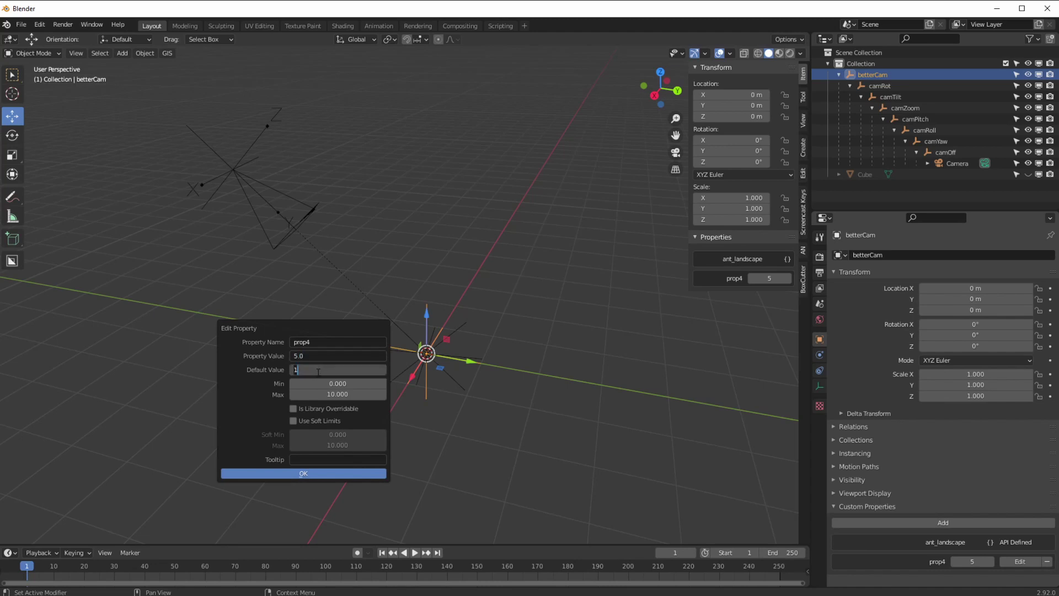
text(.0)
key(Return)
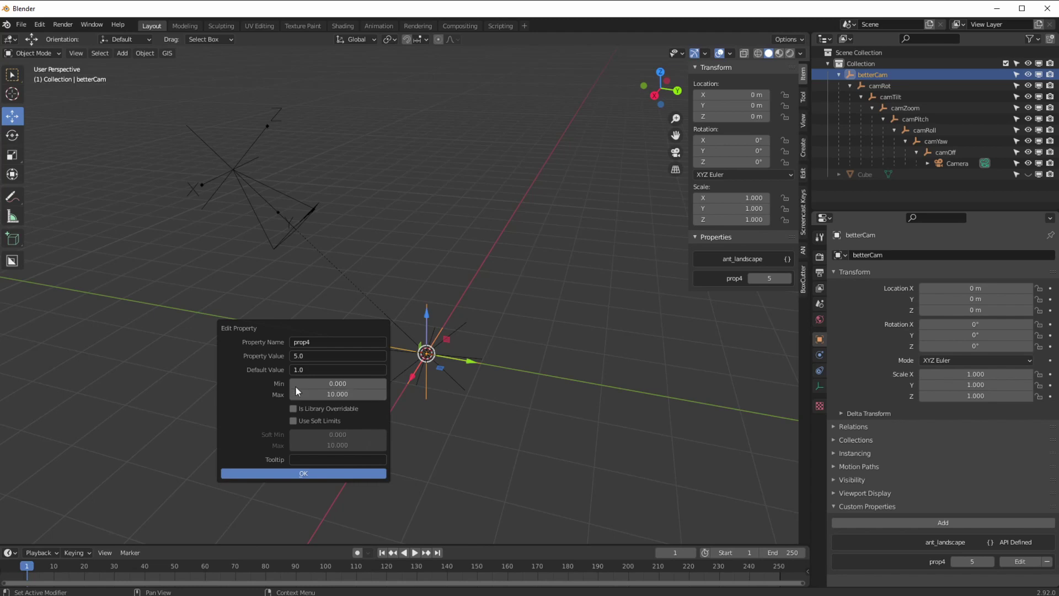
Rename the prop4 property to camrot
click(326, 342)
text(camrot)
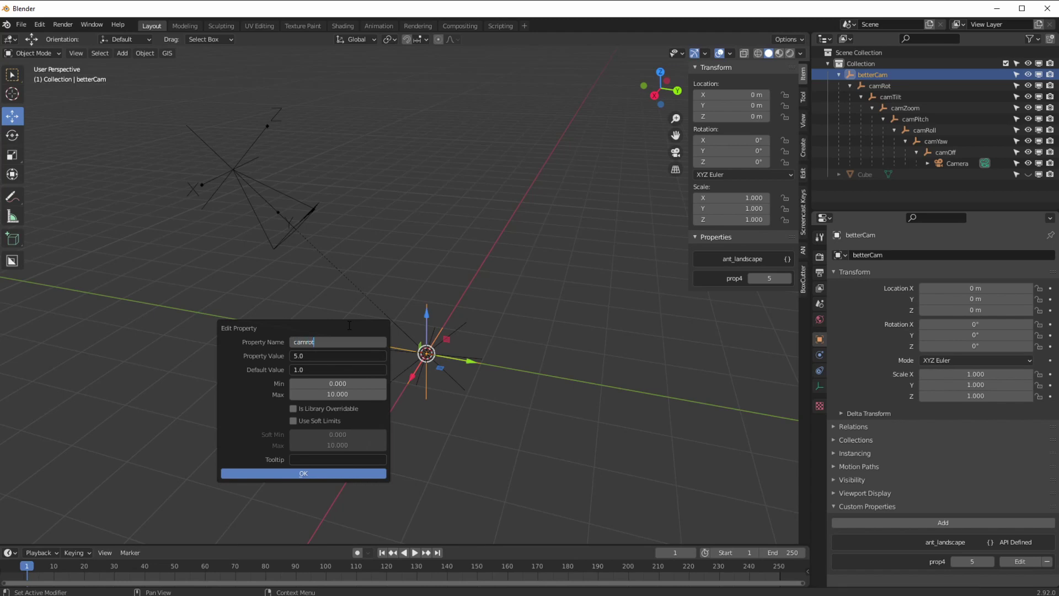
key(Return)
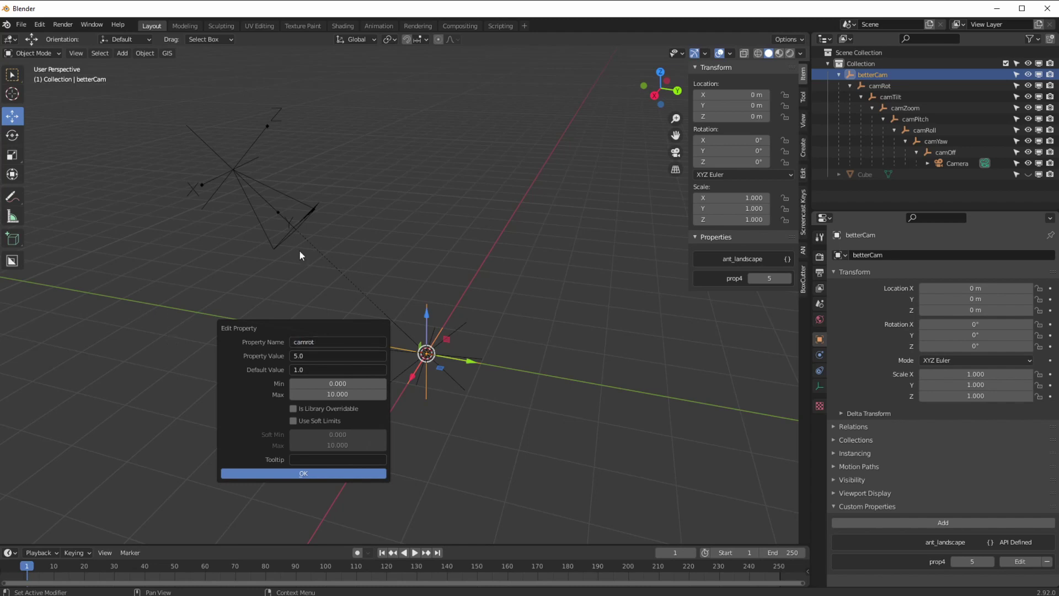
Give the camrot property a tooltip describing camera rotation on the Z axis
click(308, 458)
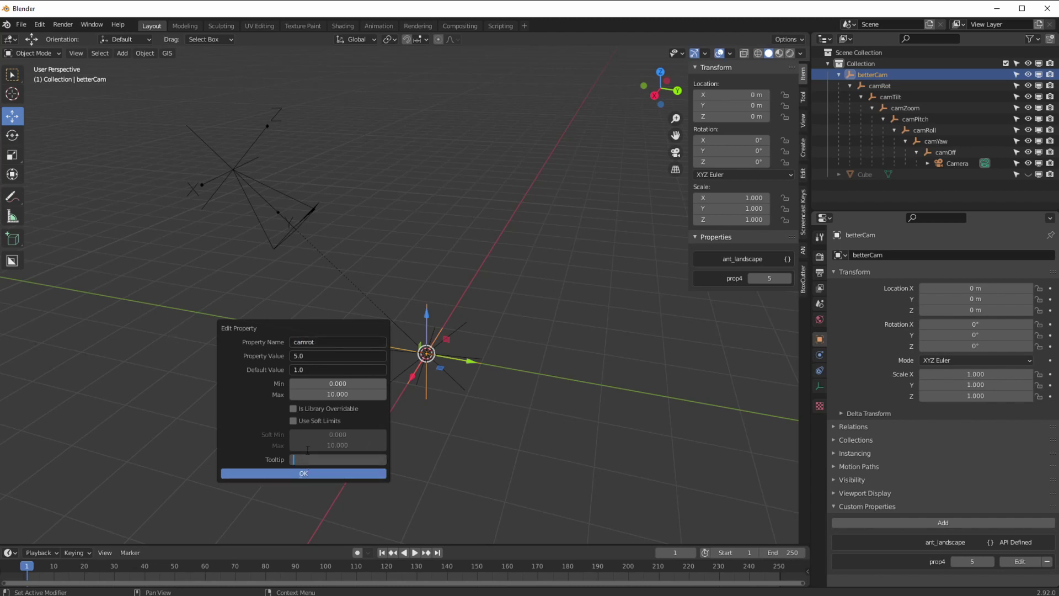
text(came)
text(rotate on the Z)
key(BackSpace)
key(BackSpace)
key(BackSpace)
key(BackSpace)
key(BackSpace)
key(BackSpace)
key(BackSpace)
key(BackSpace)
key(BackSpace)
text(Z axis)
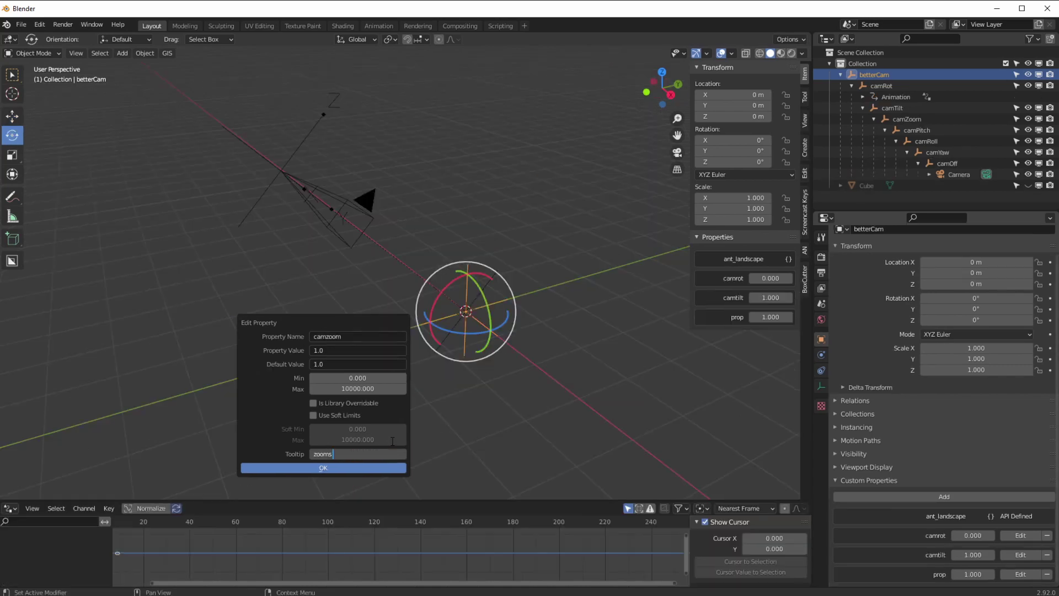
Complete the tooltips "zooms camera" for camzoom and "pitches Camera" for campitch, and apply the campitch settings
text(camera)
text(es Camer)
text(a)
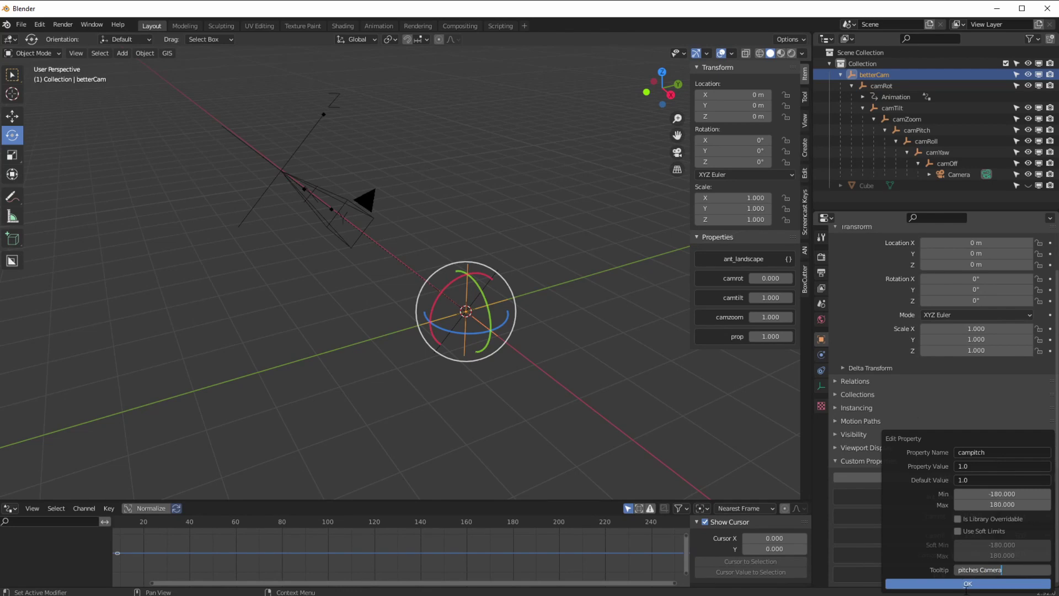
click(965, 584)
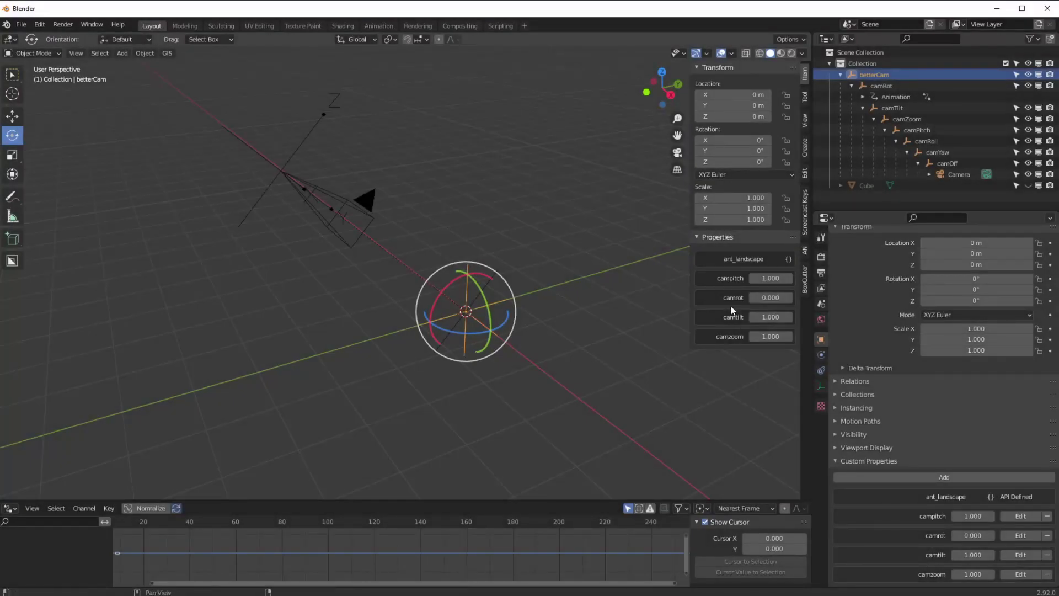
Add a custom property to betterCam, name it camyaw and set its default value to 0
click(957, 478)
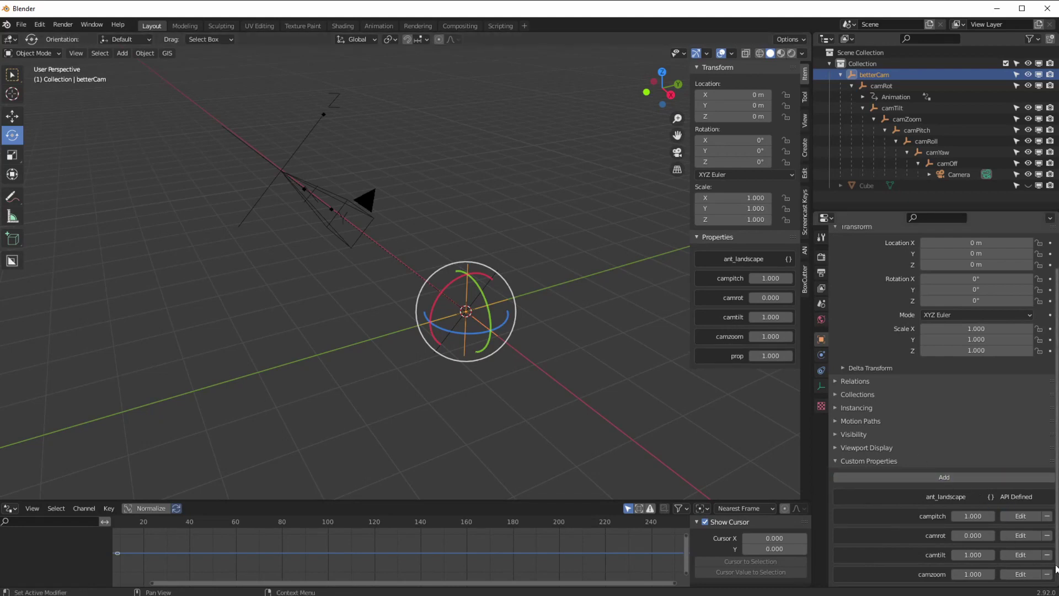
scroll(1038, 586, down, 1)
click(1029, 577)
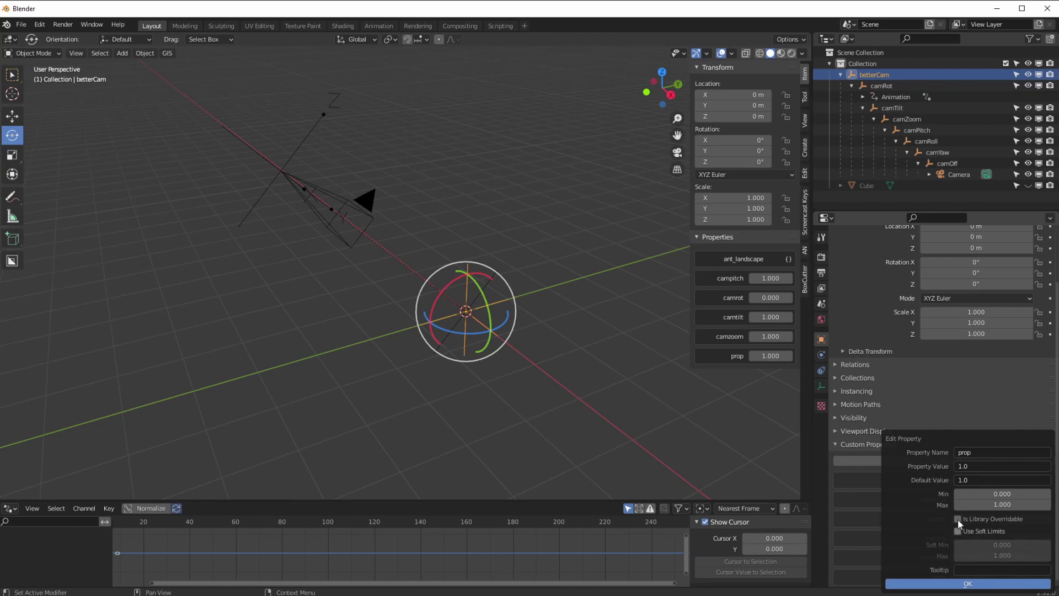
click(978, 453)
text(camyaw)
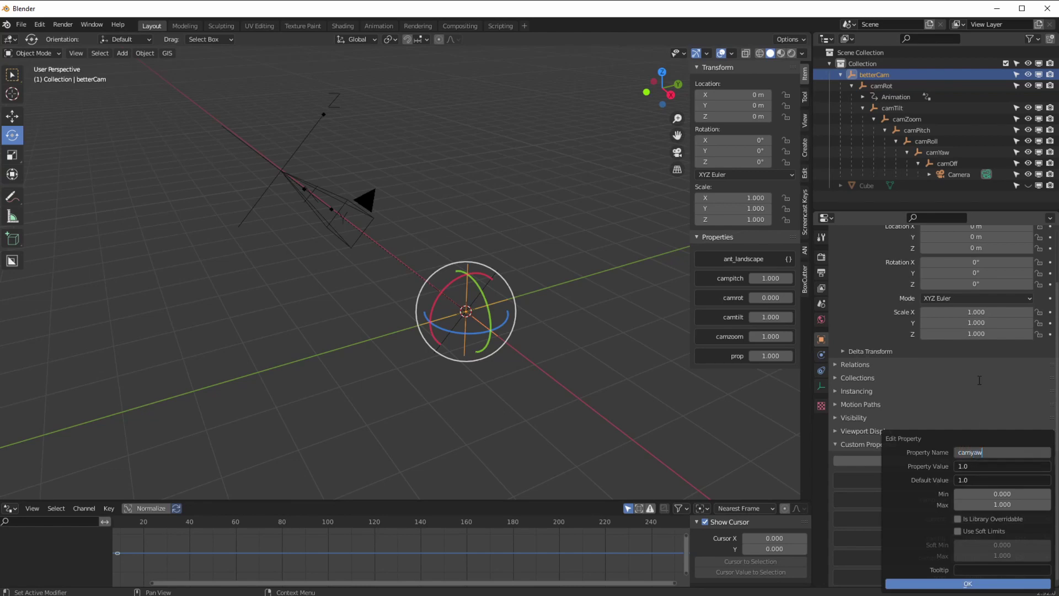
key(Return)
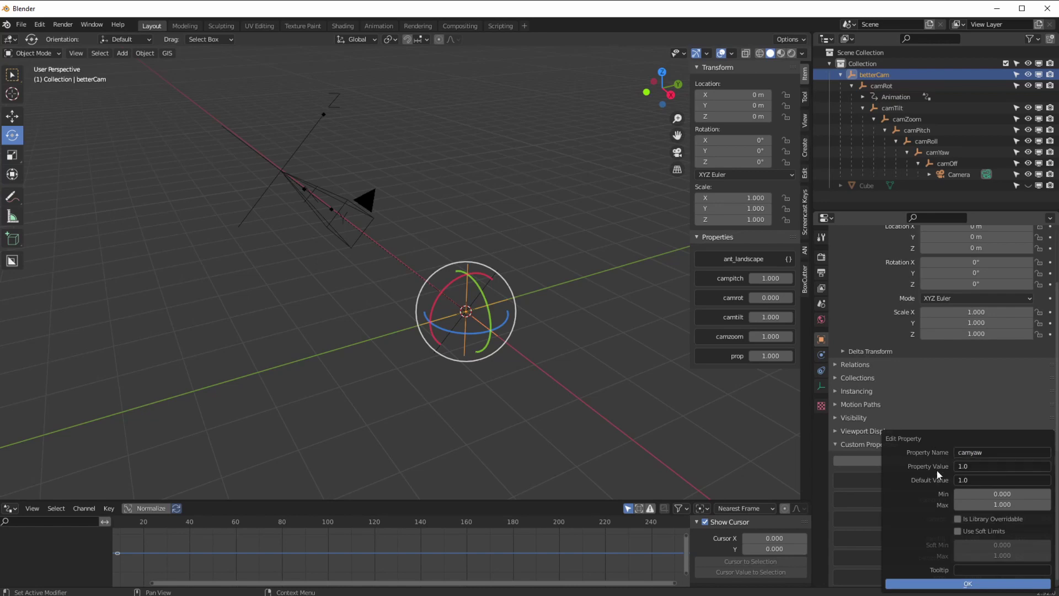
click(968, 480)
text(0)
key(Return)
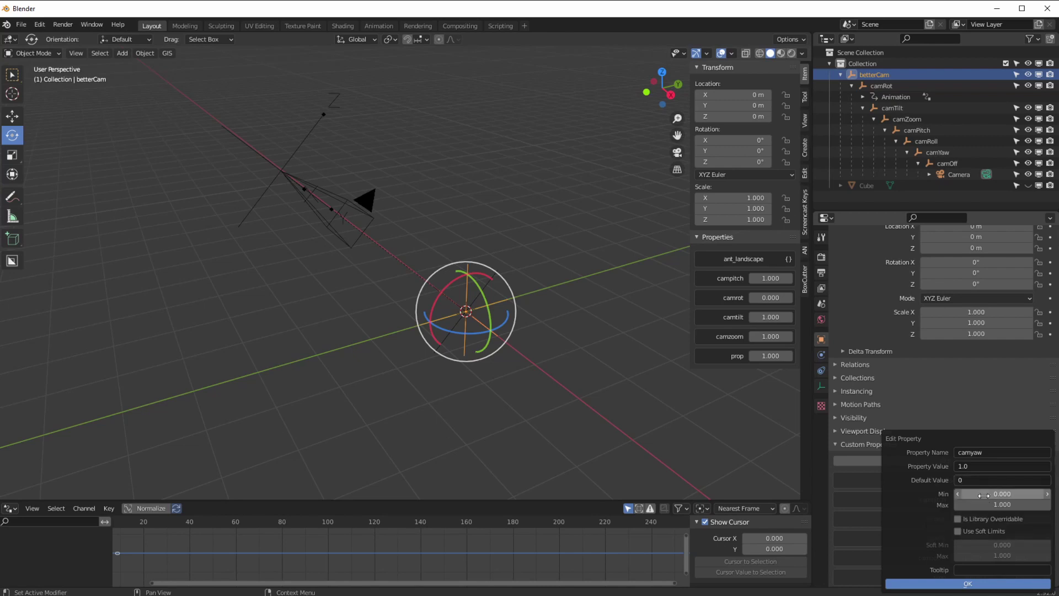
Set the camyaw property's minimum to -90
click(985, 495)
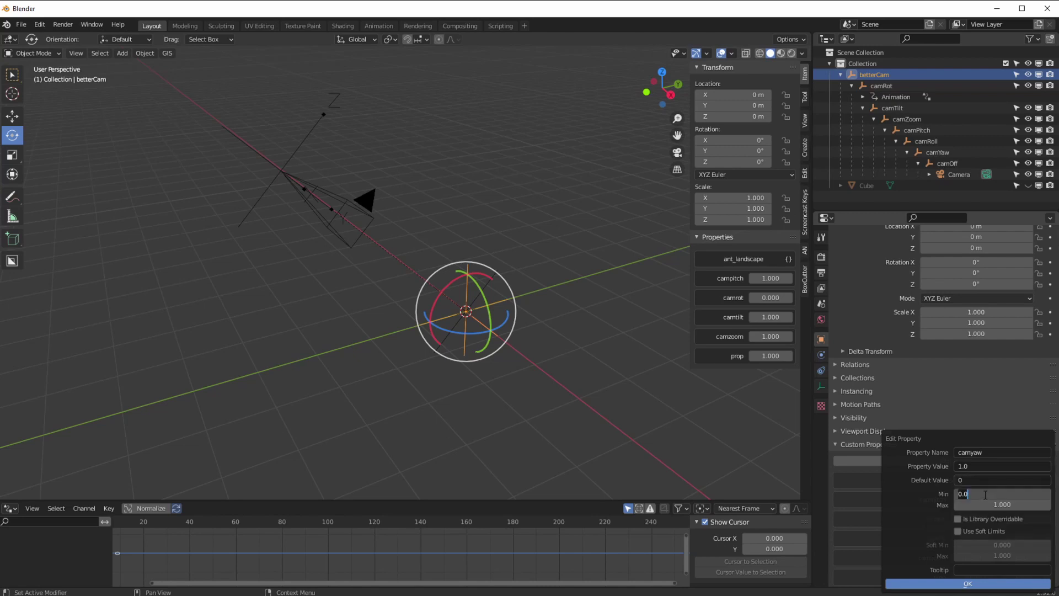
text(9)
key(BackSpace)
text(-90)
key(Return)
click(975, 504)
key(Return)
Limit the camyaw property to a minimum of -180 and a maximum of 180
click(979, 493)
text(-180)
key(Return)
click(982, 504)
text(180)
key(Return)
Give camyaw the tooltip "yaws the camera left and right" and apply its settings
click(965, 568)
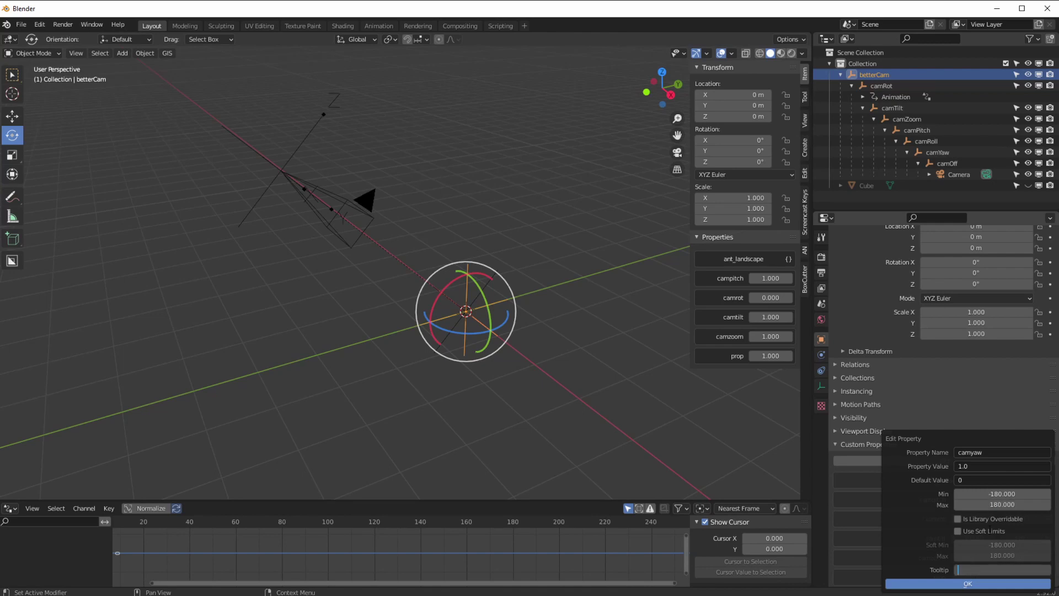
text(yaws the camera let)
key(BackSpace)
text(ft and right)
key(Return)
click(933, 583)
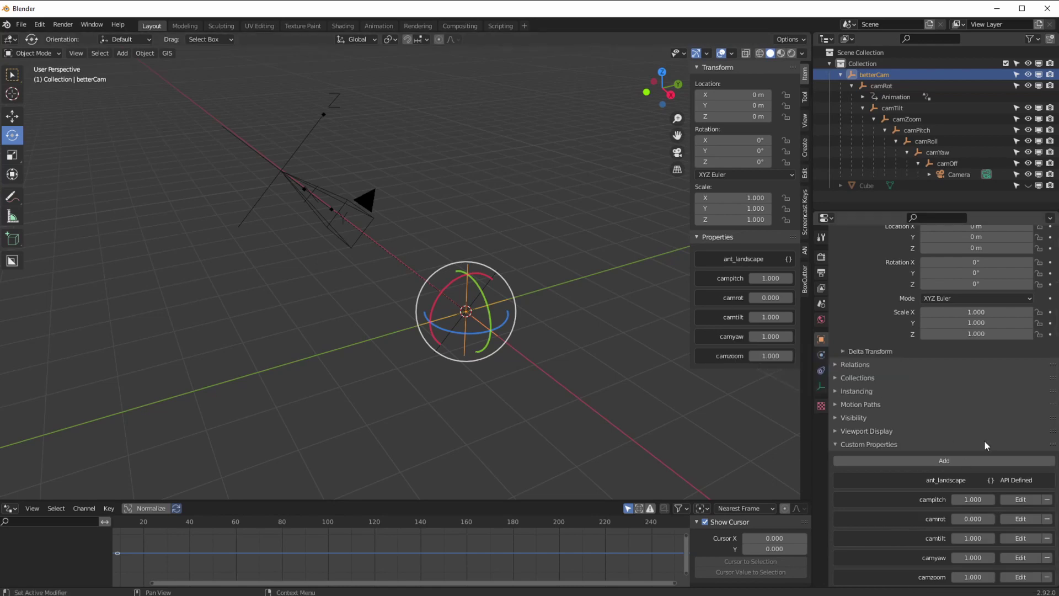
Add another custom property to betterCam and name it camroll
click(965, 461)
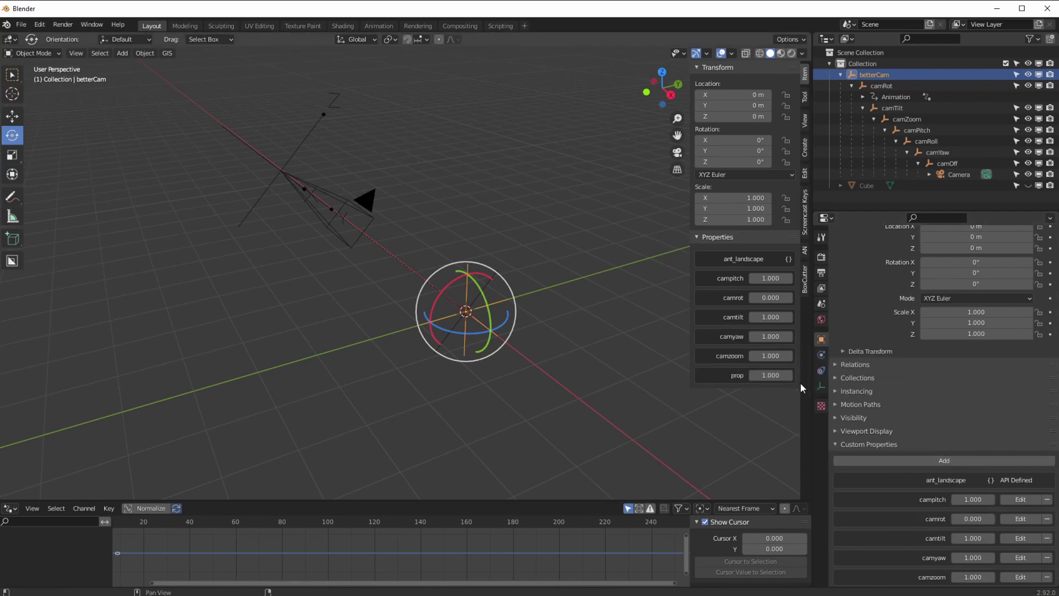
scroll(1056, 581, down, 1)
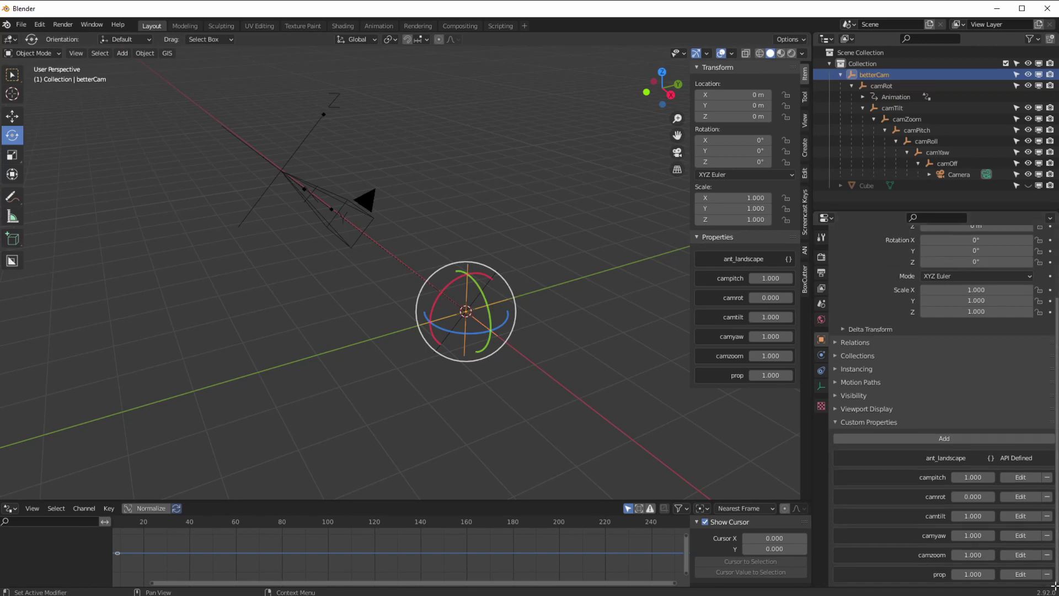
click(1018, 575)
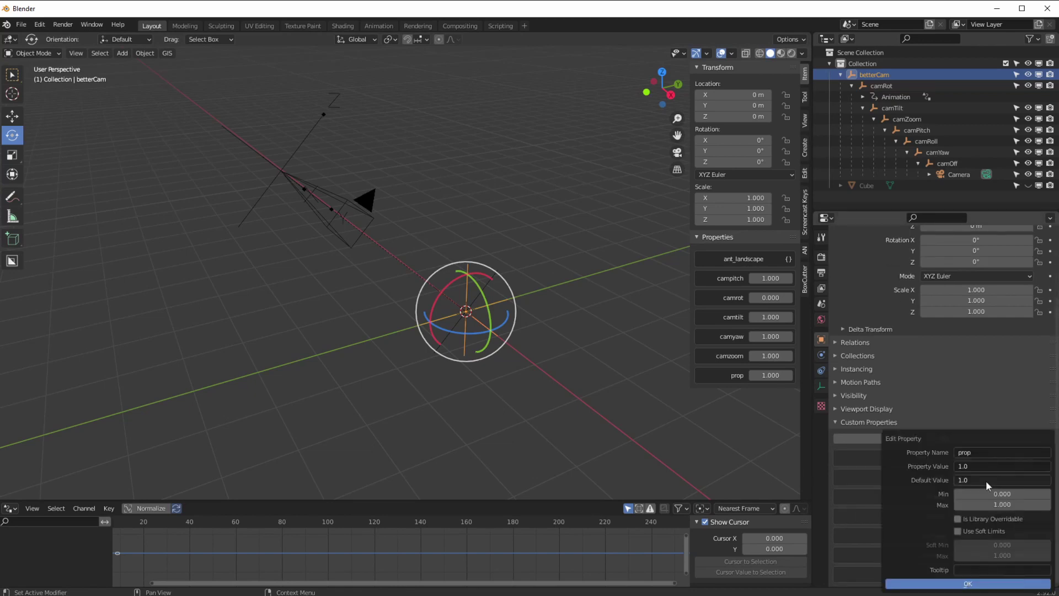
drag(971, 437, 388, 282)
click(388, 298)
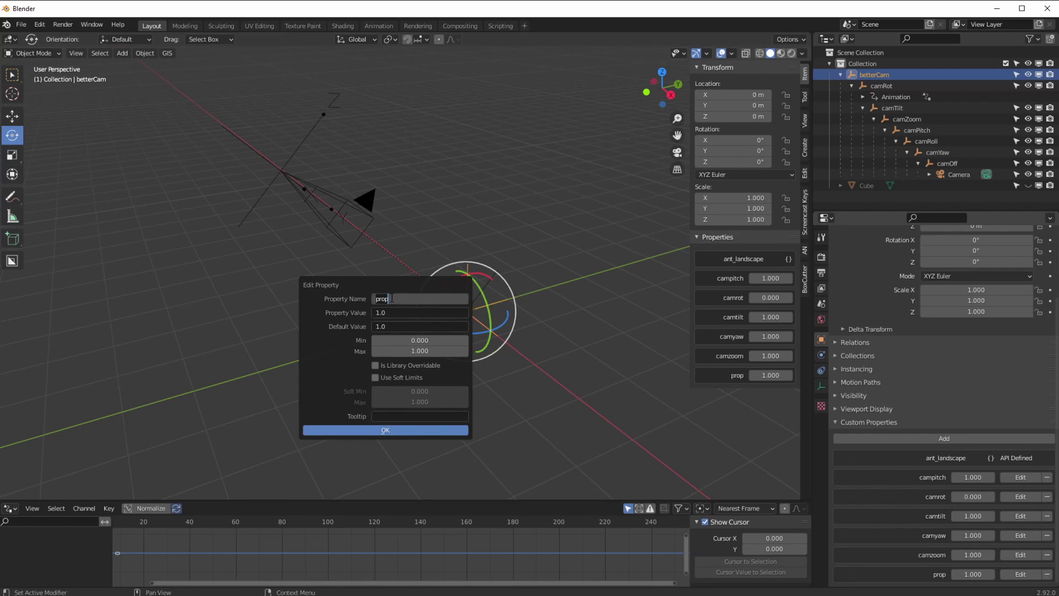
text(camroll)
key(Return)
Set both the property value and the default value of camroll to 0.0
click(385, 326)
text(0)
key(Return)
click(390, 312)
text(0)
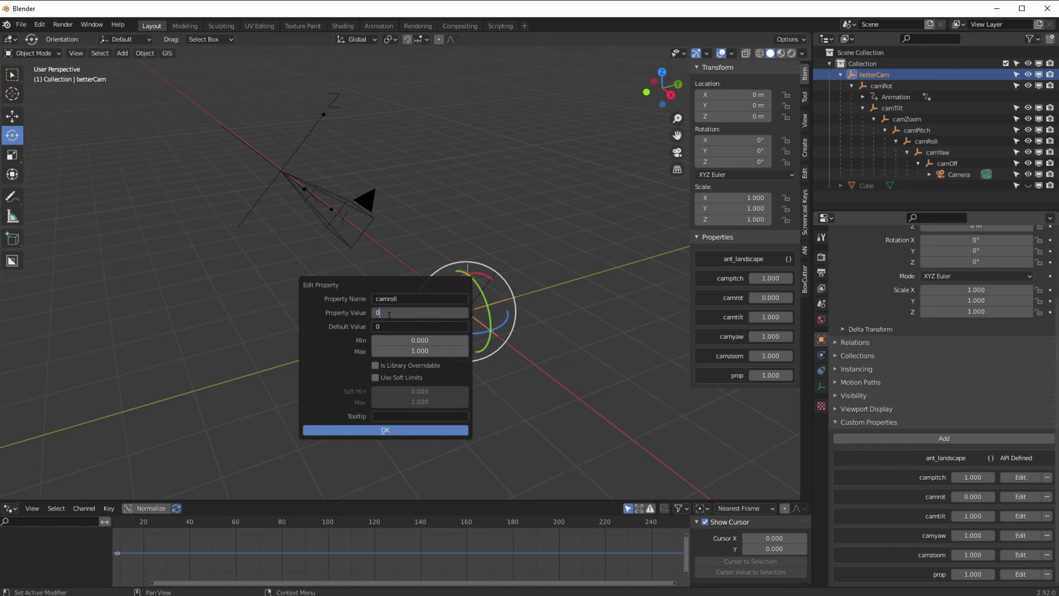
key(Return)
click(386, 326)
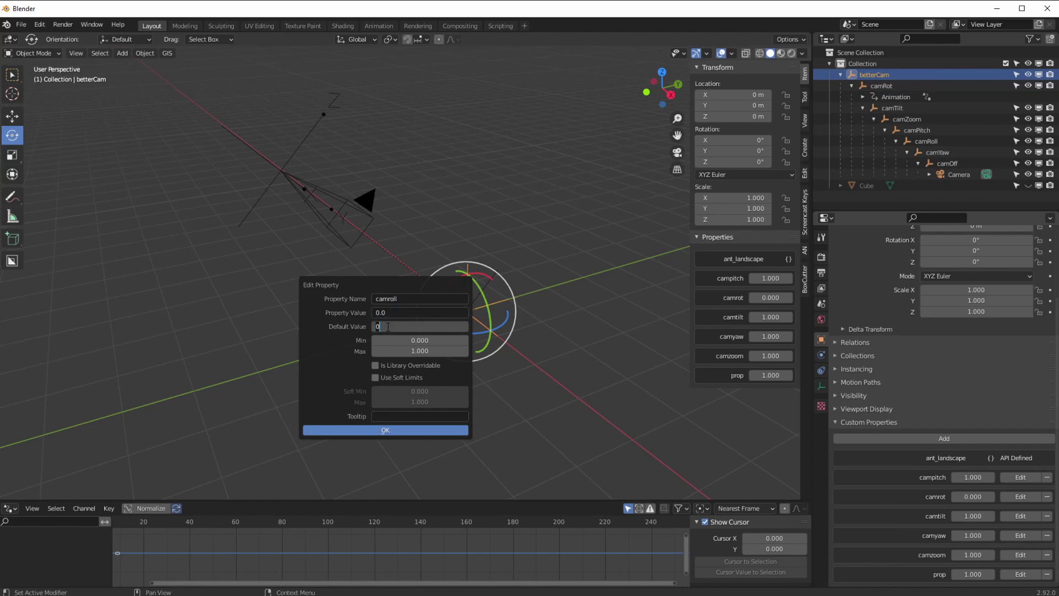
text(0.0)
key(Return)
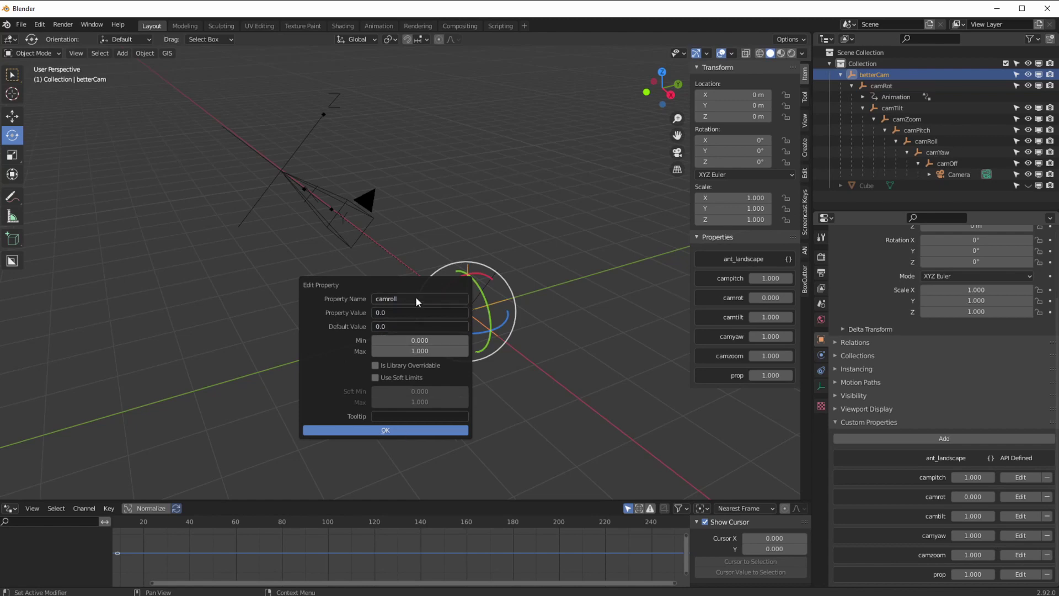
Limit the camroll property to a minimum of -90 and a maximum of 90
click(403, 340)
text(-9)
click(411, 356)
text(90)
key(Return)
Give camroll the tooltip "rolls the camera" and apply its settings
click(397, 416)
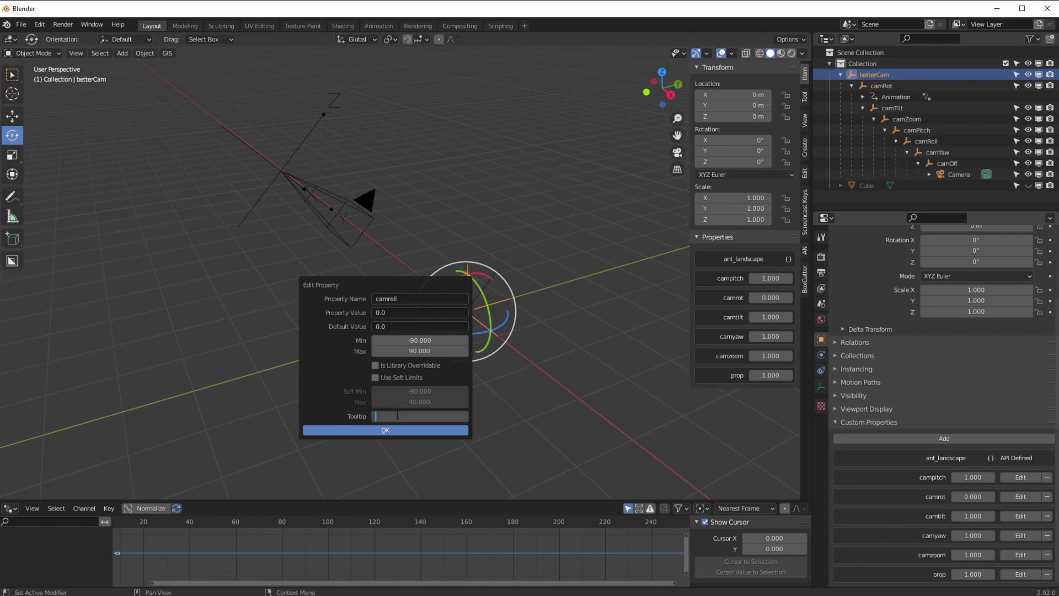
text(rolls the camera)
key(Return)
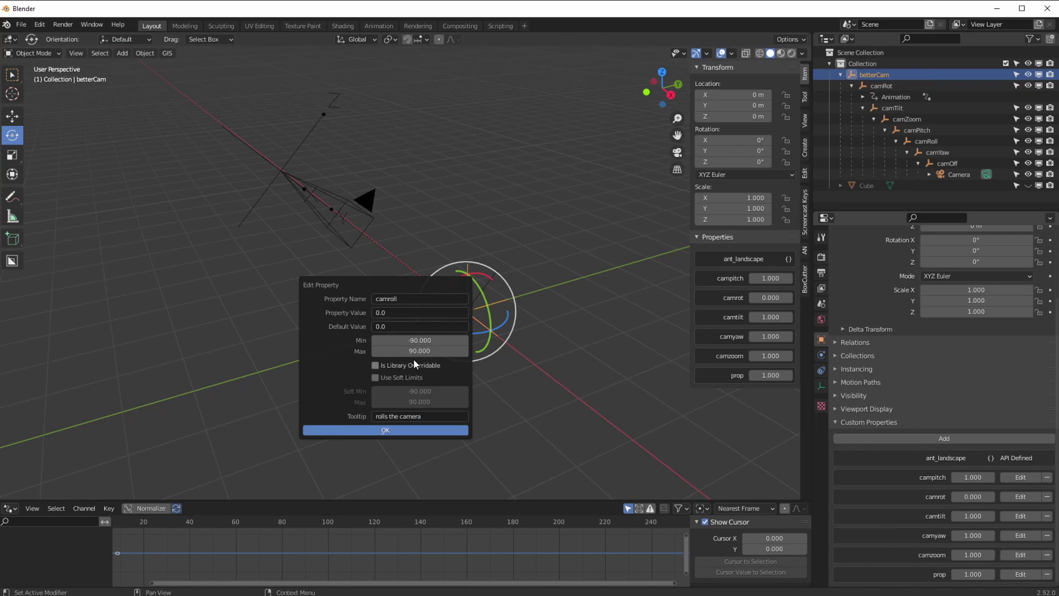
click(393, 430)
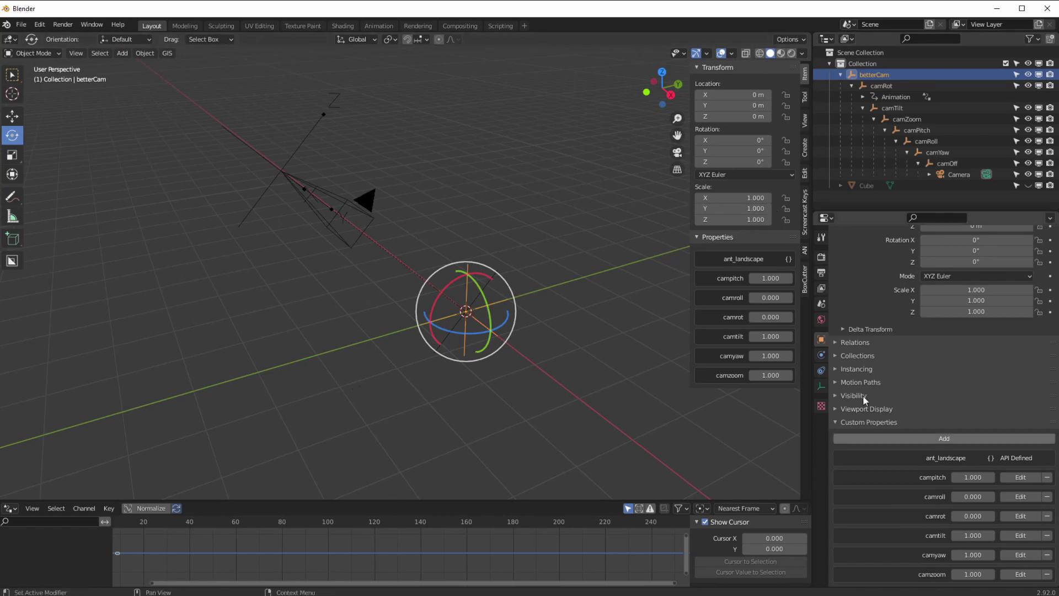
Adjust the camTilt empty's X rotation to -32.9° and add a driver to that channel
click(892, 108)
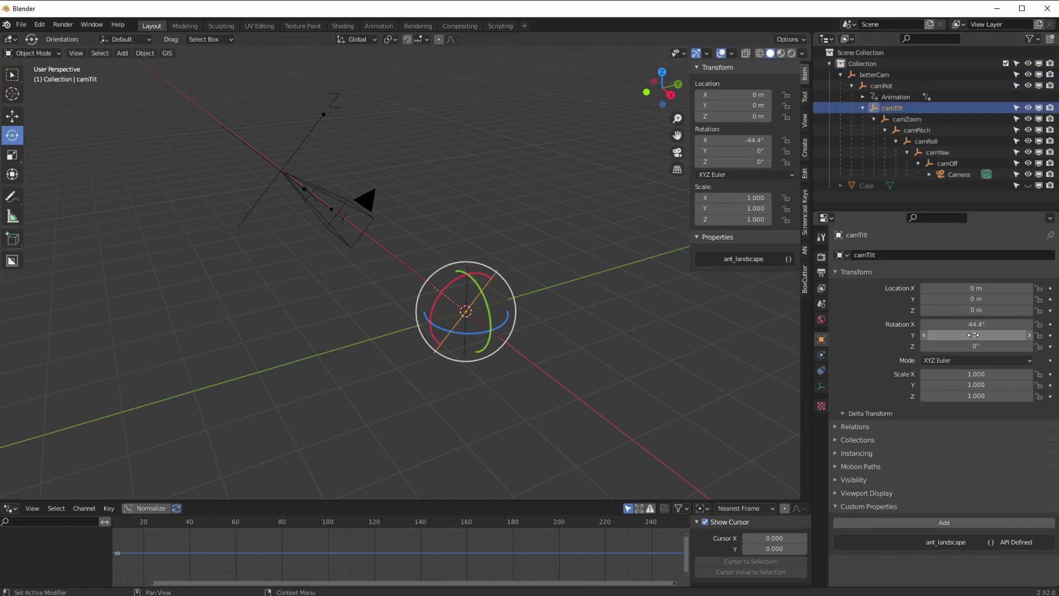
mouse_move(973, 324)
mouse_down()
mouse_move(1036, 323)
mouse_move(927, 319)
mouse_move(952, 324)
mouse_up()
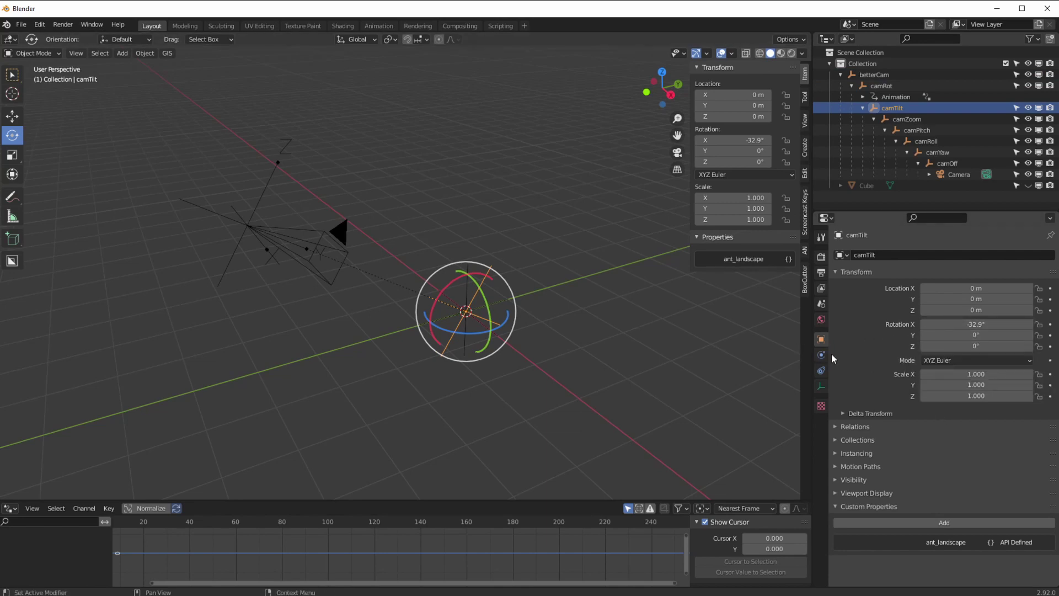
right_click(958, 325)
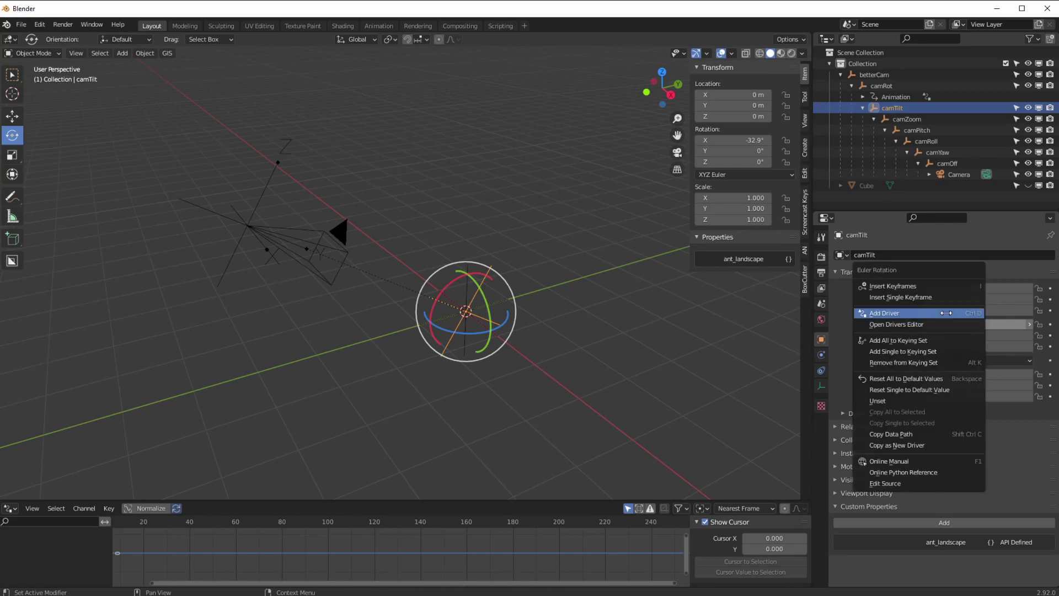
click(945, 312)
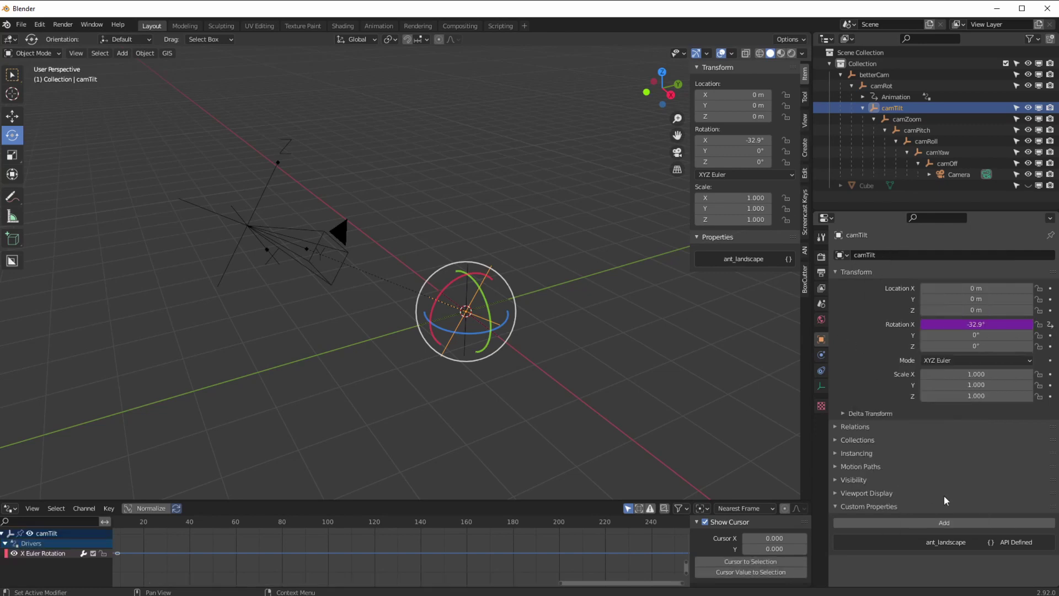
Open the Drivers Editor for camTilt's X rotation and place its window over the viewport
right_click(966, 326)
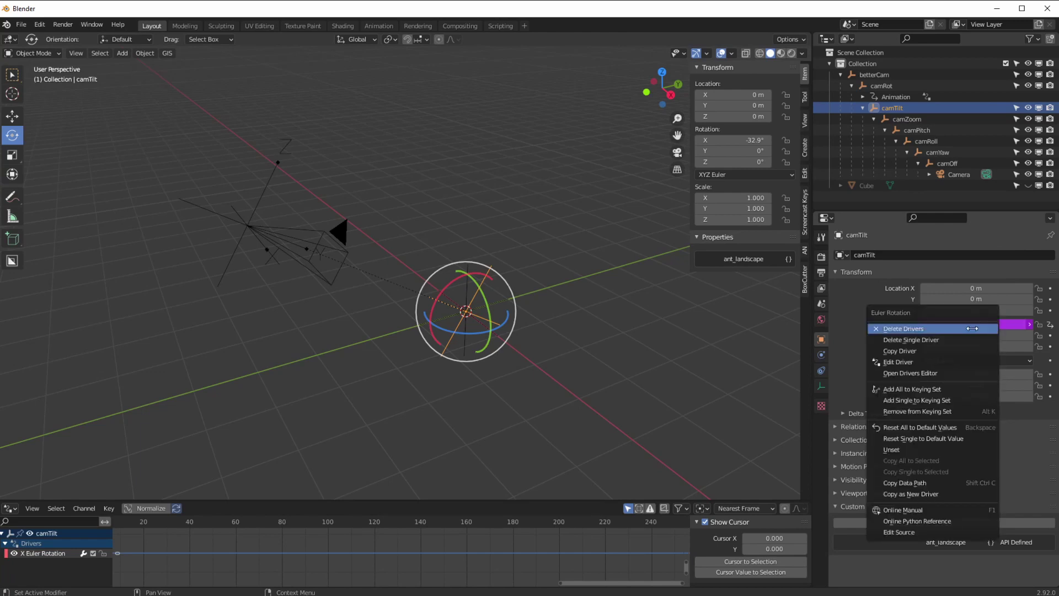
click(955, 372)
drag(653, 263, 224, 79)
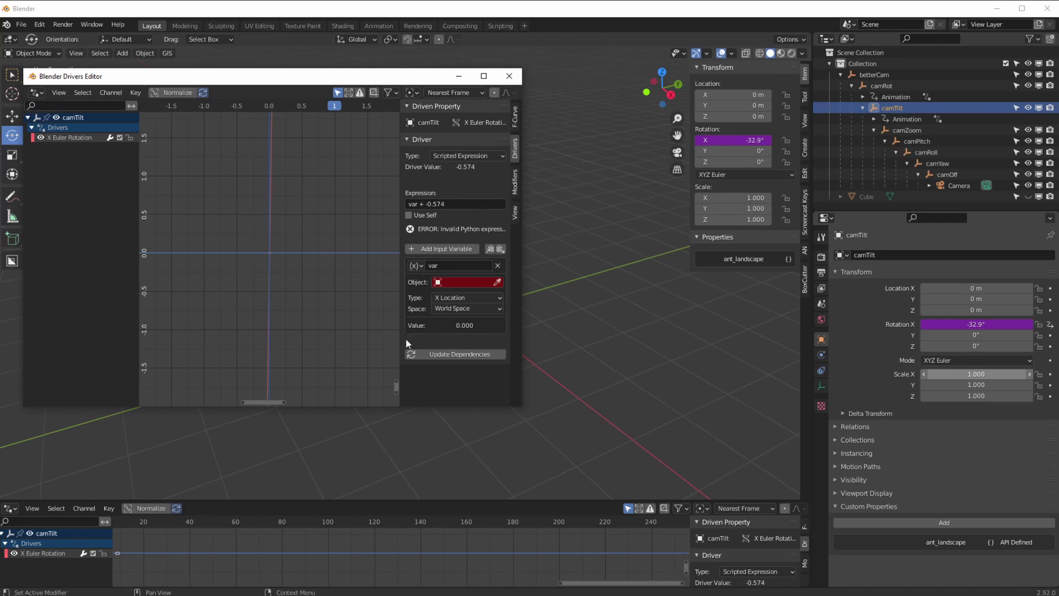
drag(220, 78, 262, 449)
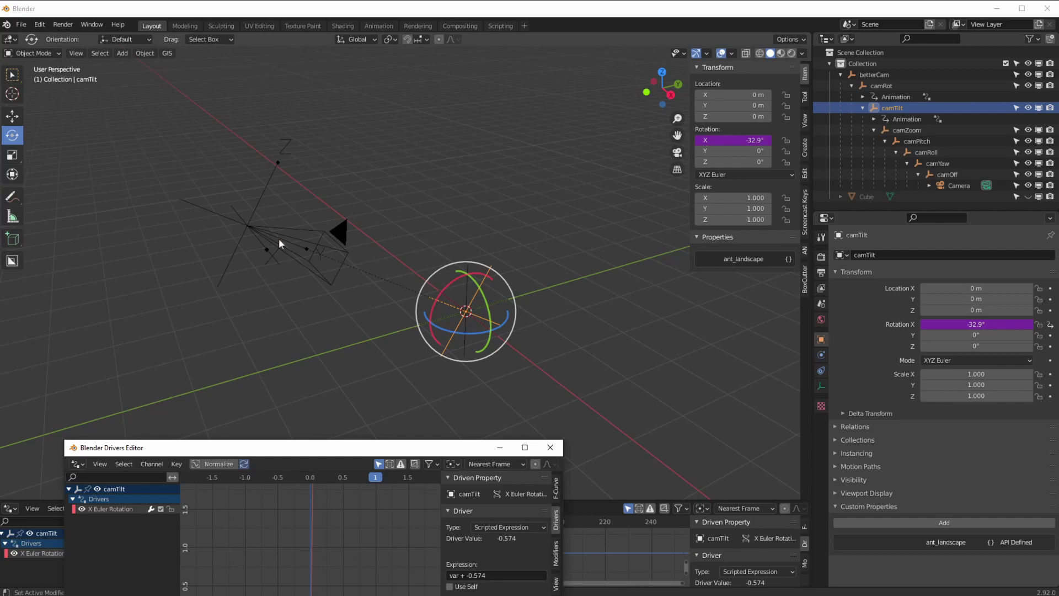
drag(256, 449, 229, 197)
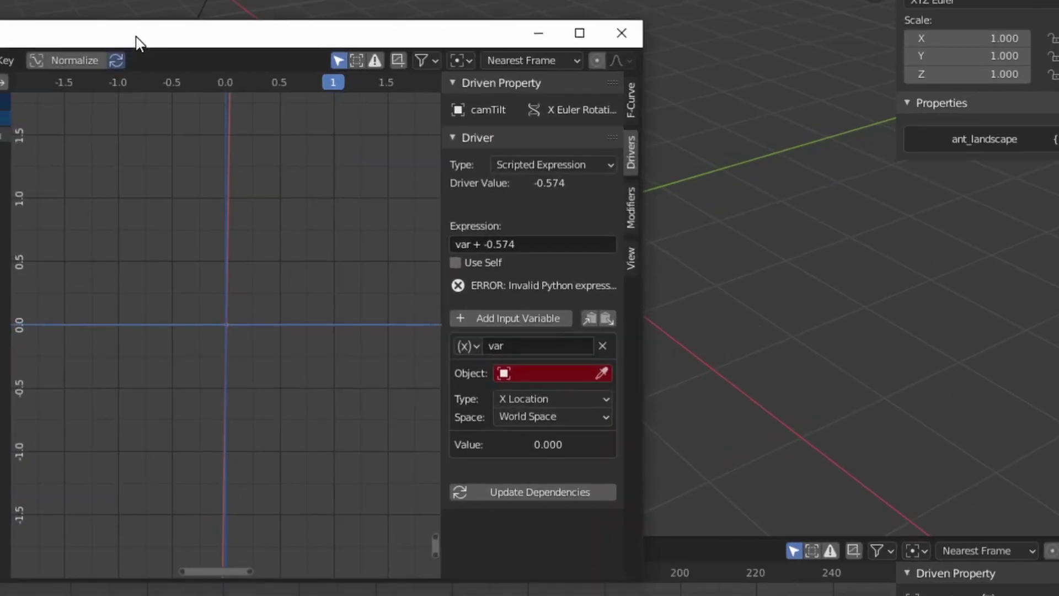
drag(135, 37, 138, 37)
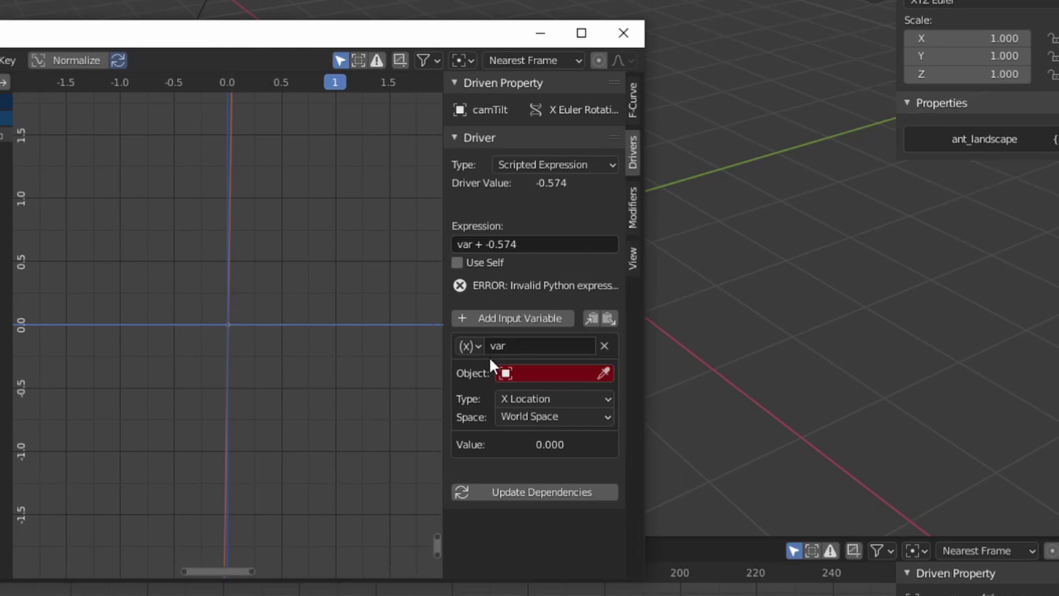
Point the driver's input variable at betterCam and change the variable's type to Single Property
click(601, 373)
click(534, 375)
click(463, 181)
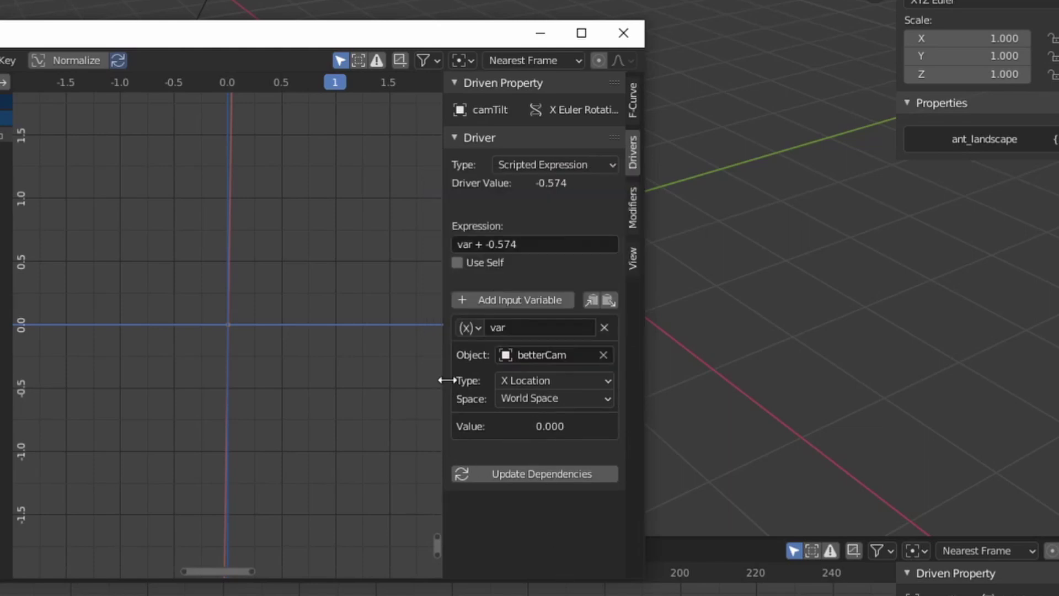
click(468, 328)
click(448, 352)
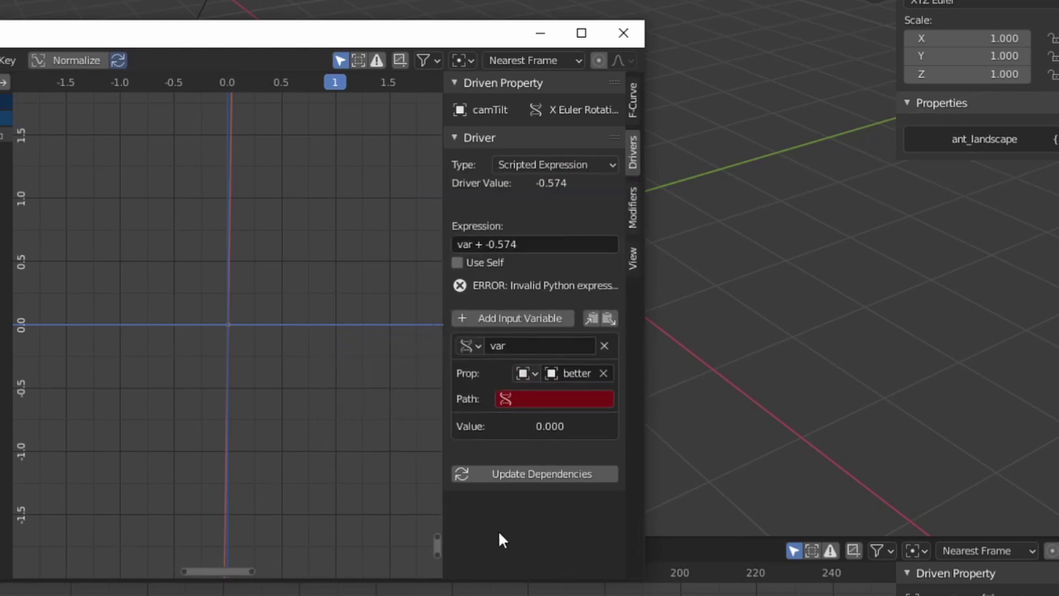
Set the driver variable's data path to ["camtilt"] and update the driver's dependencies
click(531, 398)
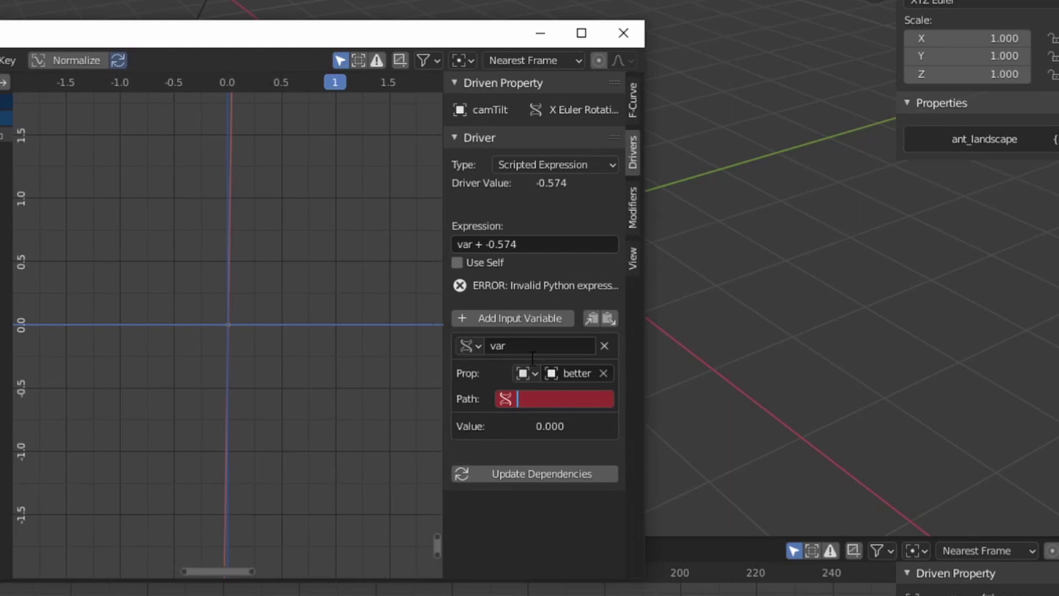
text([""])
key(Left)
key(Left)
text(camtilt)
key(Return)
click(552, 458)
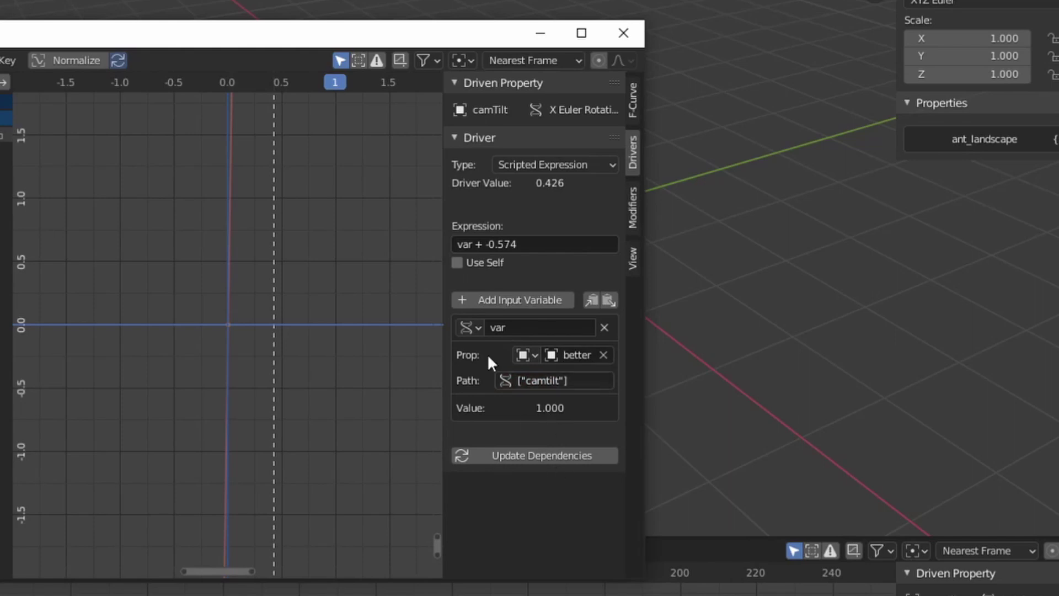
Move the Drivers Editor clear of the rig and reduce the driver expression to var
drag(190, 38, 709, 595)
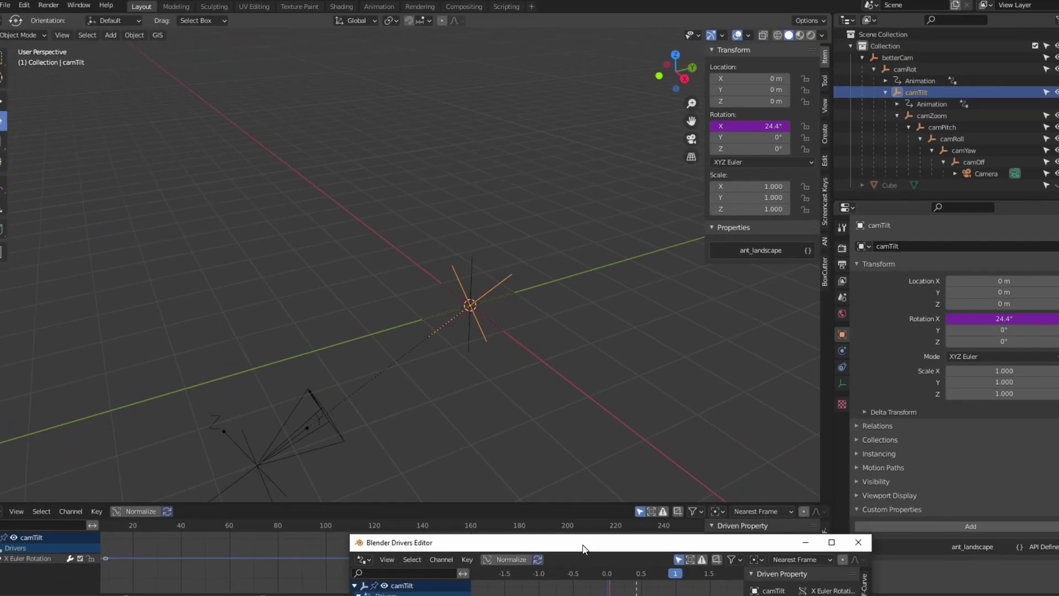
drag(584, 546, 73, 40)
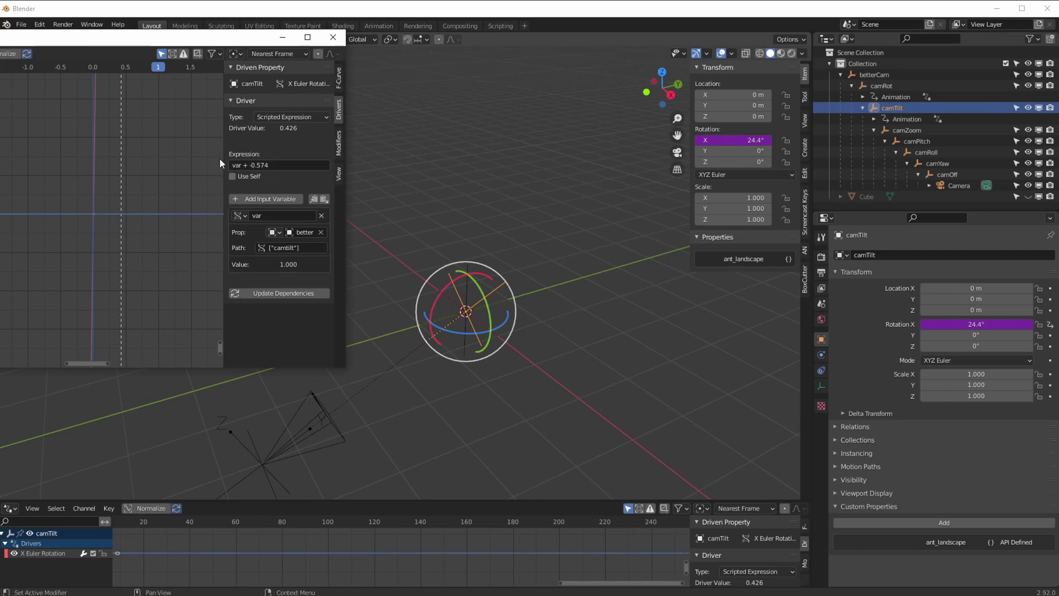
click(265, 166)
key(BackSpace)
key(BackSpace)
key(BackSpace)
key(BackSpace)
key(BackSpace)
key(BackSpace)
key(BackSpace)
key(BackSpace)
key(Return)
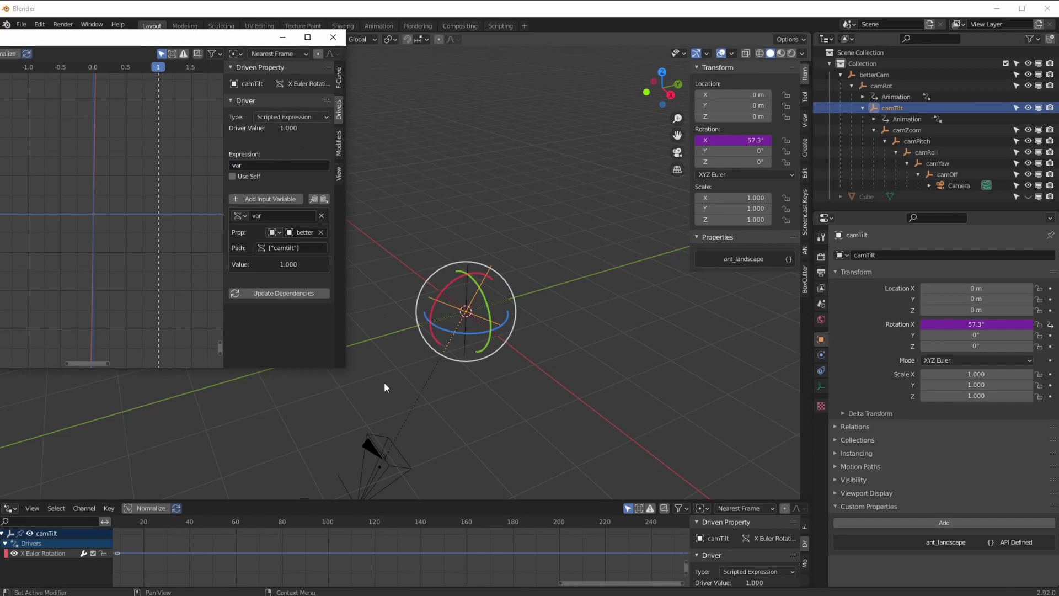
Invert camTilt's driver by changing its expression to var*-1, and move the Drivers Editor clear of the camera
click(264, 164)
click(266, 166)
text(*-1)
key(Return)
drag(155, 37, 428, 261)
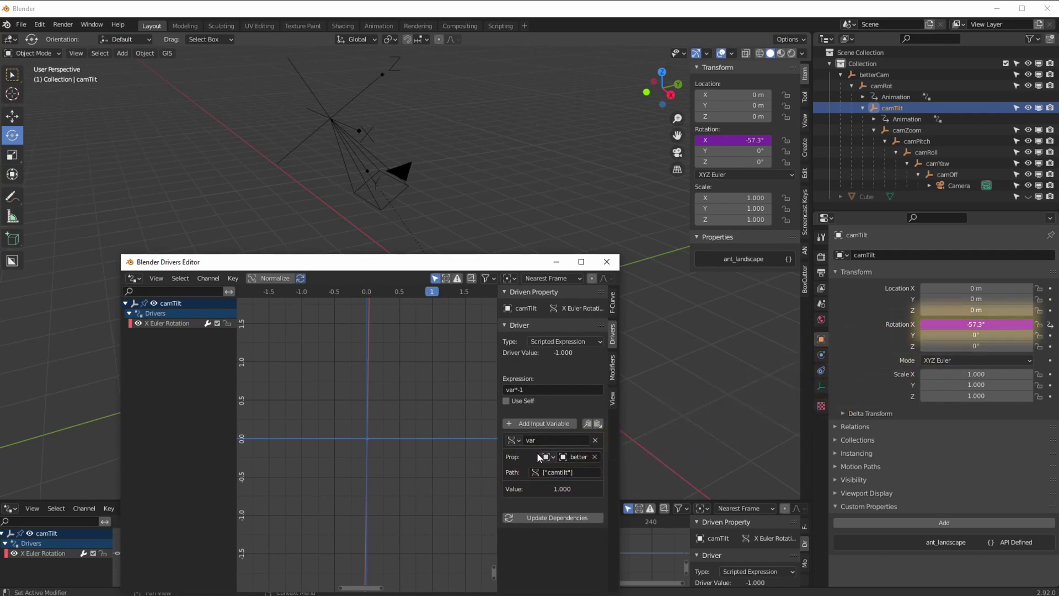
Change camTilt's driver expression to radians(var*-1) and close the Drivers Editor
click(531, 389)
key(Home)
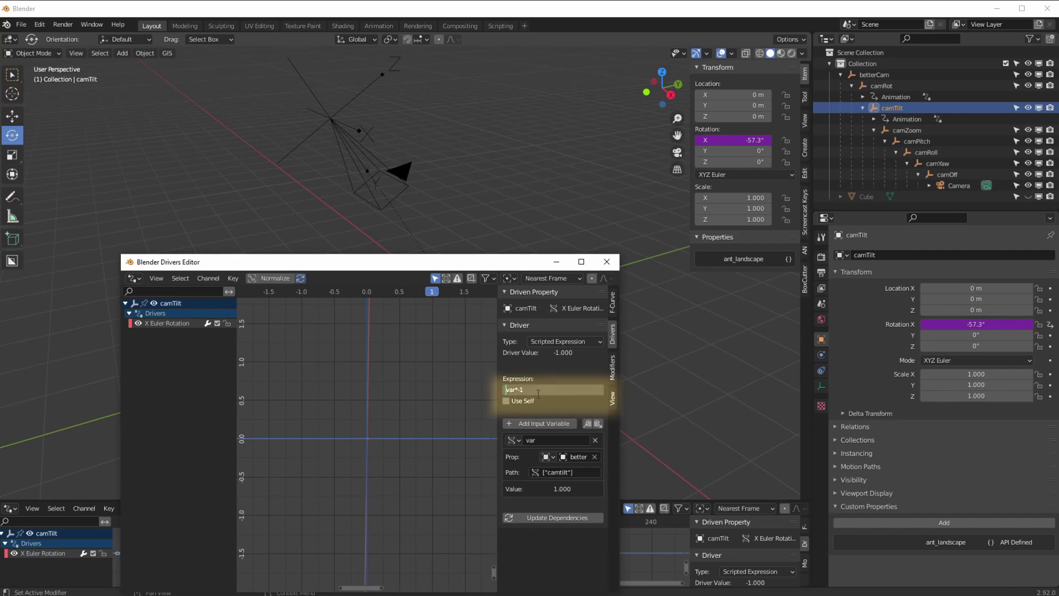
text(rdm)
key(BackSpace)
key(BackSpace)
text(adian)
text(t)
key(BackSpace)
text(s()
text())
key(Return)
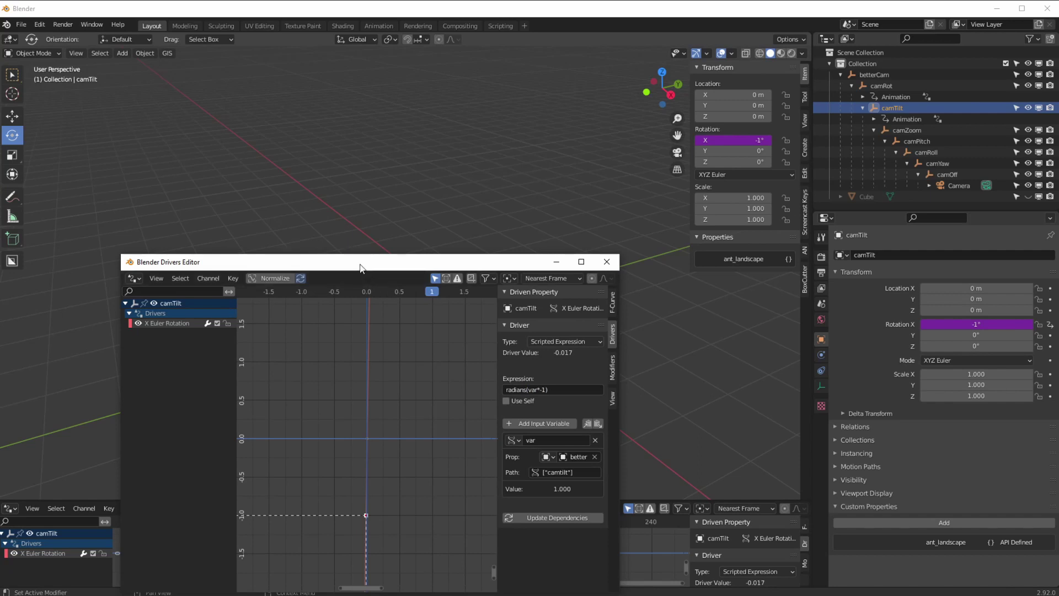
drag(361, 265, 375, 595)
drag(471, 595, 433, 68)
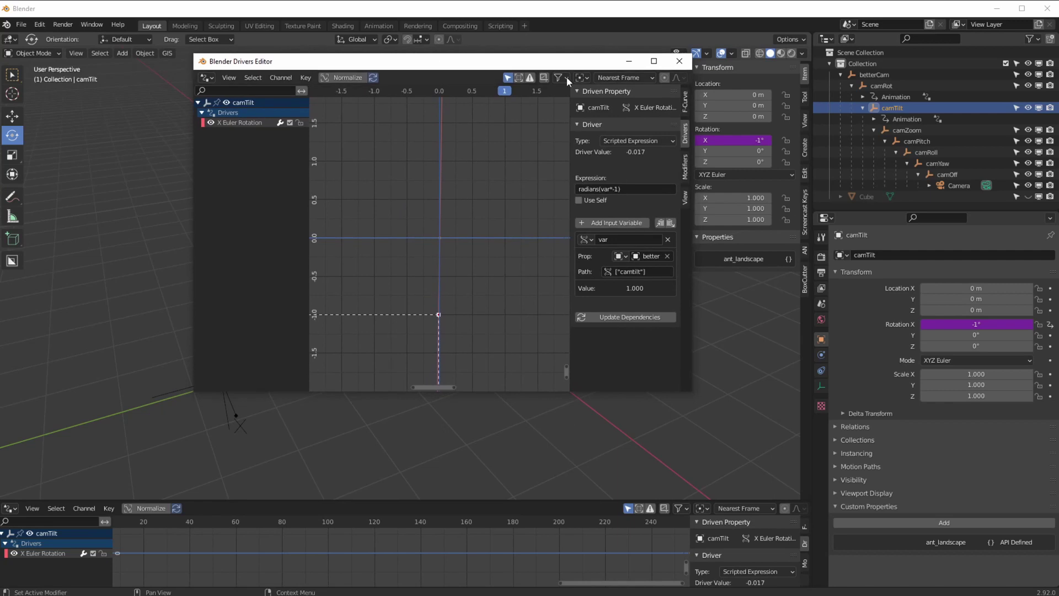
click(679, 61)
Select betterCam and test the rig by setting camrot to -10.550 and camtilt to 34.600
click(867, 76)
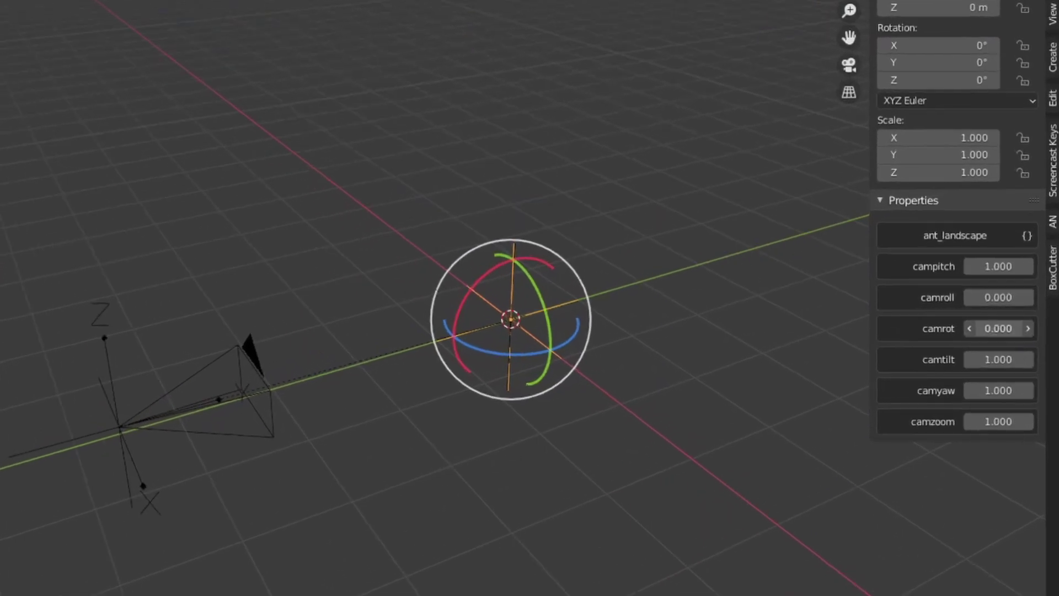
drag(771, 317, 742, 318)
drag(998, 328, 1018, 328)
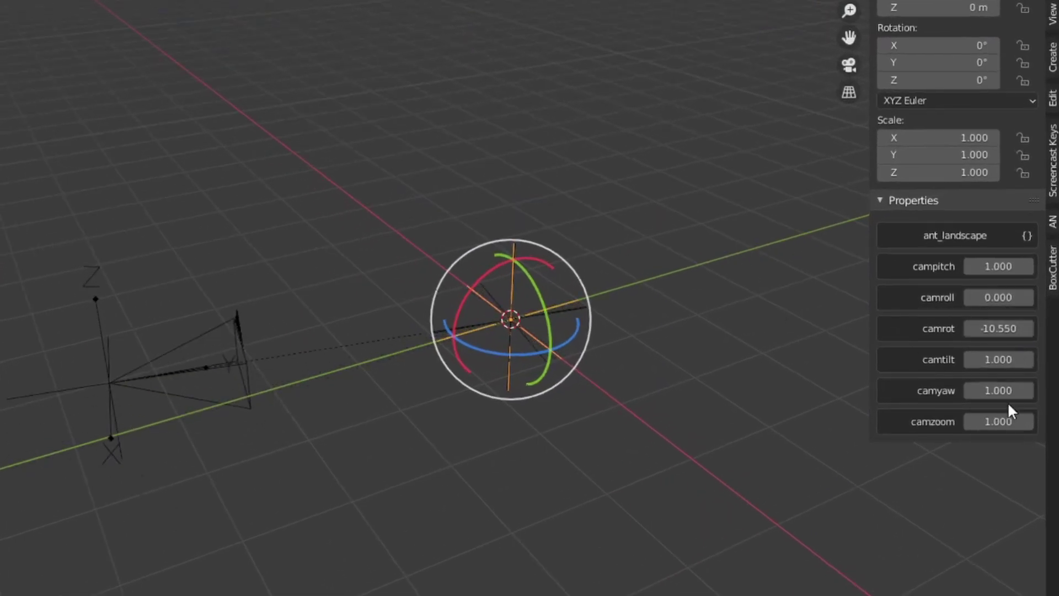
drag(975, 355, 218, 359)
click(987, 422)
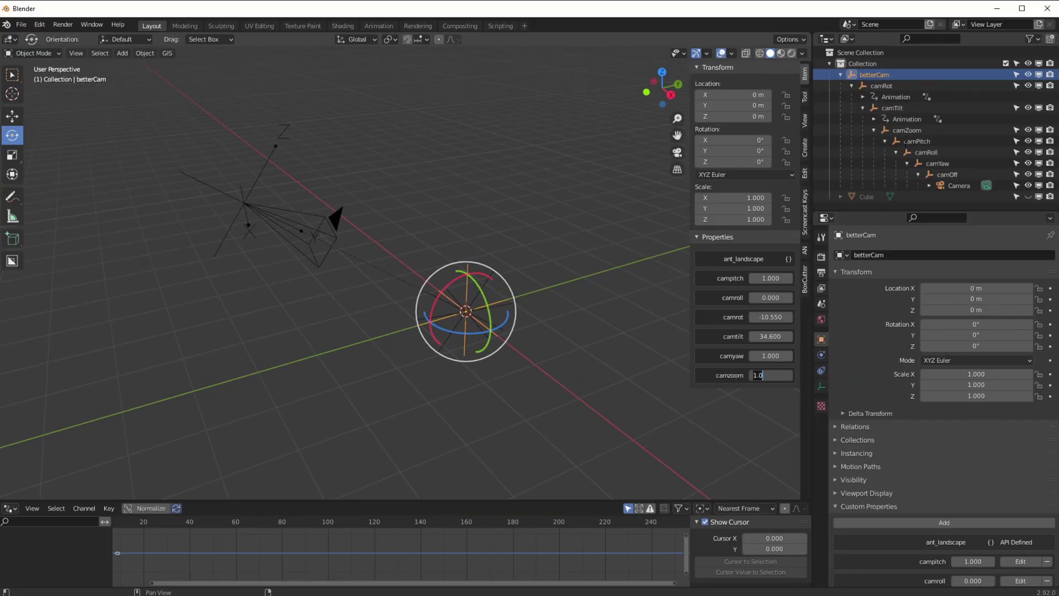
Select camZoom and try out its Y location, resetting it to 0 and then shifting it to -6.24 m
click(902, 131)
drag(962, 300, 1048, 301)
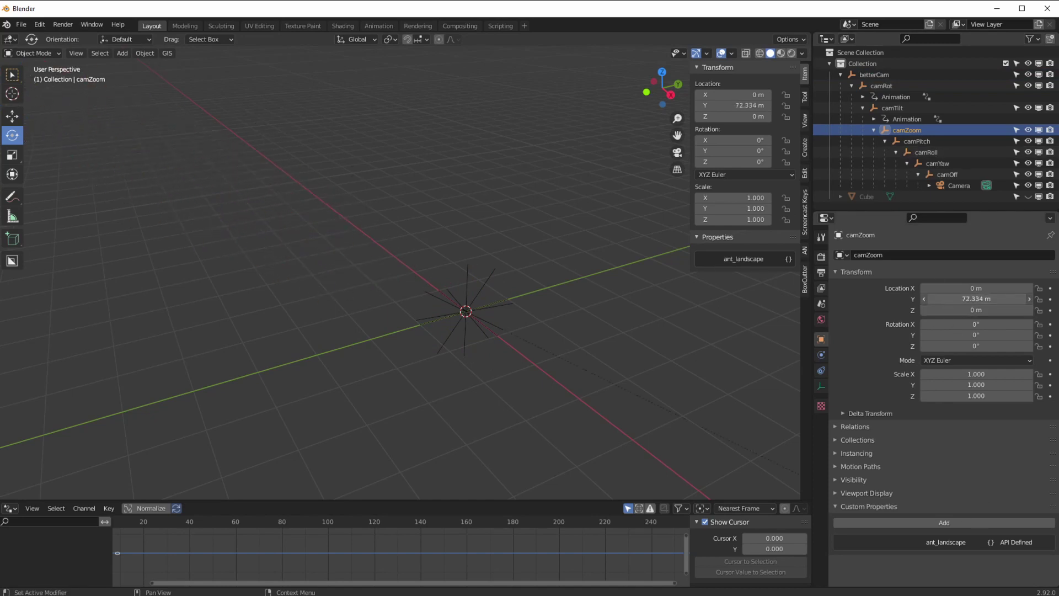
click(964, 301)
text(0)
key(Return)
drag(964, 301, 929, 300)
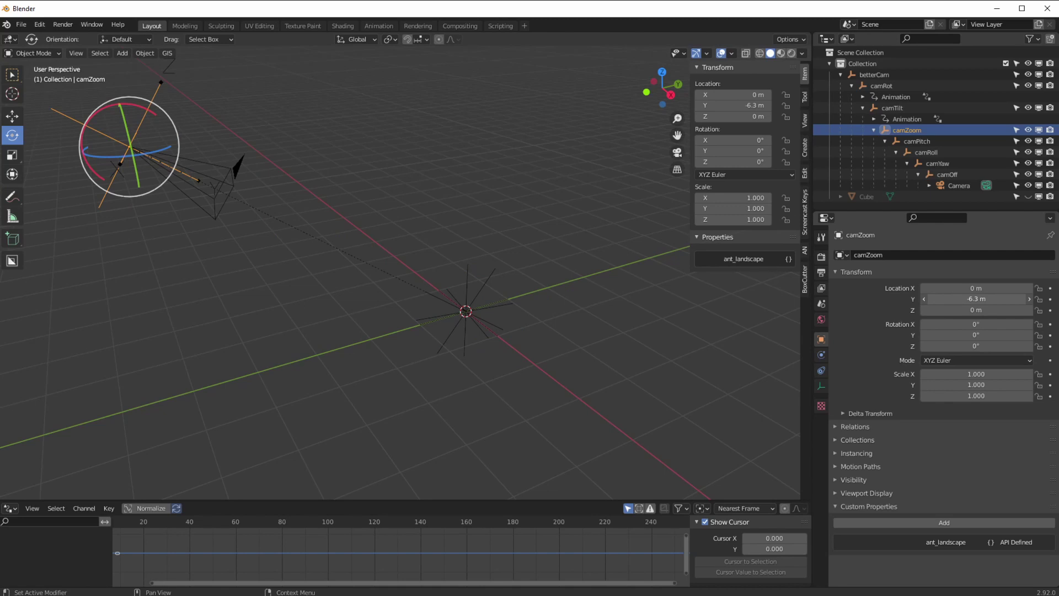
drag(928, 301, 932, 300)
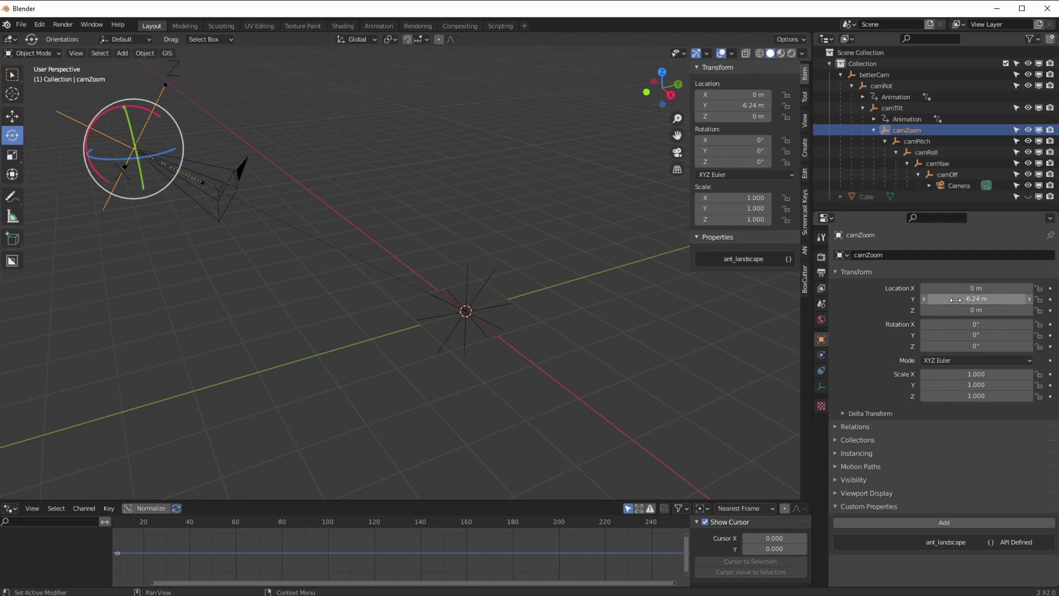
Add a driver to camZoom's Y location and open it in the Drivers Editor
right_click(957, 300)
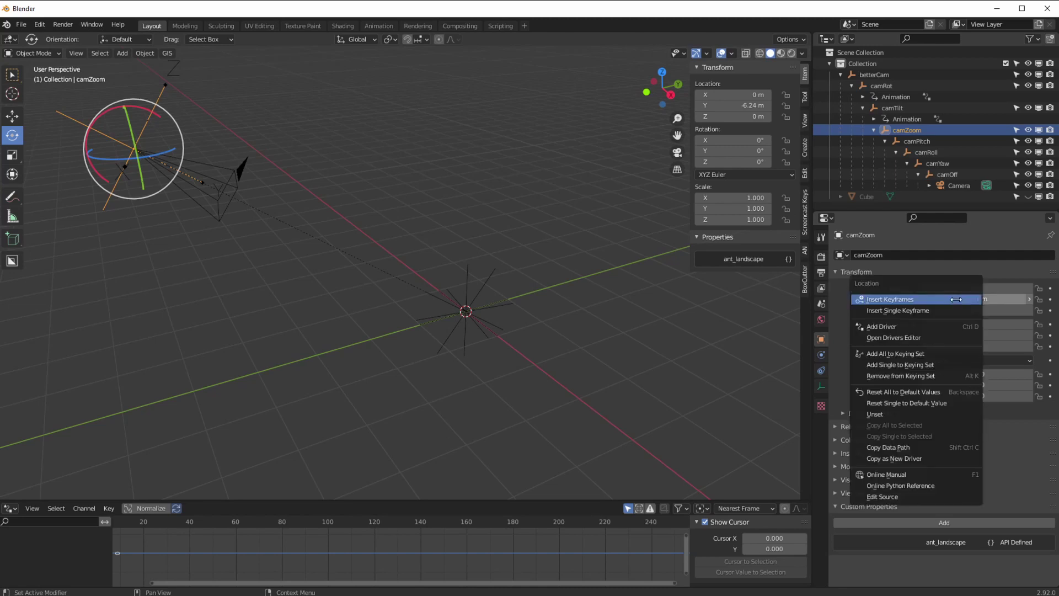
click(938, 326)
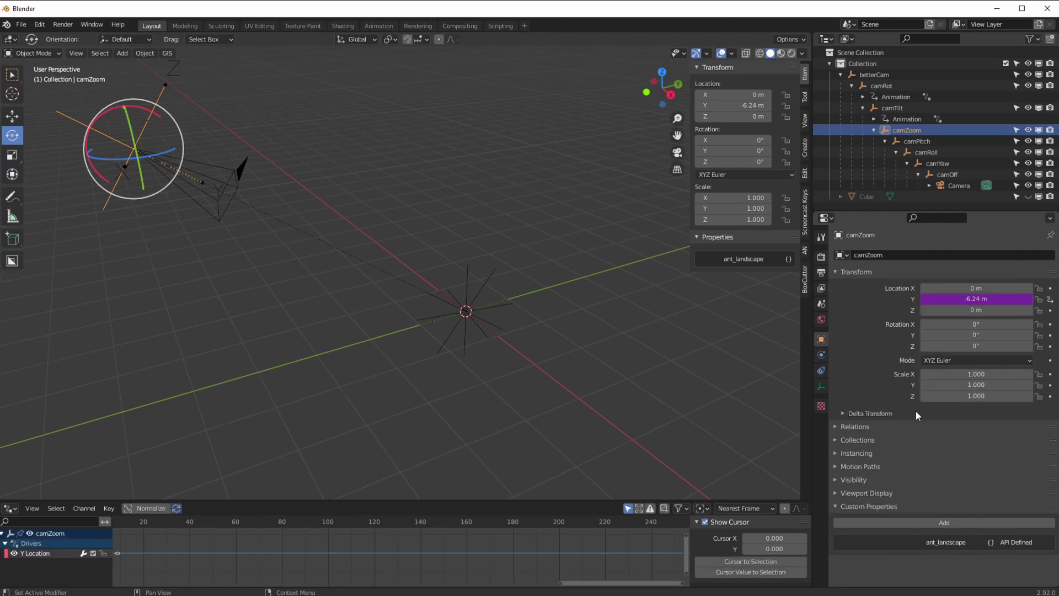
right_click(958, 299)
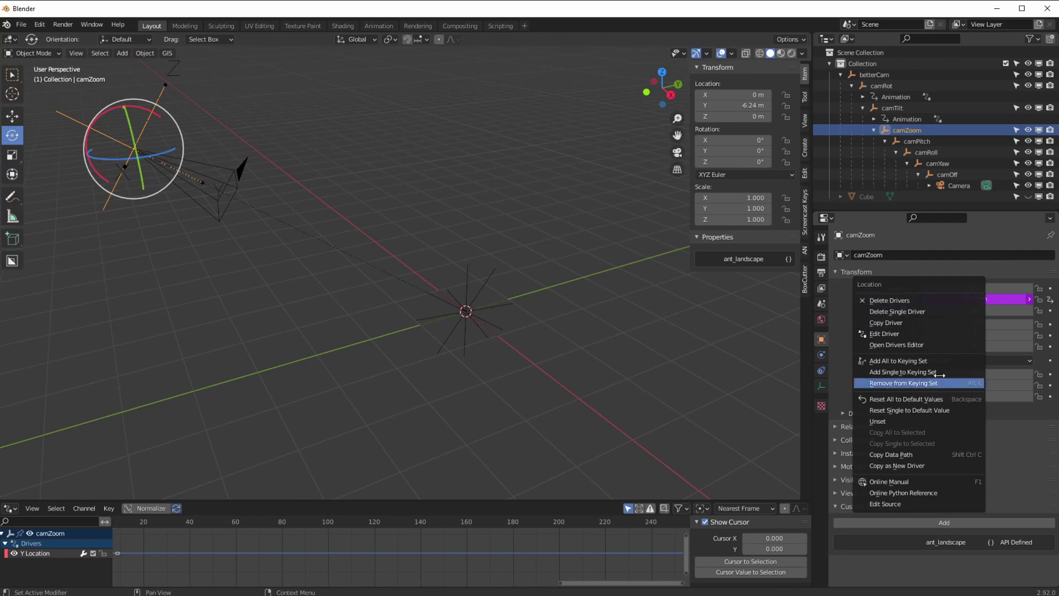
click(938, 344)
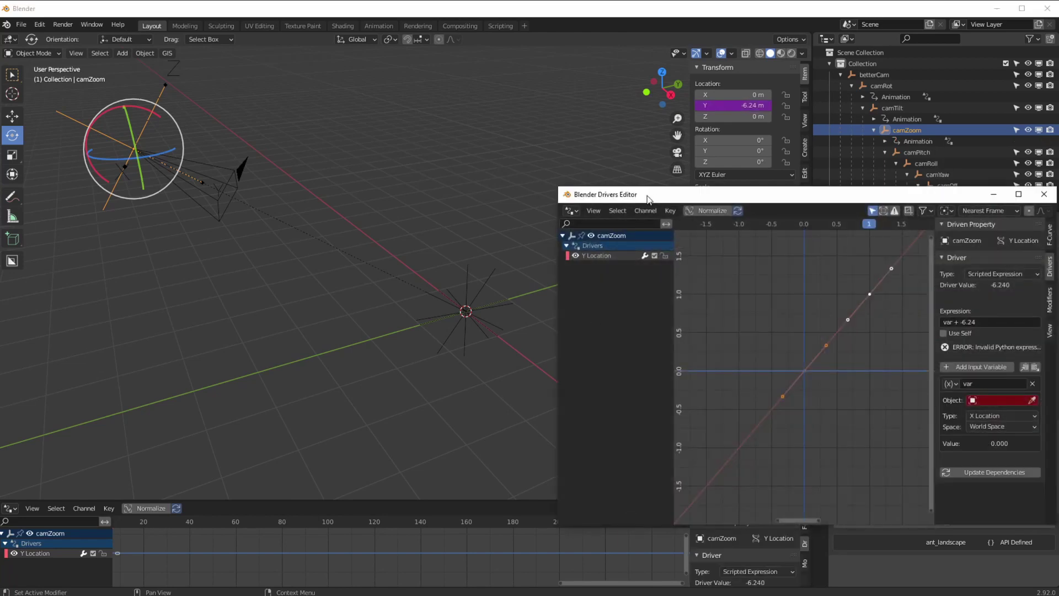
drag(659, 194, 186, 250)
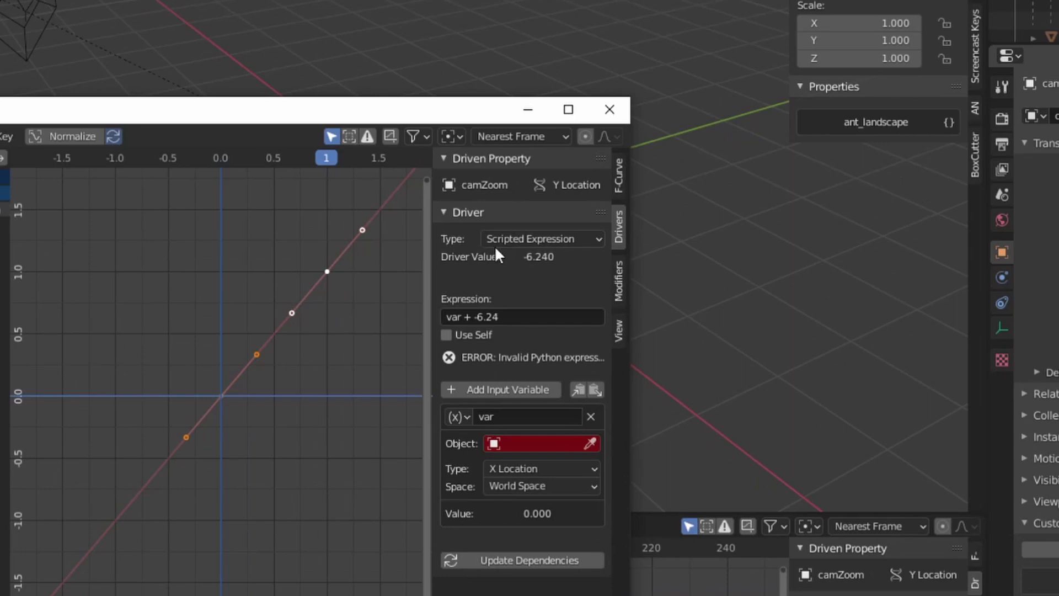
Reduce camZoom's driver expression to var and move the Drivers Editor clear of the rig
click(465, 320)
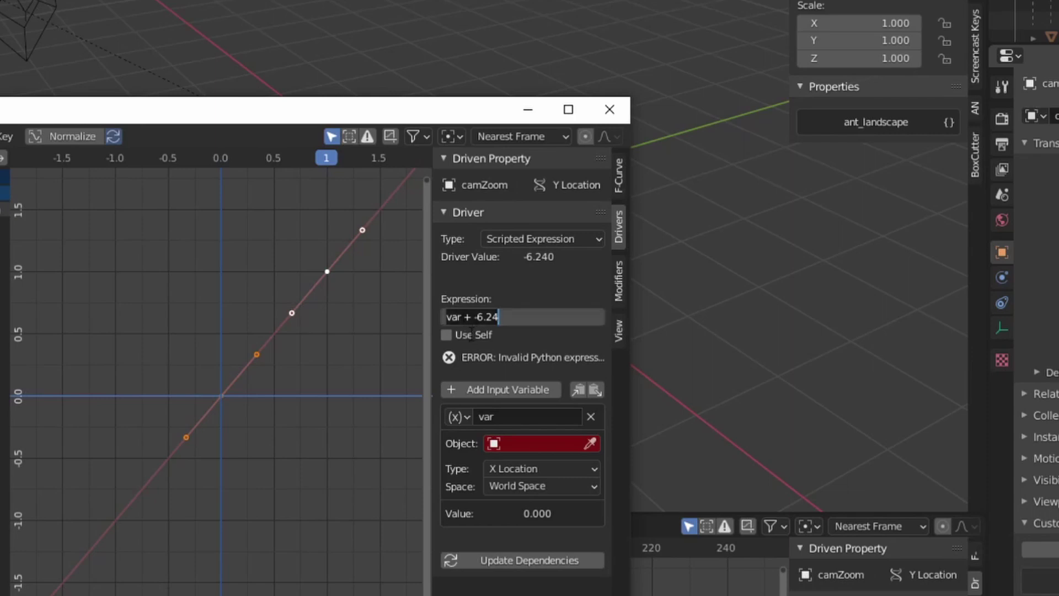
click(465, 320)
drag(465, 321, 574, 330)
key(BackSpace)
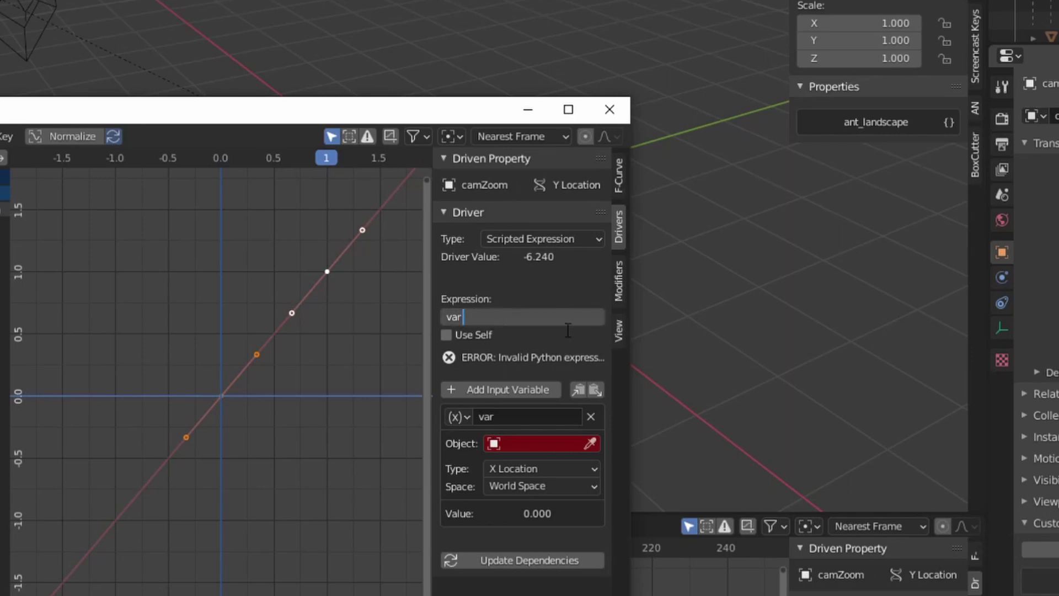
key(Return)
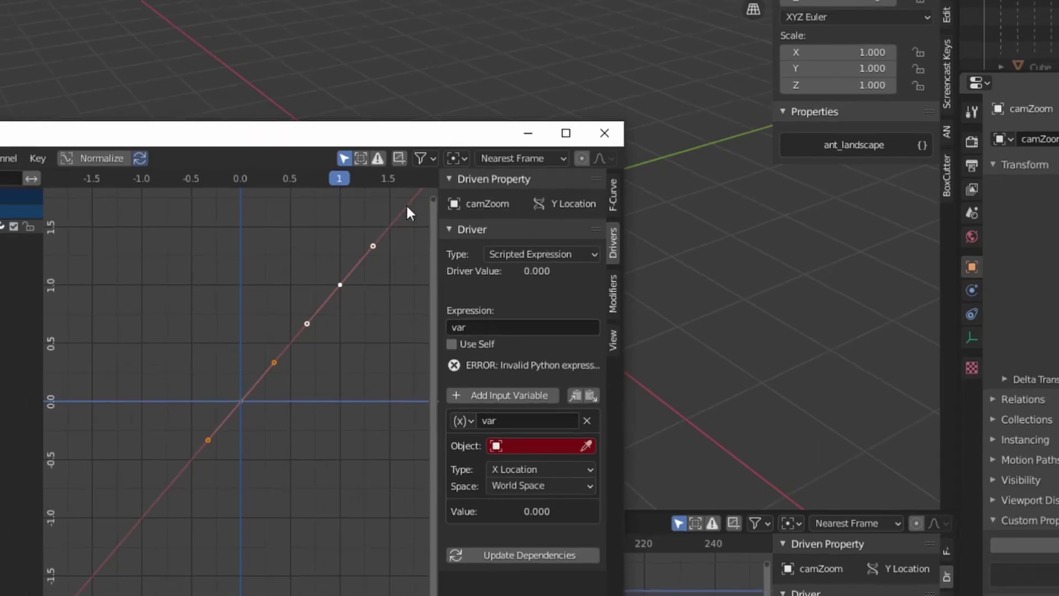
drag(270, 105, 378, 358)
drag(436, 408, 437, 386)
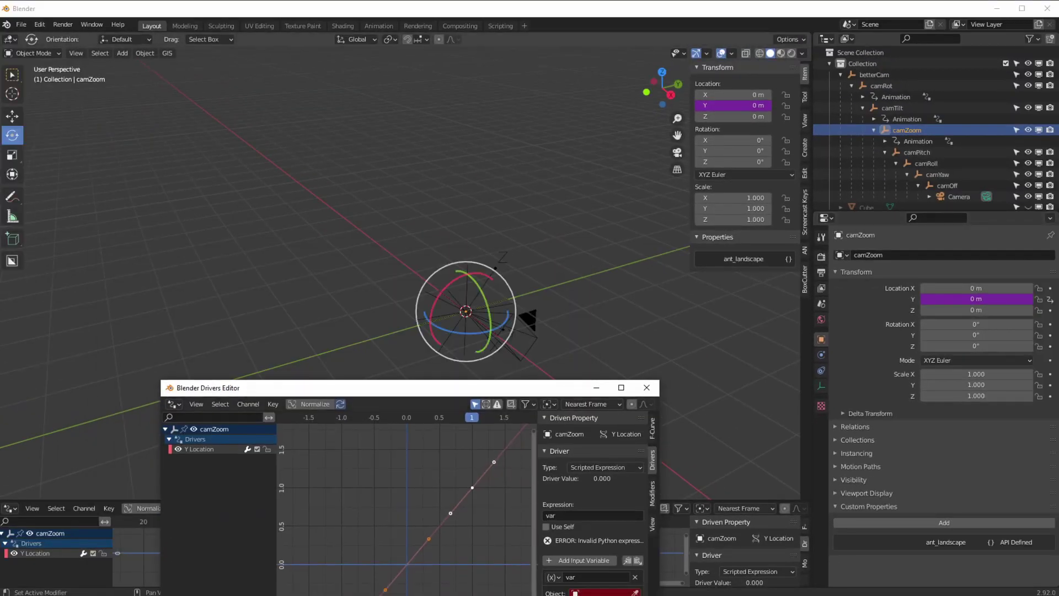
Point camZoom's driver variable at betterCam and change the variable's type to Single Property
click(586, 592)
click(546, 478)
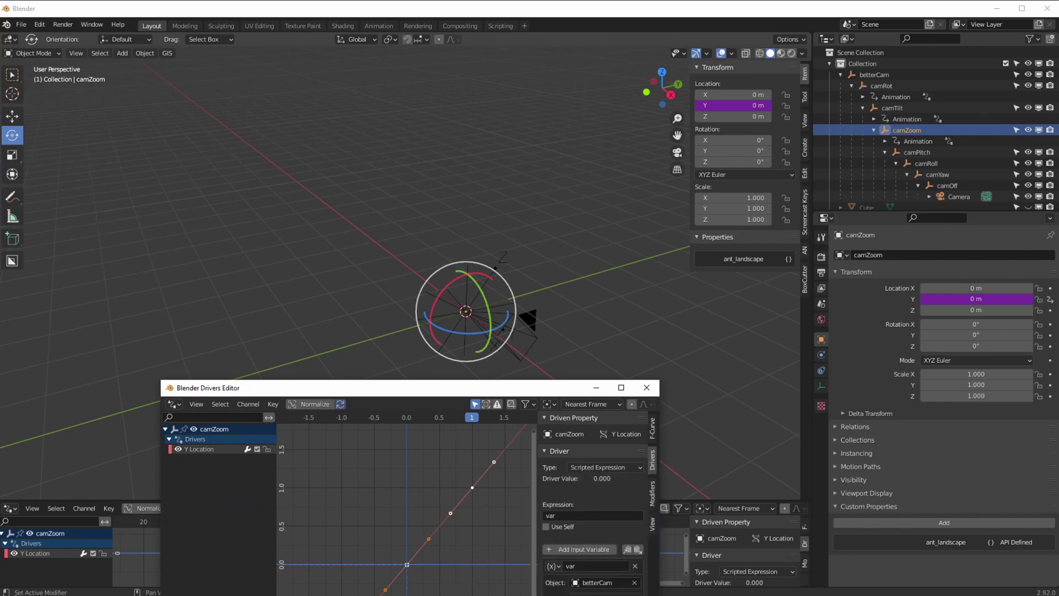
click(553, 566)
click(508, 566)
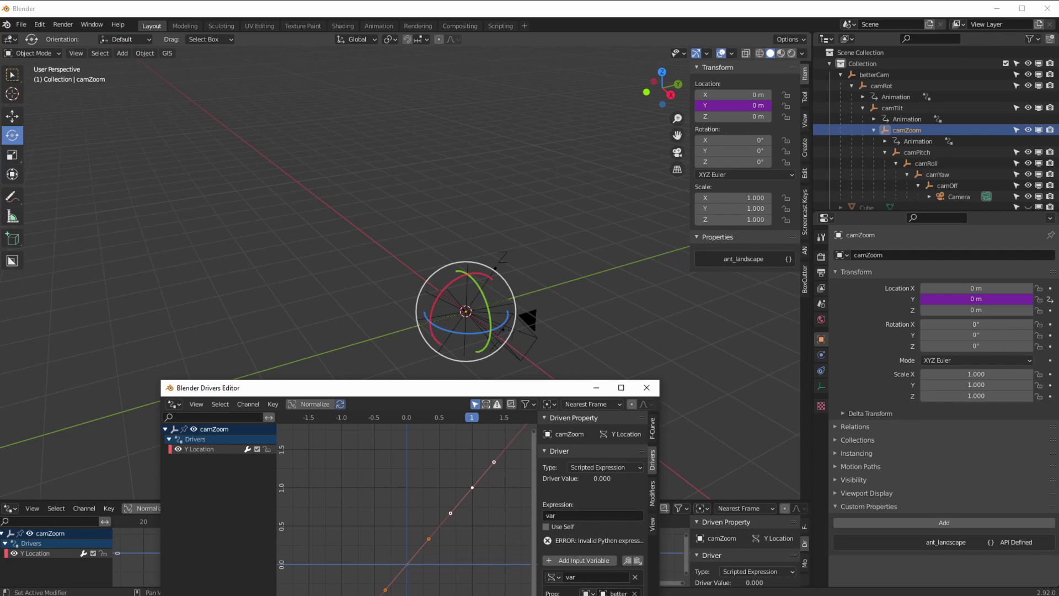
Copy the data path of betterCam's camzoom custom property
click(874, 74)
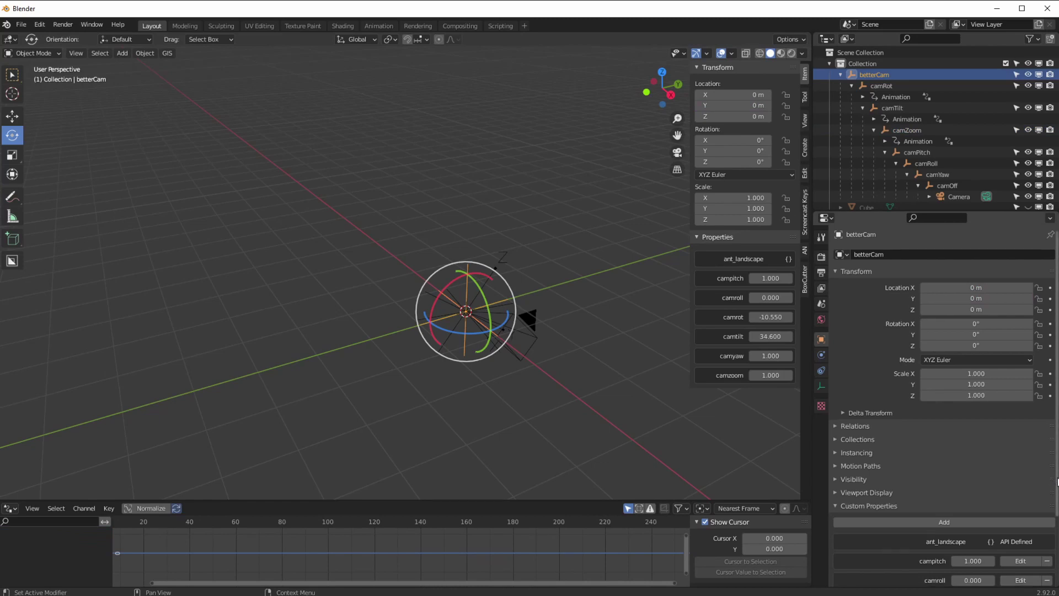
scroll(987, 559, down, 3)
right_click(967, 575)
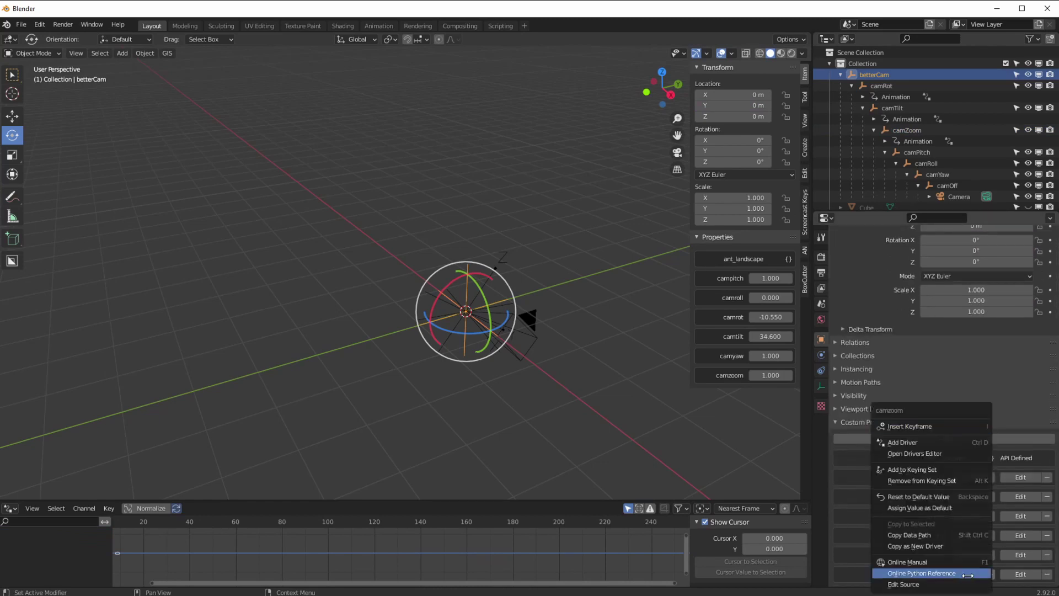
click(955, 535)
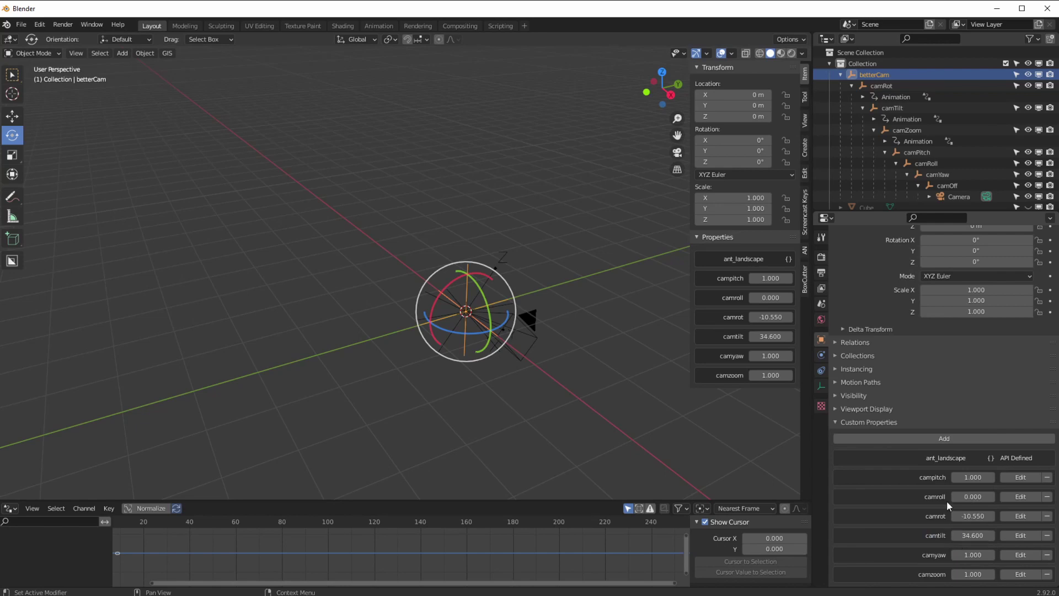
Set the path of camZoom's driver variable to ["camzoom"], resizing the docked Drivers Editor to fit its settings
click(905, 135)
right_click(960, 302)
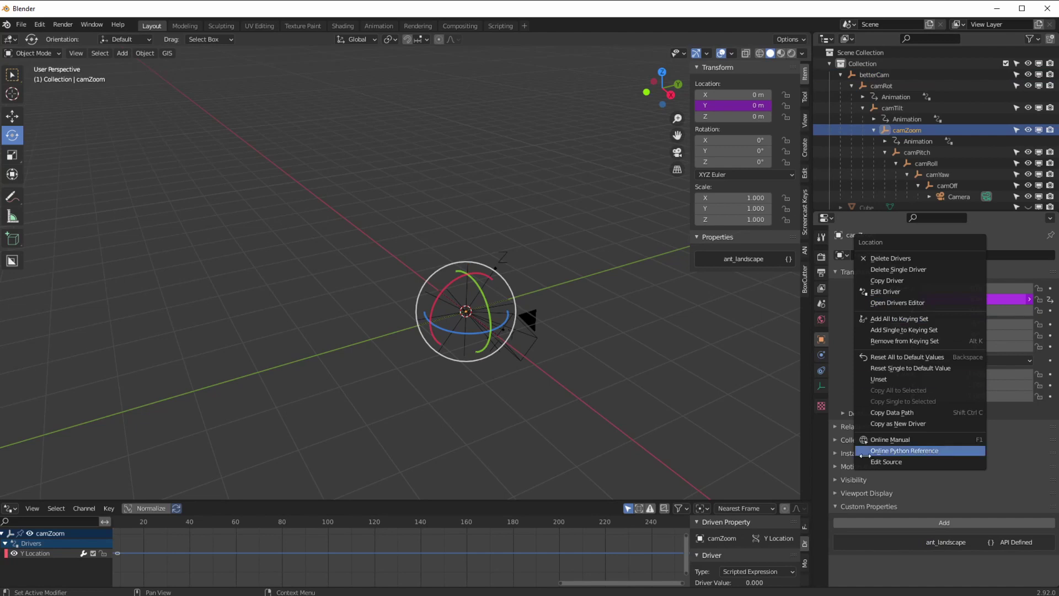
drag(703, 500, 703, 276)
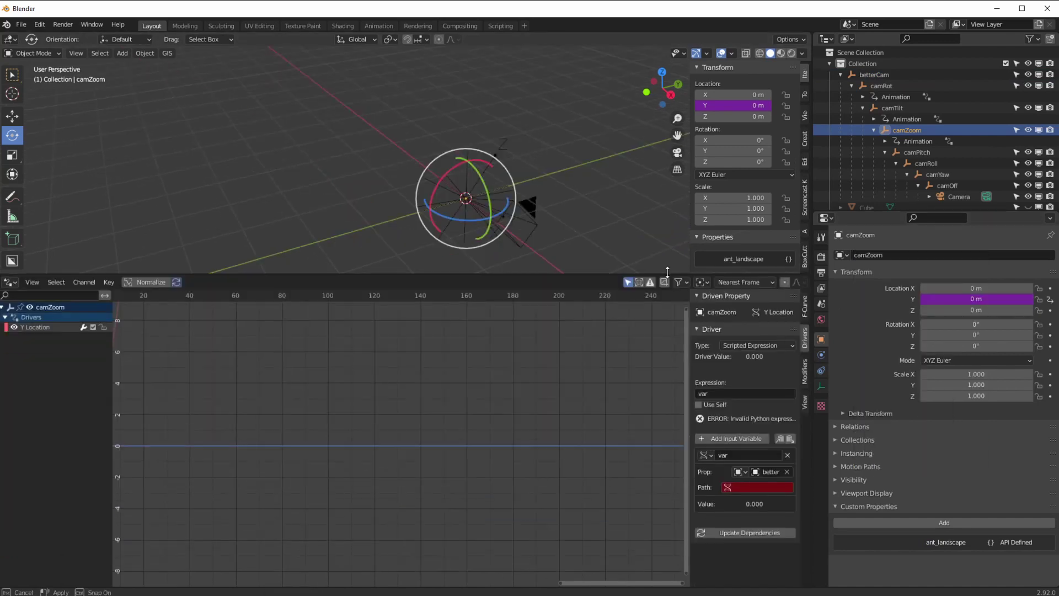
right_click(745, 488)
click(772, 488)
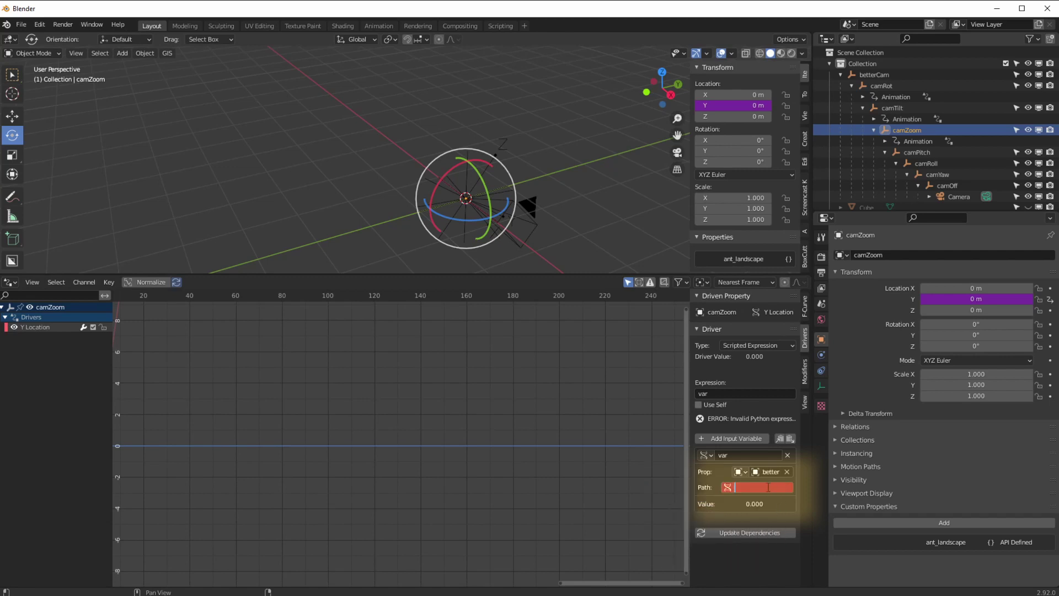
key(ctrl+v)
key(Return)
drag(446, 274, 446, 337)
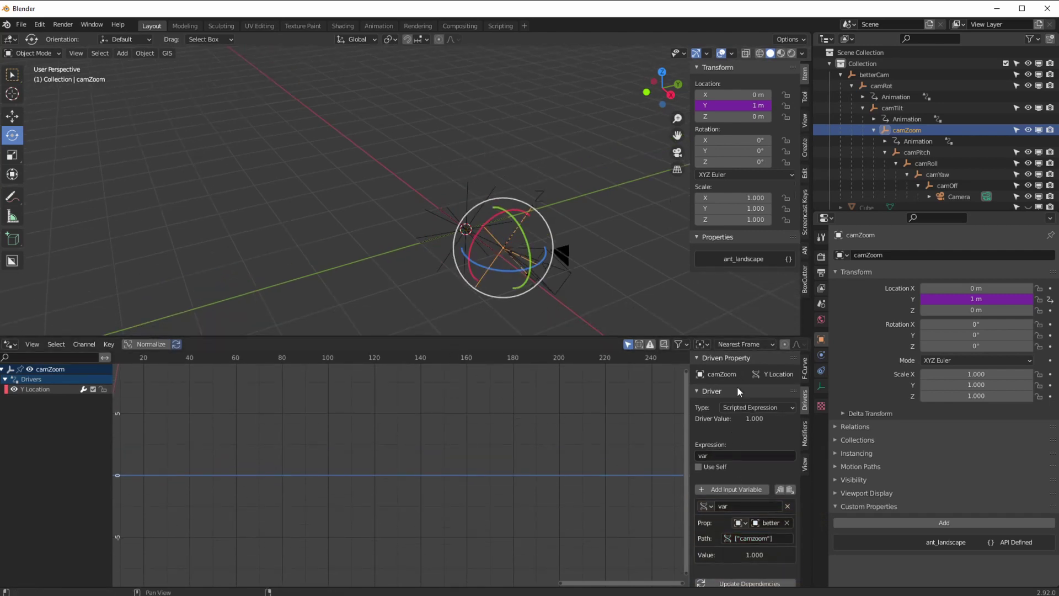
drag(570, 336, 569, 316)
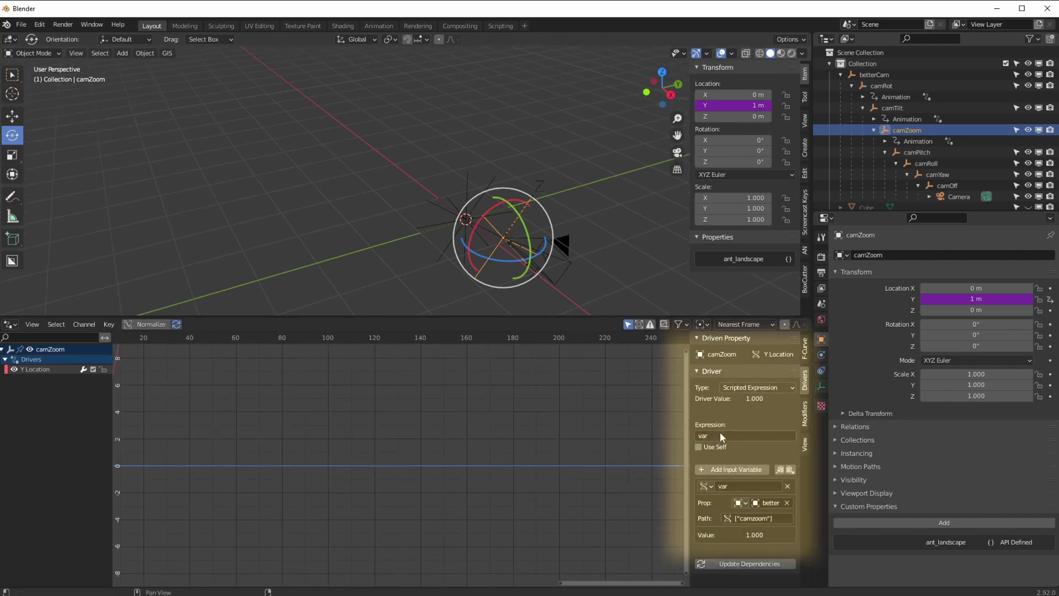
Invert camZoom's driver by changing its expression to var*-1
click(710, 488)
click(718, 435)
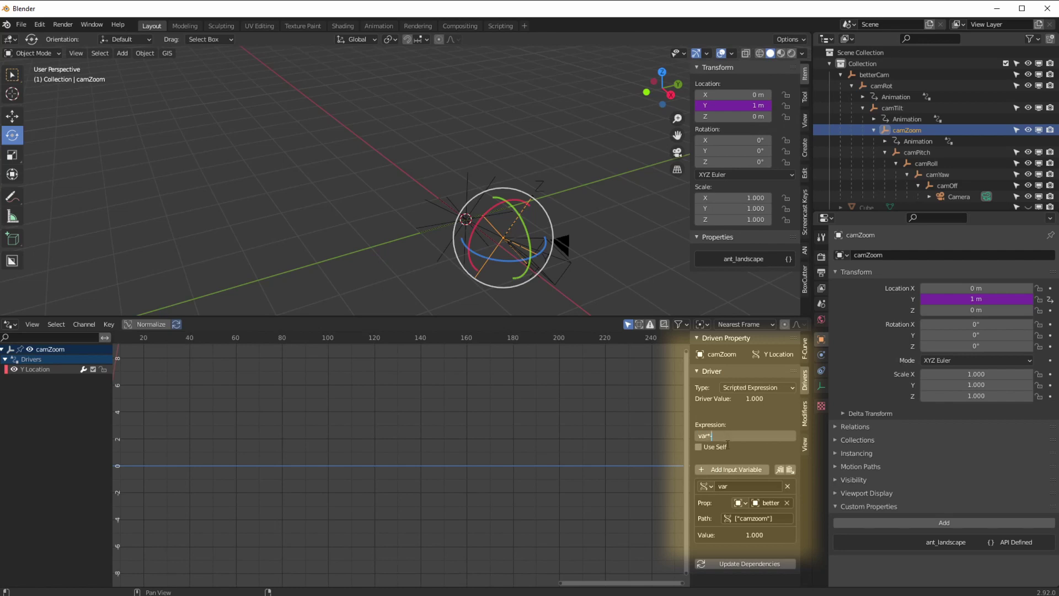
key(Return)
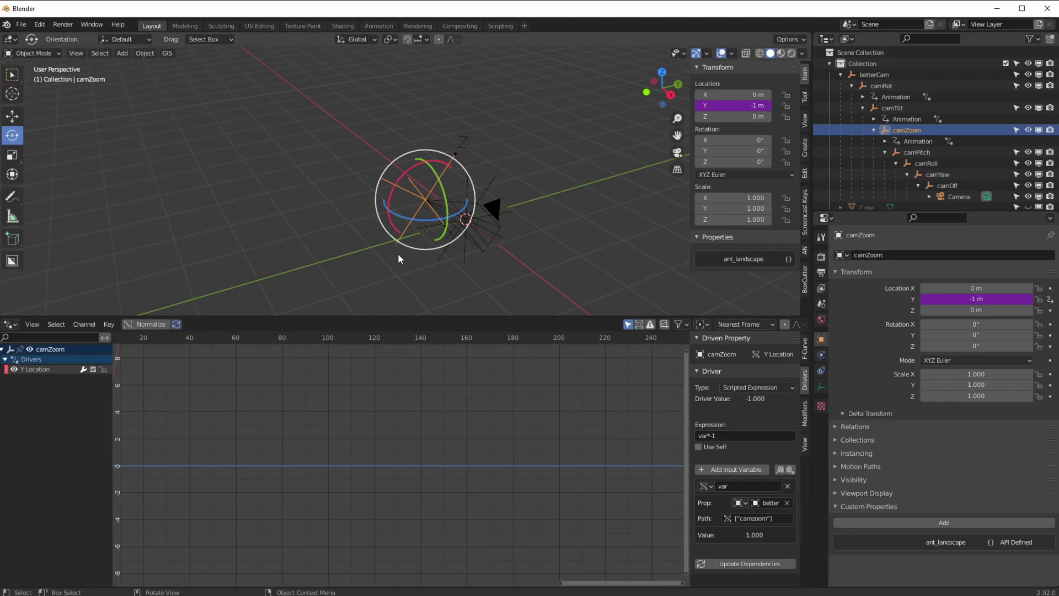
Select betterCam, shrink the docked Drivers Editor, and test the zoom by setting camzoom to 6.820
middle_drag(420, 265, 547, 231)
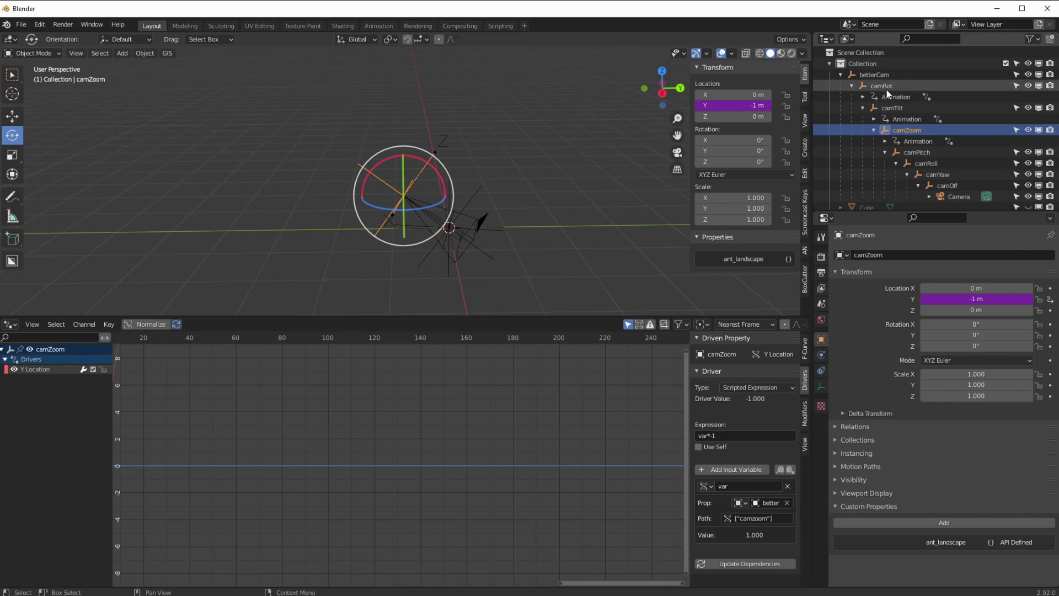
click(874, 75)
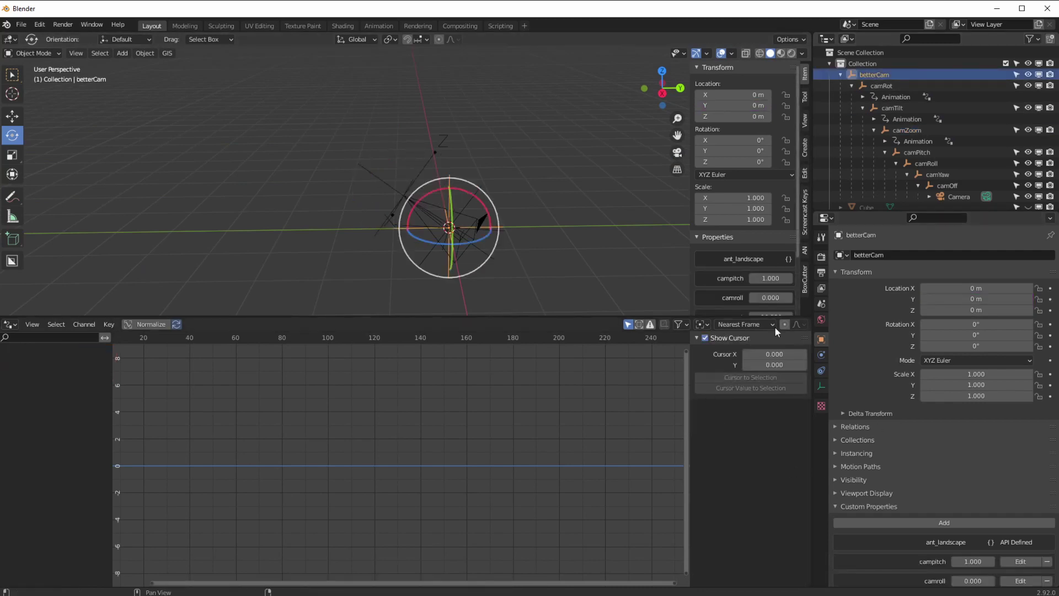
drag(709, 316, 717, 552)
drag(768, 376, 851, 375)
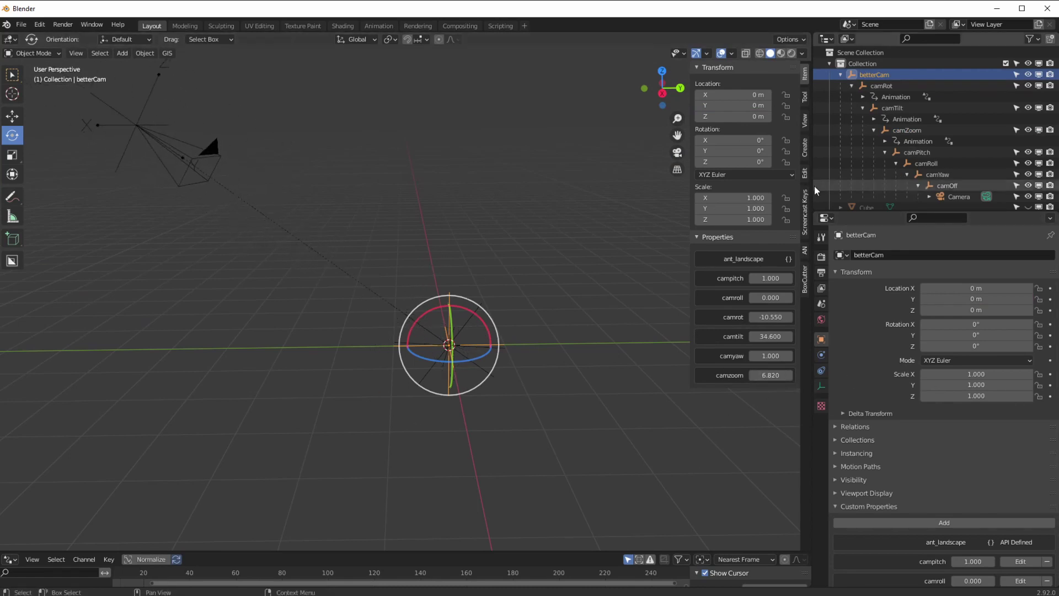
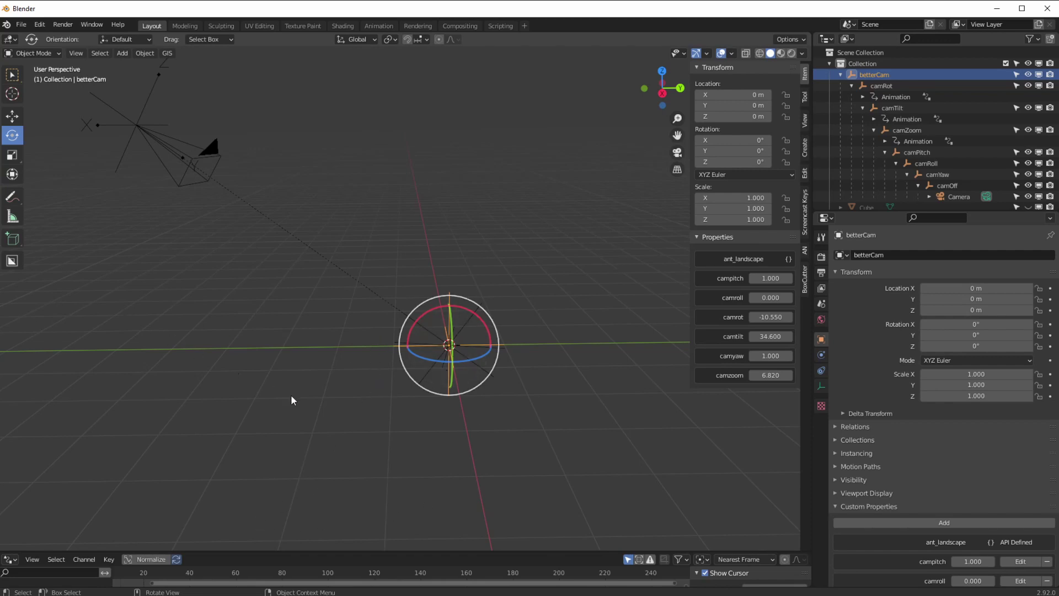
Select camPitch and test its rotation axes, undoing trial rotations and leaving its X rotation at 25°
middle_drag(284, 395, 609, 413)
click(916, 152)
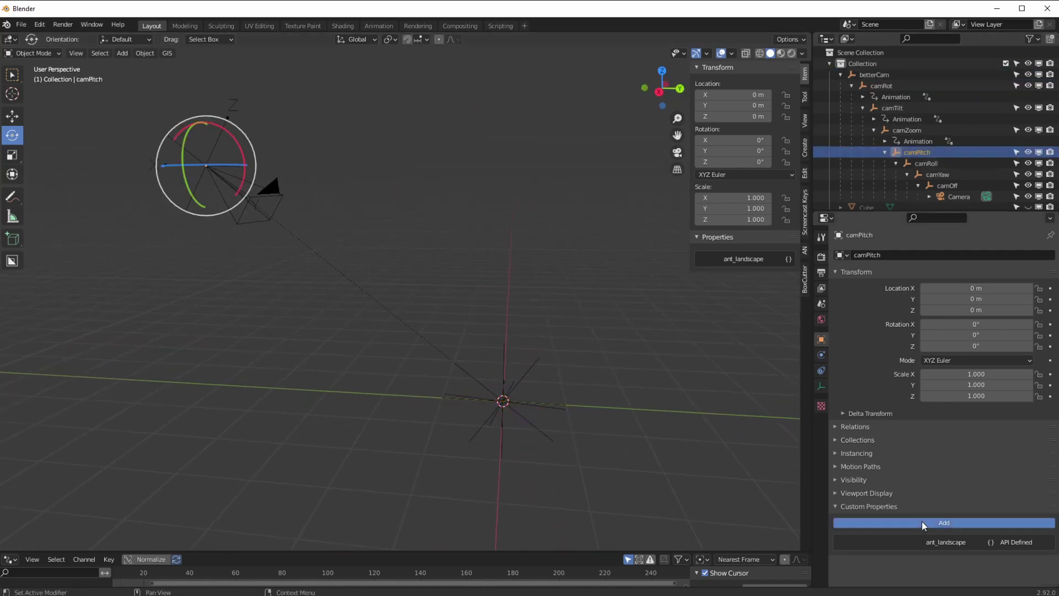
click(1045, 562)
mouse_move(962, 327)
mouse_down()
mouse_move(945, 327)
mouse_move(969, 327)
mouse_move(955, 336)
mouse_up()
key(ctrl+z)
drag(963, 347, 987, 325)
key(ctrl+z)
key(ctrl+z)
middle_drag(696, 346, 726, 347)
drag(968, 326, 950, 325)
middle_drag(524, 241, 508, 241)
Add a driver to camPitch's X rotation and open it in the Drivers Editor window
key(ctrl+d)
drag(941, 260, 612, 232)
click(571, 337)
text(va)
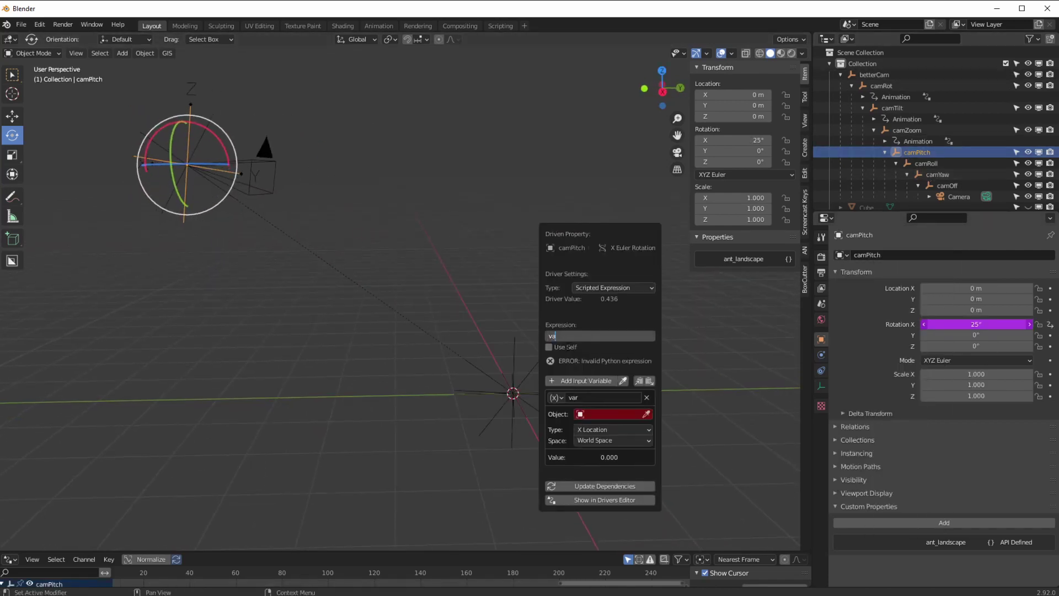
key(Return)
click(604, 500)
drag(419, 385, 399, 216)
Rename camPitch's driver variable to me and link it as a single property of betterCam with path ["campitch"]
click(573, 405)
text(me)
click(535, 406)
click(482, 418)
click(614, 421)
click(877, 73)
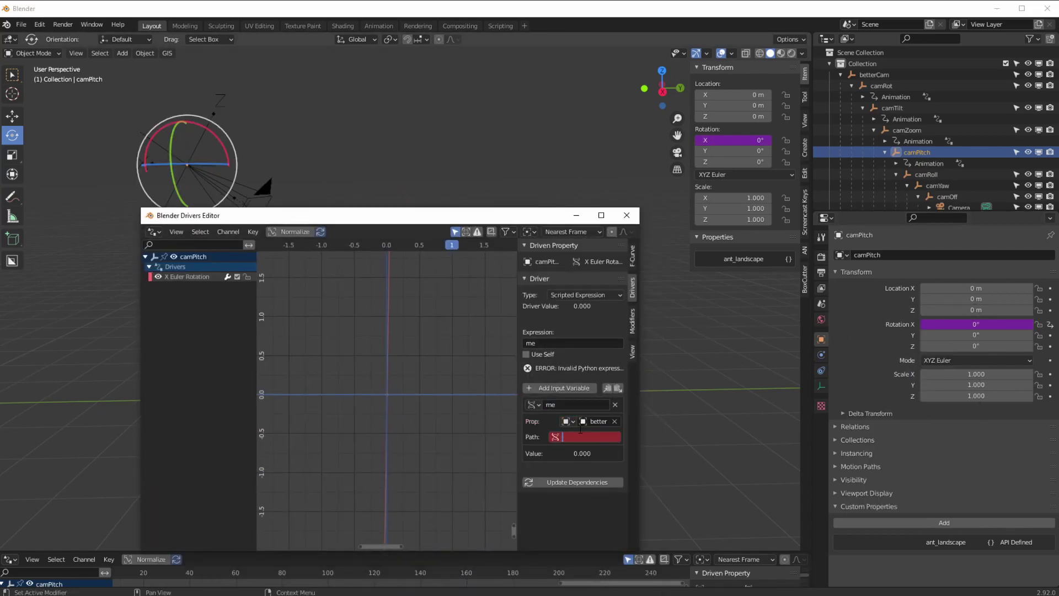
text(a)
key(Return)
Move the Drivers Editor aside, check the campitch link from betterCam, and return to camPitch's driver
drag(496, 215, 580, 191)
click(874, 74)
key(alt+Tab)
click(917, 153)
key(alt+Tab)
Set camPitch's driver expression to radians(me), correcting the misspelled function name
click(623, 315)
text(radins(me))
key(Return)
click(618, 313)
click(615, 314)
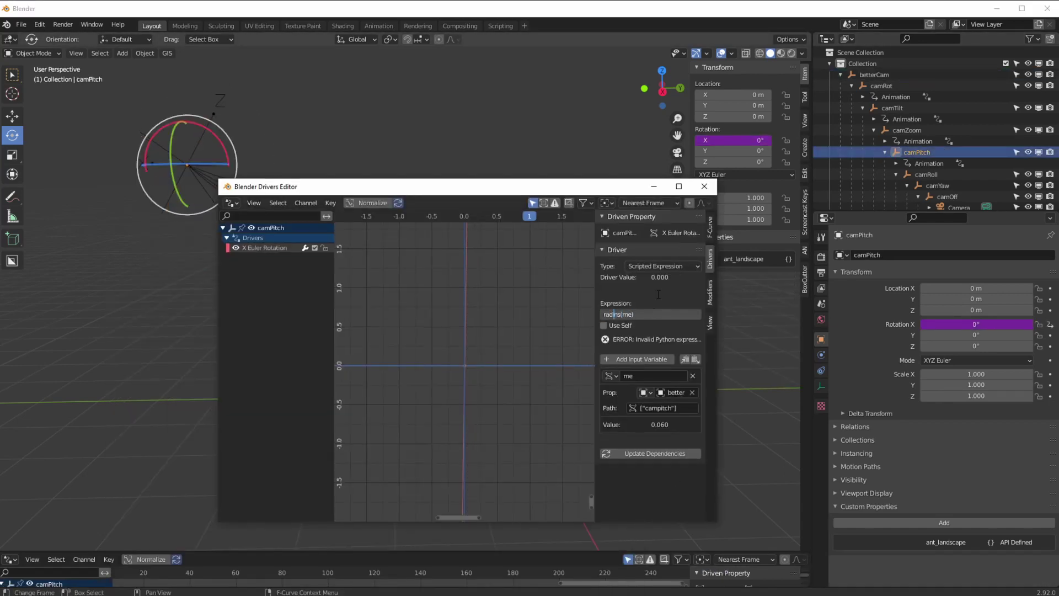
text(a)
key(Return)
Close the Drivers Editor and test the camera pitch with betterCam's campitch property
click(705, 186)
click(874, 75)
mouse_move(770, 279)
mouse_down()
mouse_move(794, 279)
mouse_move(770, 279)
mouse_up()
Add a driver to camRoll's Y rotation with the expression radians(var)
click(926, 174)
drag(975, 335, 979, 335)
key(ctrl+d)
drag(954, 269, 414, 168)
click(410, 271)
text(radians(var))
key(Return)
Link camRoll's driver variable as a single property of betterCam with the path to camroll, and select betterCam
click(407, 349)
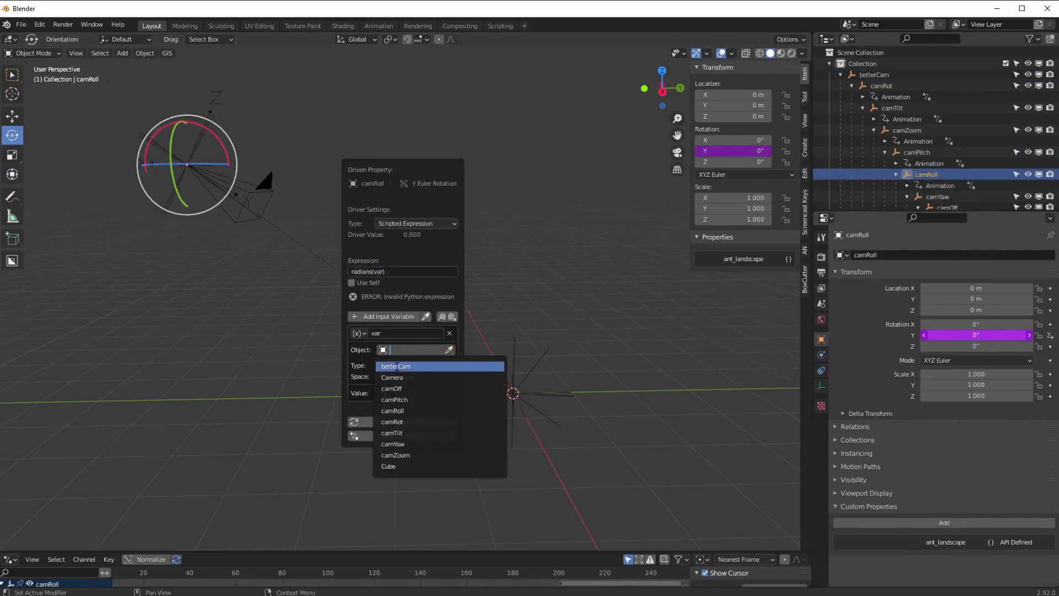
click(396, 366)
click(359, 333)
click(376, 358)
click(445, 366)
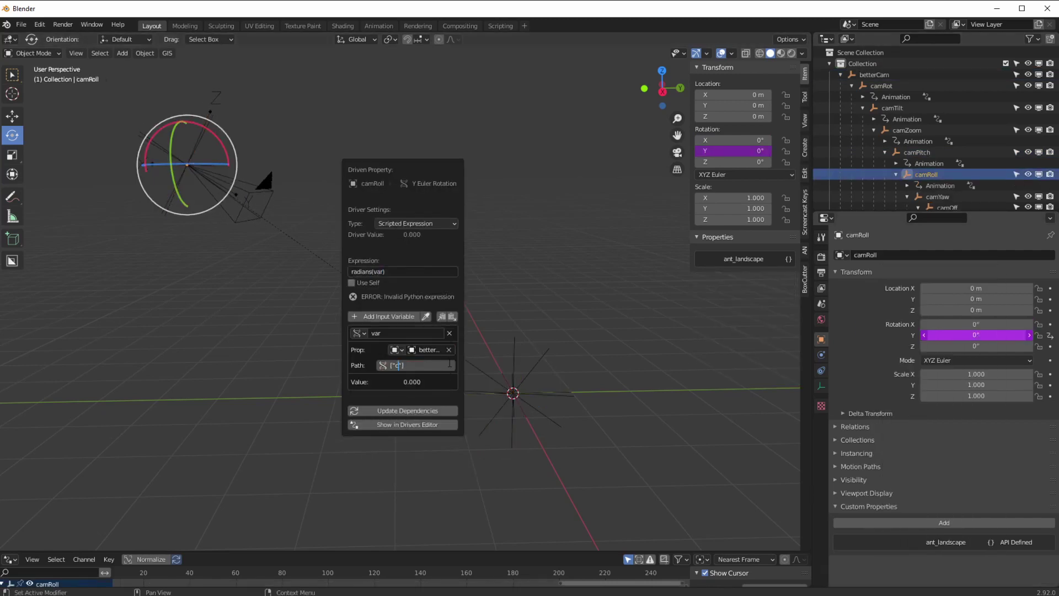
key(Return)
click(874, 74)
Add a driver to camYaw's Z rotation with the expression radians(var)
click(938, 197)
drag(1000, 346, 993, 346)
key(ctrl+d)
drag(949, 291, 380, 131)
click(379, 234)
text(radians(var)
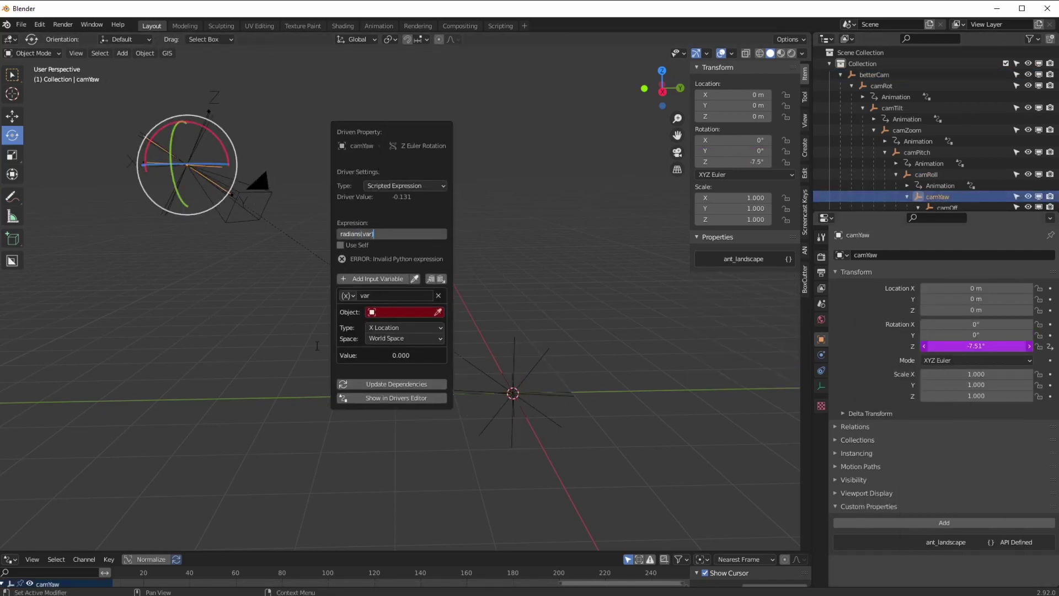
key(Return)
Link camYaw's driver variable as a single property of betterCam with path ["camyaw"]
click(399, 312)
click(397, 324)
click(348, 295)
click(365, 321)
click(405, 327)
text([""])
key(Left)
key(Left)
text(camYaw)
key(Return)
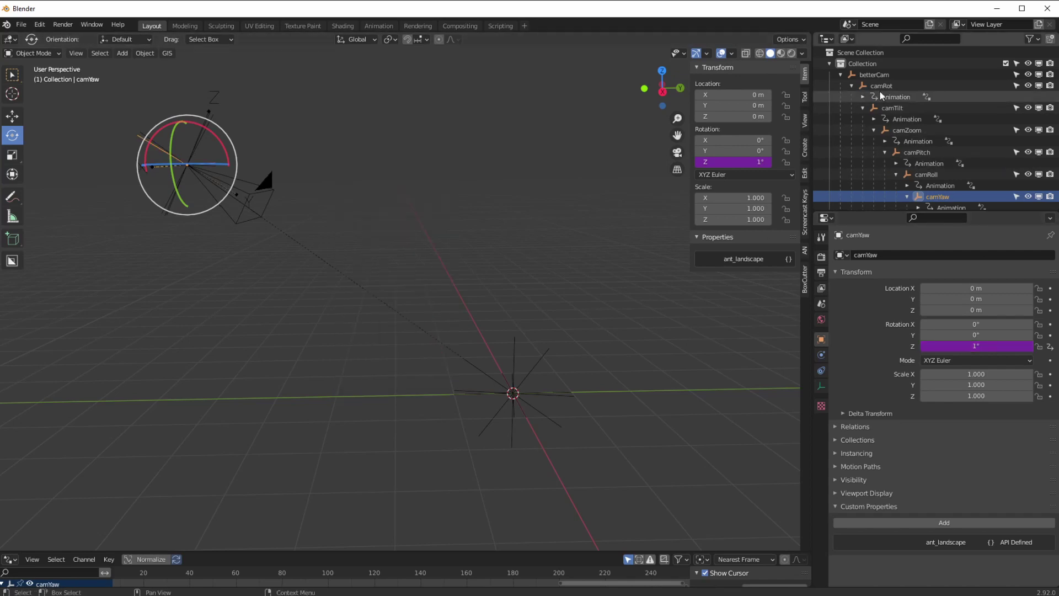
Select betterCam, test its camera properties, and reset campitch, camroll, camrot, camtilt and camyaw to 0
click(874, 75)
drag(764, 375, 811, 375)
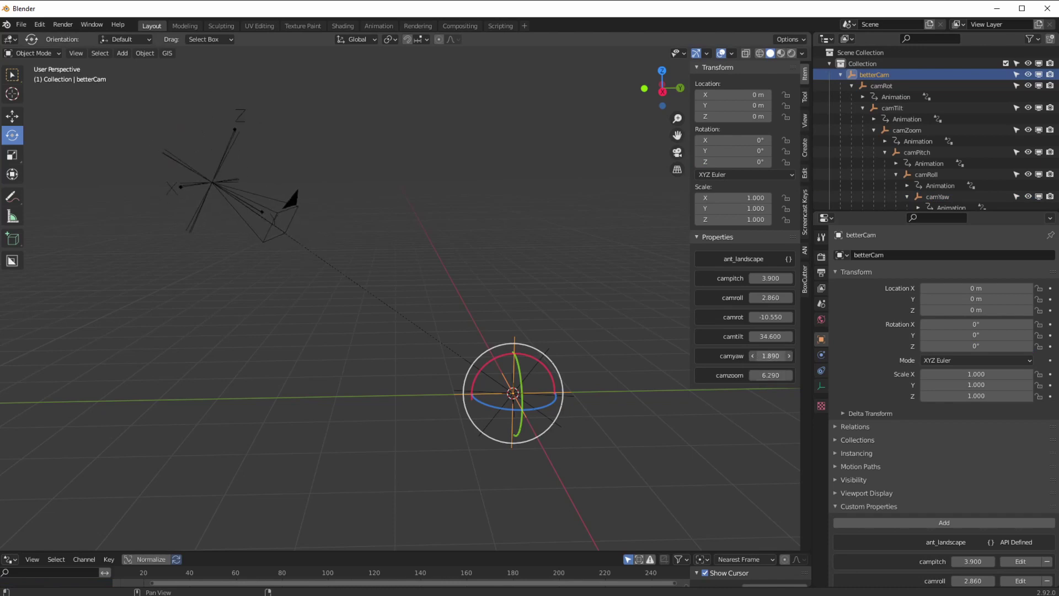
drag(770, 338, 759, 278)
key(BackSpace)
key(BackSpace)
key(BackSpace)
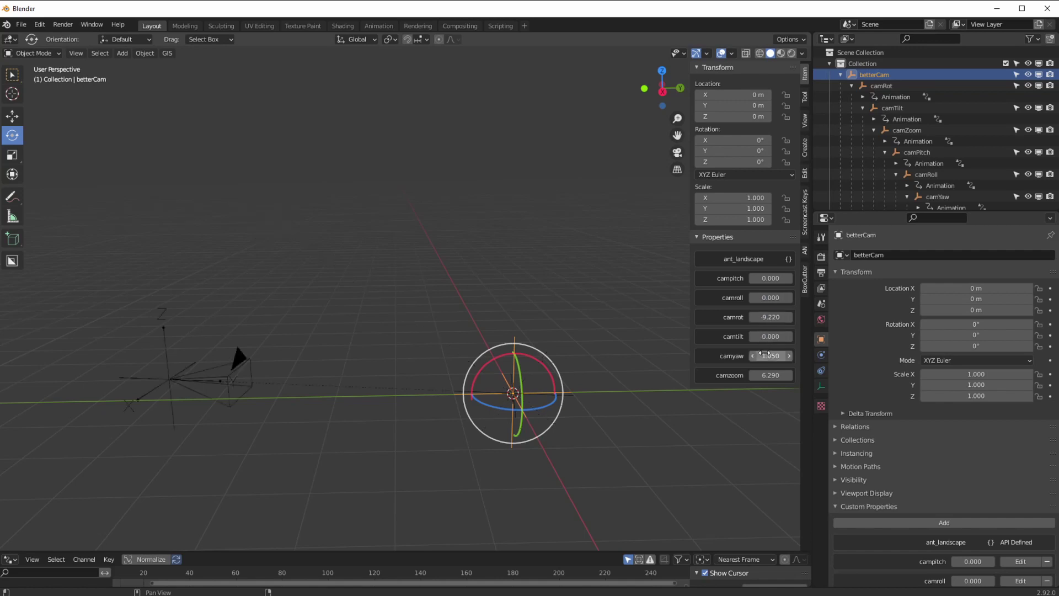
text(0)
key(Return)
Set betterCam's camzoom to 5.490 and examine the rig from several angles
drag(768, 375, 805, 375)
middle_drag(534, 265, 380, 270)
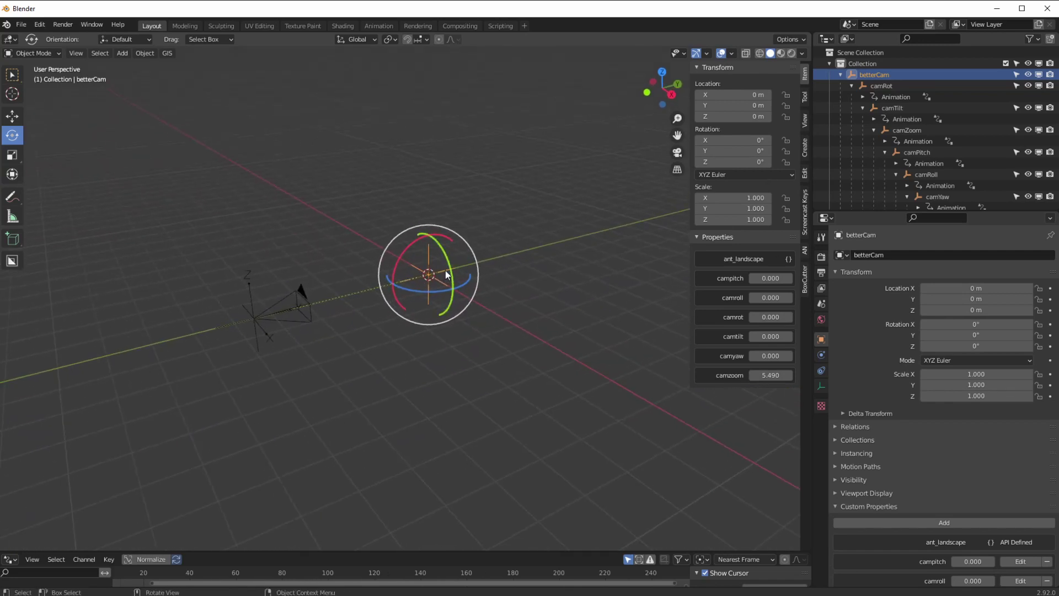
middle_drag(411, 325, 322, 390)
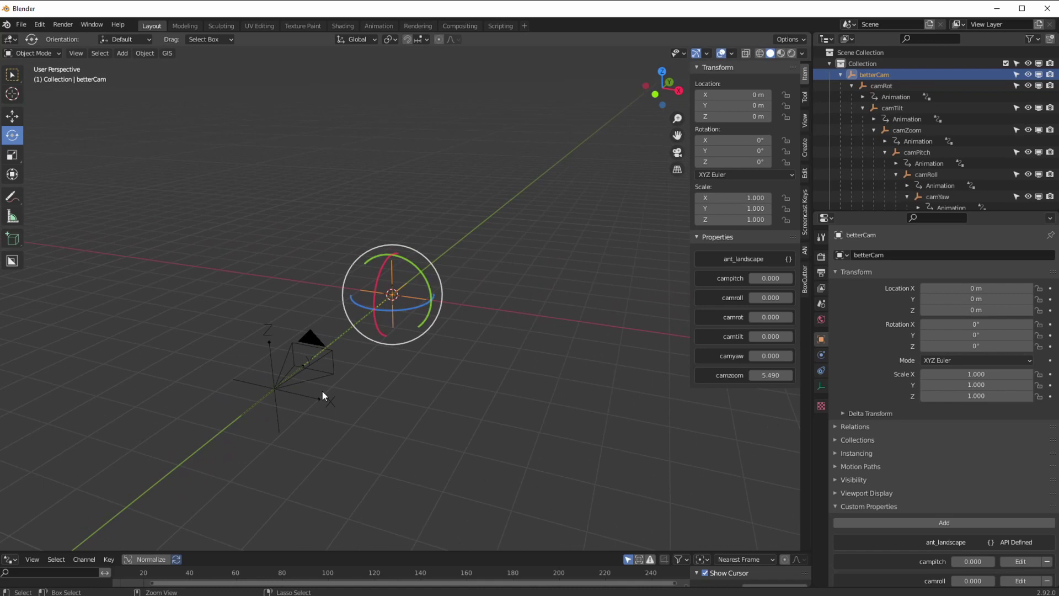
middle_drag(301, 289, 275, 263)
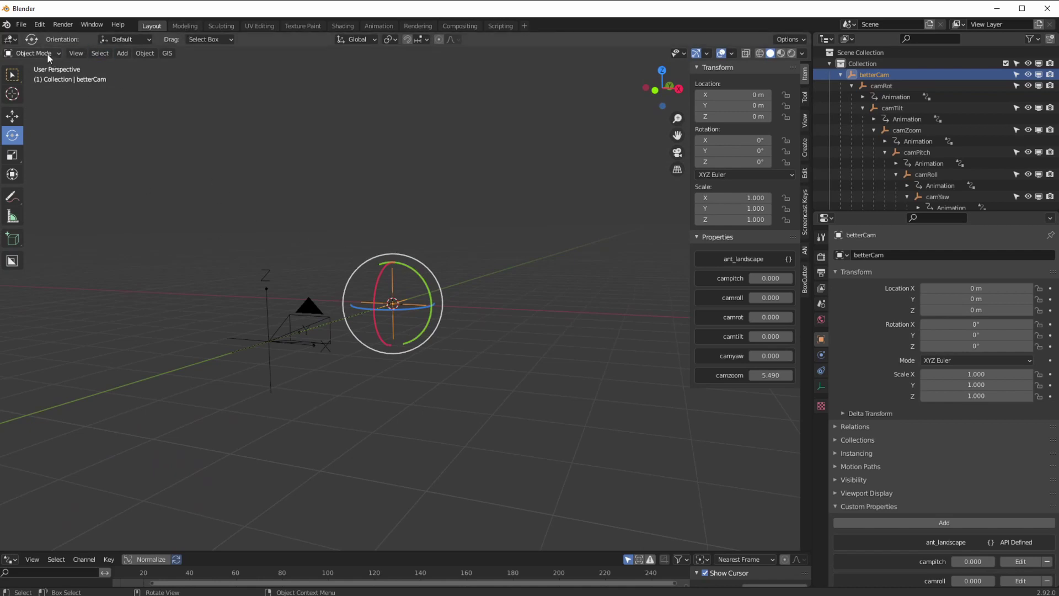
Collapse the betterCam hierarchy and unhide the Cube, selecting it in the scene
click(840, 74)
click(866, 86)
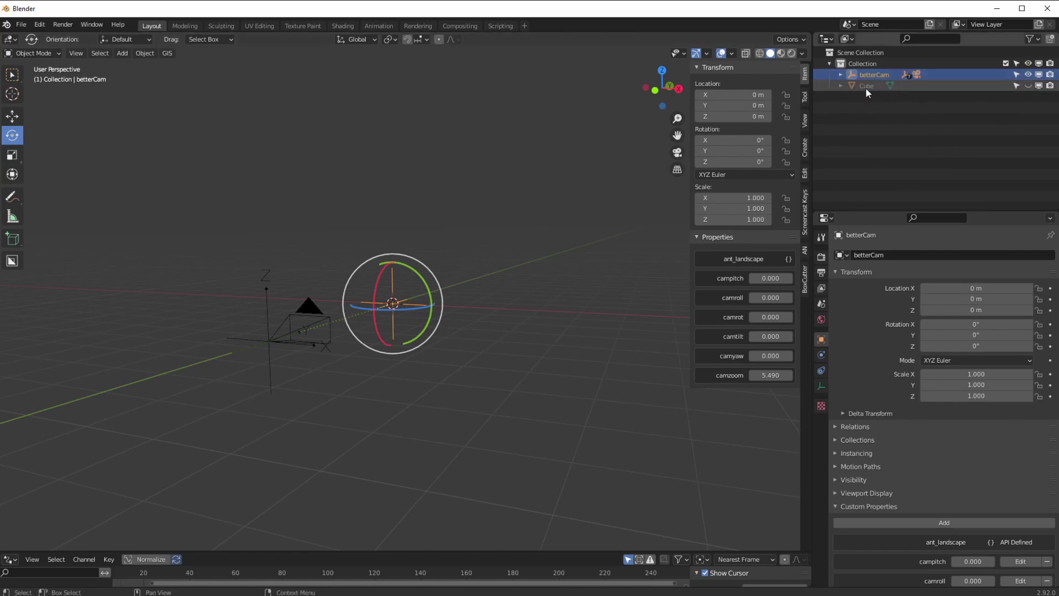
click(1028, 86)
middle_drag(425, 320, 380, 342)
click(390, 345)
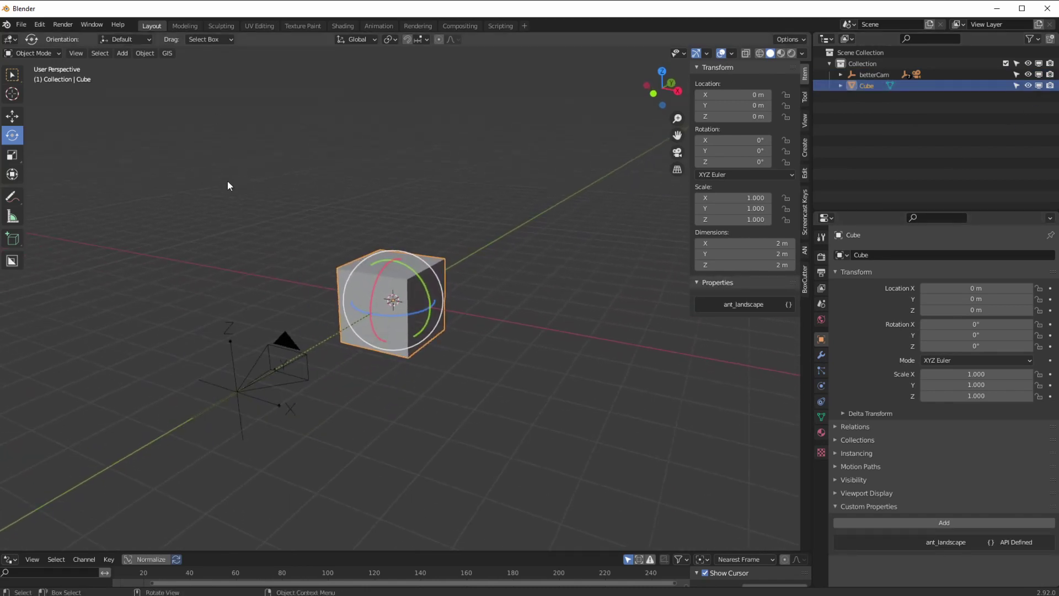
Add a grid mesh and scale its geometry by 10 in Edit Mode
click(122, 53)
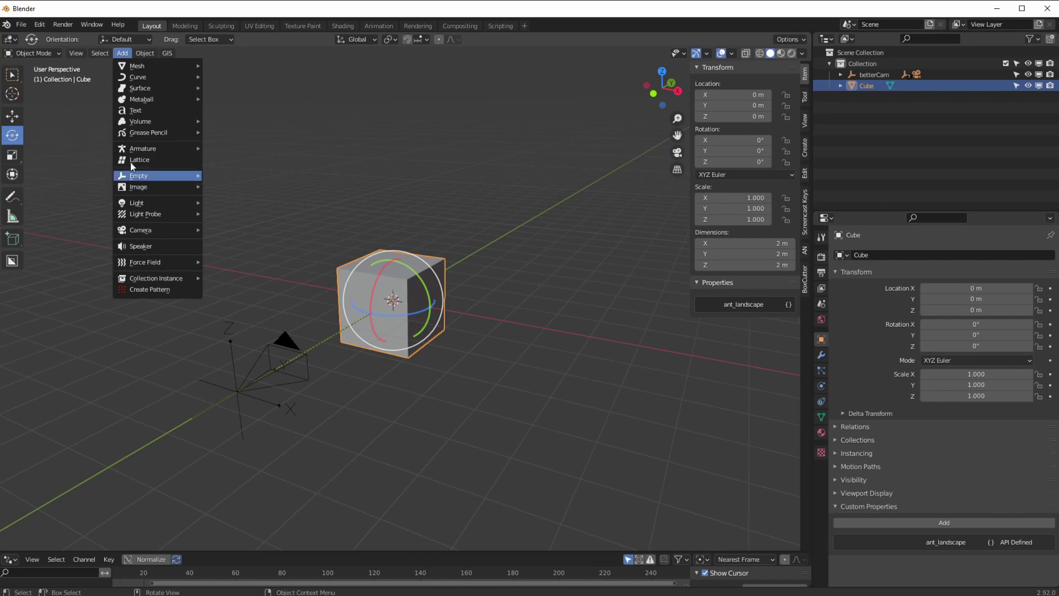
mouse_move(131, 179)
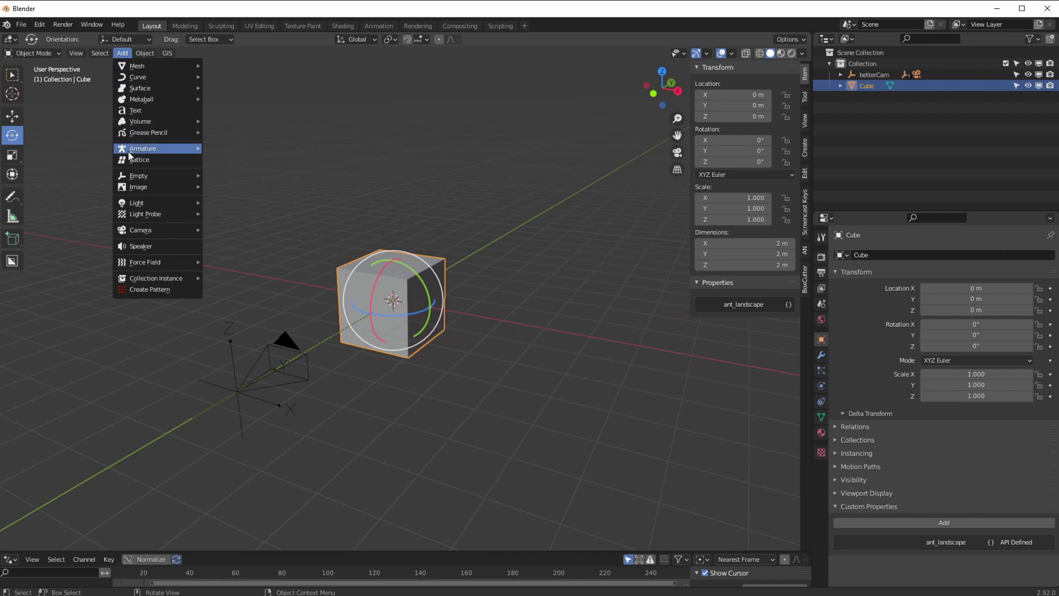
mouse_move(130, 66)
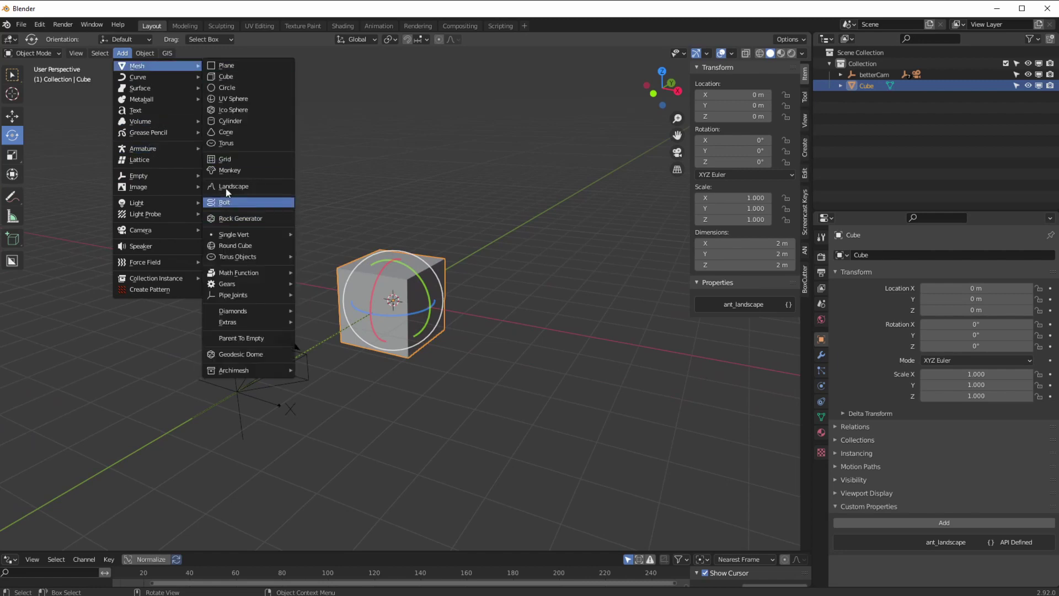
click(223, 160)
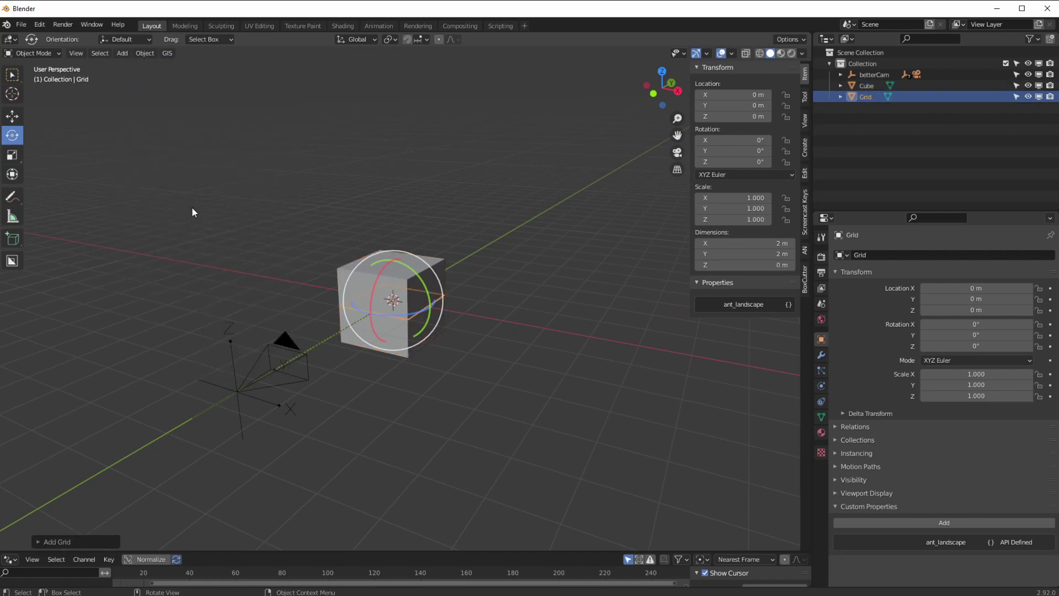
key(Tab)
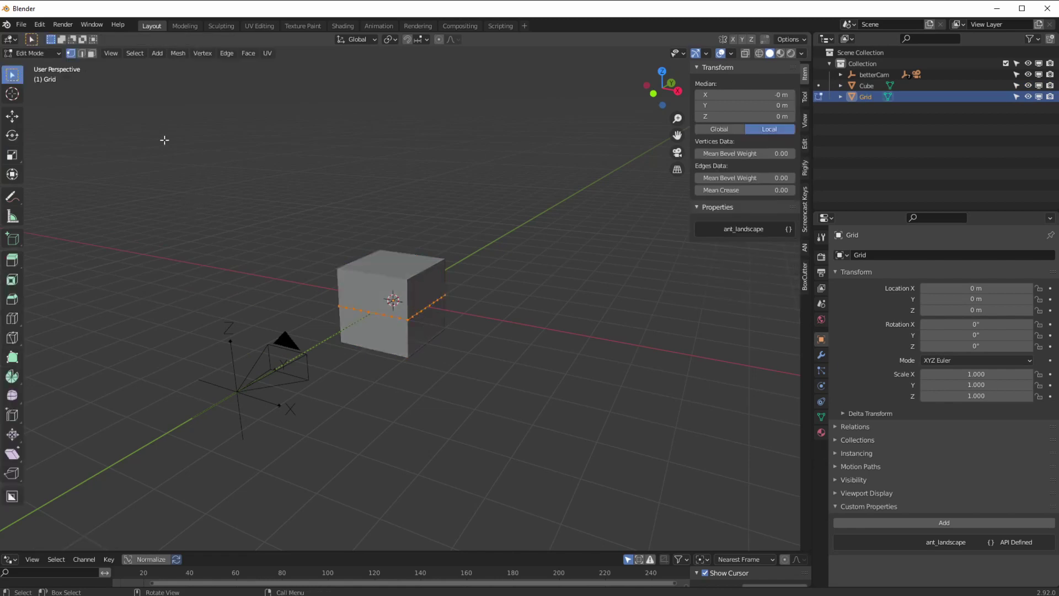
text(s10)
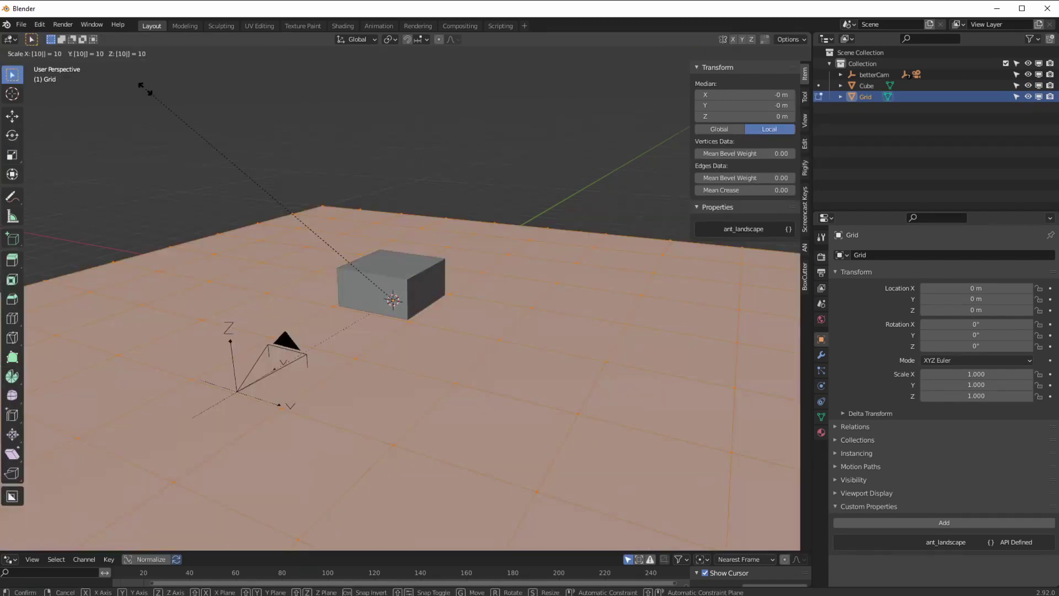
key(Return)
scroll(387, 391, down, 6)
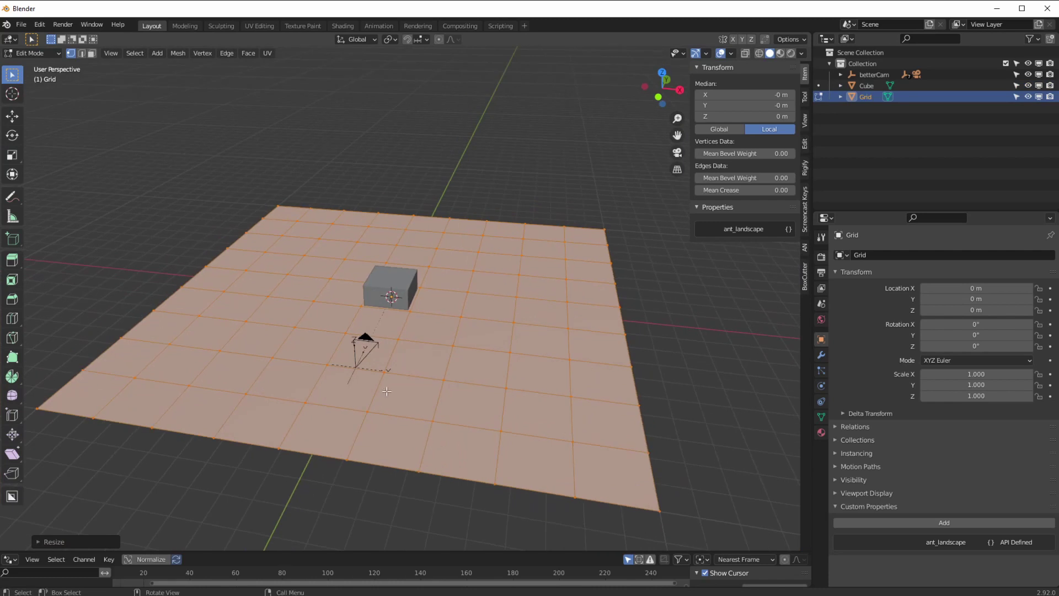
Add a Wireframe modifier to the grid and increase its thickness after returning to Object Mode
click(821, 355)
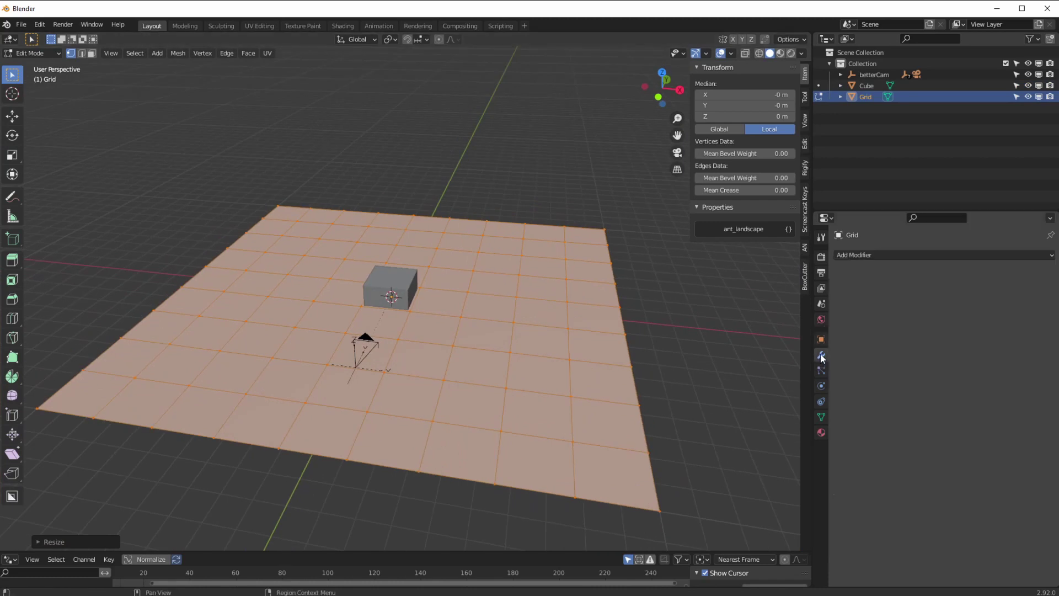
click(866, 256)
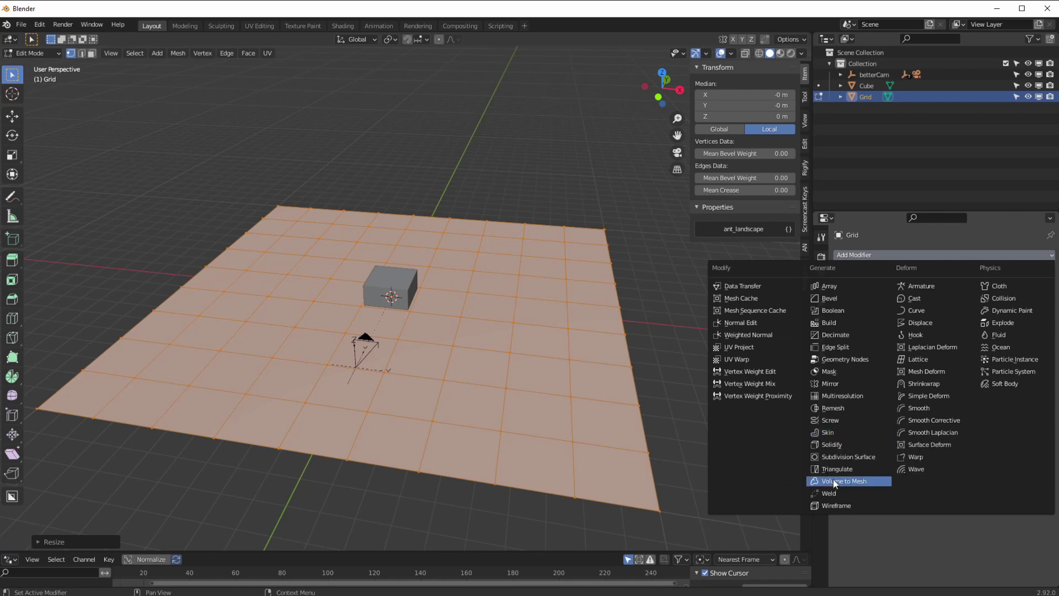
click(834, 505)
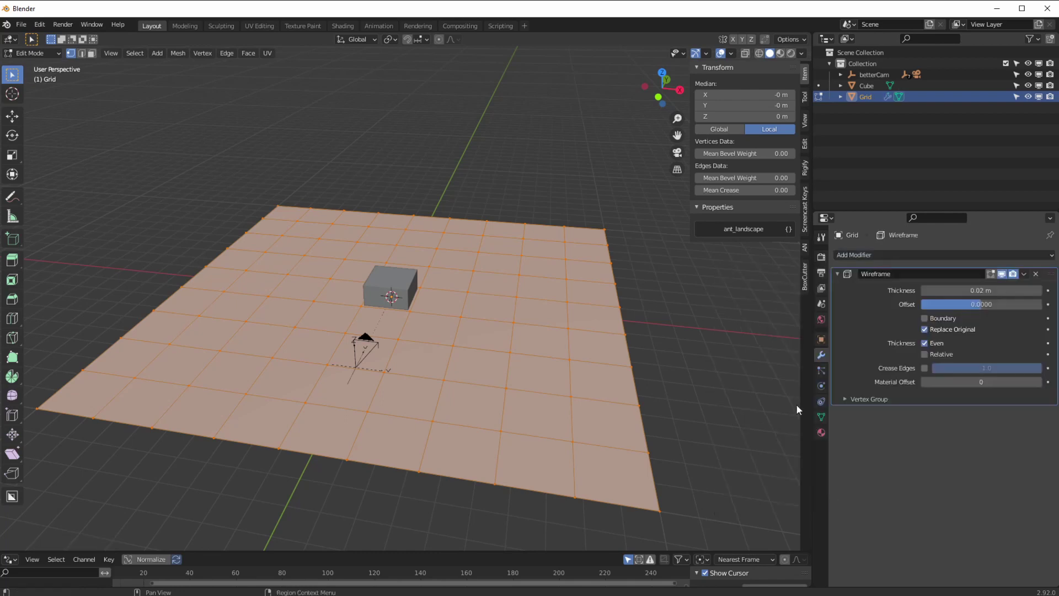
click(22, 55)
click(30, 65)
middle_drag(445, 379, 309, 297)
drag(953, 291, 1009, 291)
Move the cube to X -6.5 m and raise it to about Z 1.0025 m so it sits on the grid
middle_drag(464, 358, 426, 239)
click(298, 292)
click(395, 267)
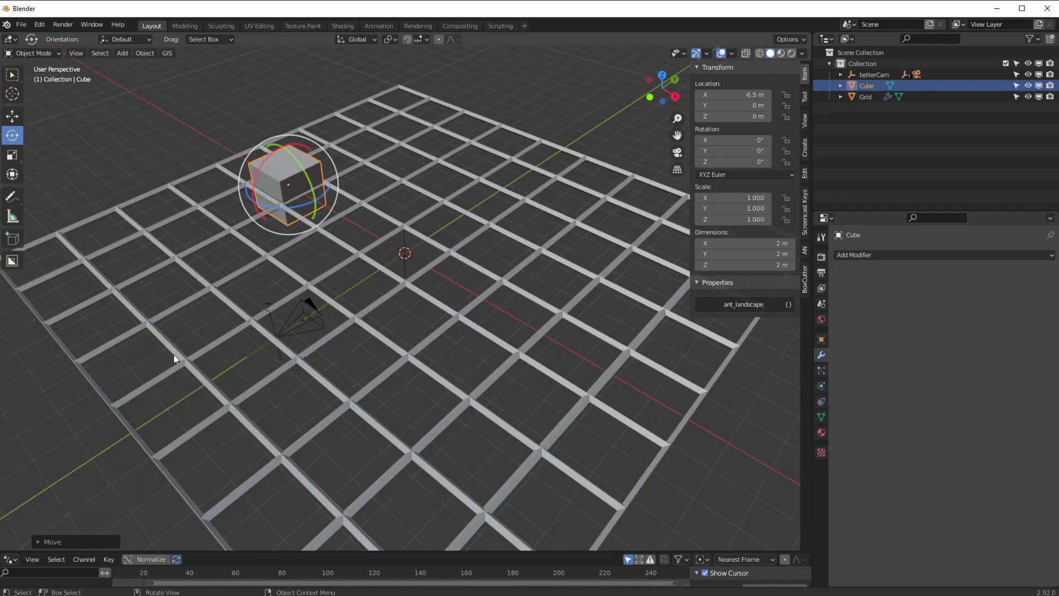
middle_drag(171, 347, 162, 324)
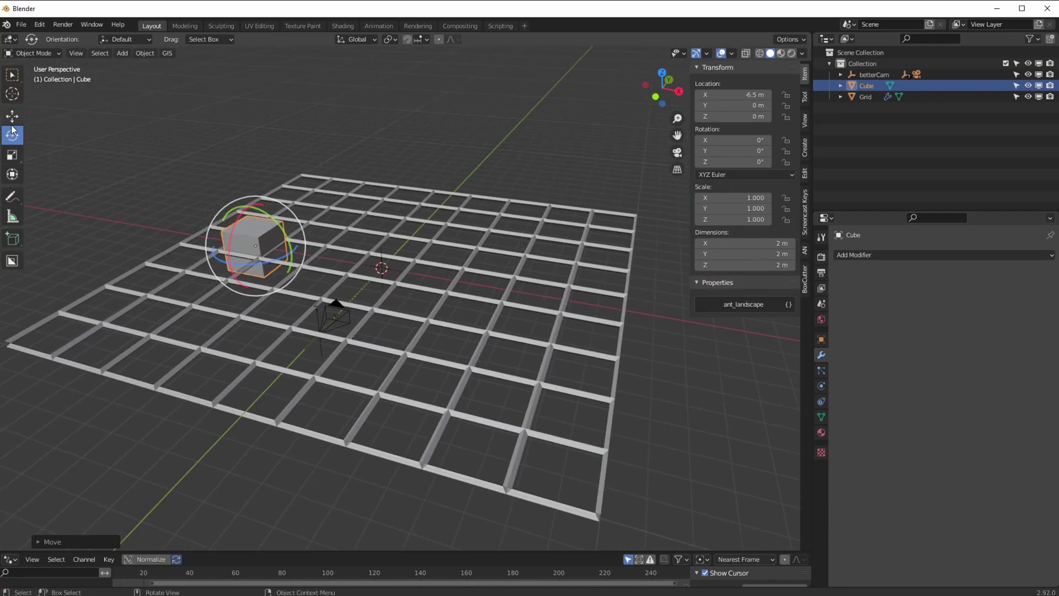
click(12, 117)
drag(250, 209, 247, 183)
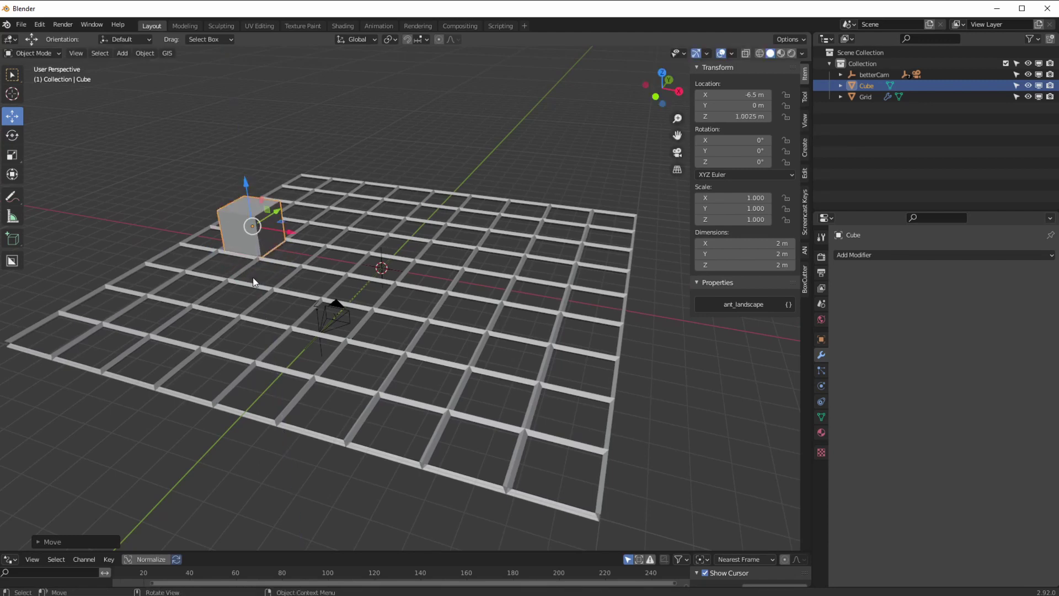
Duplicate the cube and set the copy's X location to 6.5 m
key(shift+d)
key(Escape)
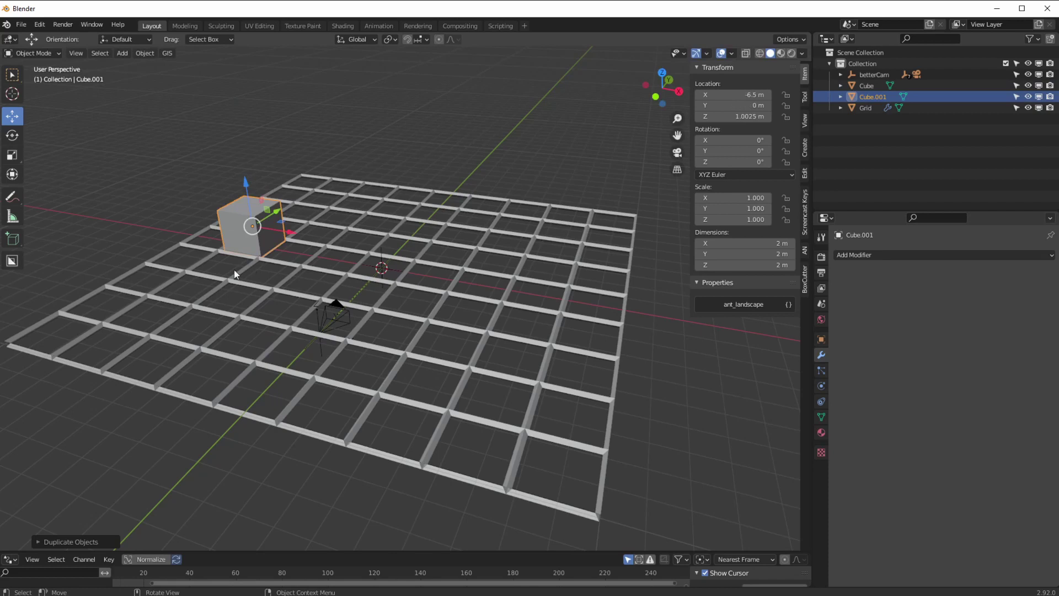
text(6.5)
key(Return)
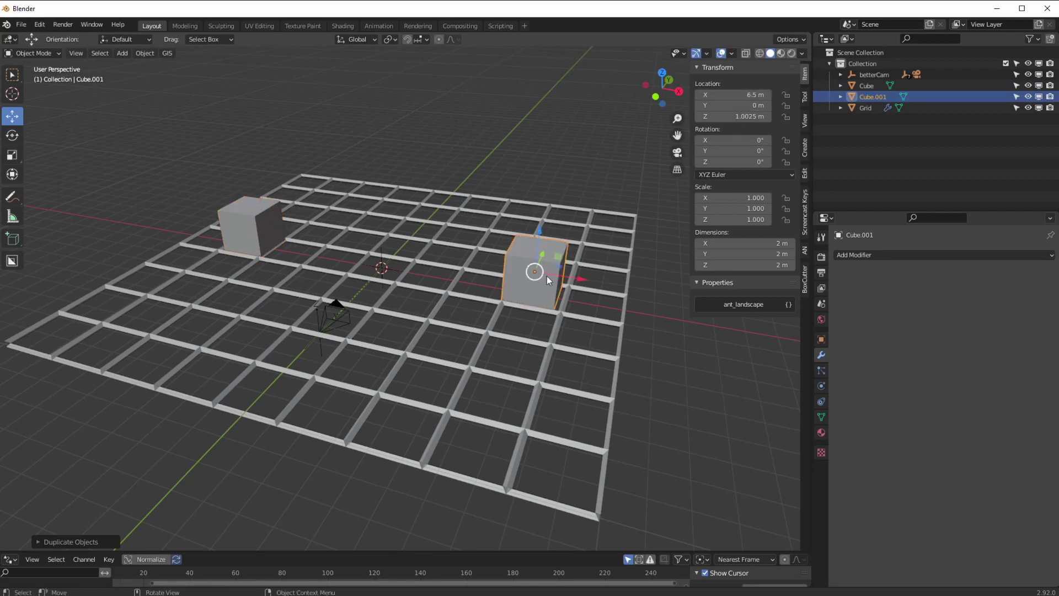
Adjust the duplicate cube's position along X and lower it partly through the grid
drag(580, 280, 588, 290)
middle_drag(588, 290, 422, 308)
drag(543, 214, 540, 240)
Move the original cube to about X -6.6782 m and Z 0.76272 m, sinking it slightly into the grid
click(221, 209)
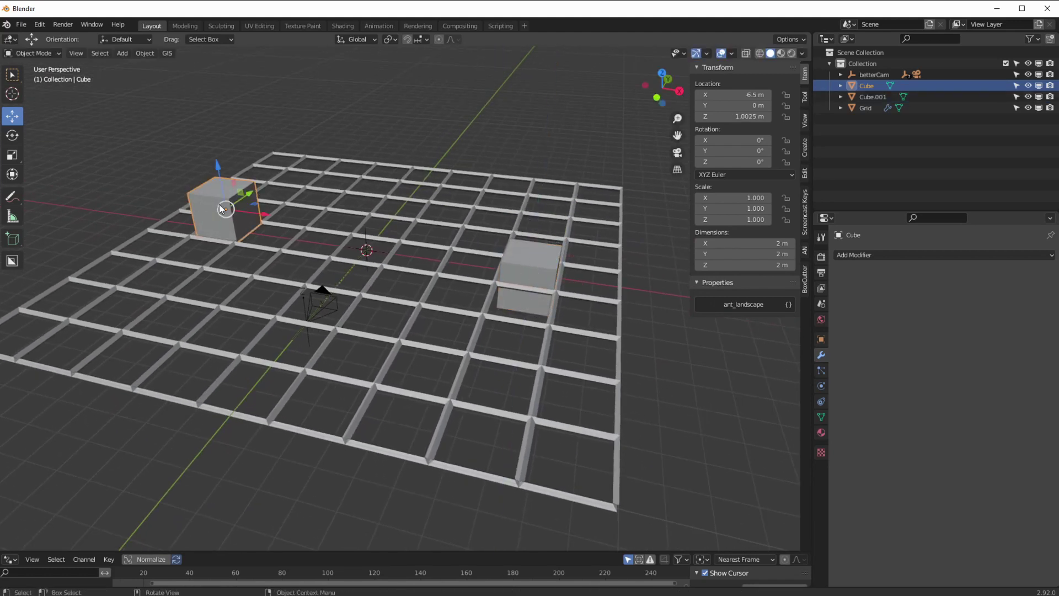
drag(218, 174, 218, 180)
middle_drag(218, 180, 217, 236)
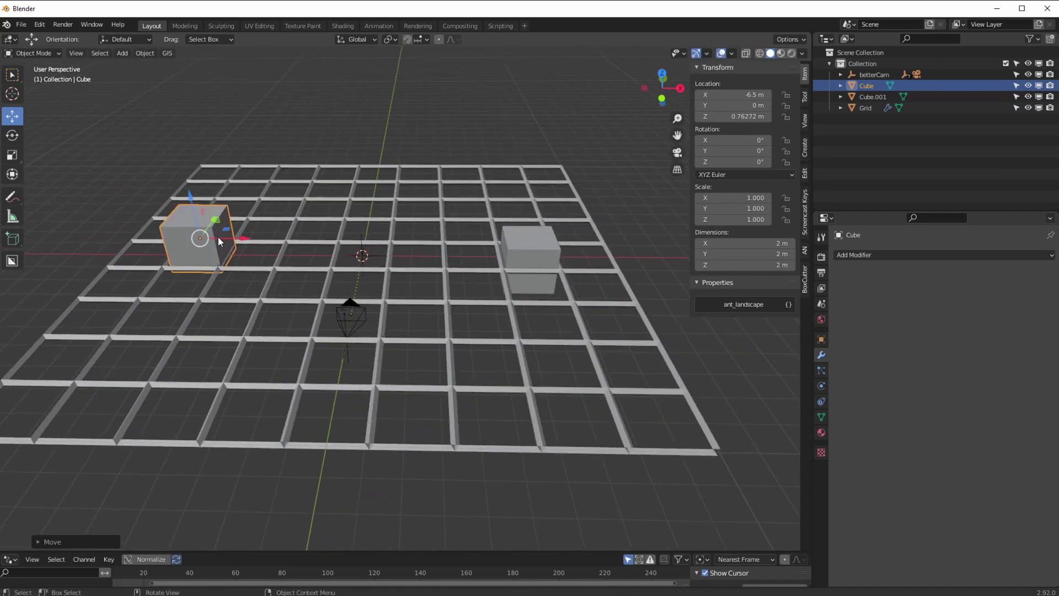
drag(244, 244, 229, 277)
middle_drag(229, 276, 495, 218)
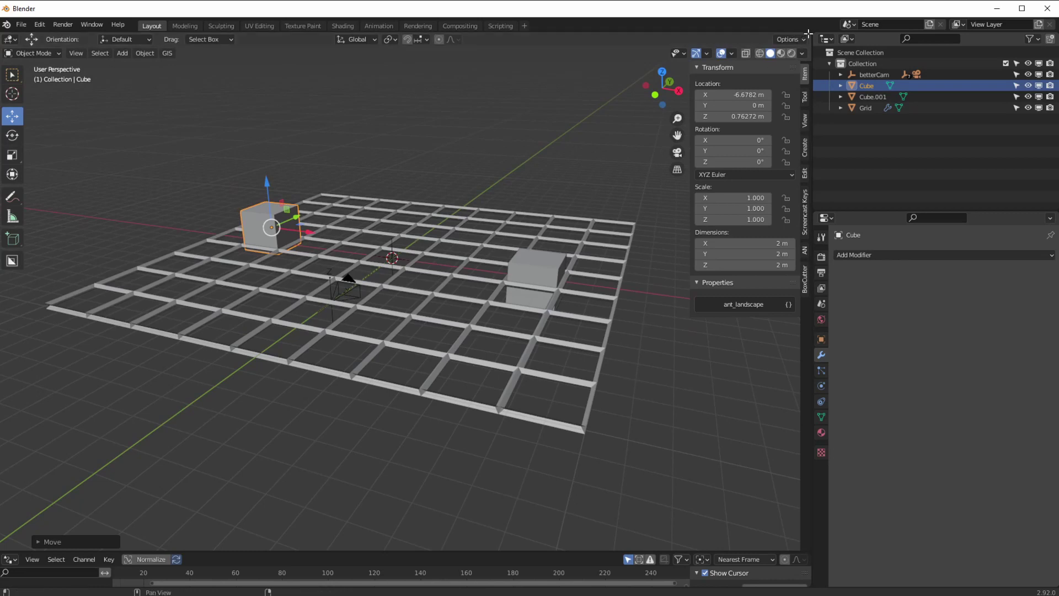
Widen the 3D viewport by narrowing the Outliner and Properties area, and view the whole grid
drag(818, 34, 863, 39)
drag(813, 40, 880, 53)
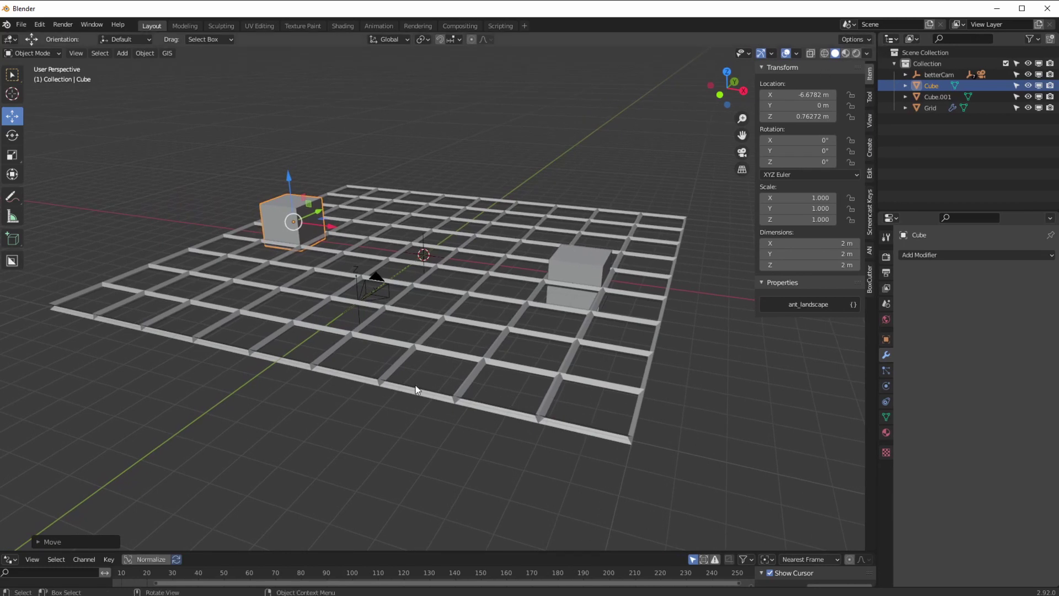
middle_drag(373, 349, 445, 300)
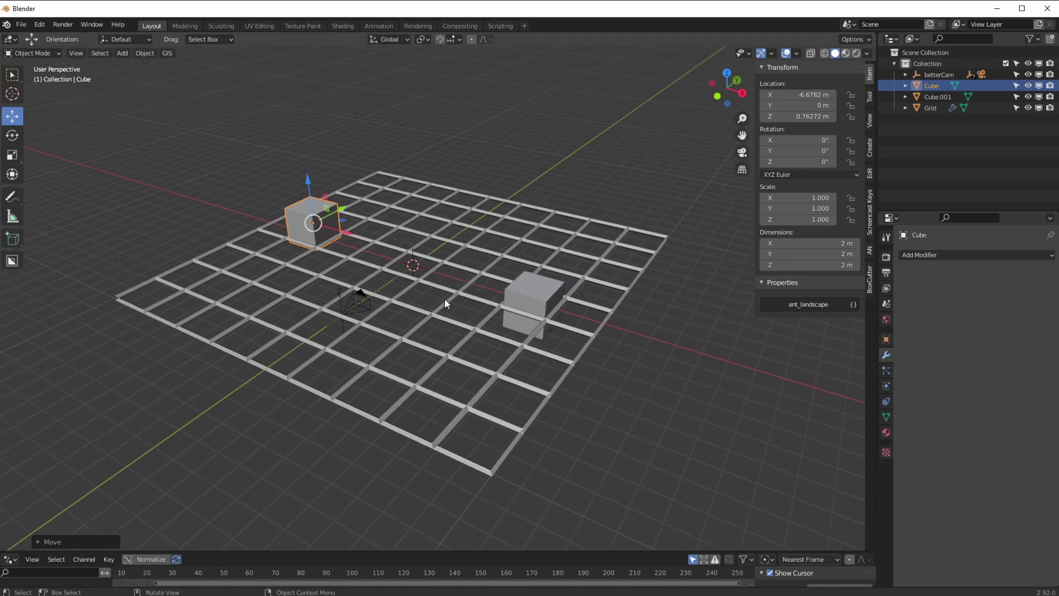
Switch to the Animation workspace and change its Dope Sheet area to a Graph Editor
drag(876, 33, 481, 293)
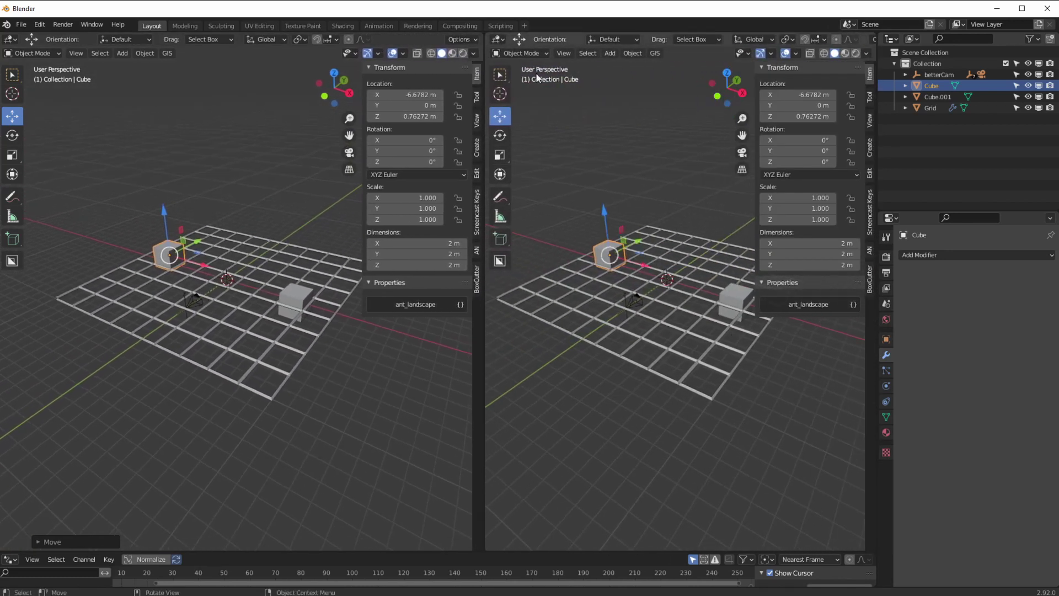
mouse_move(485, 34)
mouse_down()
mouse_move(483, 300)
mouse_move(484, 36)
mouse_move(475, 37)
mouse_up()
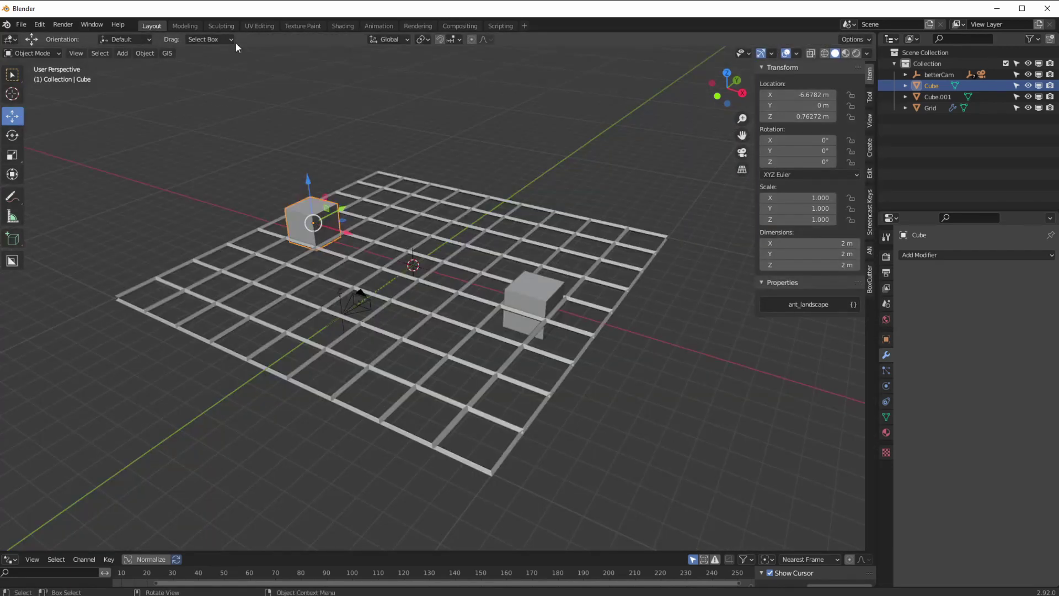
click(371, 25)
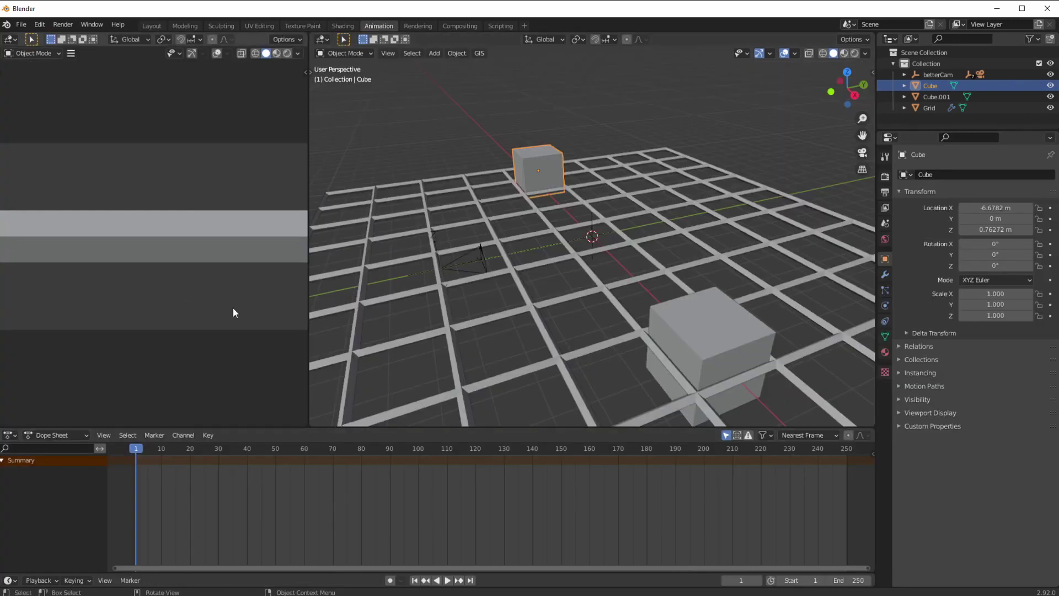
middle_drag(497, 363, 455, 341)
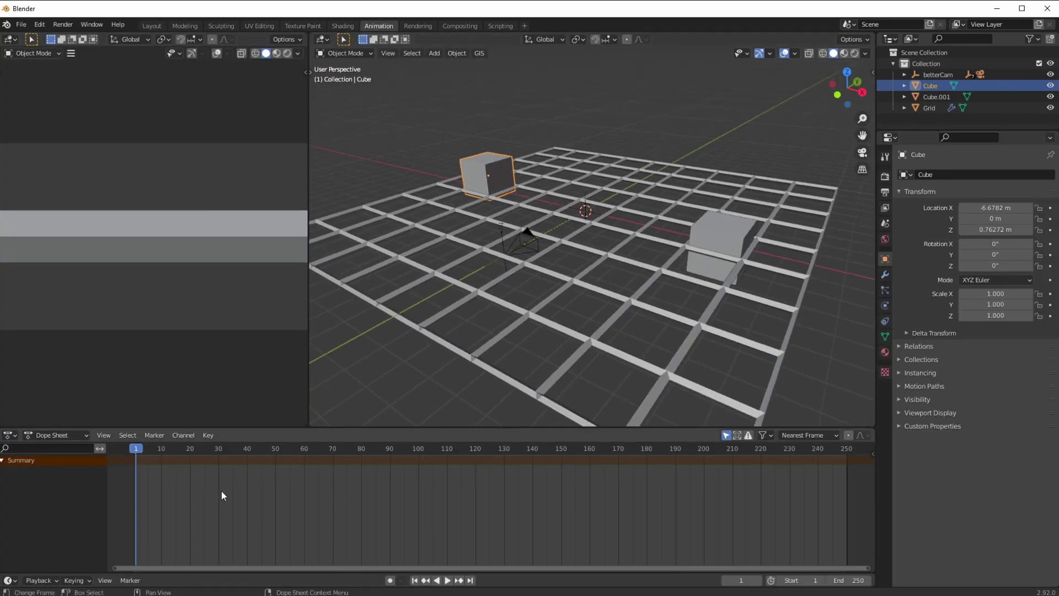
click(9, 437)
click(154, 494)
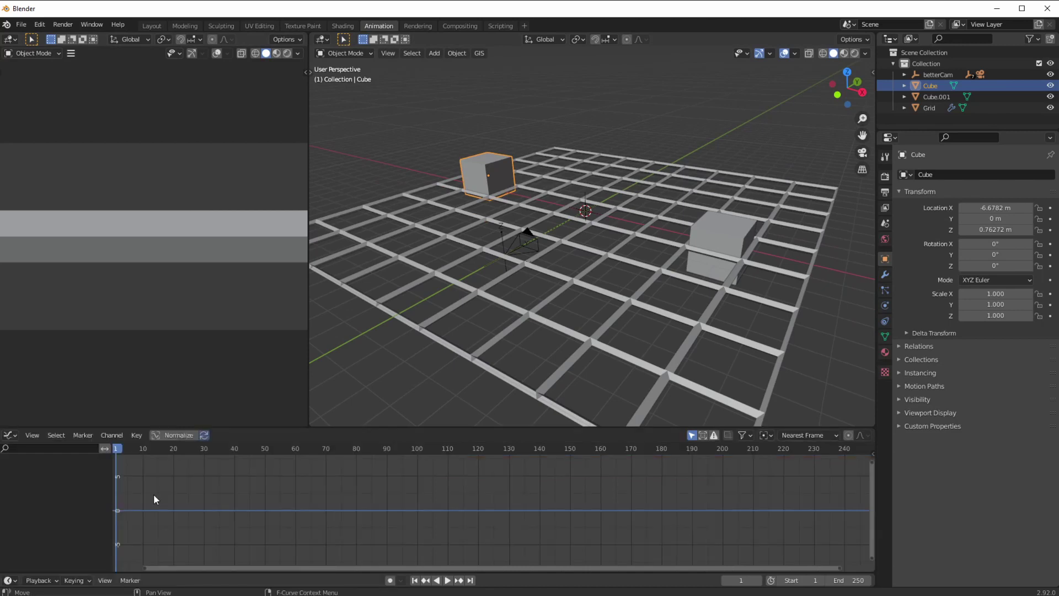
Move betterCam onto the first cube at about X -6.6933 m, Y -0.034349 m and Z 0.93143 m
middle_drag(506, 309, 279, 263)
middle_drag(486, 306, 573, 296)
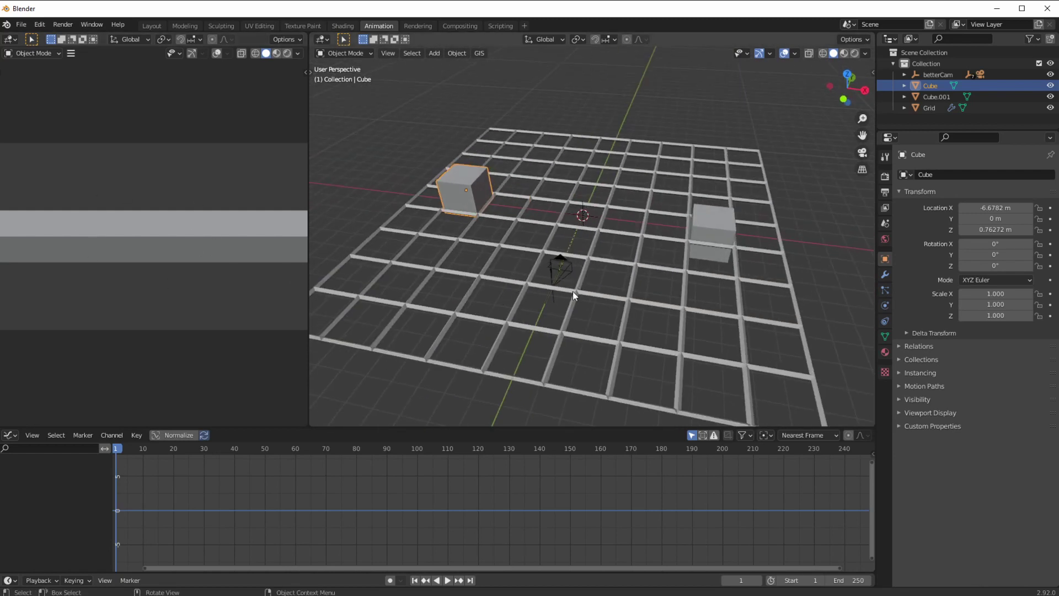
middle_drag(728, 180, 609, 188)
click(932, 78)
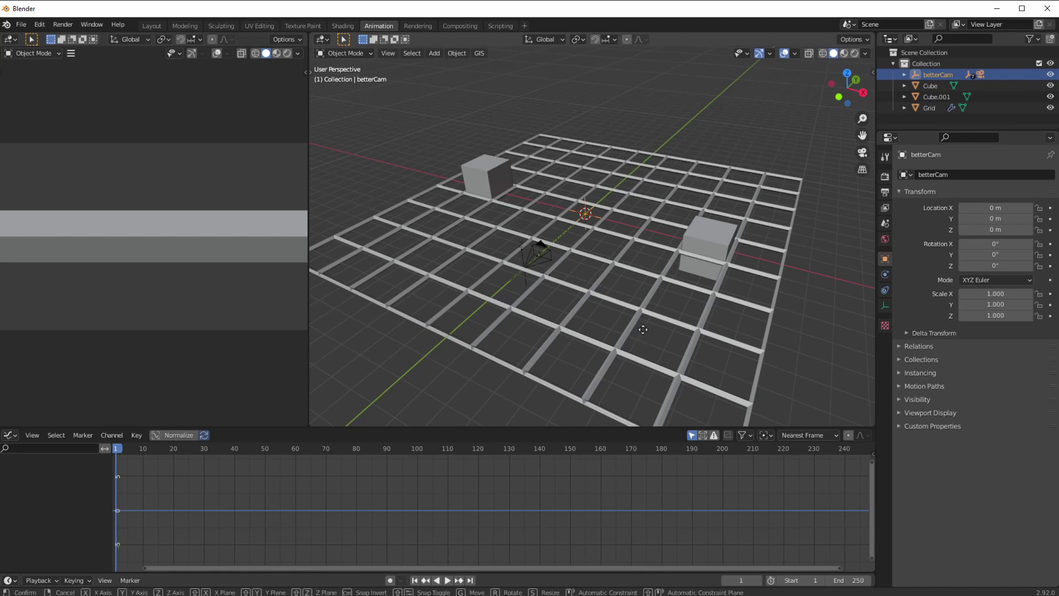
key(g)
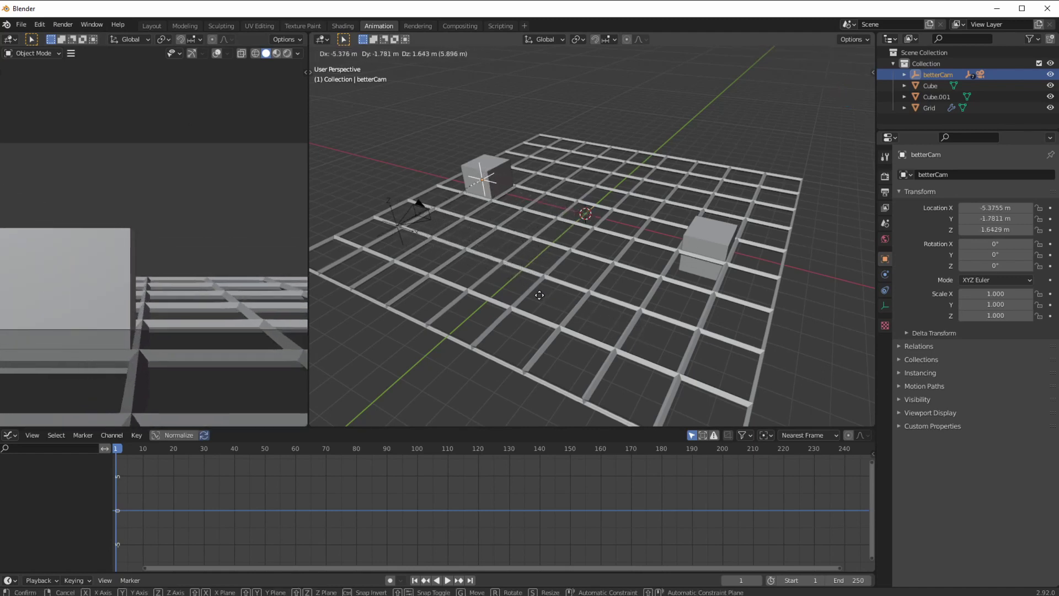
click(533, 292)
mouse_move(533, 298)
middle_down()
mouse_move(571, 336)
mouse_move(502, 306)
mouse_move(523, 310)
middle_up()
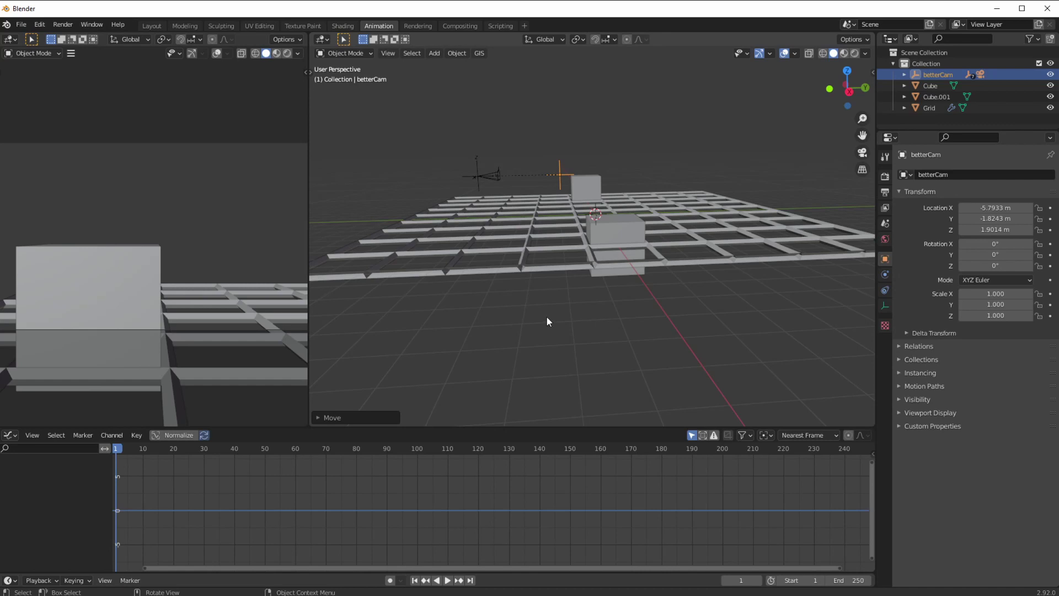
key(n)
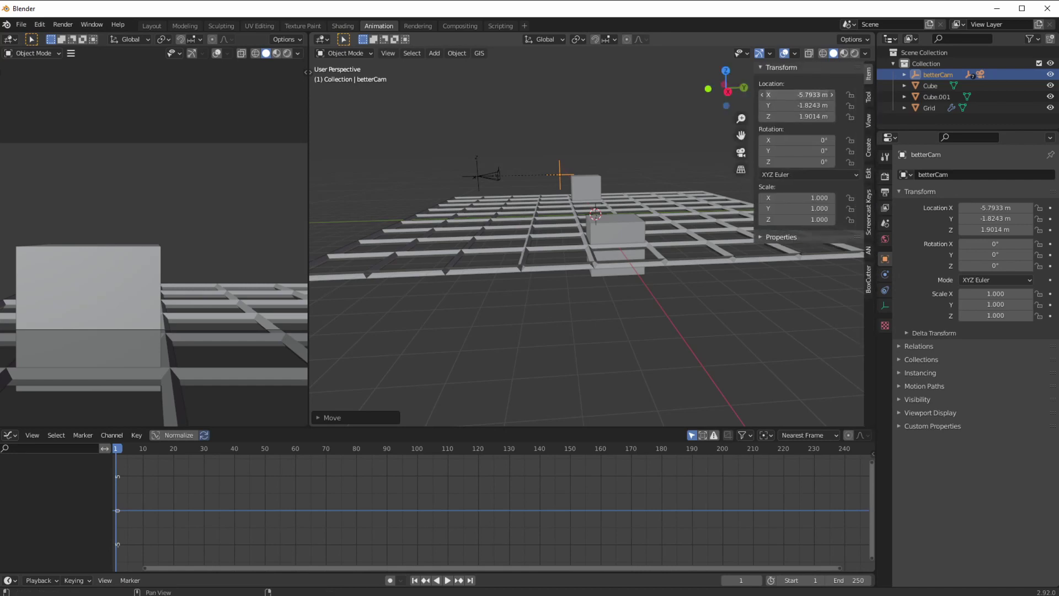
drag(800, 94, 769, 116)
middle_drag(445, 304, 513, 317)
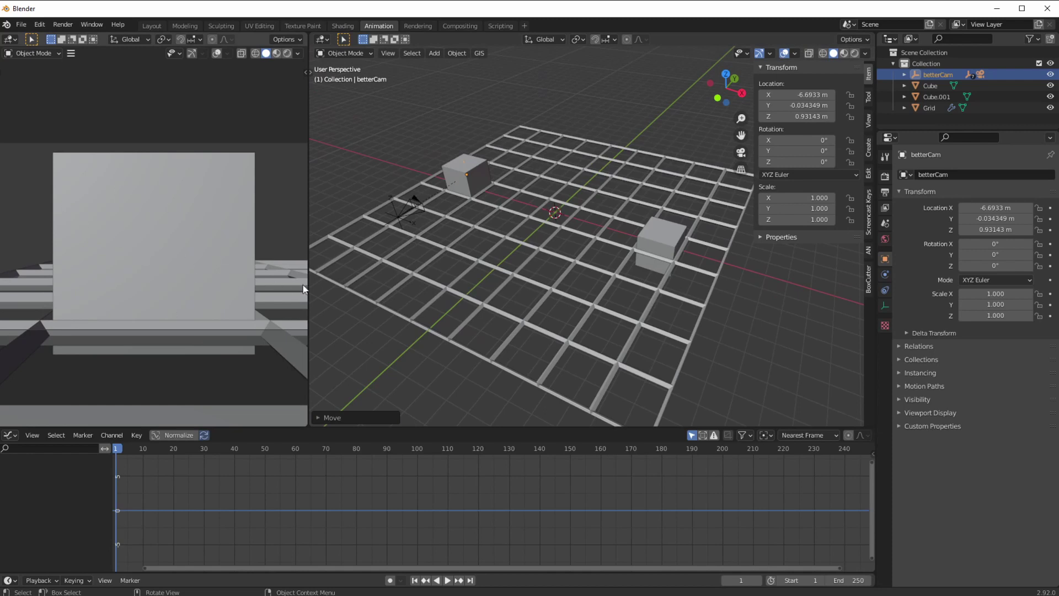
Widen the camera view area and set betterCam's camzoom property to about 8.96
drag(306, 289, 366, 289)
scroll(498, 319, down, 4)
scroll(497, 350, up, 2)
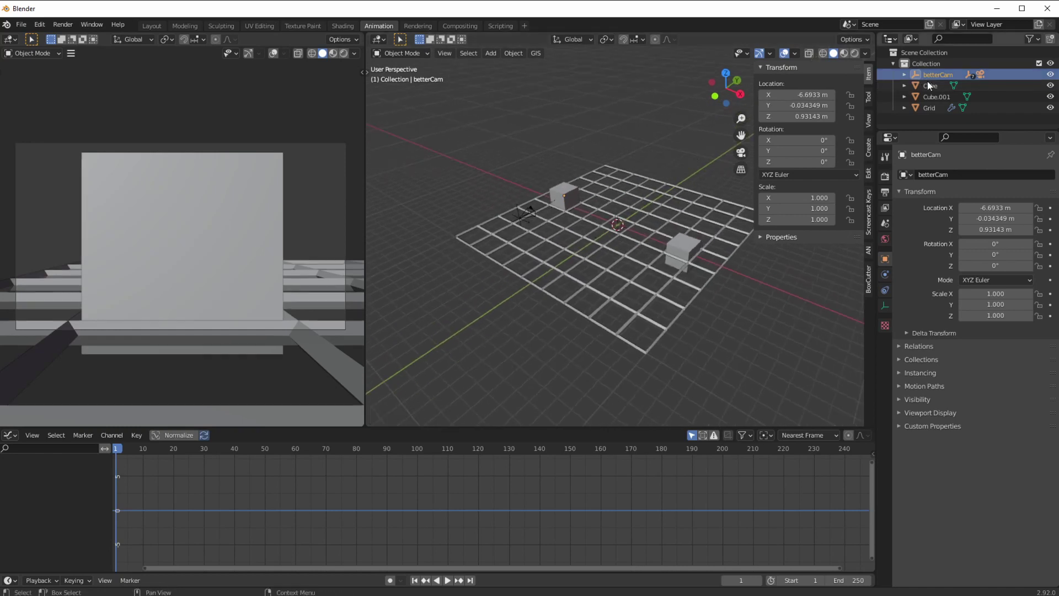
click(796, 238)
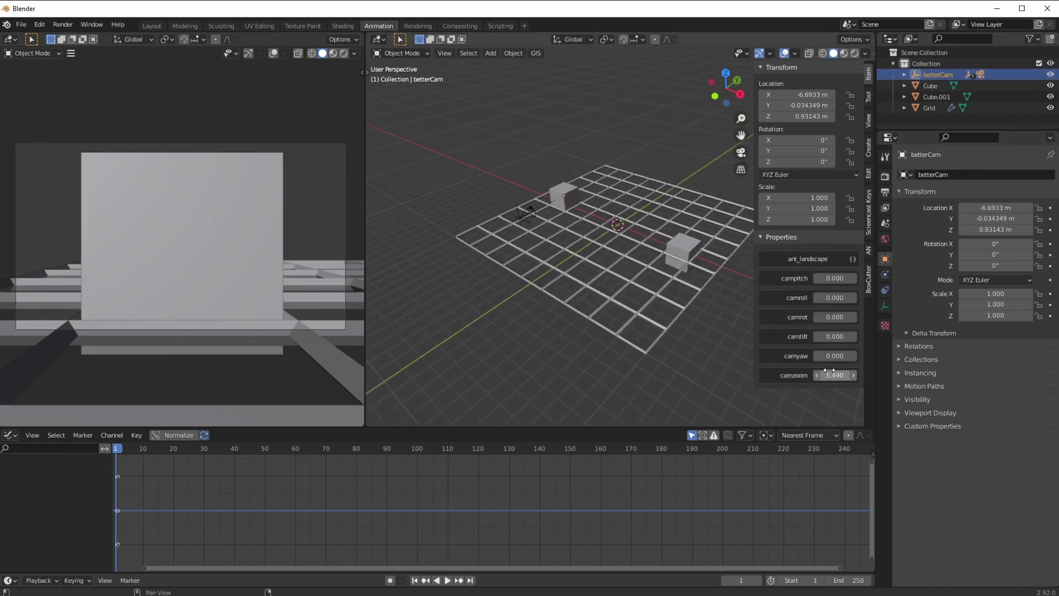
drag(827, 376, 849, 374)
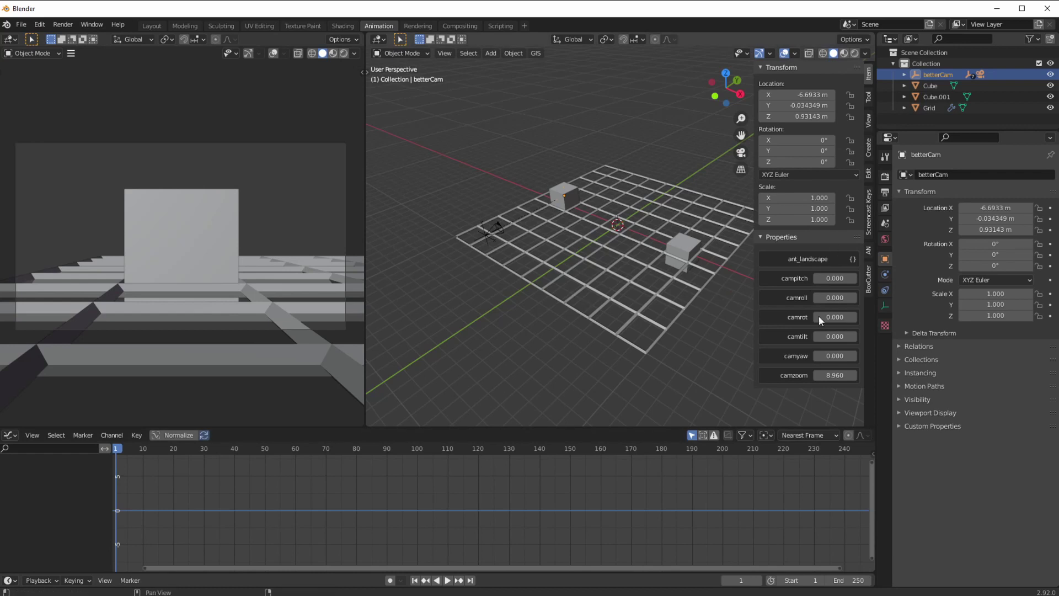
Set betterCam's camtilt to 10 and raise it further to about 22.49
drag(831, 337, 849, 337)
click(834, 340)
text(10)
key(Return)
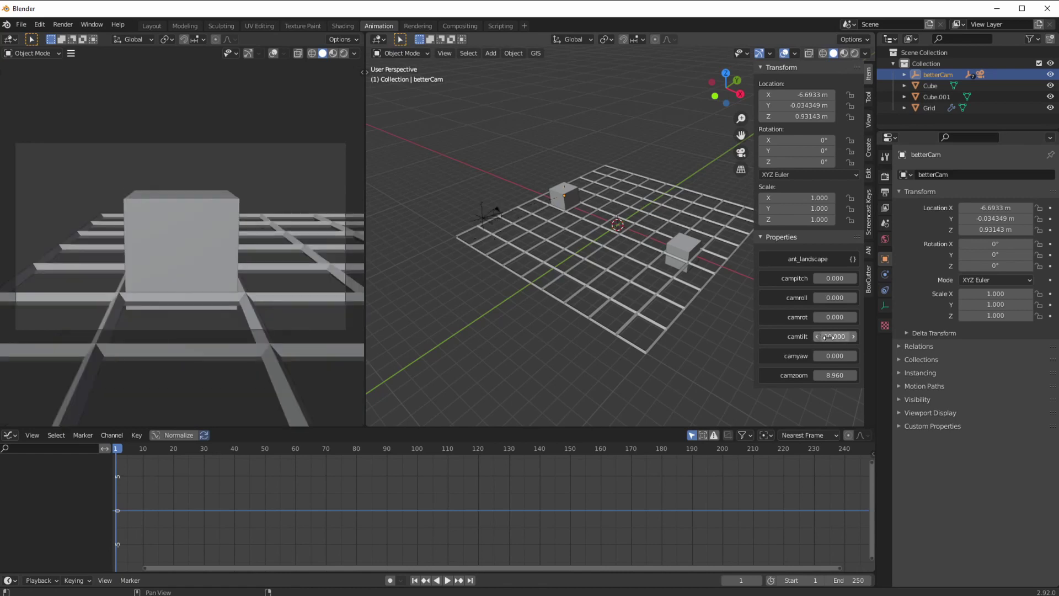
key(Return)
drag(829, 338, 869, 346)
Frame the first cube by setting betterCam's camroll to about 11.37, camrot to -16.16, campitch to -1.05 and camzoom to 12.309
drag(830, 317, 530, 317)
double_click(831, 317)
text(0)
key(Return)
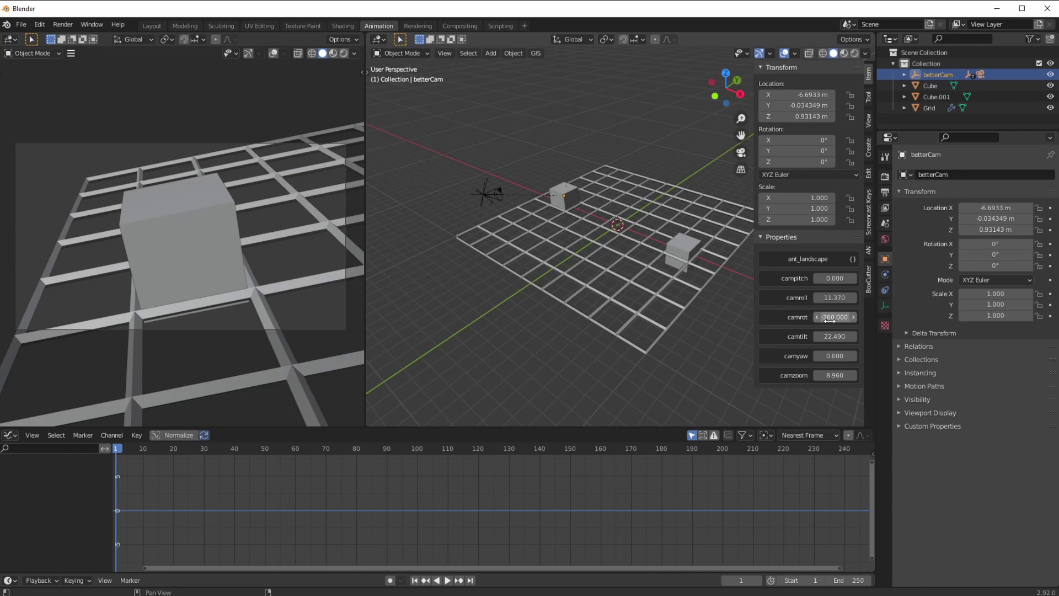
drag(834, 317, 827, 317)
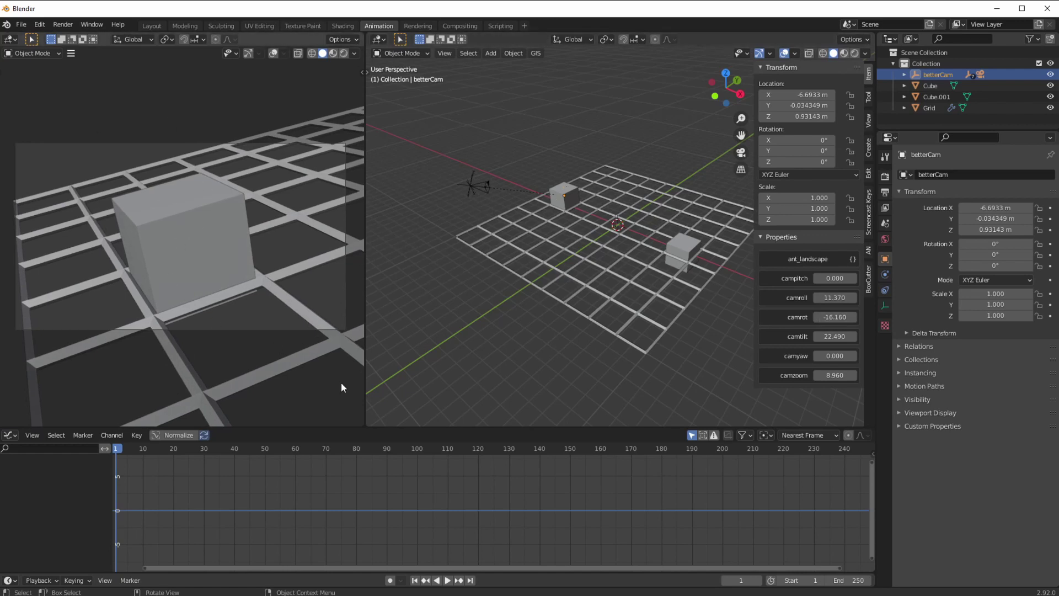
drag(834, 278, 808, 278)
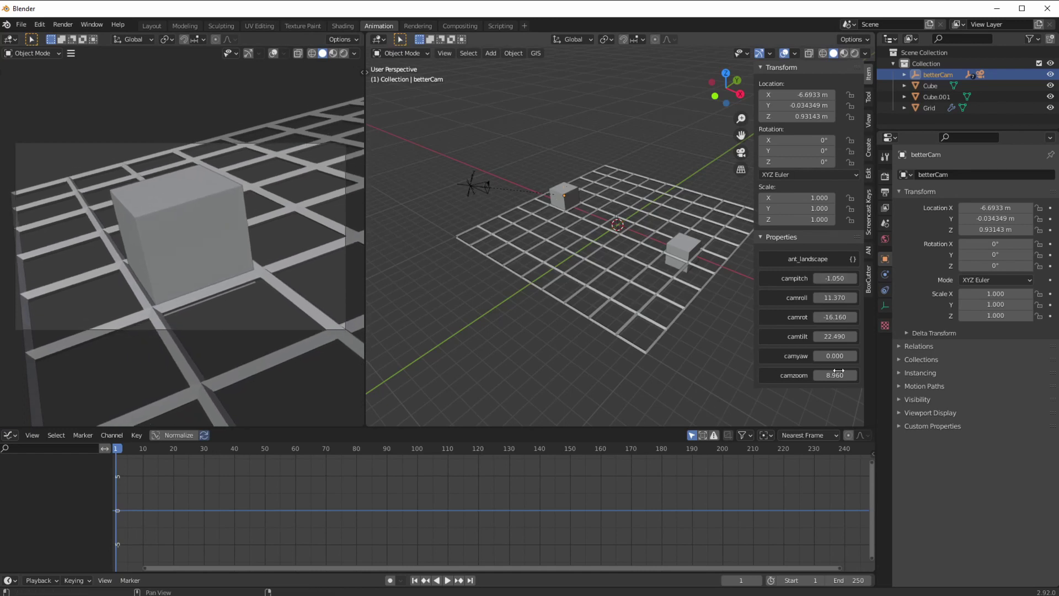
mouse_move(824, 374)
mouse_down()
mouse_move(838, 376)
mouse_move(808, 376)
mouse_up()
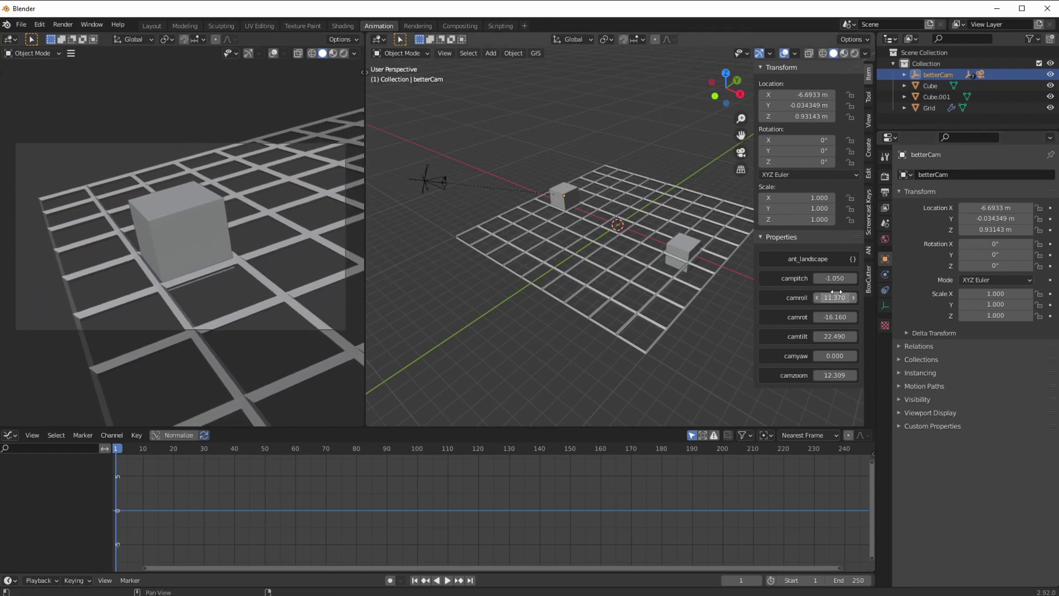
Keyframe betterCam's location at frame 1 and set the animation's end frame to 125
key(i)
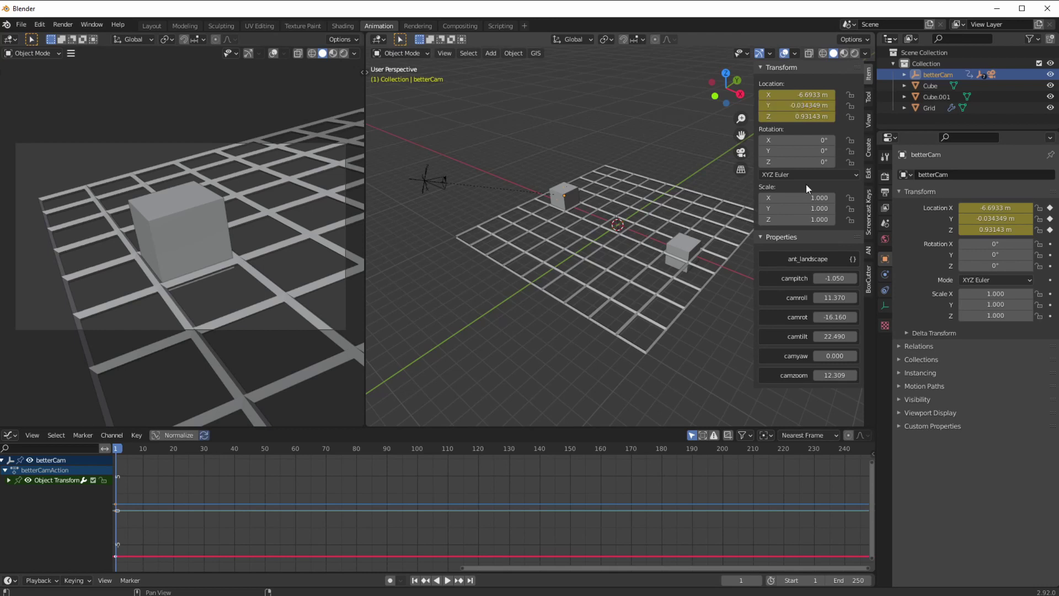
click(851, 580)
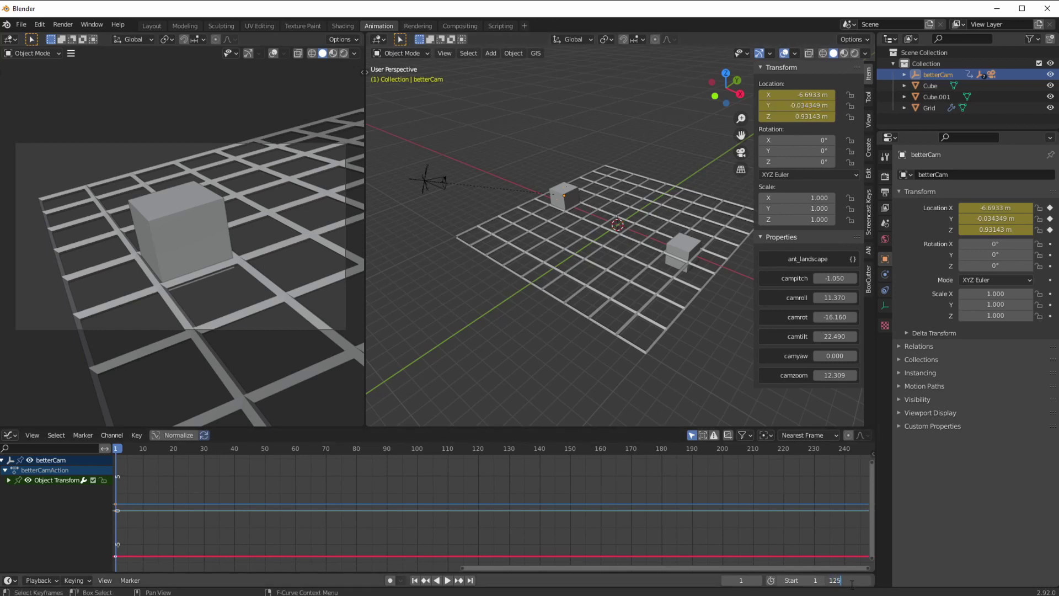
text(125)
key(Return)
middle_drag(308, 530, 476, 513)
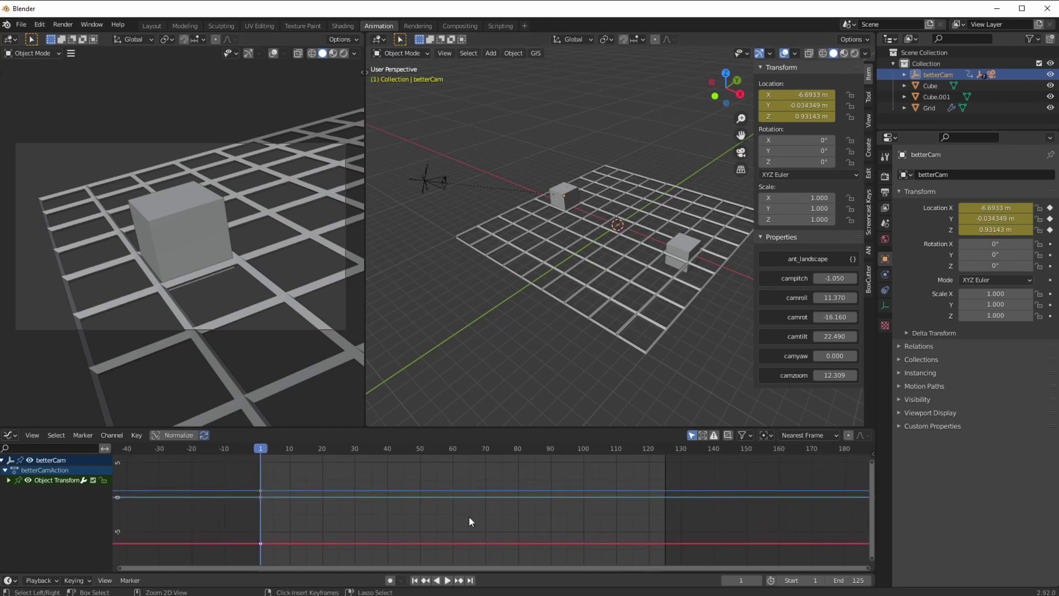
Keyframe campitch, camroll, camrot, camtilt, camyaw and camzoom at frame 1
key(i)
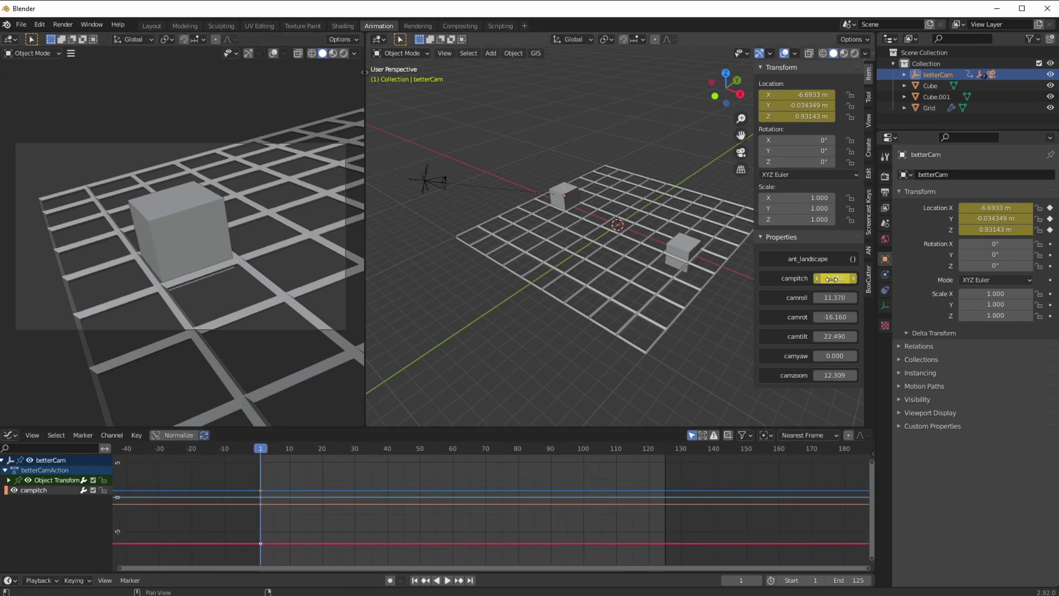
key(i)
key(i)
key(i)
key(i)
key(i)
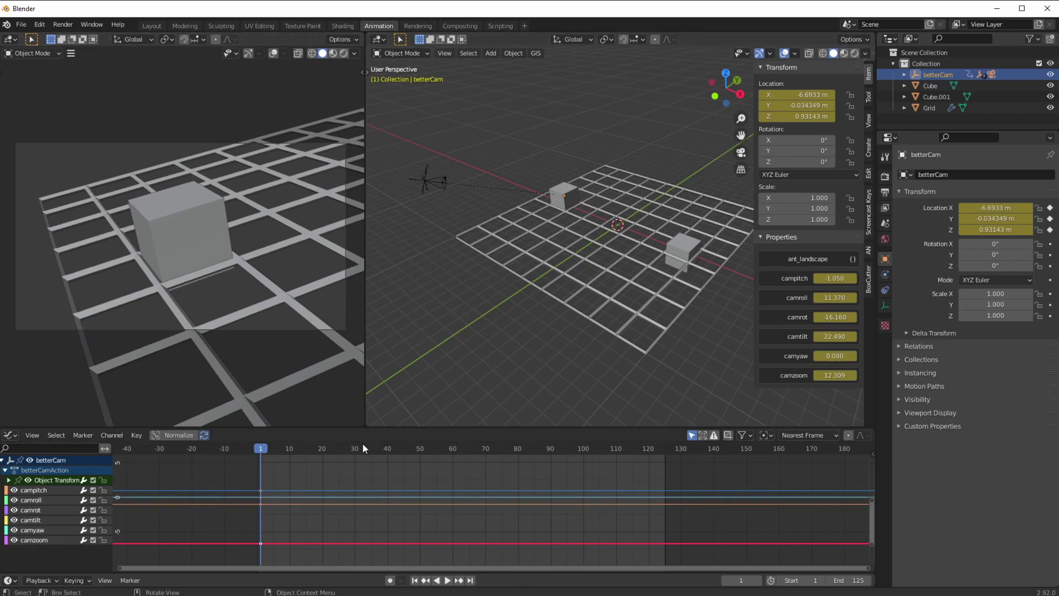
Go to frame 125 and move betterCam along X onto the second cube, to about 6.7635 m
key(space)
key(space)
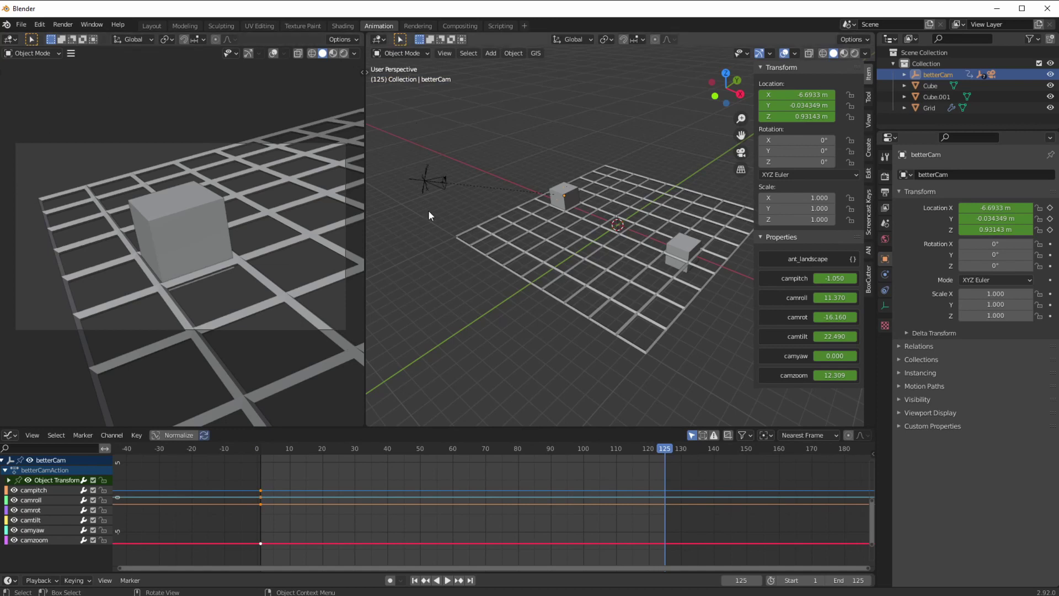
key(t)
click(381, 116)
drag(588, 204, 681, 329)
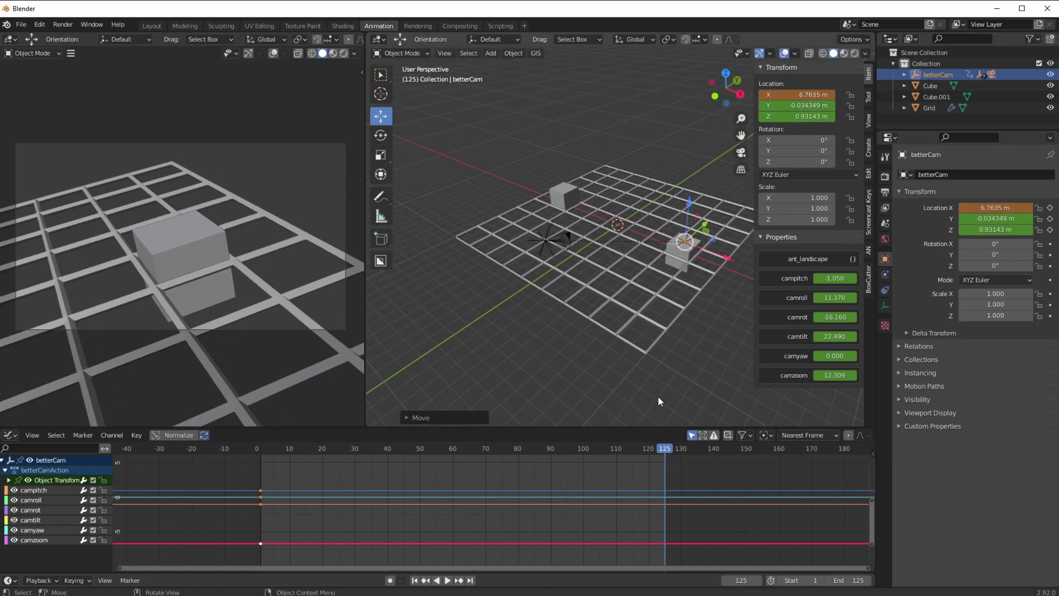
Reframe the second cube with campitch at about -3.37, camroll 7.94, camrot 50, camtilt 9.58 and camyaw 4.31
drag(827, 280, 718, 279)
mouse_move(824, 299)
mouse_down()
mouse_move(866, 298)
mouse_move(767, 317)
mouse_move(829, 318)
mouse_up()
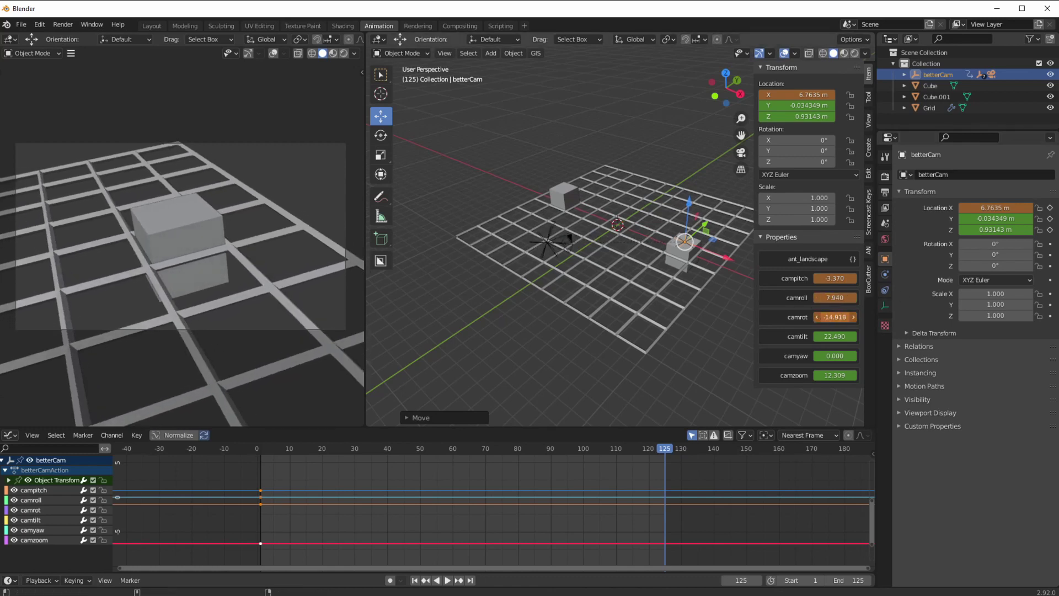
text(50)
key(Return)
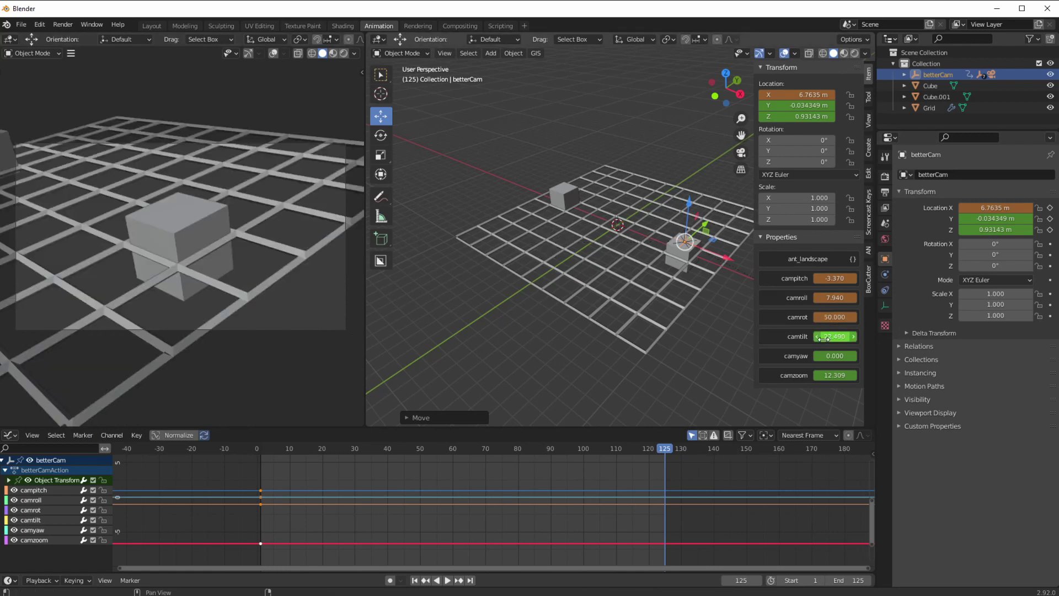
drag(830, 336, 889, 353)
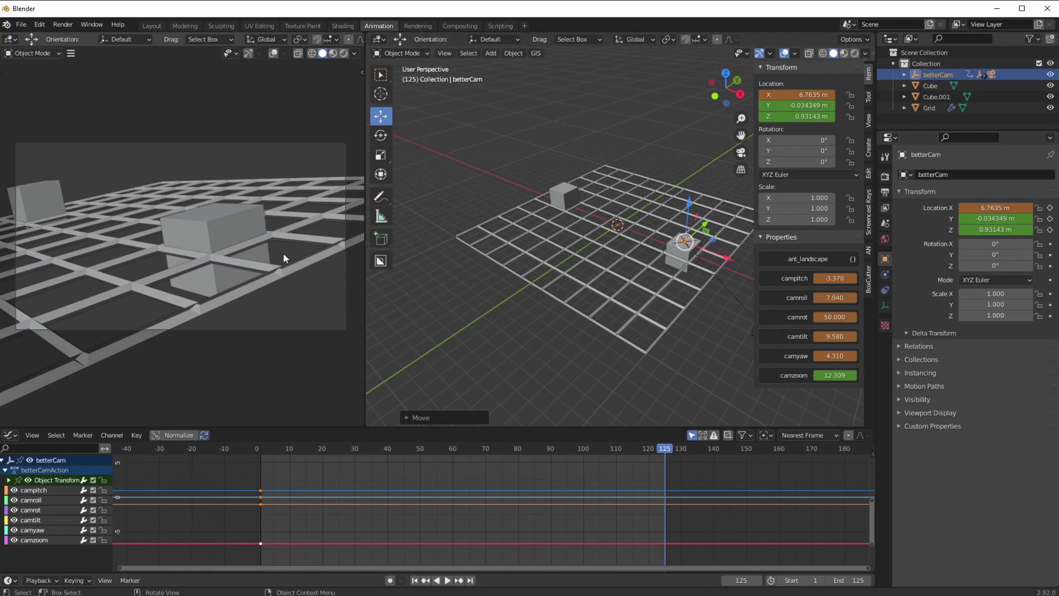
Try camrot at about -64.49, set it back to 50, and adjust camzoom to about 12.789 and camtilt to 9.55
mouse_move(828, 320)
mouse_down()
mouse_move(797, 320)
mouse_move(808, 320)
mouse_up()
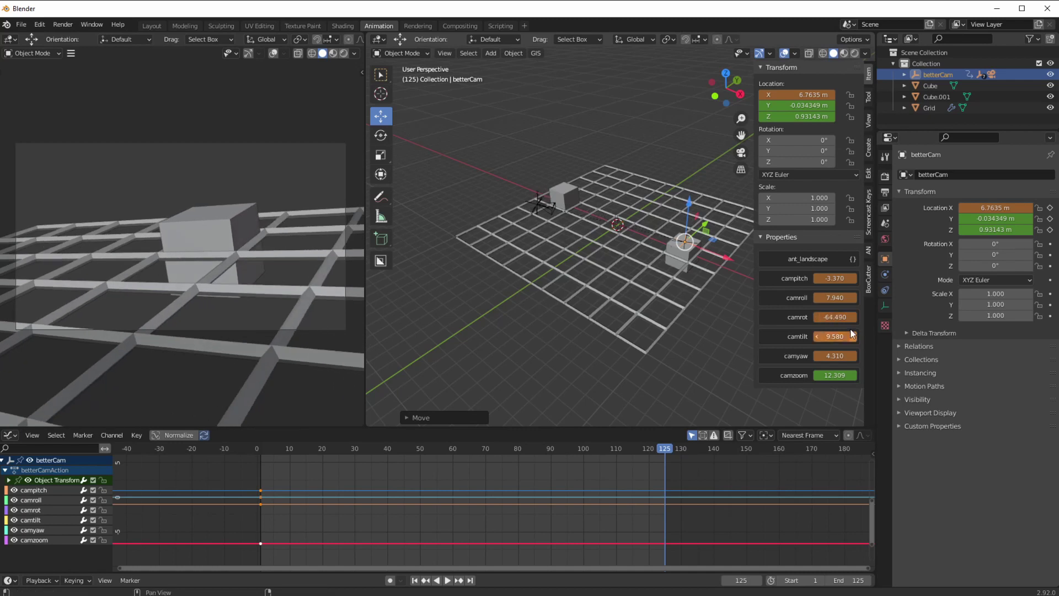
text(50)
key(Return)
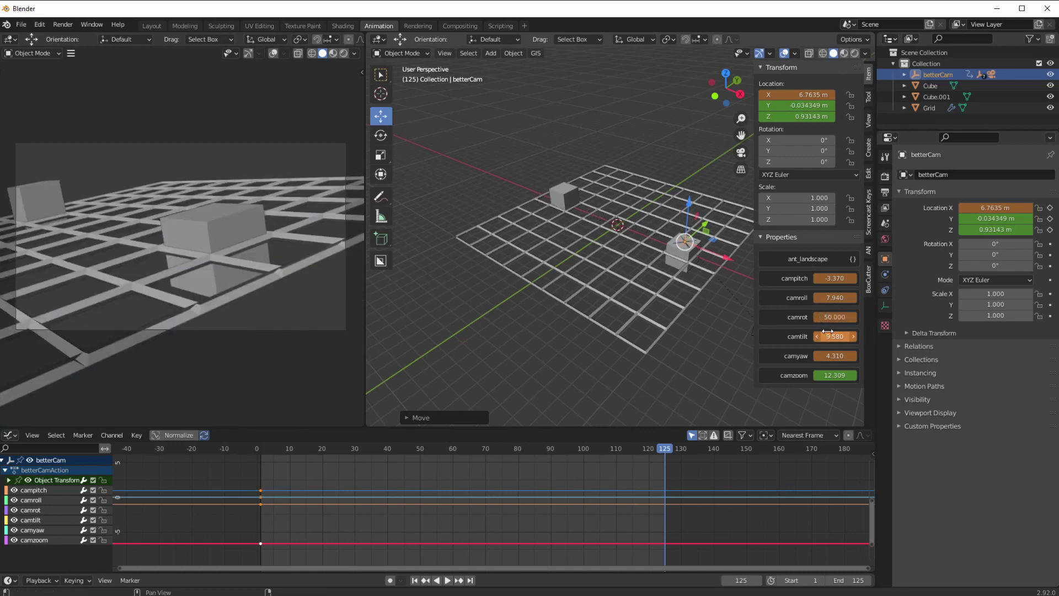
drag(834, 375, 842, 375)
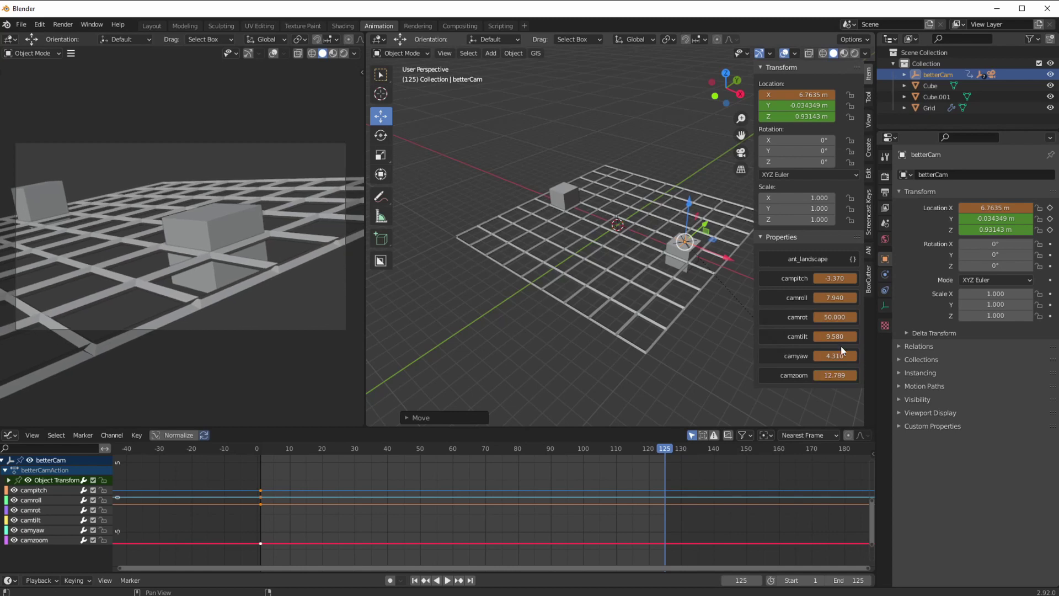
drag(836, 338, 835, 338)
Keyframe all six cam properties at frame 125 and scrub through the animation from the first frame to the last
key(i)
key(i)
key(i)
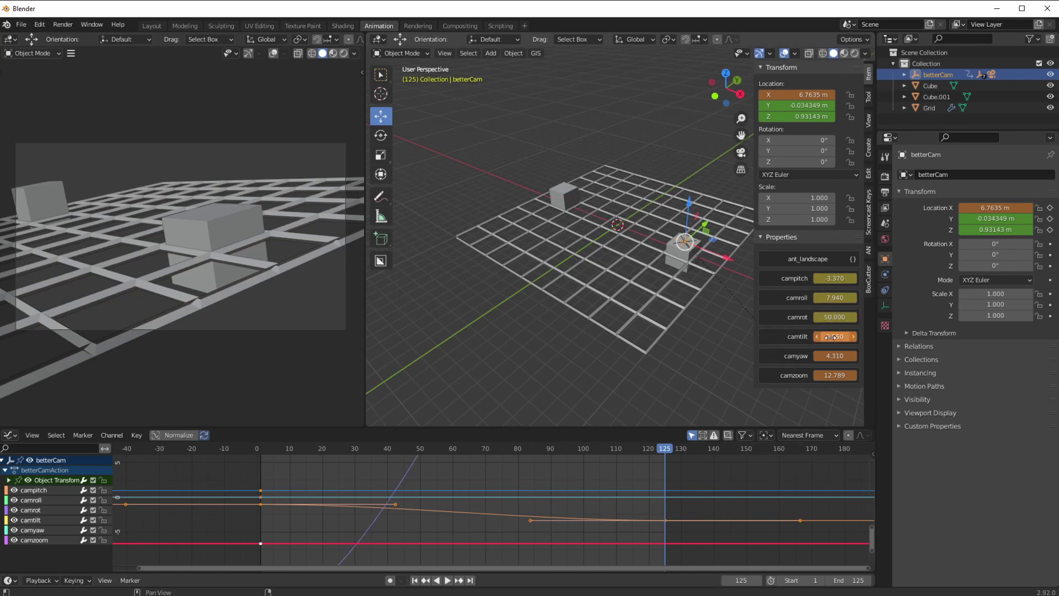
key(i)
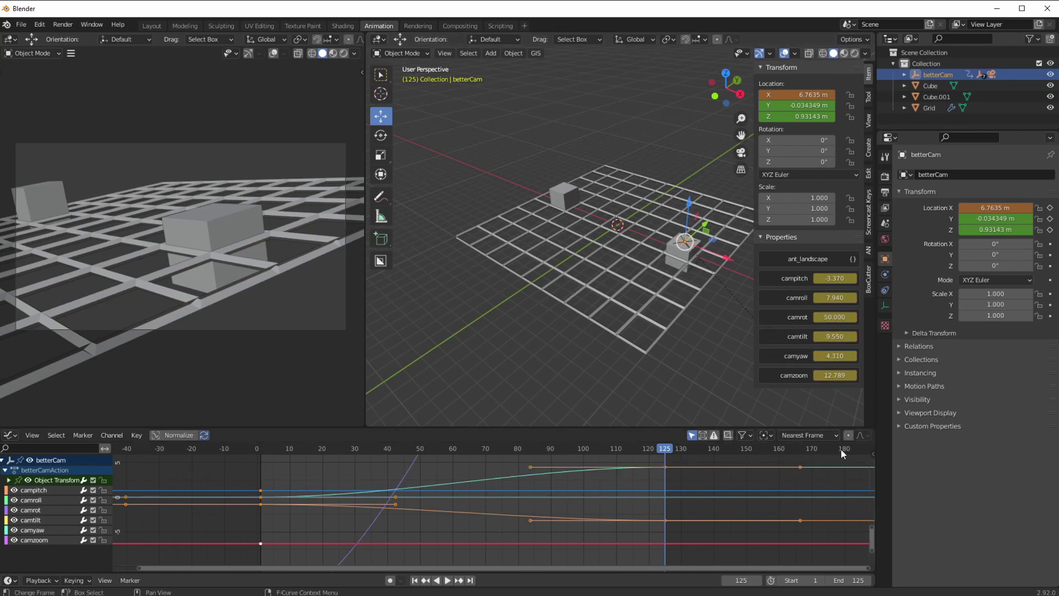
drag(266, 455, 665, 485)
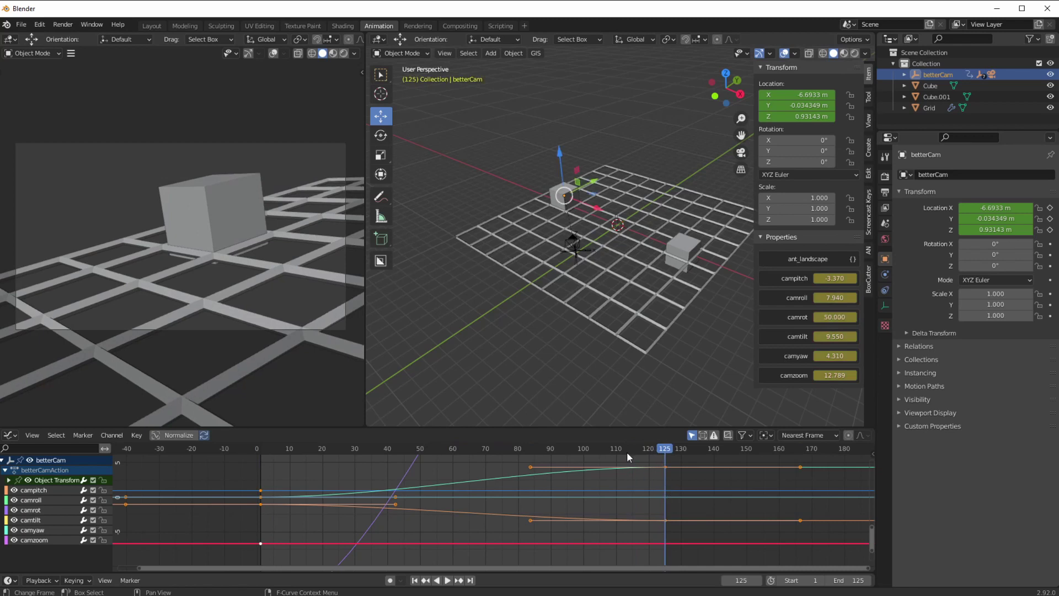
At frame 125, move betterCam along X onto the second cube, to about 6.6511 m, keyframe its location and play the animation
drag(597, 209, 708, 280)
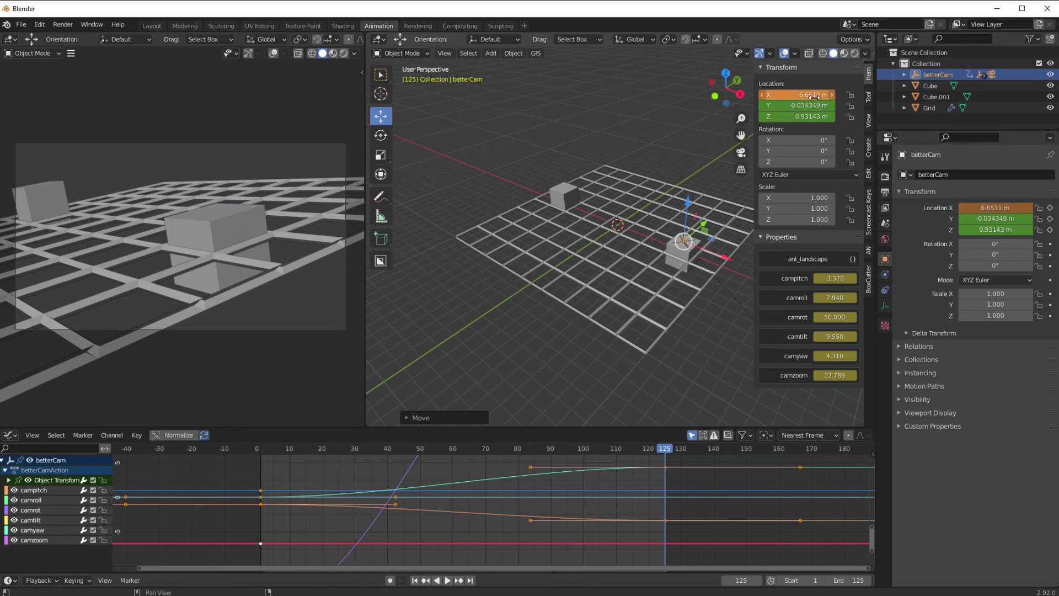
key(i)
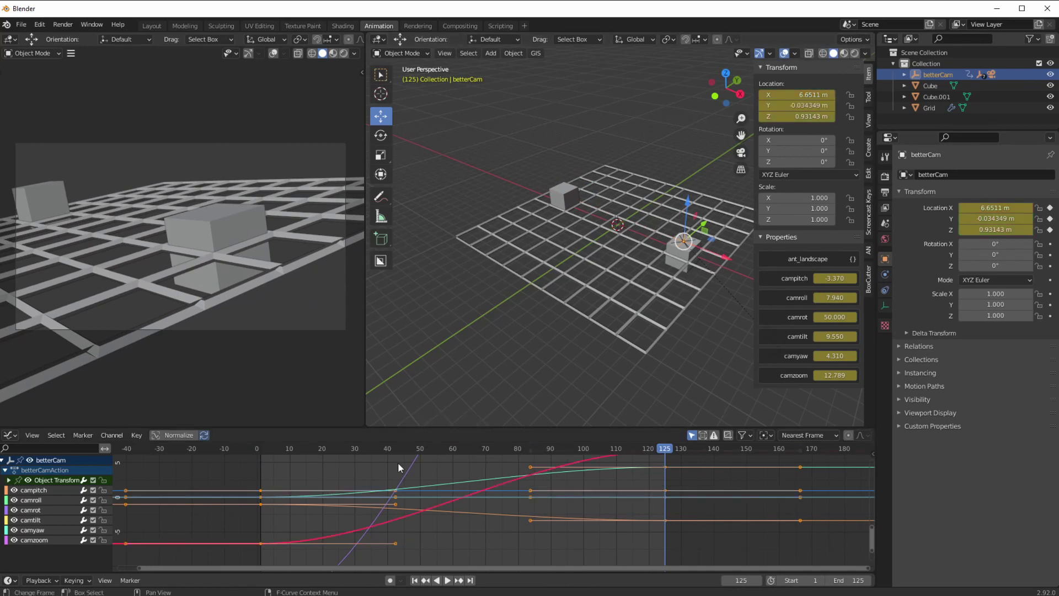
key(space)
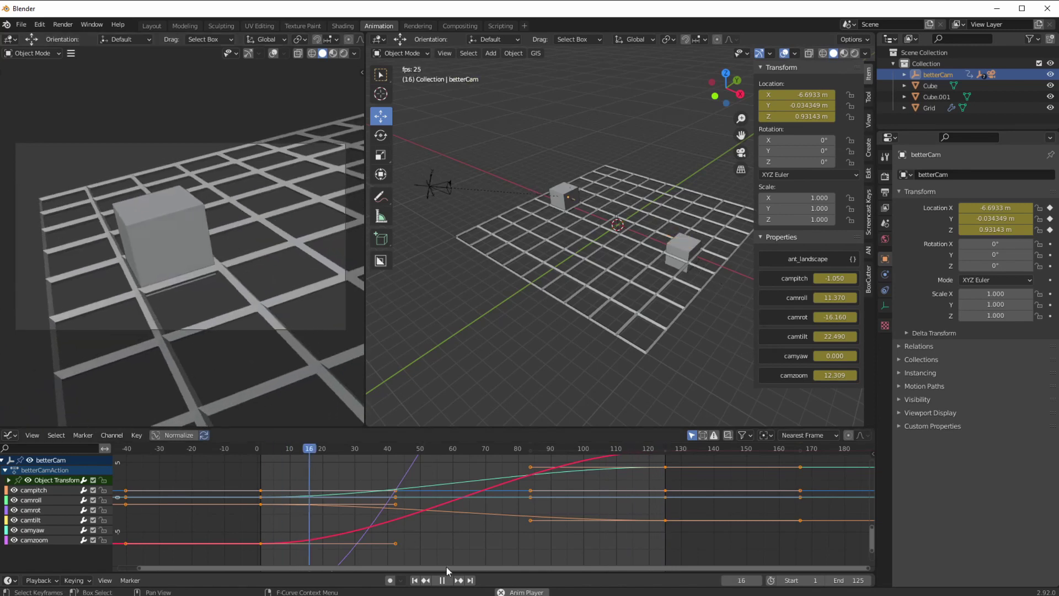
key(space)
Go to frame 1, set betterCam's camtilt to 50 and keyframe it
drag(313, 448, 259, 461)
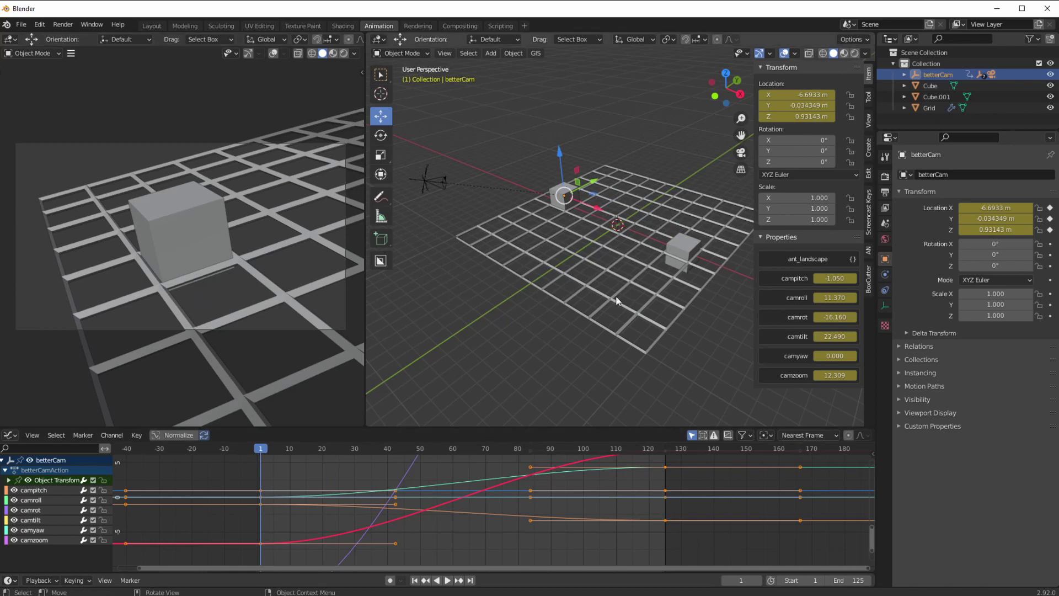
drag(833, 336, 852, 336)
click(837, 337)
text(50)
key(Return)
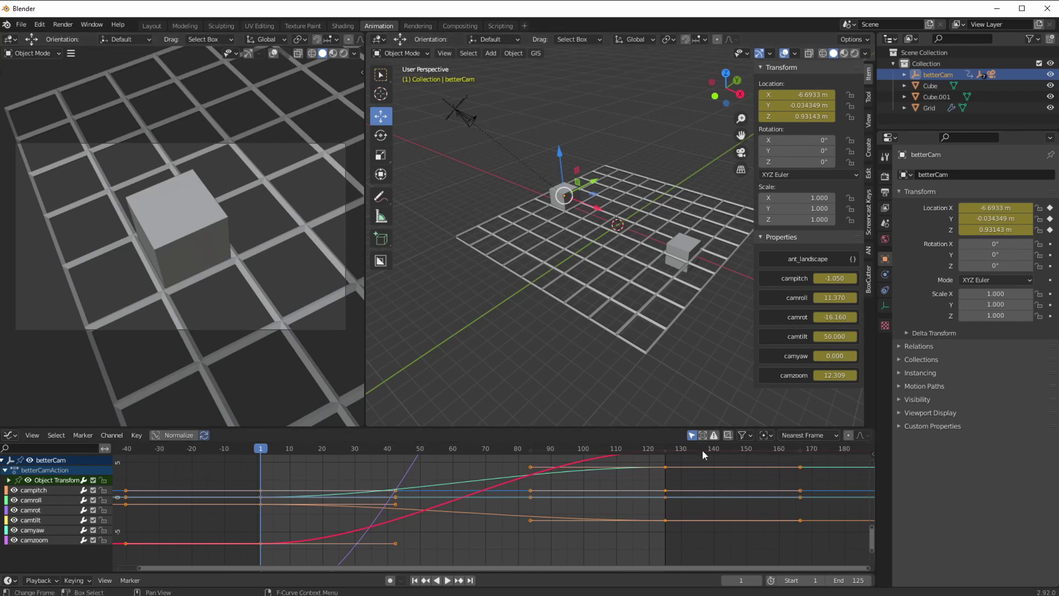
At frame 125, adjust campitch to about -4.8, camyaw to 7.97 and camzoom to 14.979, keyframe all three and play the animation
drag(265, 451, 663, 499)
key(space)
drag(822, 279, 767, 279)
drag(835, 356, 841, 379)
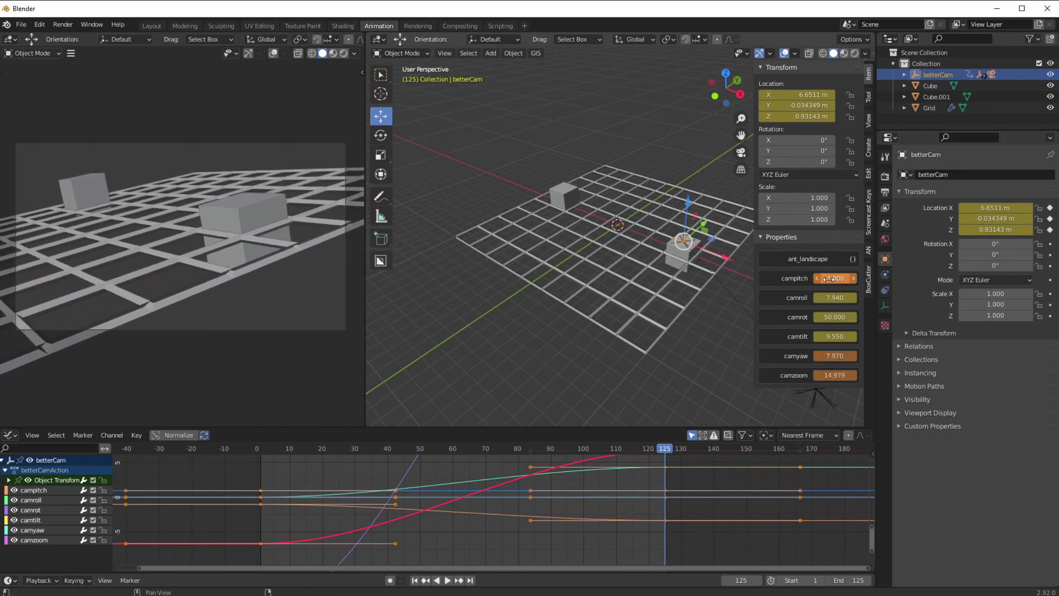
key(i)
key(i)
key(i)
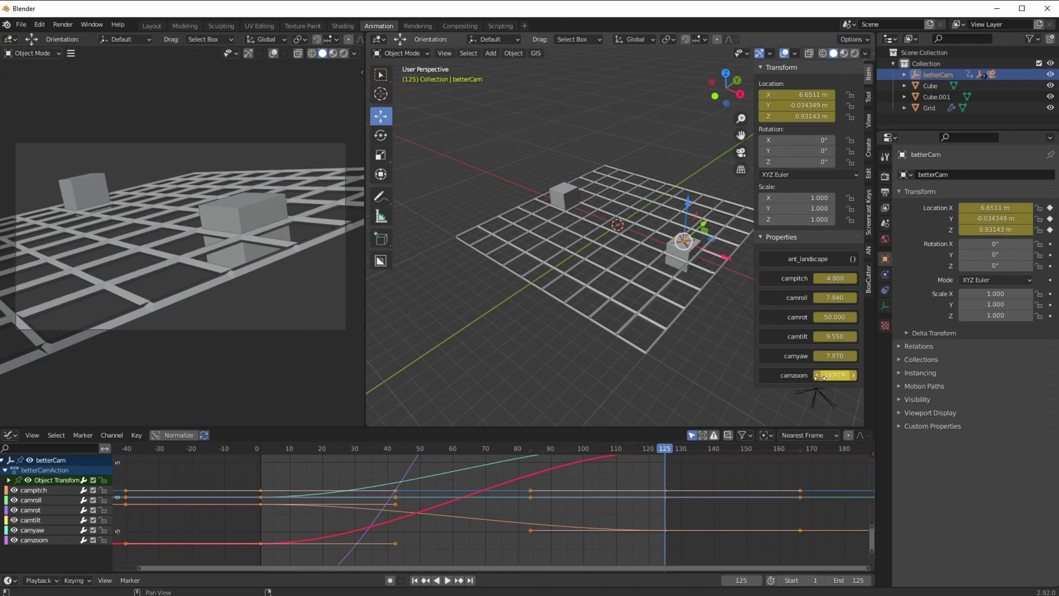
click(446, 579)
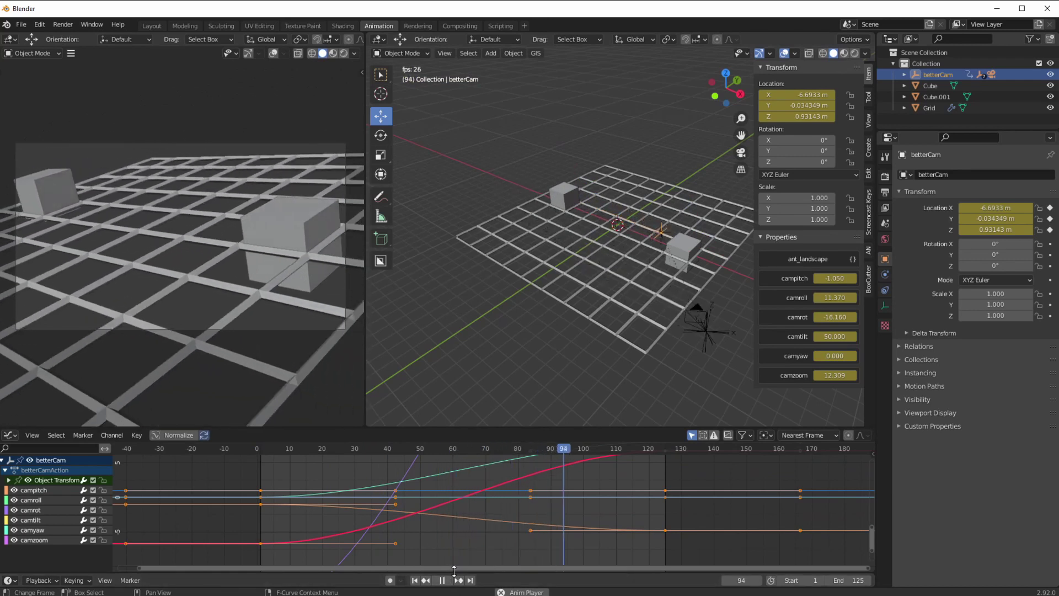
click(442, 579)
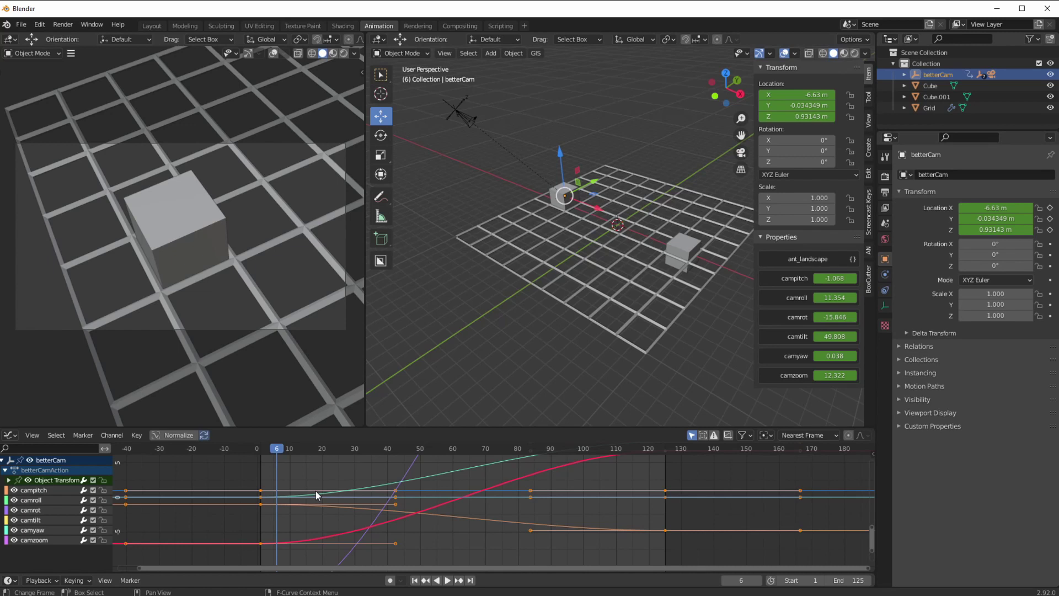
Expand the complete betterCam hierarchy in the Outliner down to the camera and select the camOff empty
click(905, 76)
drag(946, 133, 945, 294)
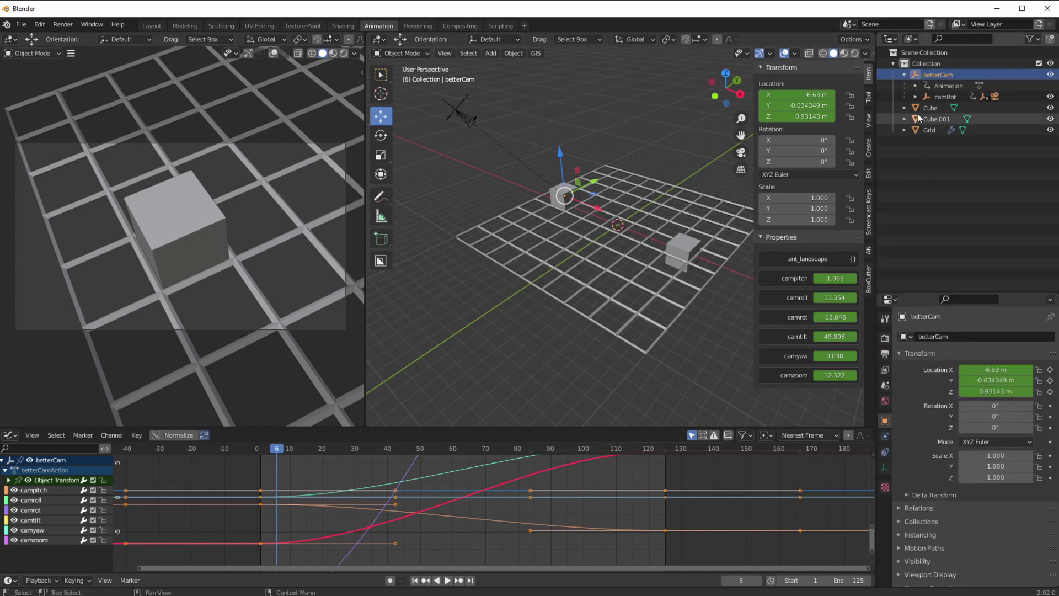
shift+click(904, 75)
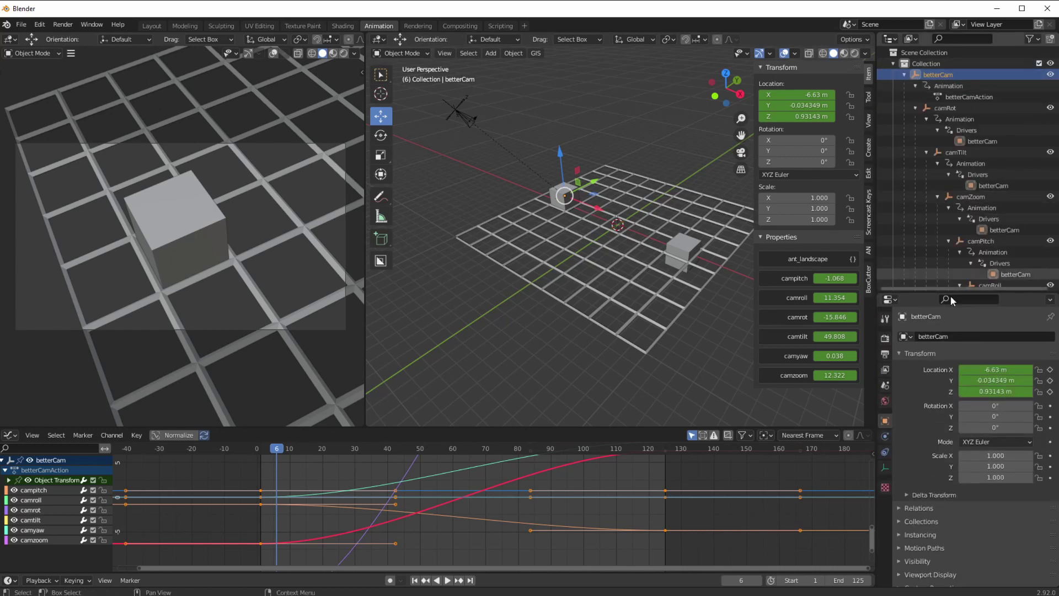
drag(938, 290, 937, 378)
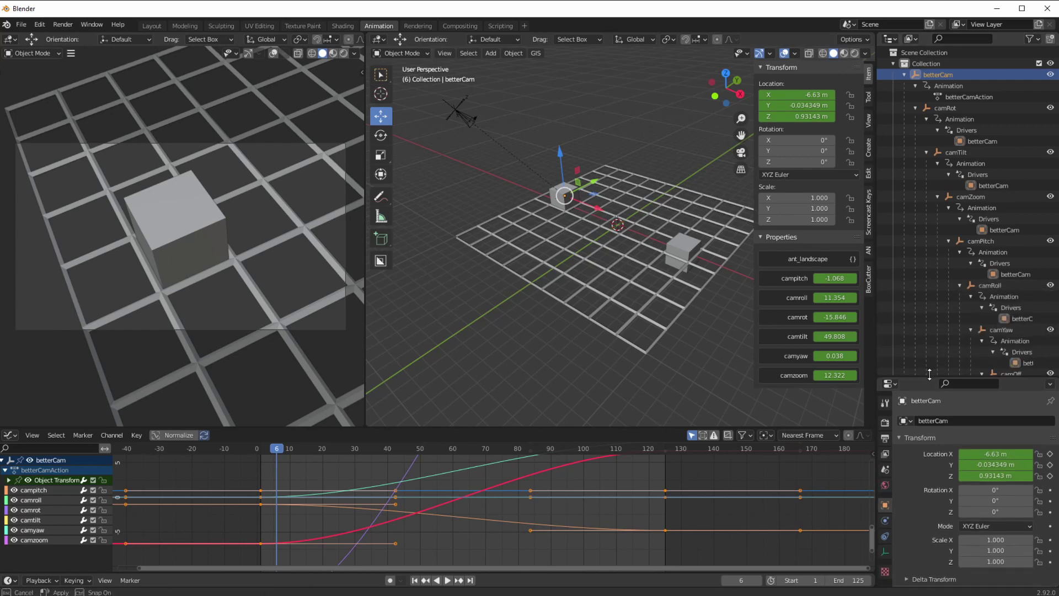
scroll(1056, 210, down, 5)
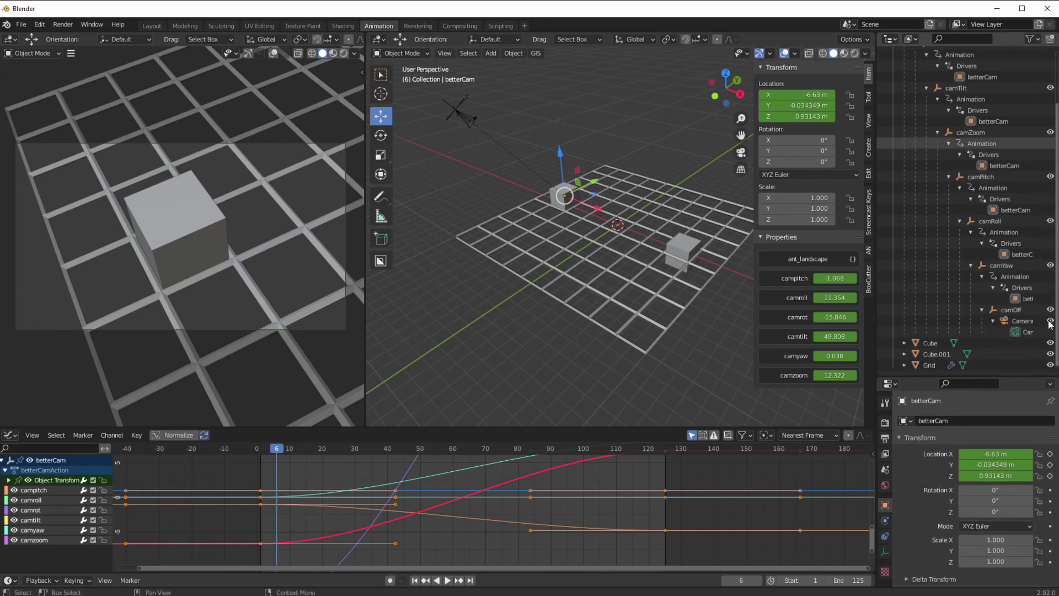
click(993, 320)
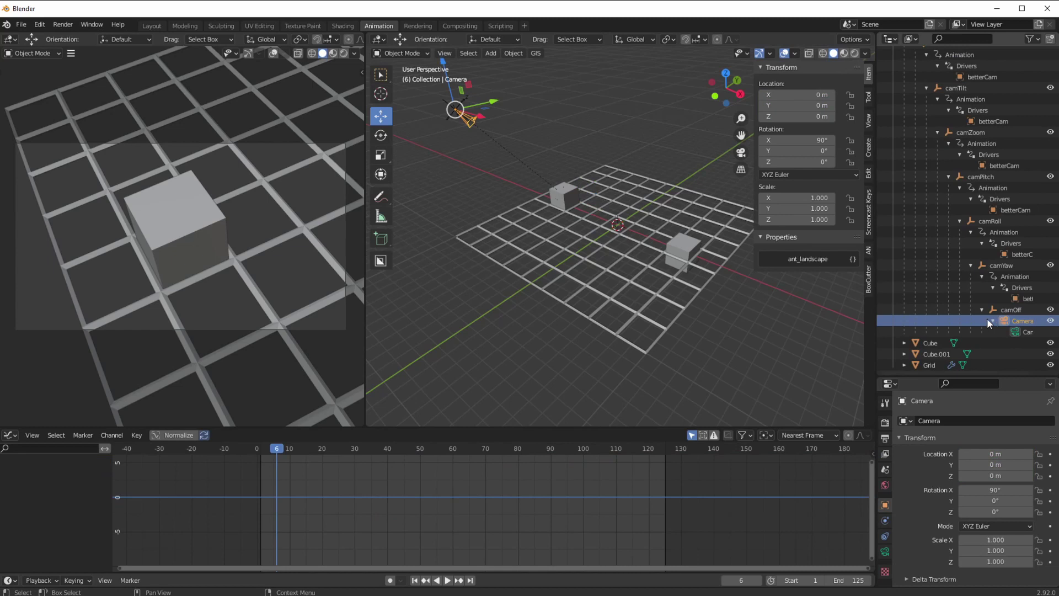
click(888, 310)
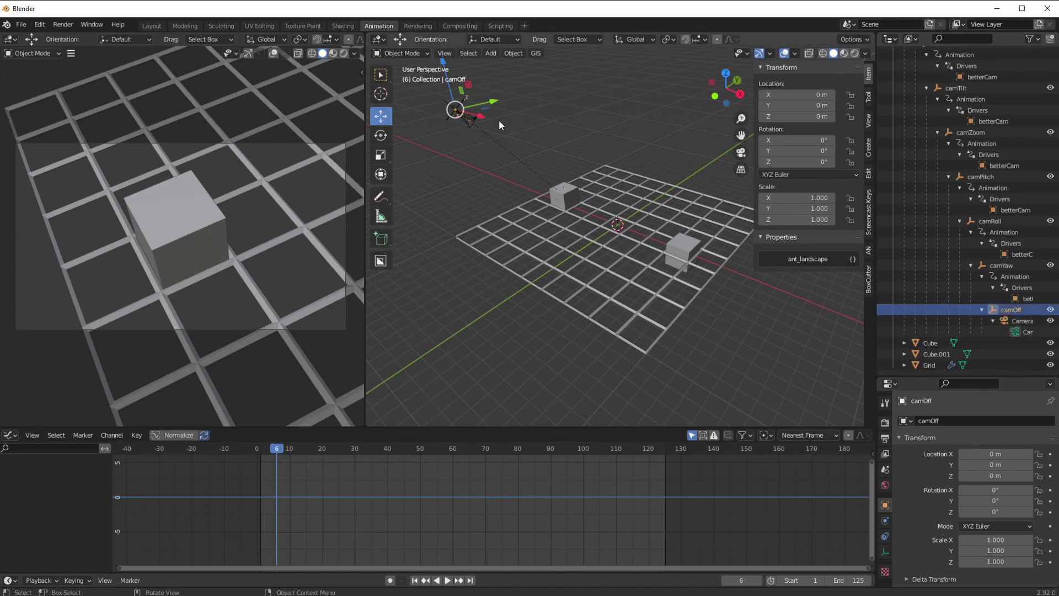
Set the transform orientation to Local with camOff selected
middle_drag(453, 164, 584, 235)
scroll(527, 212, up, 4)
mouse_move(537, 243)
middle_down()
mouse_move(560, 233)
mouse_move(523, 247)
middle_up()
scroll(560, 233, down, 2)
middle_drag(564, 275, 575, 287)
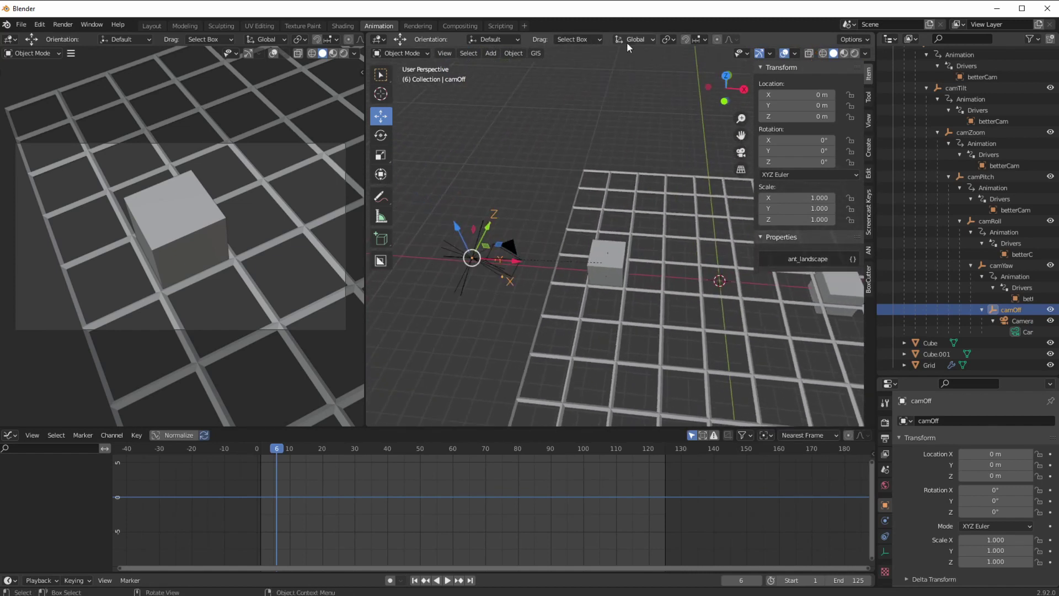
click(632, 39)
click(619, 82)
middle_drag(555, 373, 576, 280)
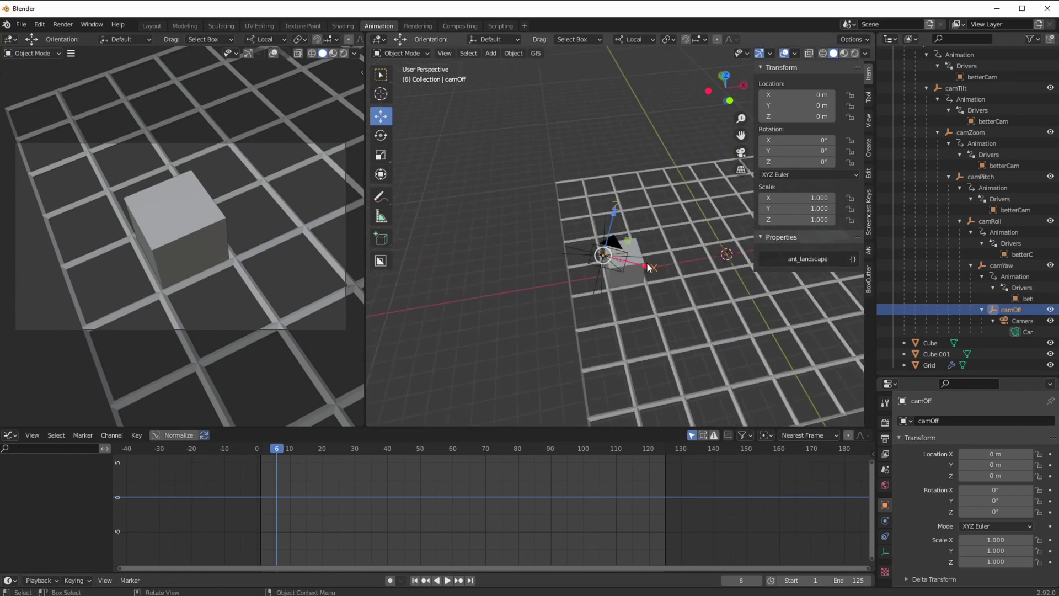
Try offsetting camOff along its local axes and clear its location again
drag(646, 270, 658, 272)
drag(621, 229, 623, 213)
middle_drag(628, 237, 581, 280)
drag(552, 278, 555, 296)
key(alt+g)
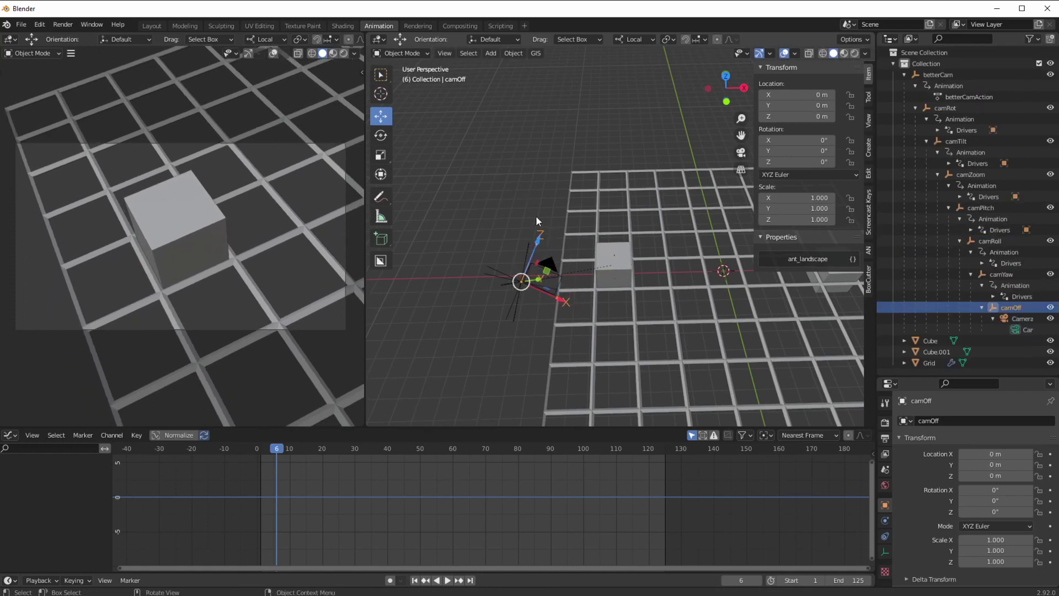
mouse_move(537, 239)
mouse_down()
mouse_move(544, 231)
mouse_move(532, 250)
mouse_up()
key(Escape)
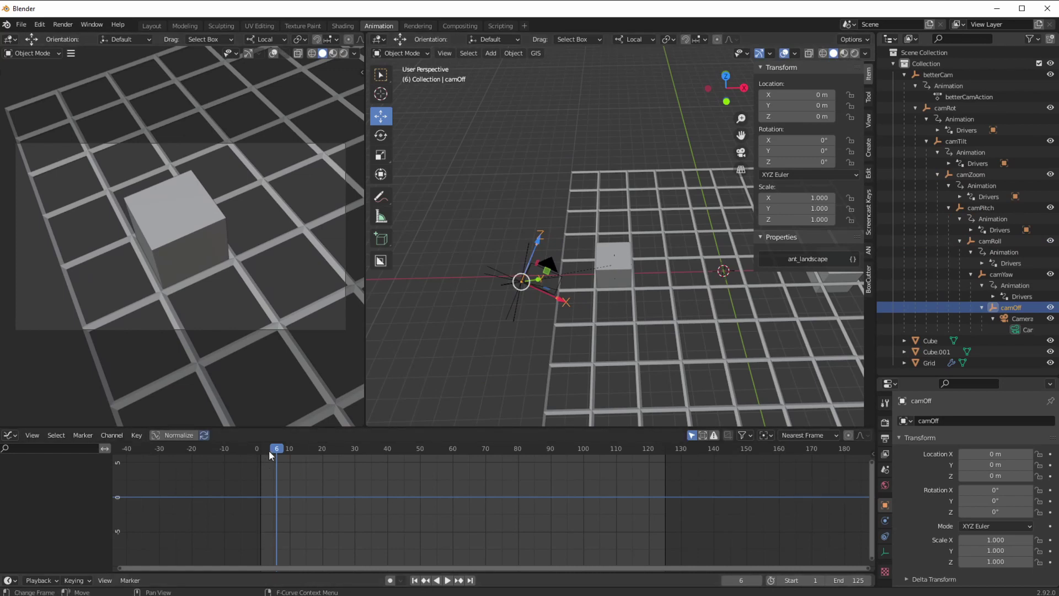
At frame 1, keyframe camOff's location and remove the keyframe from its Y channel only
drag(275, 450, 260, 503)
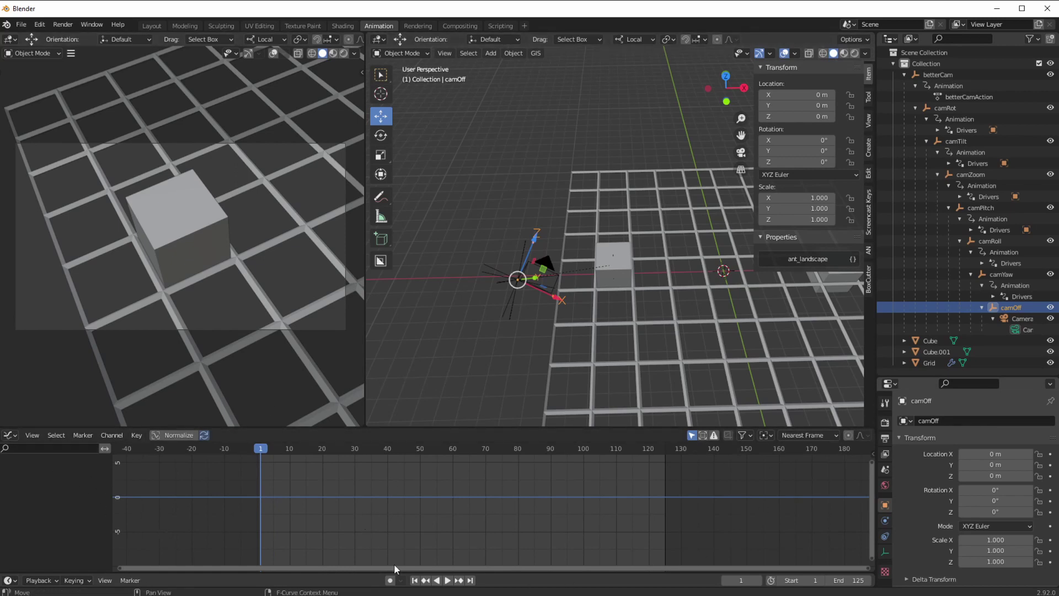
key(n)
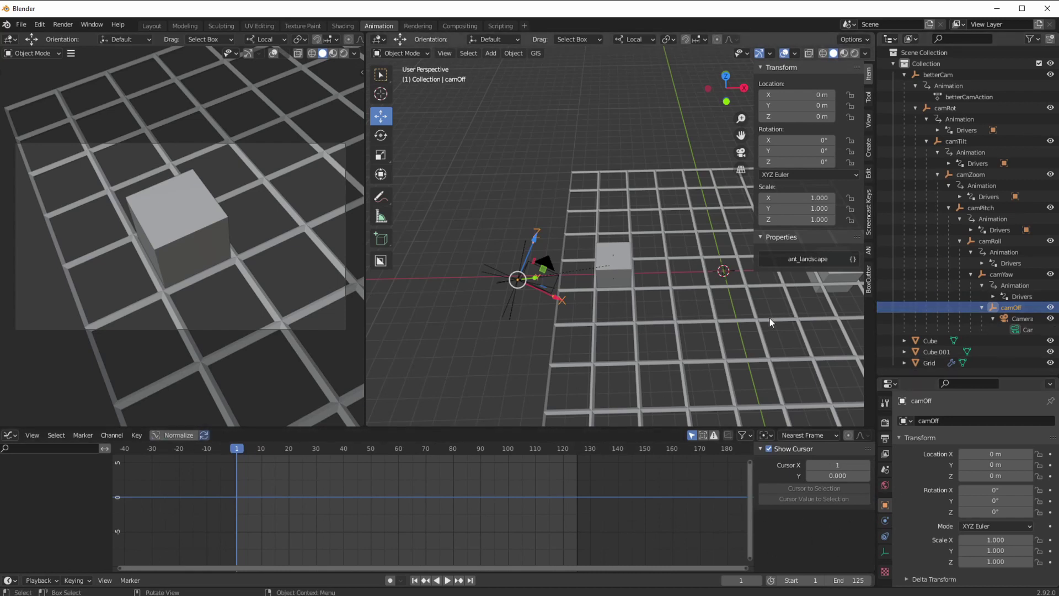
right_click(792, 98)
click(782, 99)
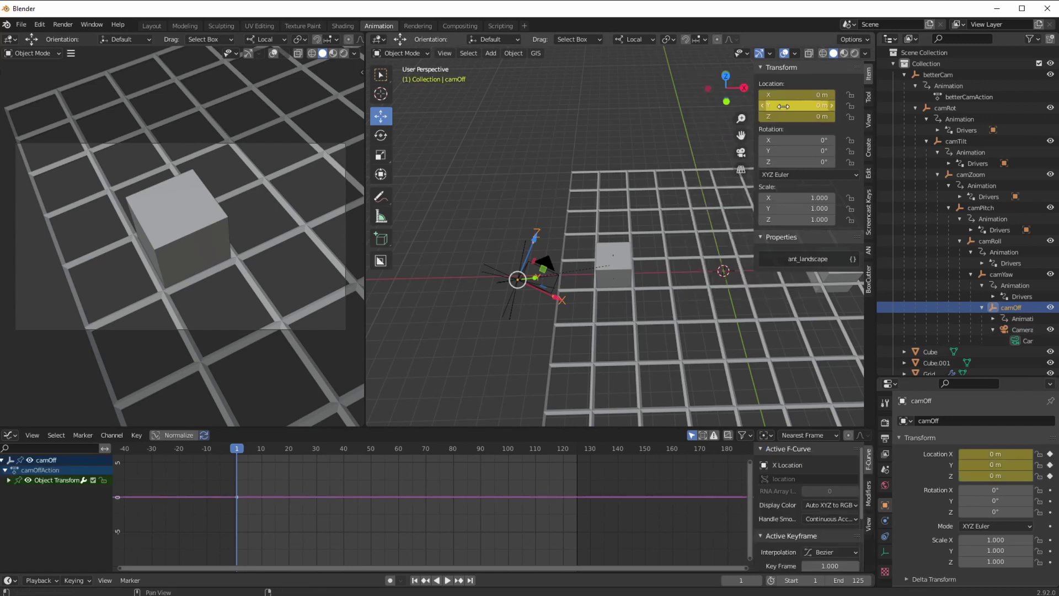
right_click(783, 106)
click(766, 141)
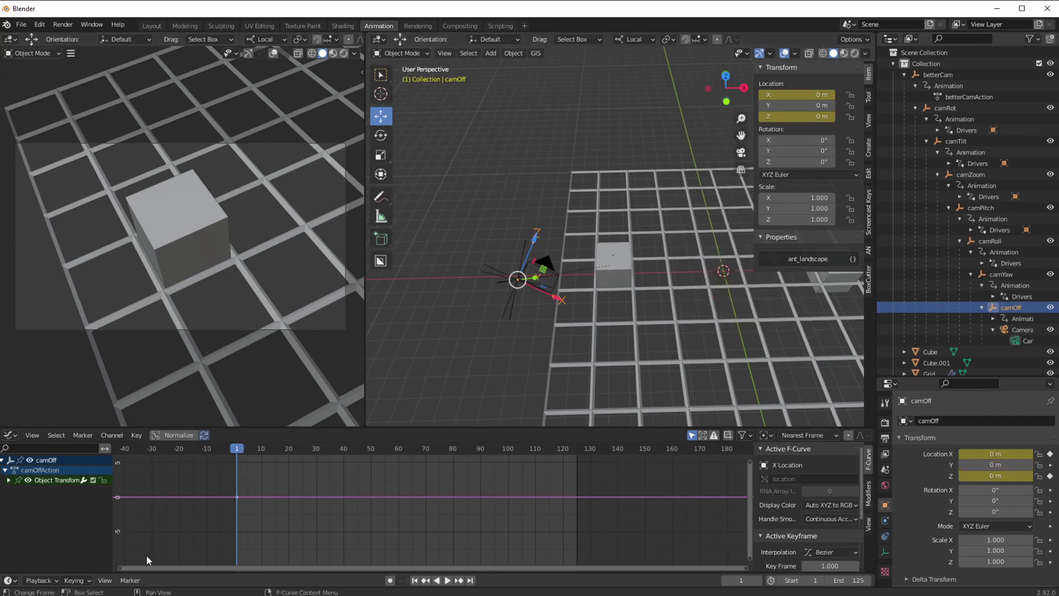
Expand camOff's object transform channels and add a Noise modifier to the X Location curve
click(8, 480)
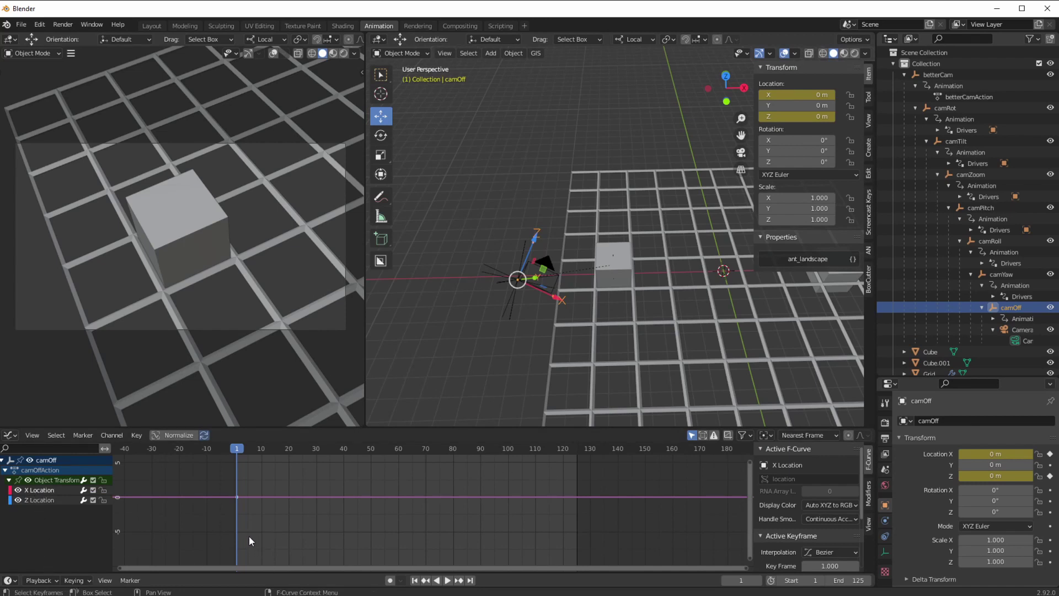
click(869, 505)
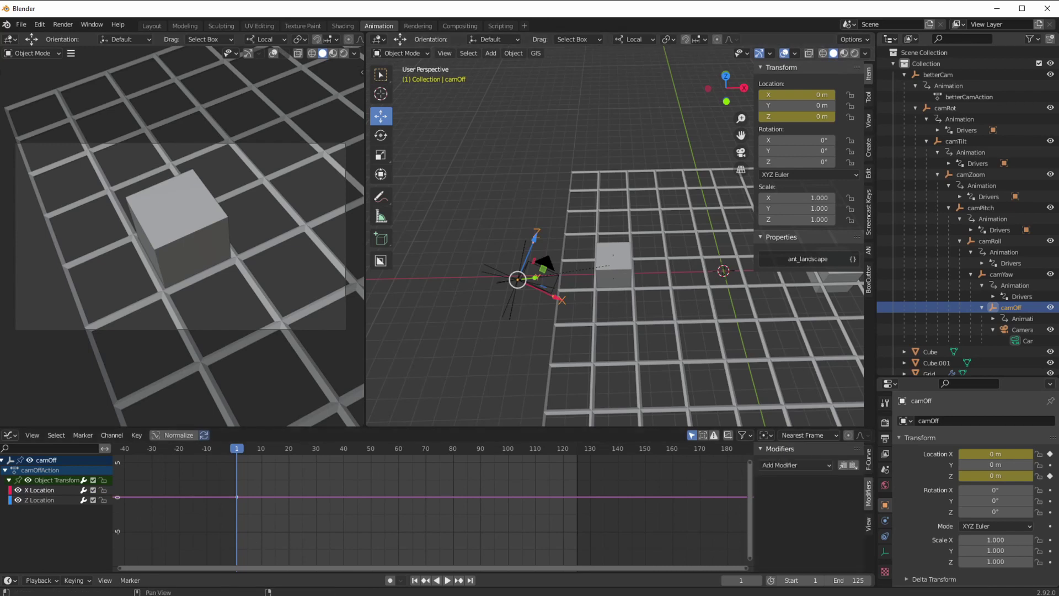
click(781, 469)
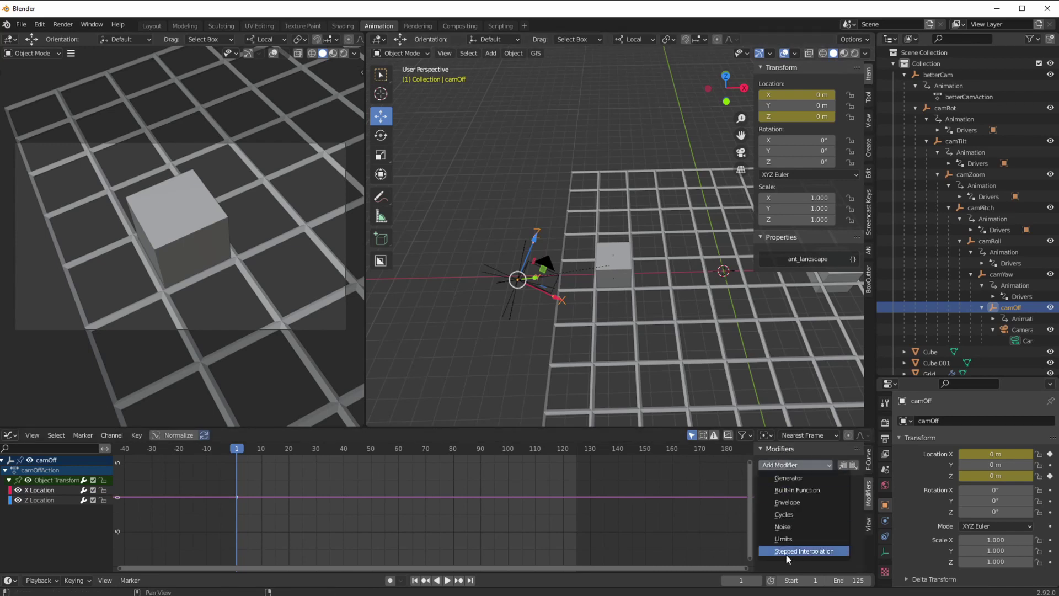
click(784, 531)
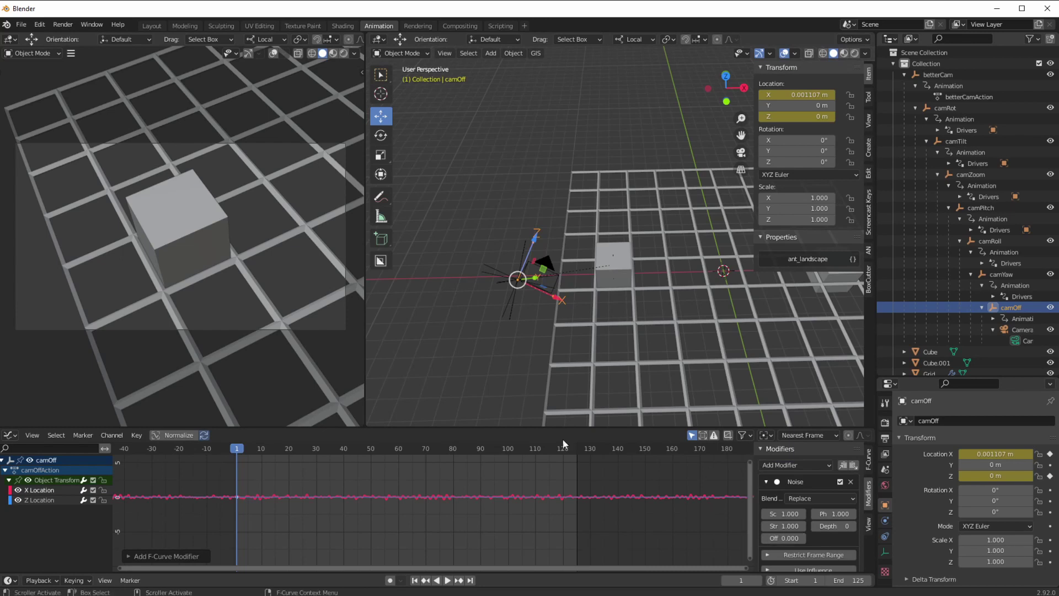
Play the animation to check the noise on the camera move and return to the first frame
mouse_move(247, 452)
mouse_down()
mouse_move(313, 462)
mouse_move(259, 462)
mouse_up()
click(448, 580)
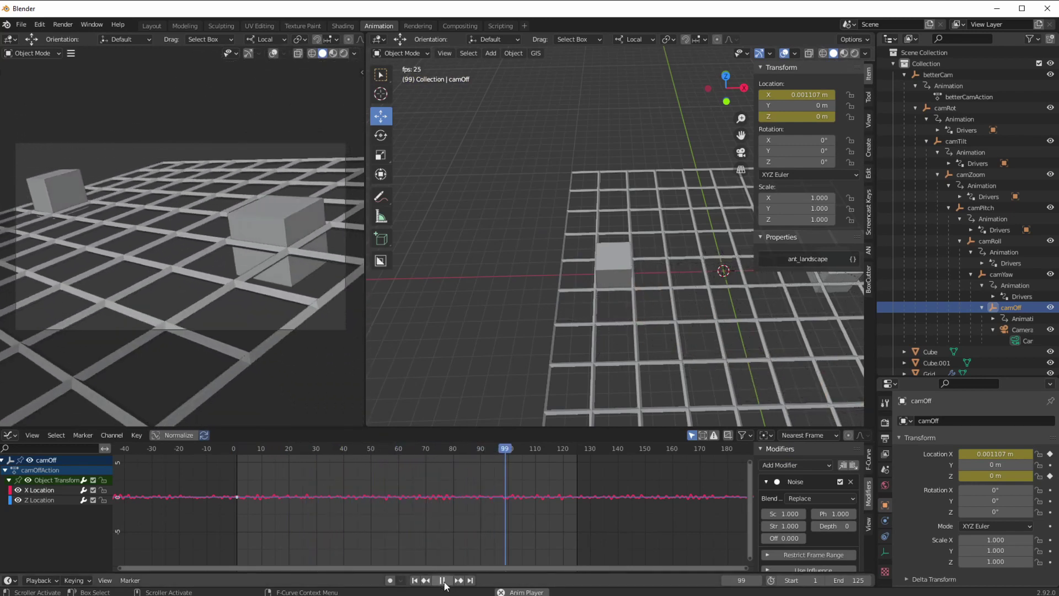
click(441, 580)
click(415, 580)
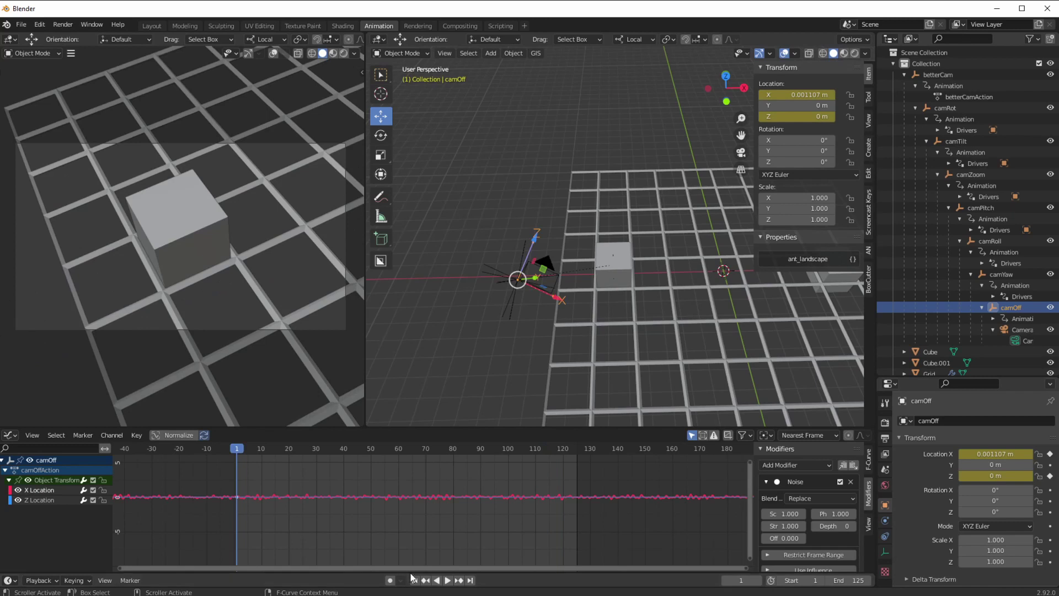
Set the X Location noise scale to 1.9, widen the modifier settings and play the animation
ctrl+middle_drag(345, 525, 455, 563)
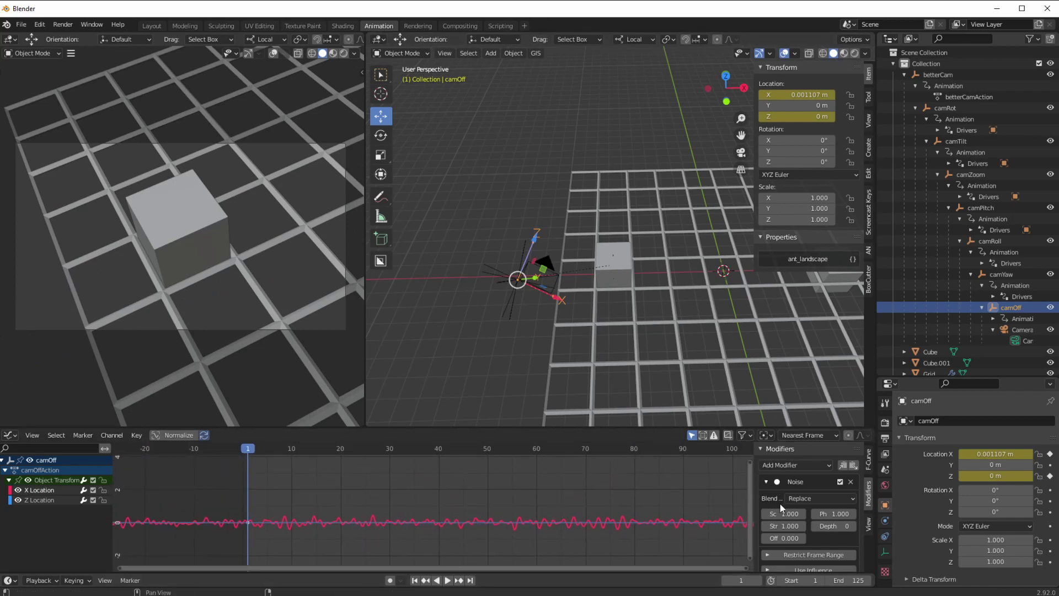
drag(782, 513, 833, 513)
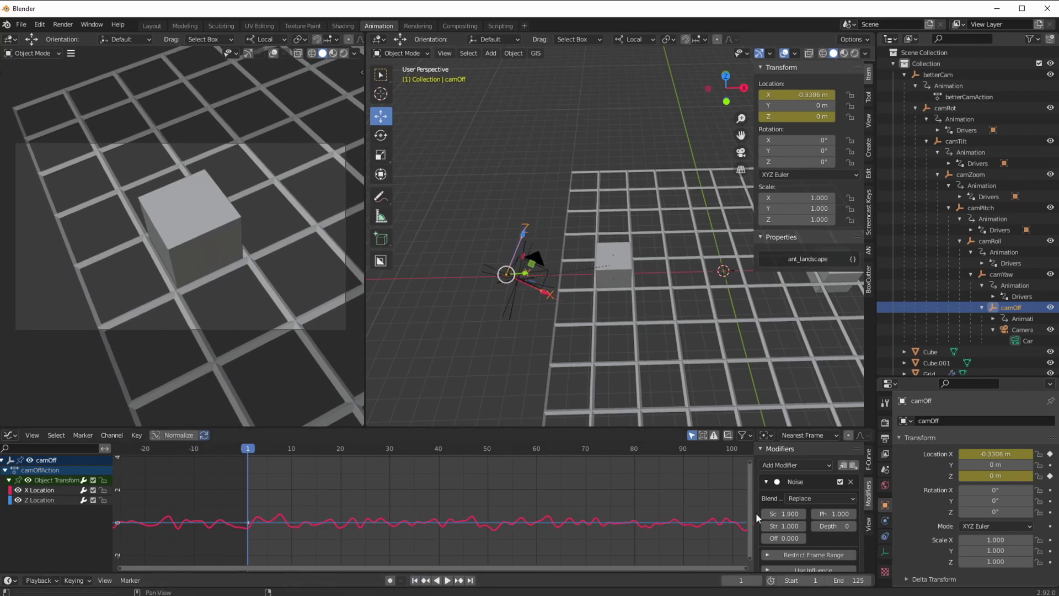
drag(752, 510, 682, 510)
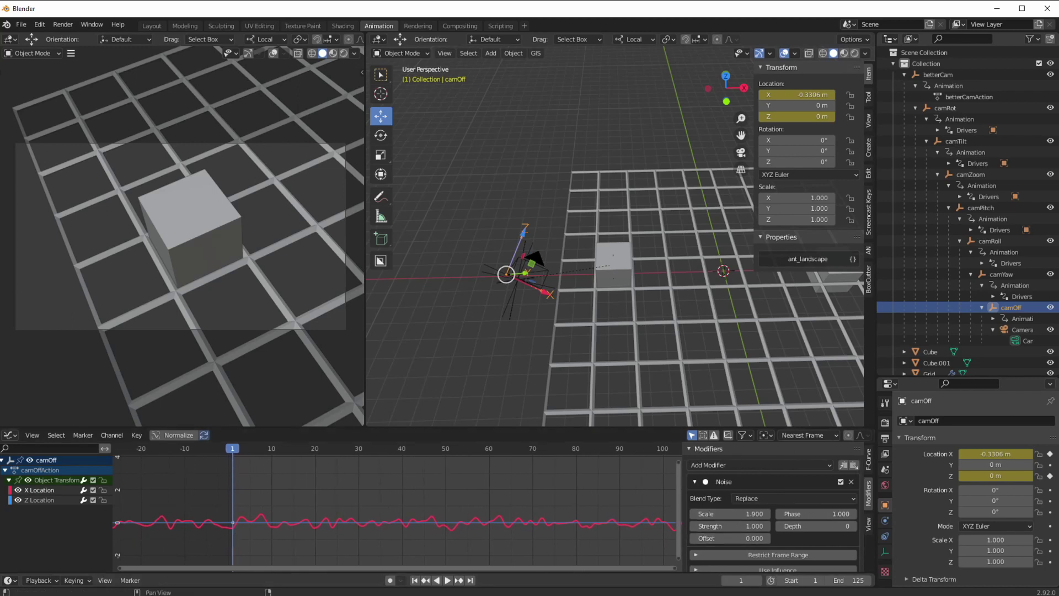
click(447, 580)
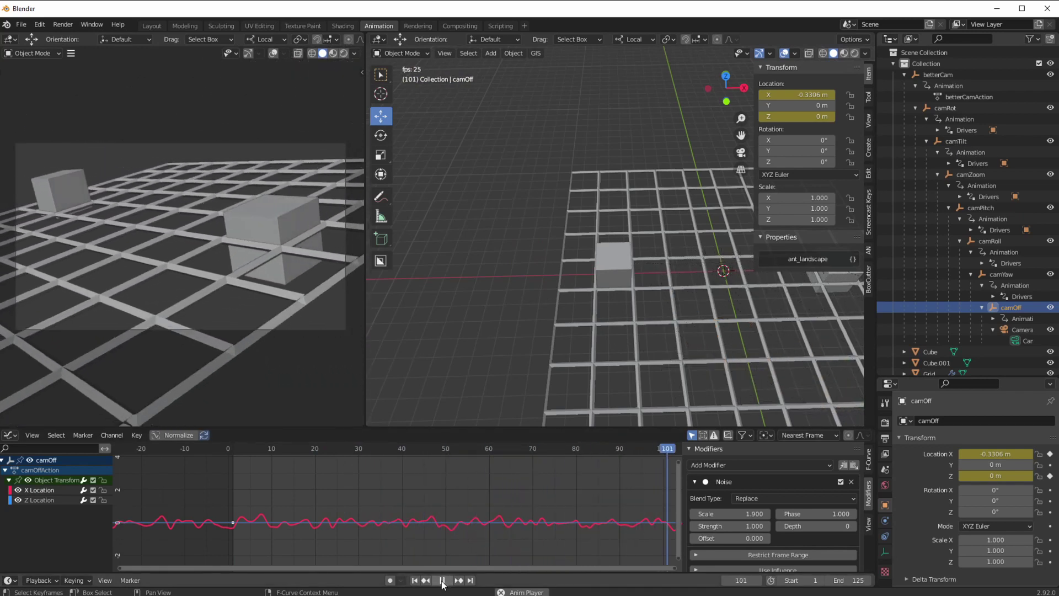
click(442, 582)
Set the X Location noise scale to 3.2, preview the animation, and set the noise strength to 0.1
drag(729, 513, 756, 514)
click(446, 581)
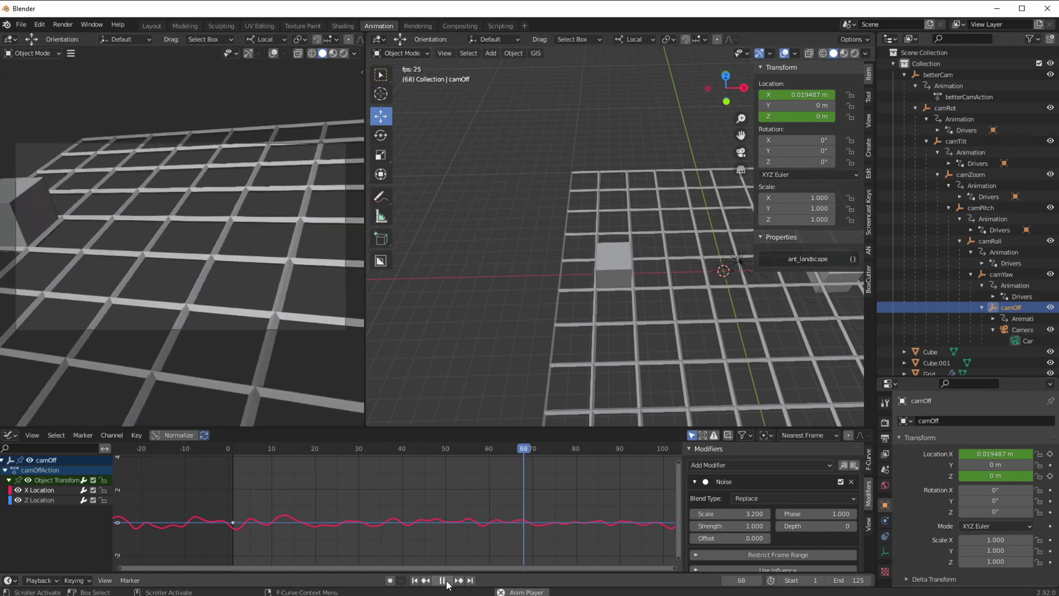
click(444, 581)
double_click(728, 526)
text(0.1)
key(Return)
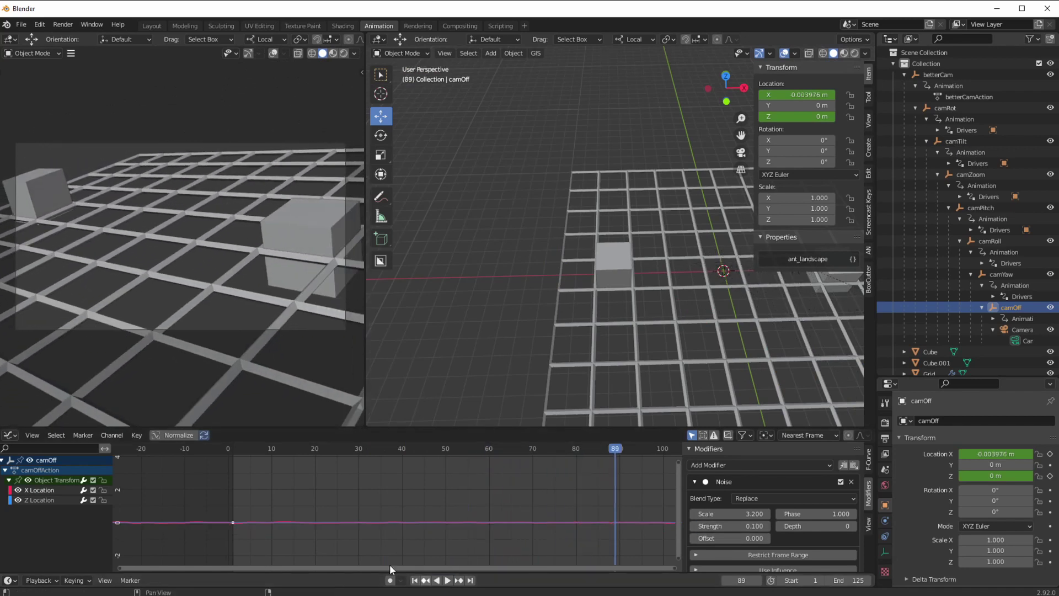
Play the animation from the first frame to check the X Location noise on the camera move
click(415, 580)
click(447, 580)
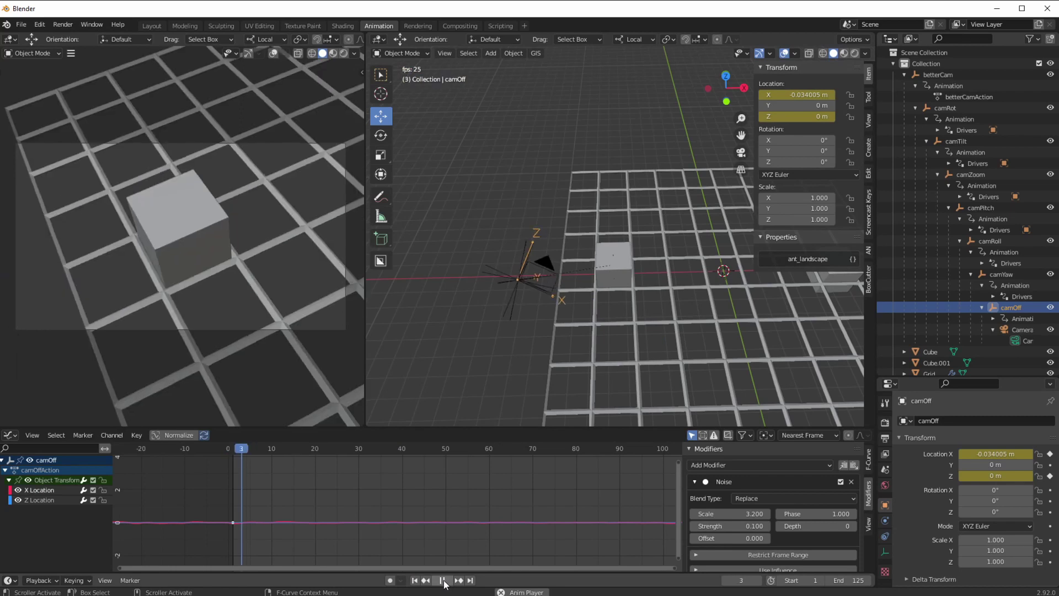
click(441, 580)
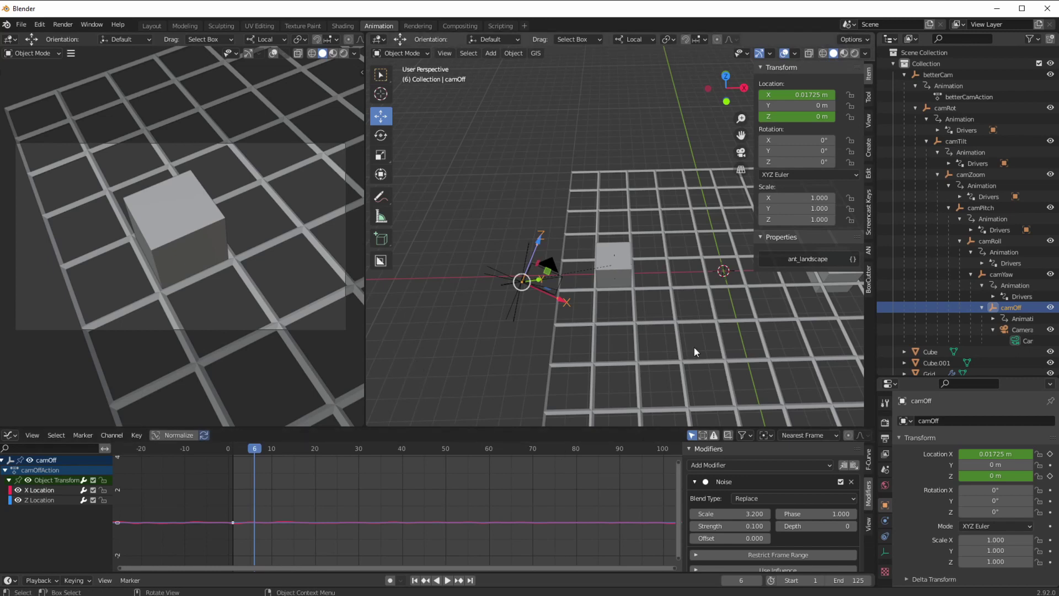
Add a Noise modifier to camOff's Z Location curve, preview the animation and return to the first frame
click(48, 499)
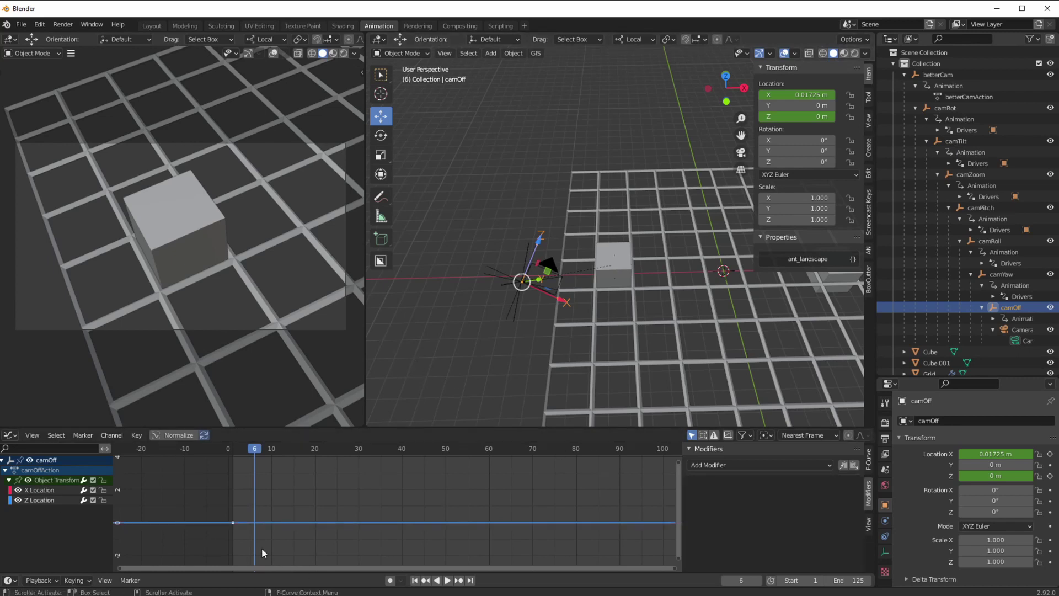
click(769, 465)
click(750, 526)
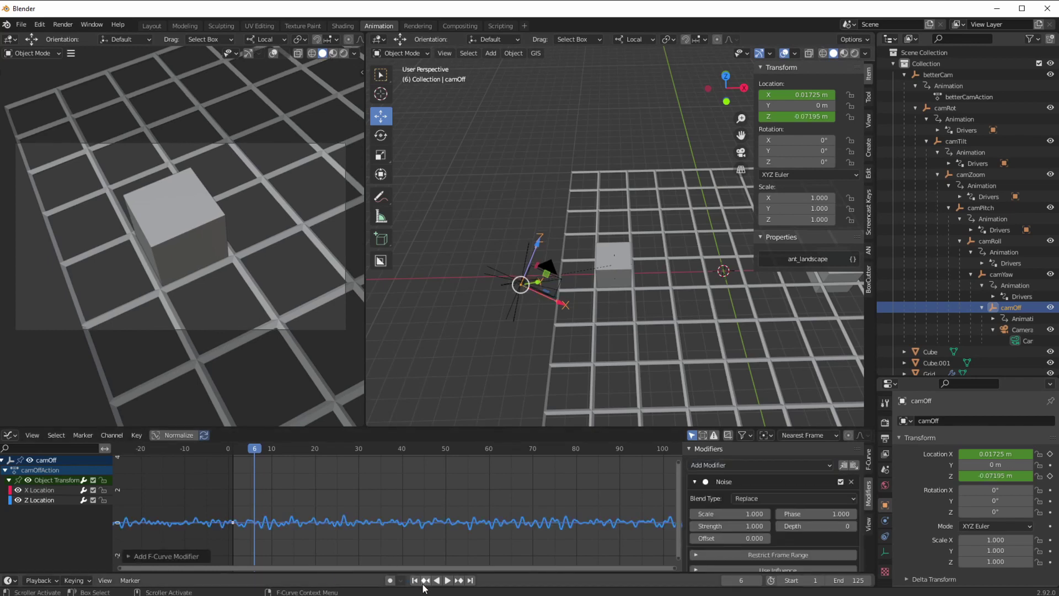
click(447, 580)
click(442, 580)
click(415, 581)
Set the Z Location noise scale to 3.6 and strength to 0.05, and preview the animation
drag(710, 512, 679, 525)
double_click(723, 528)
text(.05)
key(Return)
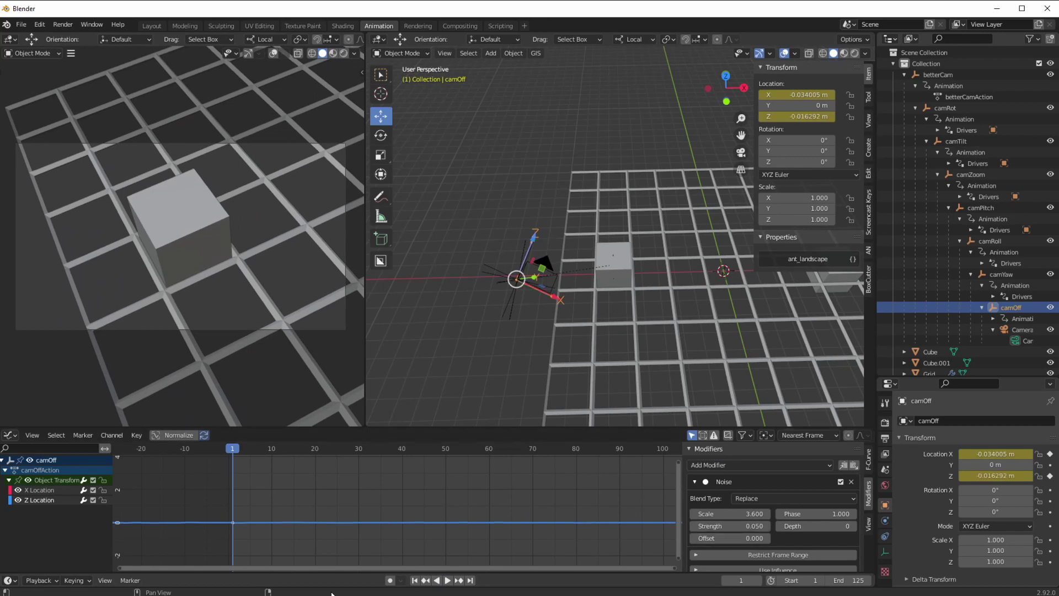
click(447, 580)
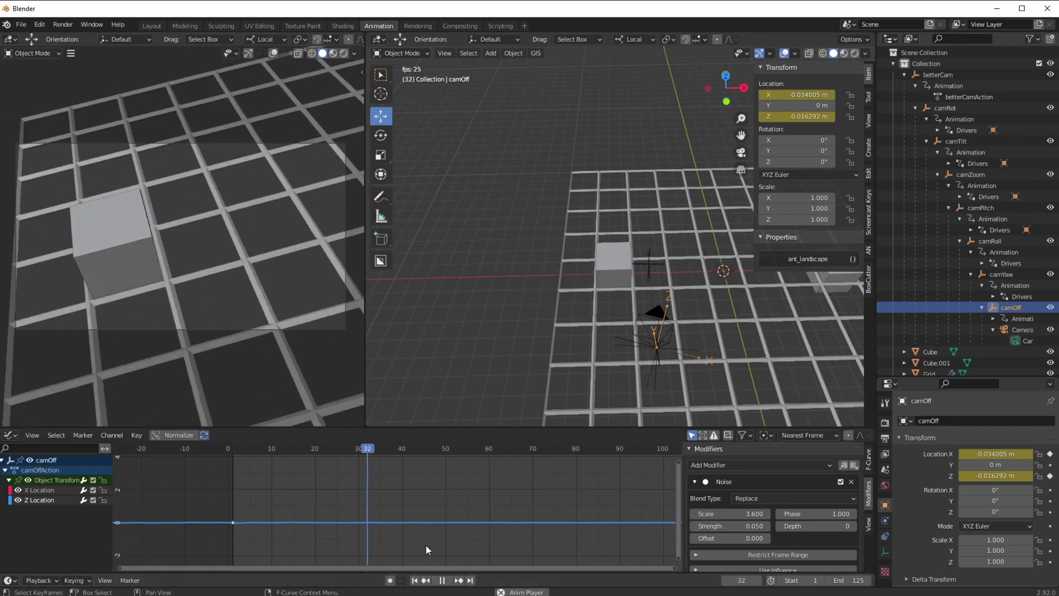
key(space)
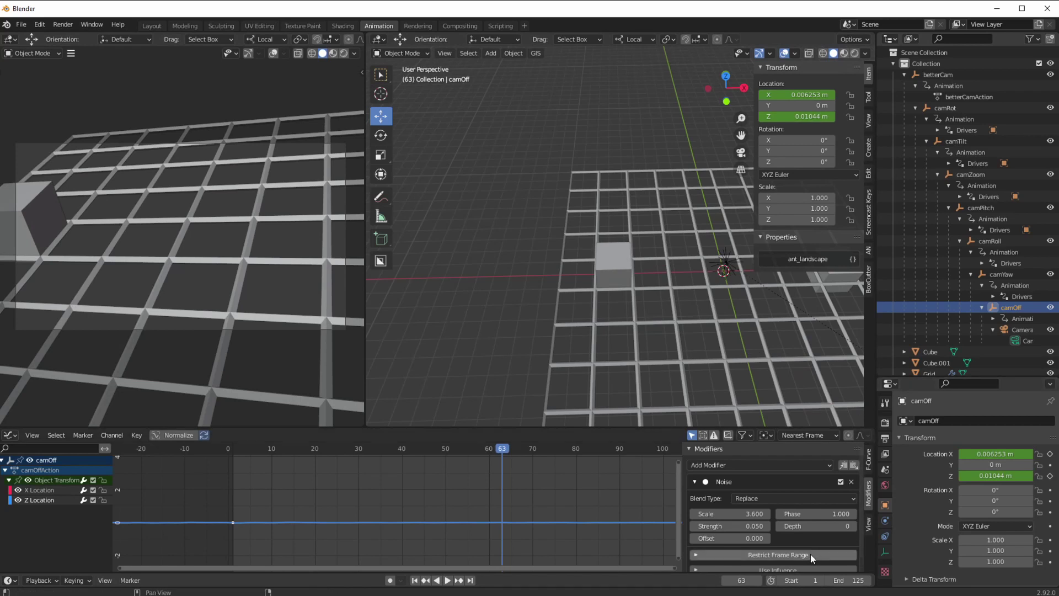
Set the noise strength to 0 on camOff's Z Location and X Location curves
double_click(737, 527)
text(0)
key(Return)
click(44, 491)
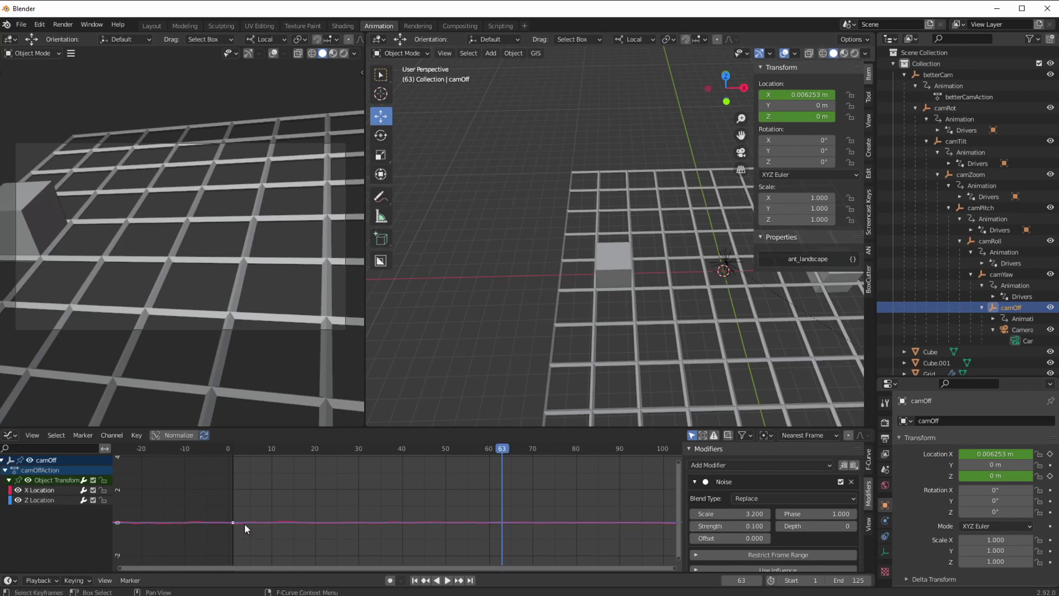
Delete the Noise modifiers from camOff's Z Location and X Location curves
click(38, 500)
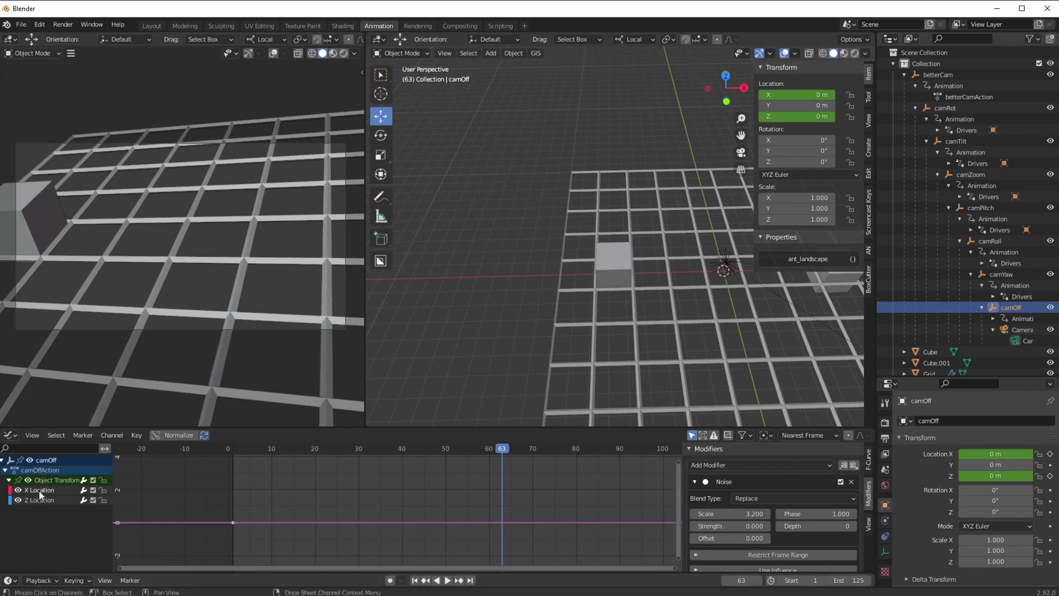
click(850, 482)
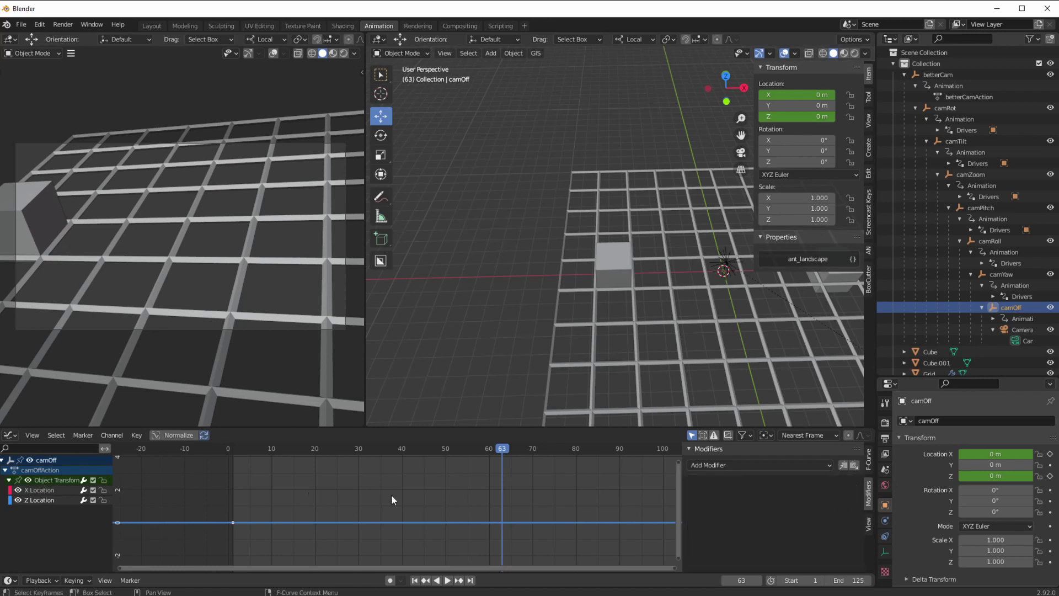
click(50, 490)
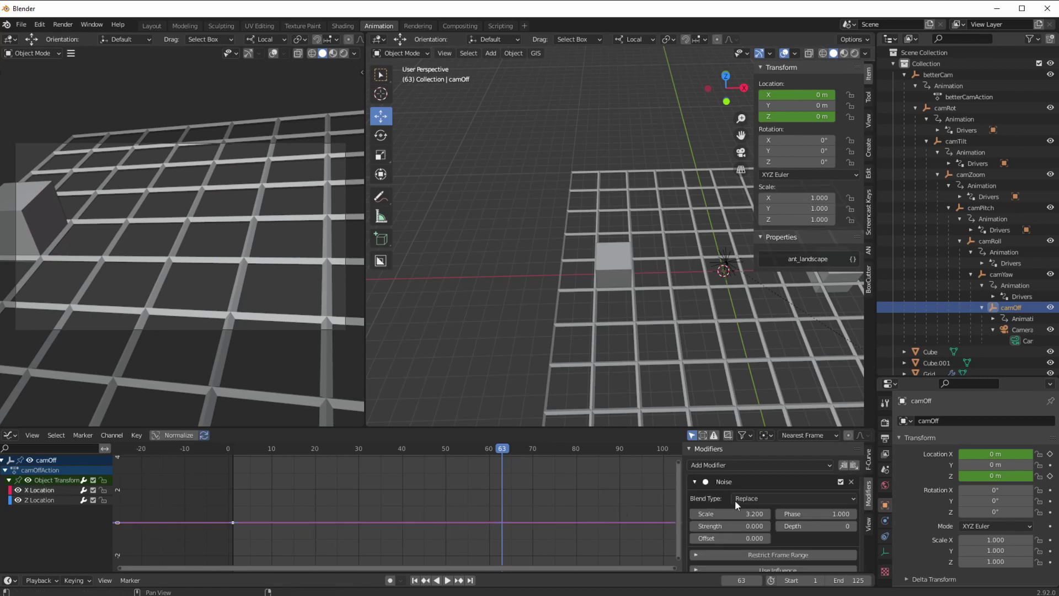
click(851, 482)
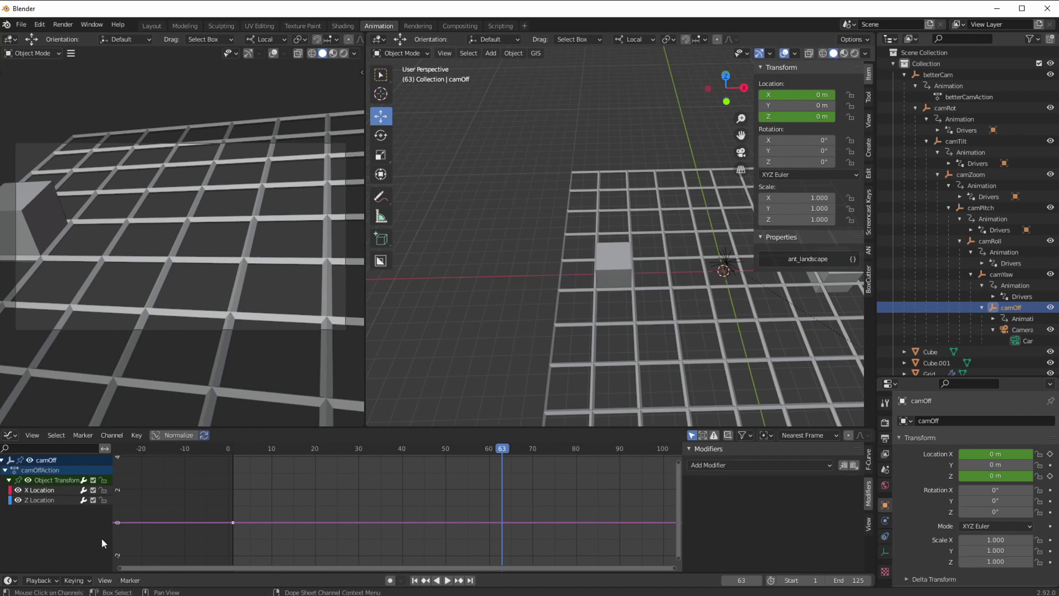